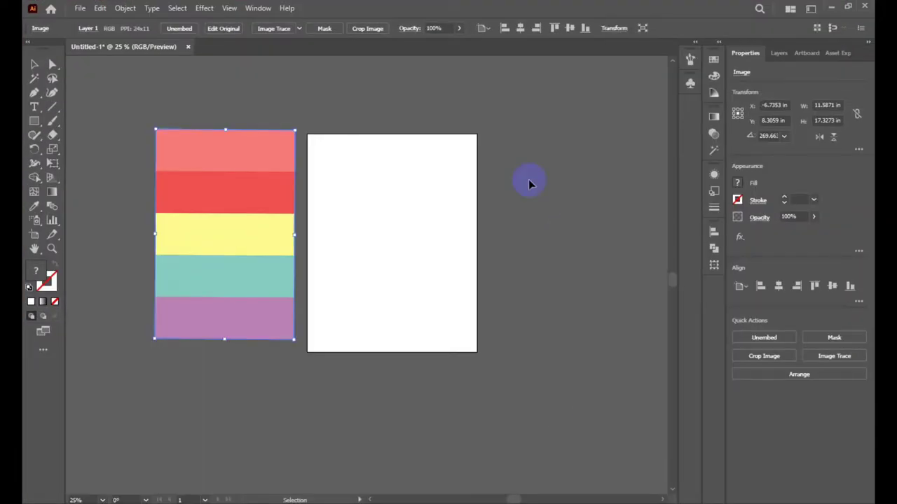
# Switch to the open Illustrator window with the stripe image and blank artboard.
pyautogui.click(205, 197)
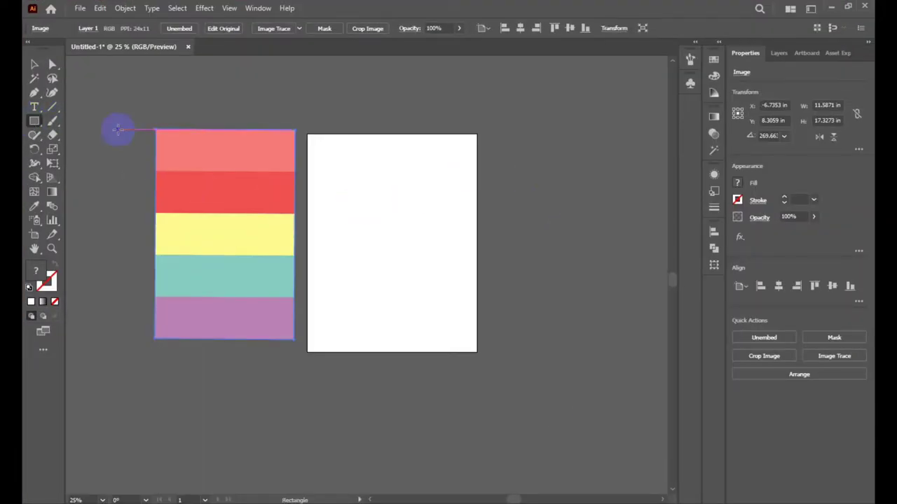
# Draw a thin wide rectangle near the artboard top and fill it black.
pyautogui.moveTo(337, 156); pyautogui.dragTo(455, 173)
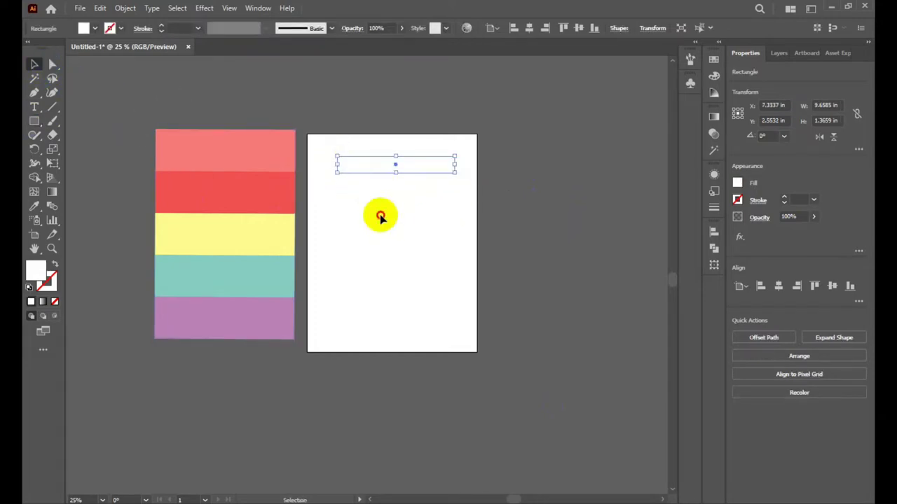
pyautogui.click(381, 214)
pyautogui.click(389, 165)
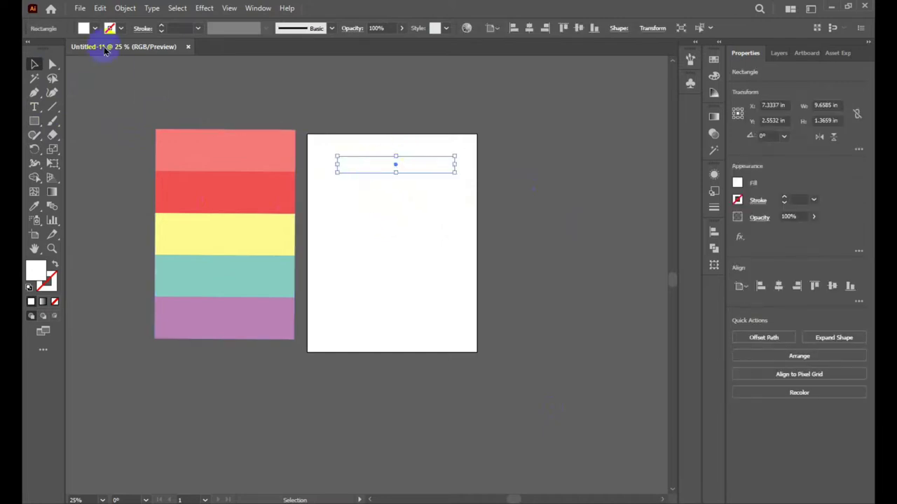
pyautogui.click(96, 29)
pyautogui.click(56, 49)
pyautogui.click(420, 185)
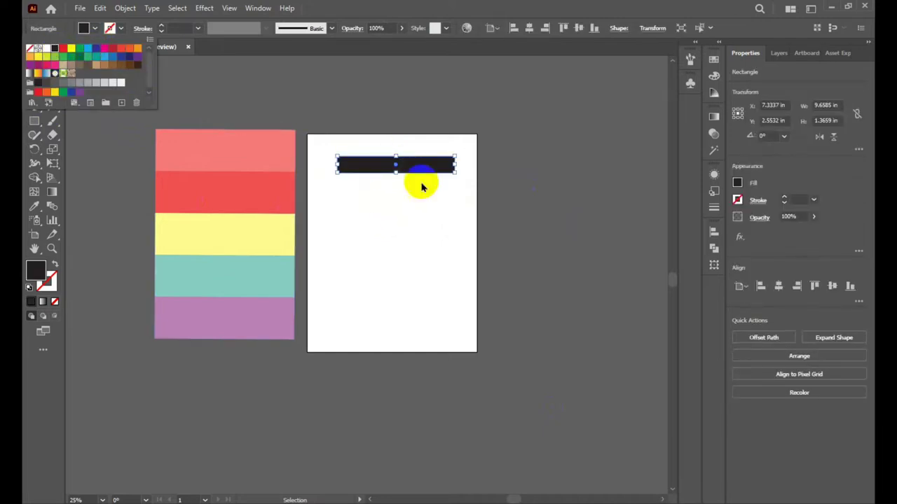
pyautogui.click(537, 225)
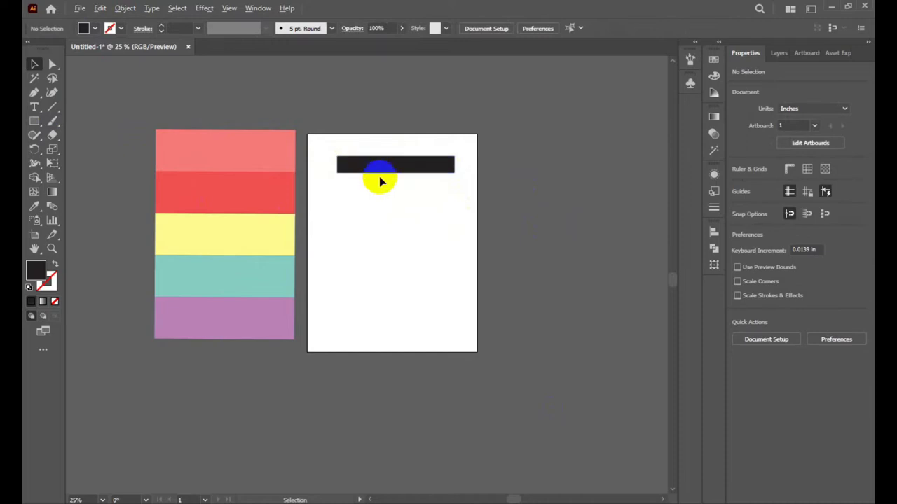
pyautogui.scroll(3, 380, 180)
pyautogui.scroll(-1, 376, 180)
# Alt-drag a copy below and repeat with Ctrl+D to stack six black bars.
pyautogui.moveTo(372, 160)
pyautogui.mouseDown()
pyautogui.moveTo(371, 212)
pyautogui.moveTo(366, 165)
pyautogui.moveTo(367, 193)
pyautogui.mouseUp()
pyautogui.click(395, 227)
pyautogui.scroll(3, 440, 195)
pyautogui.scroll(-2, 440, 194)
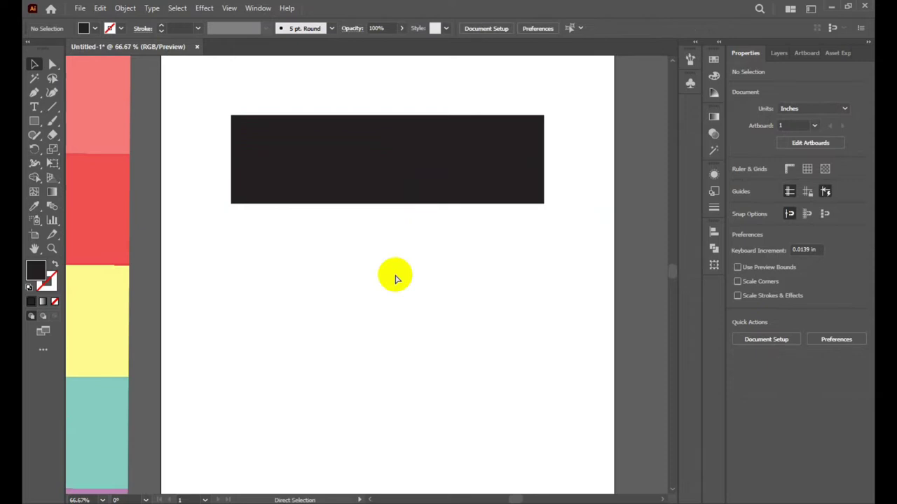
pyautogui.click(374, 195)
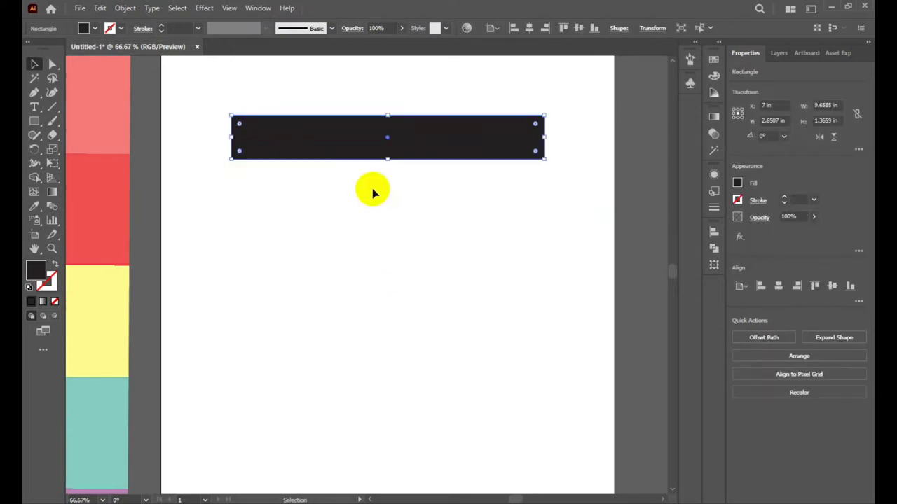
pyautogui.moveTo(352, 148); pyautogui.dragTo(353, 198)
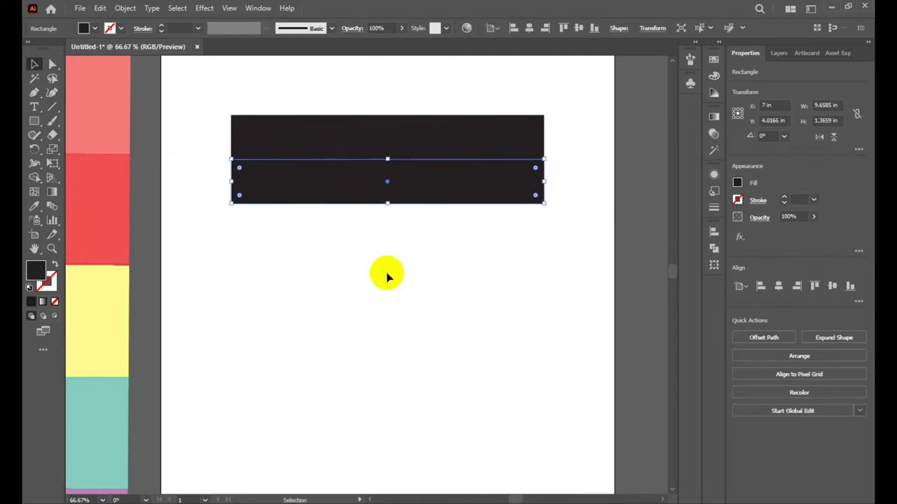
pyautogui.hotkey('ctrl', 'd')
pyautogui.hotkey('ctrl', 'd')
pyautogui.hotkey('ctrl', 'd')
pyautogui.hotkey('ctrl', 'd')
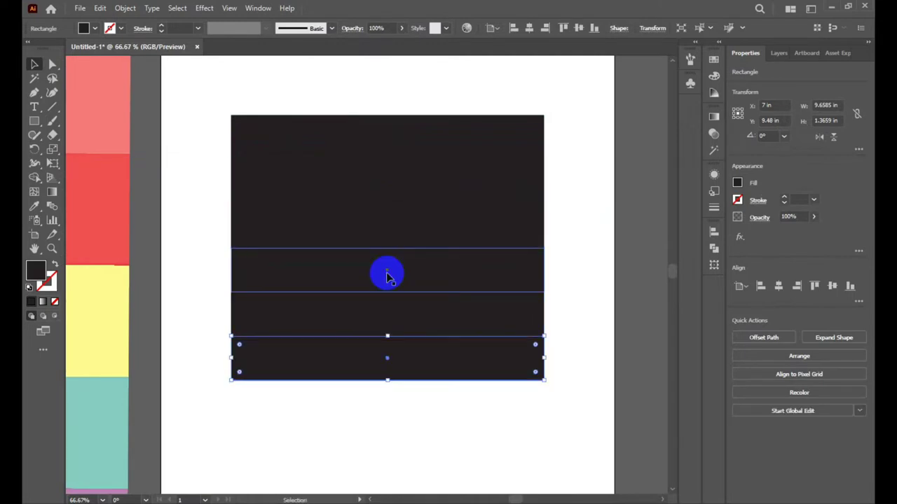
pyautogui.click(589, 149)
pyautogui.keyDown('alt'); pyautogui.scroll(-2, 544, 124); pyautogui.keyUp('alt')
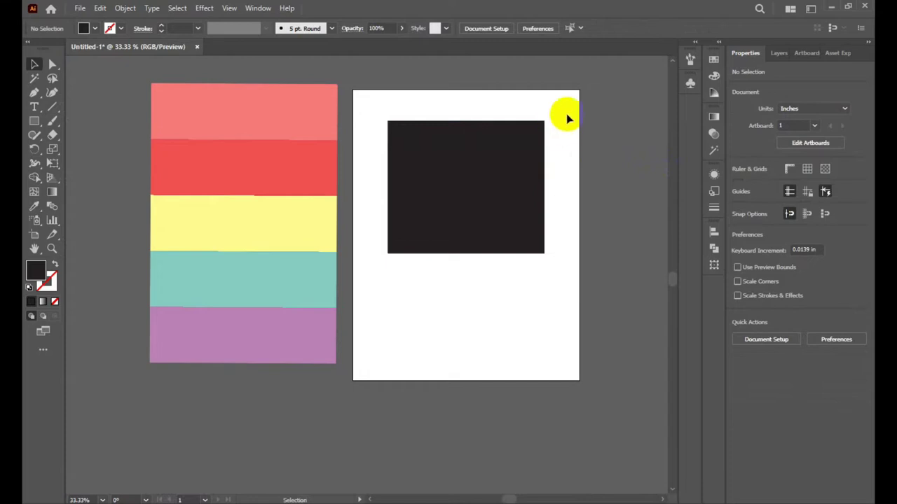
# Eyedrop the reference's pink, red and yellow onto the top three strips.
pyautogui.click(500, 138)
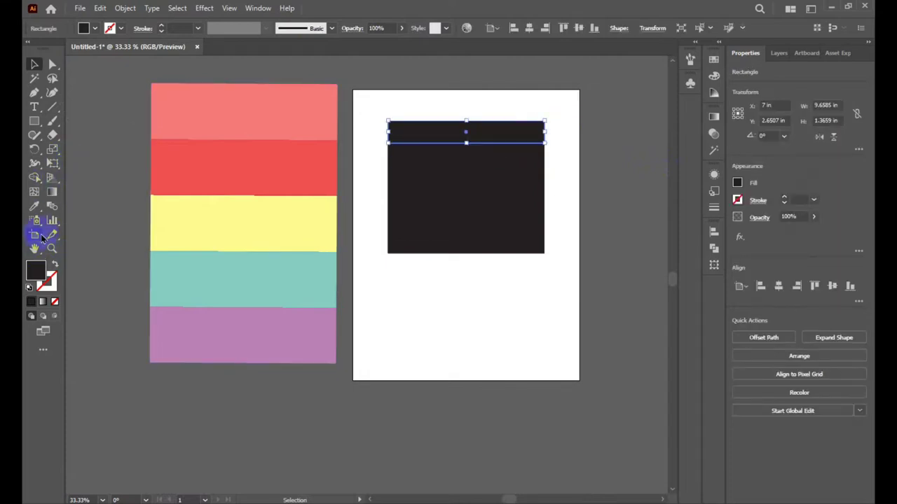
pyautogui.click(33, 208)
pyautogui.click(262, 90)
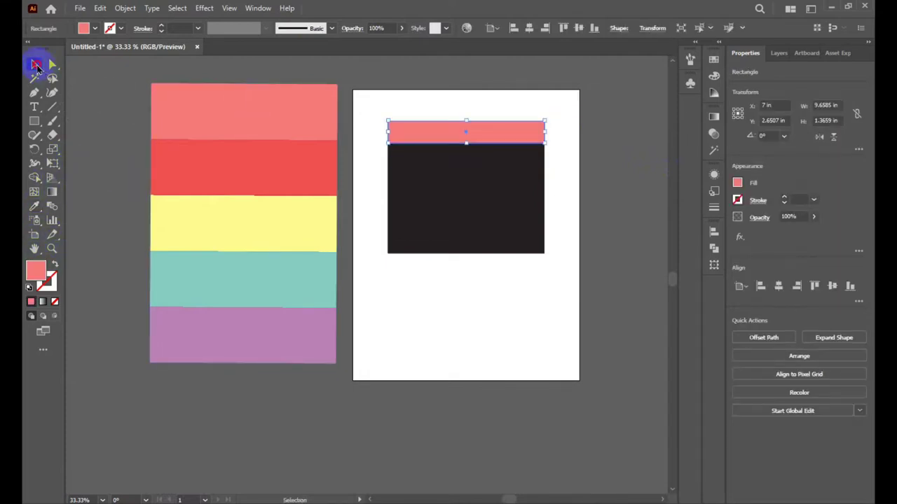
pyautogui.click(458, 152)
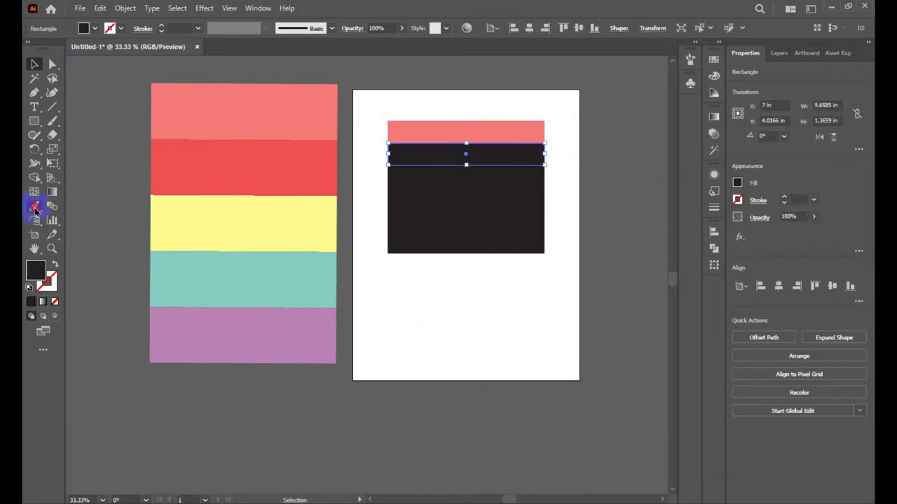
pyautogui.click(33, 209)
pyautogui.click(208, 152)
pyautogui.click(34, 63)
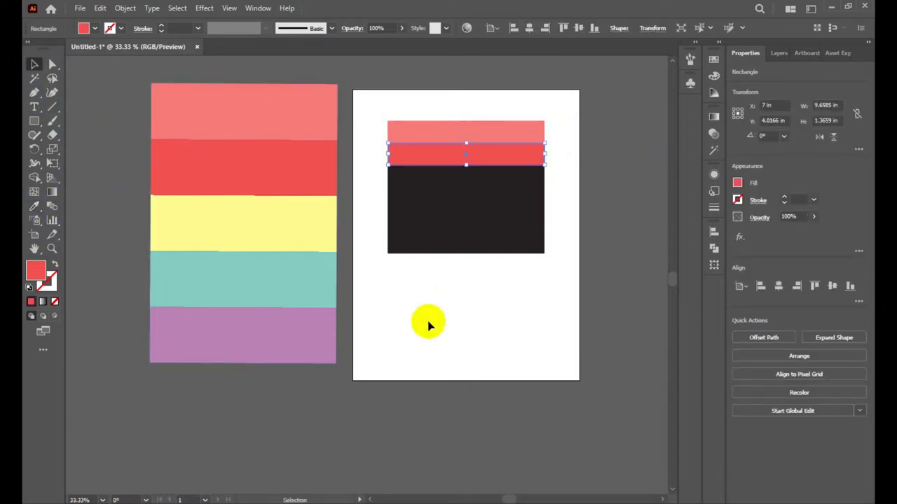
pyautogui.click(445, 199)
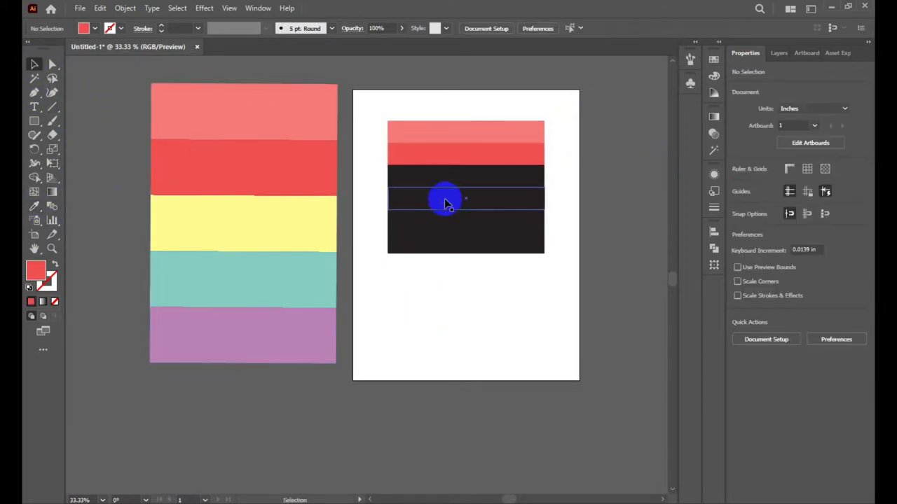
pyautogui.click(33, 208)
pyautogui.click(222, 214)
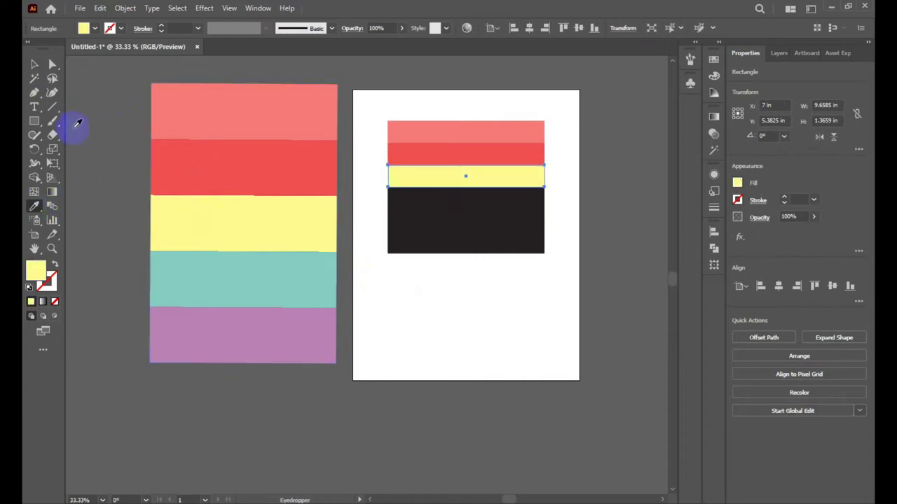
pyautogui.click(461, 345)
# Color the fourth and fifth strips teal and purple, and delete the leftover black strip.
pyautogui.click(466, 200)
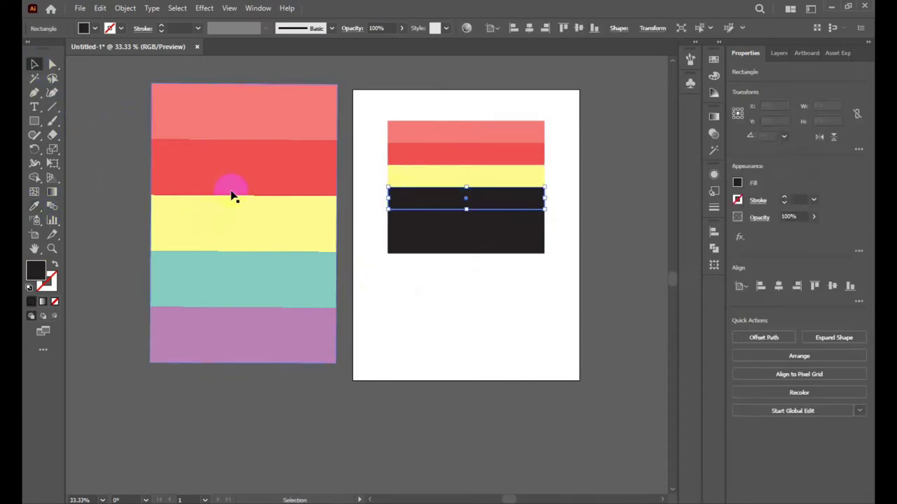
pyautogui.click(35, 208)
pyautogui.click(298, 279)
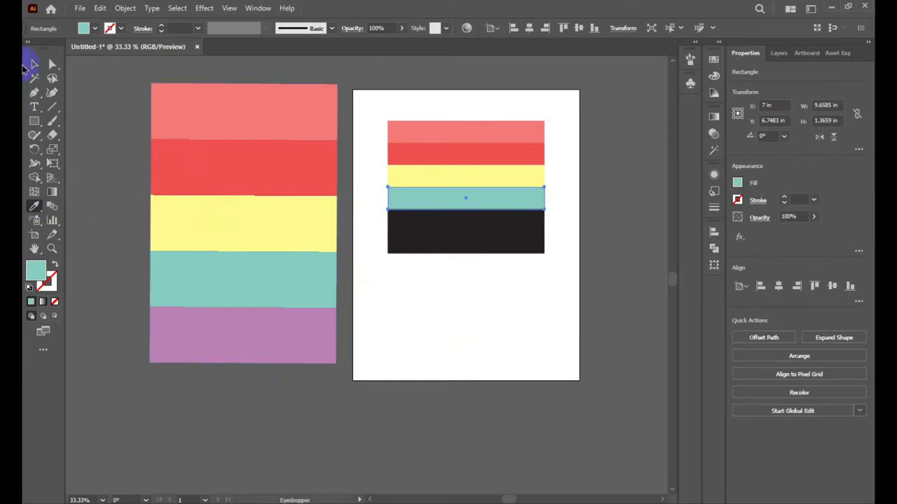
pyautogui.click(455, 306)
pyautogui.click(467, 221)
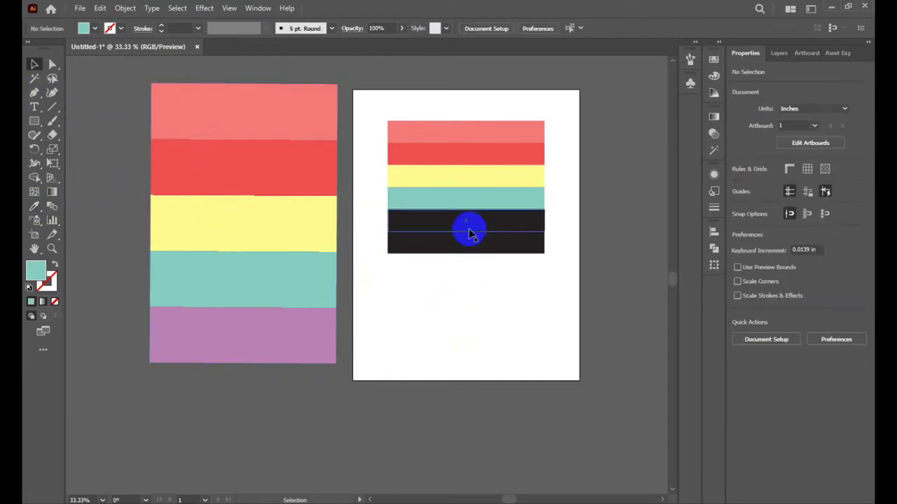
pyautogui.click(34, 208)
pyautogui.click(260, 345)
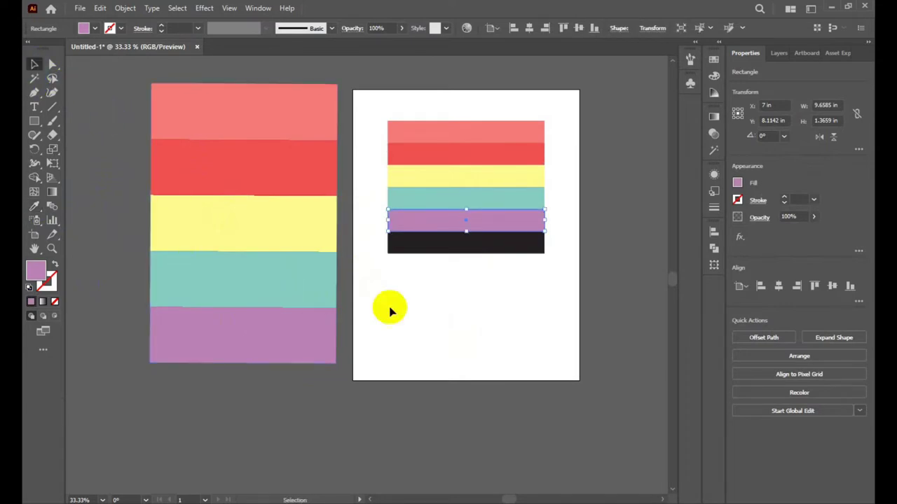
pyautogui.click(495, 263)
pyautogui.click(492, 250)
pyautogui.press('Delete')
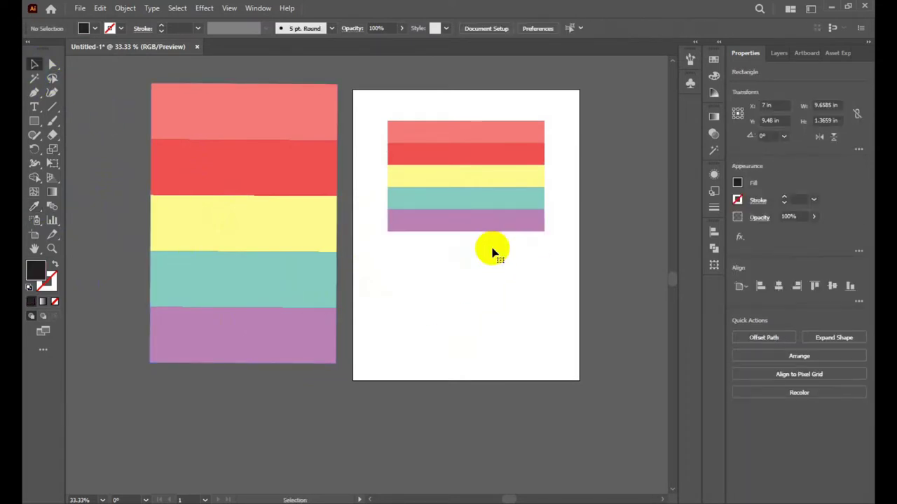
# Stretch the five strips taller, group them, and trim the group's bottom edge.
pyautogui.scroll(2, 538, 207)
pyautogui.scroll(-2, 528, 208)
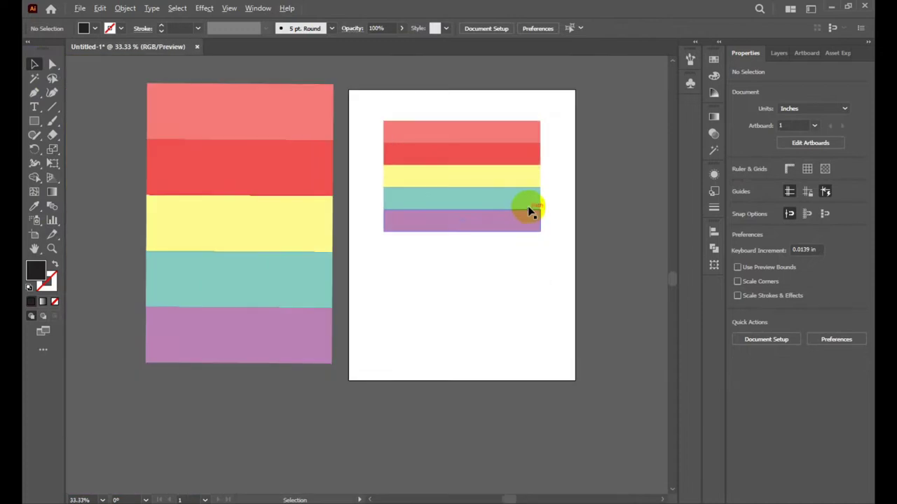
pyautogui.moveTo(561, 113); pyautogui.dragTo(402, 254)
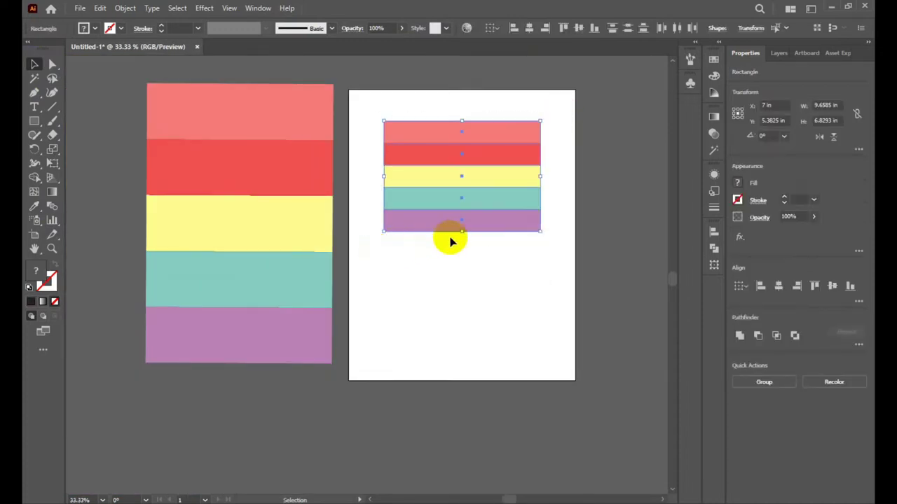
pyautogui.moveTo(462, 232); pyautogui.dragTo(463, 304)
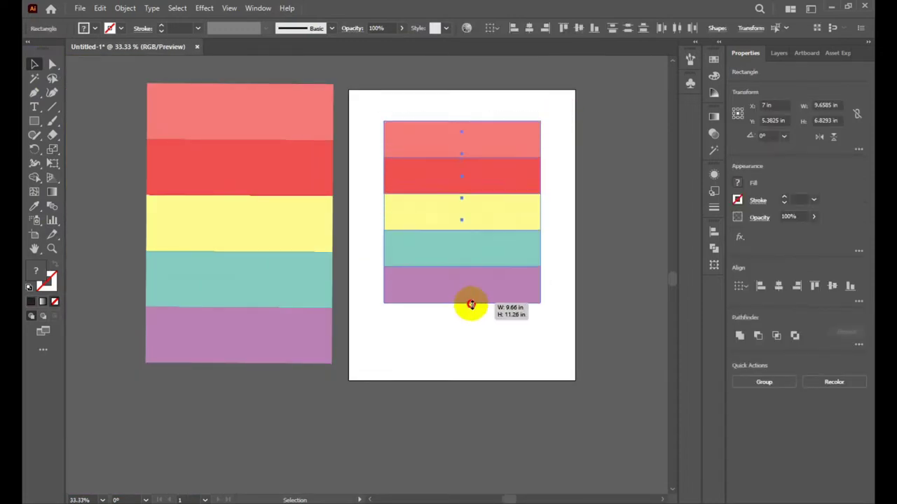
pyautogui.click(566, 205)
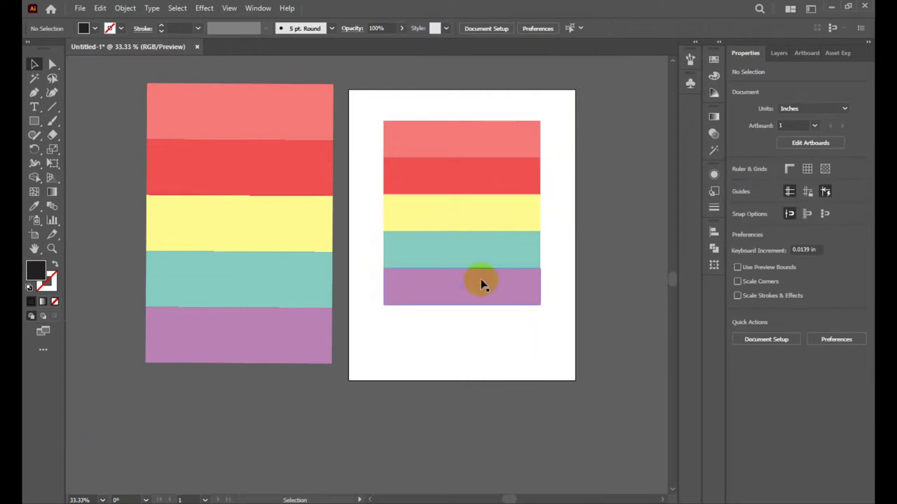
pyautogui.click(517, 242)
pyautogui.click(553, 144)
pyautogui.hotkey('ctrl', 'a')
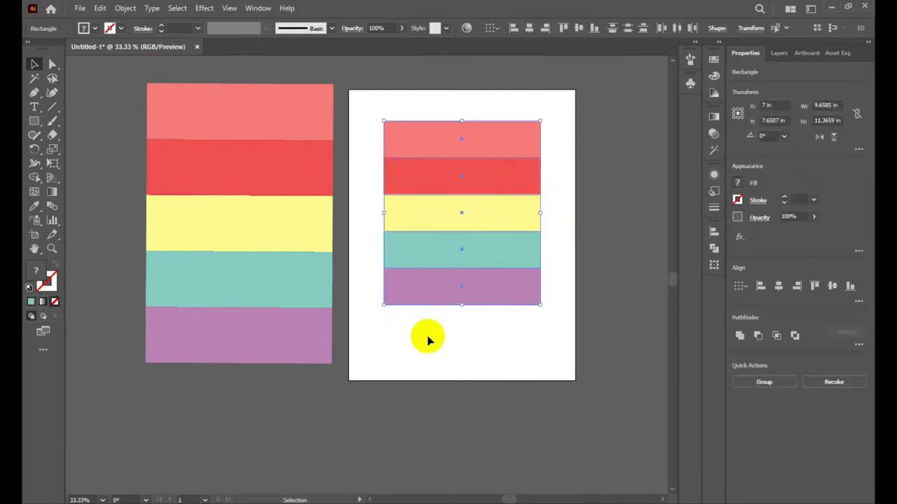
pyautogui.hotkey('ctrl', 'g')
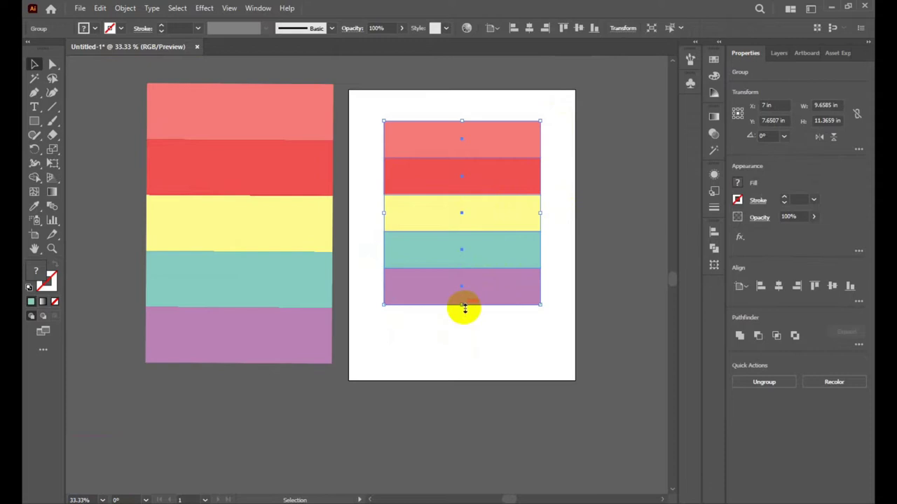
pyautogui.moveTo(462, 304); pyautogui.dragTo(461, 268)
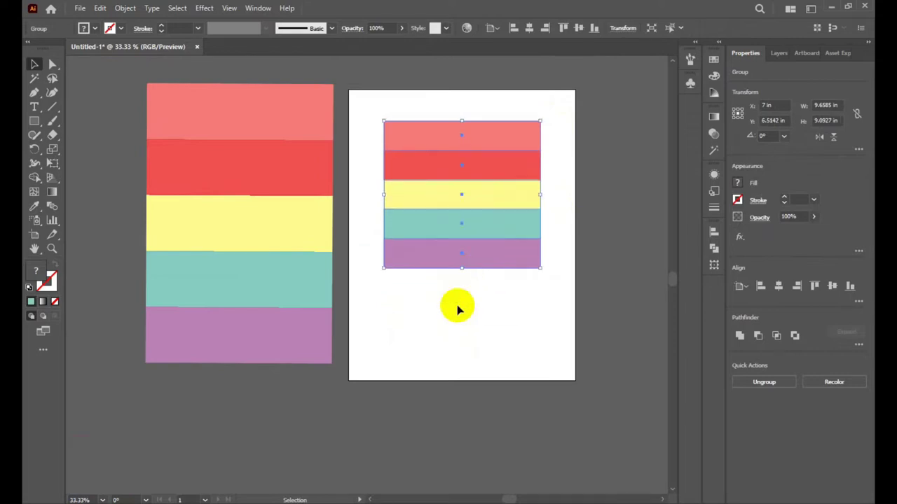
pyautogui.click(457, 308)
# Move the stripe reference image far to the left, off the artboard.
pyautogui.scroll(1, 490, 294)
pyautogui.scroll(1, 392, 295)
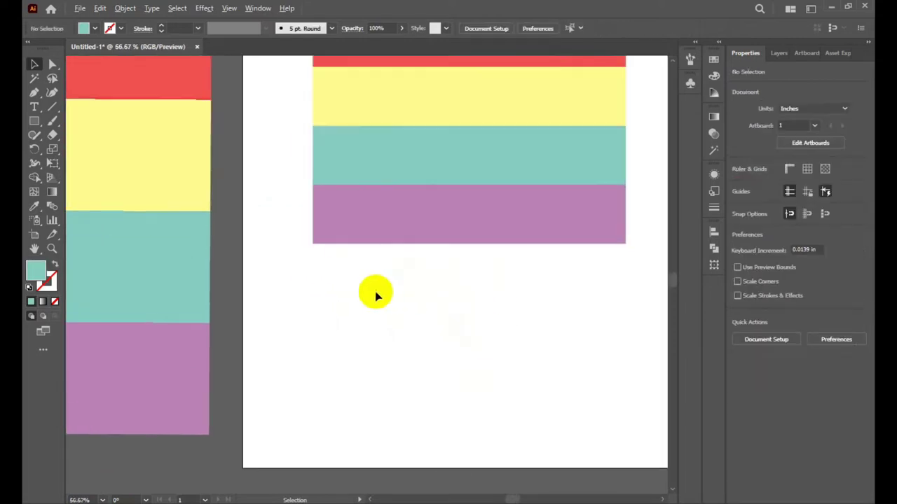
pyautogui.scroll(-2, 376, 295)
pyautogui.click(240, 223)
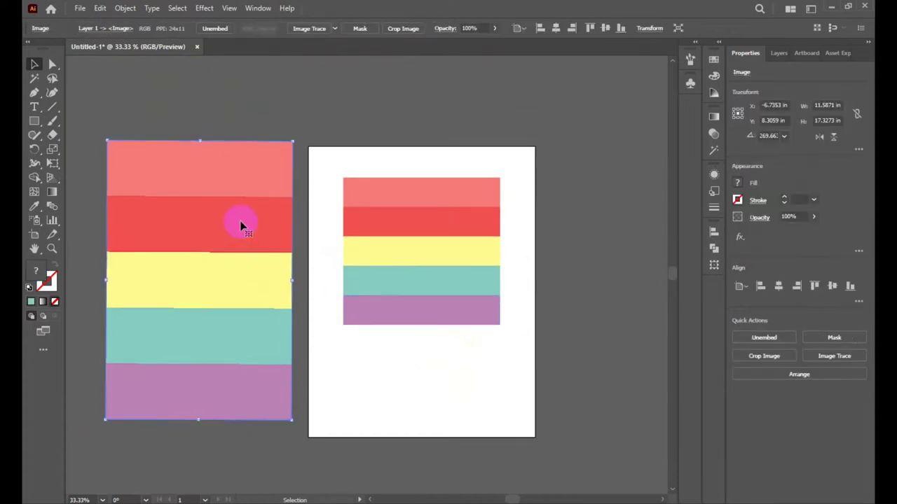
pyautogui.scroll(-1, 240, 223)
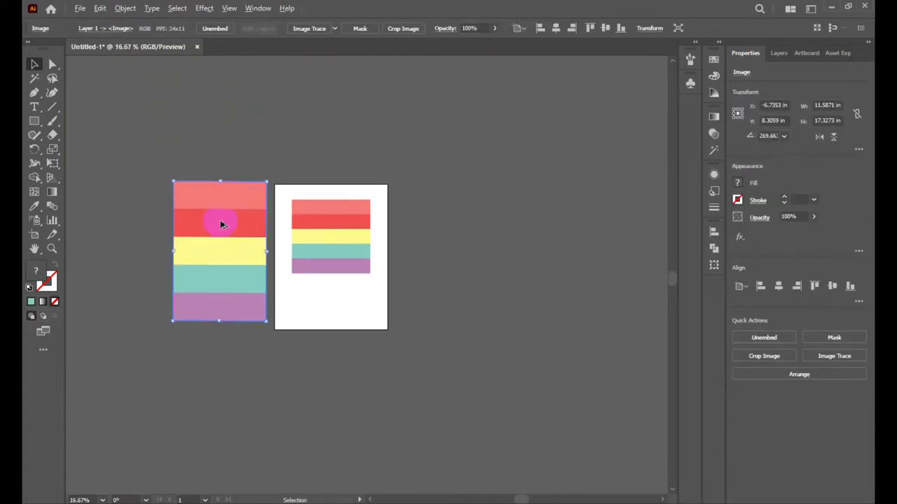
pyautogui.moveTo(220, 222); pyautogui.dragTo(176, 200)
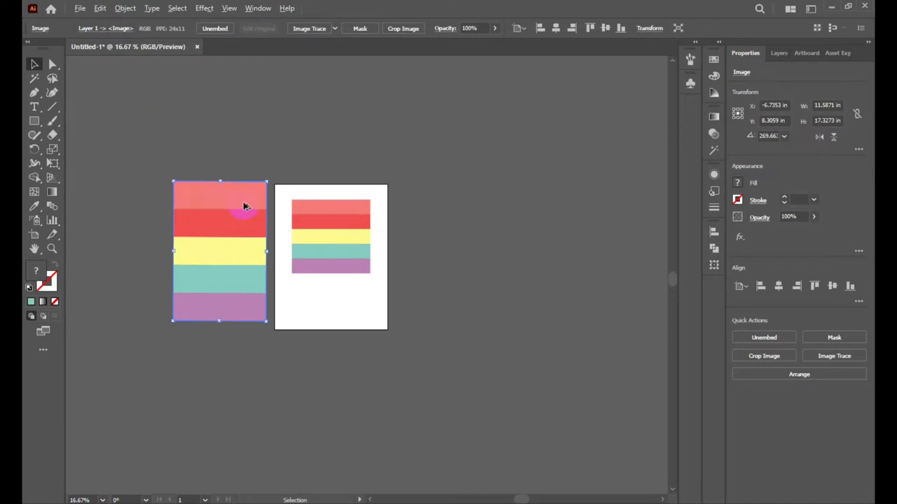
pyautogui.scroll(-1, 244, 206)
pyautogui.moveTo(245, 206)
pyautogui.mouseDown()
pyautogui.moveTo(103, 119)
pyautogui.moveTo(73, 126)
pyautogui.mouseUp()
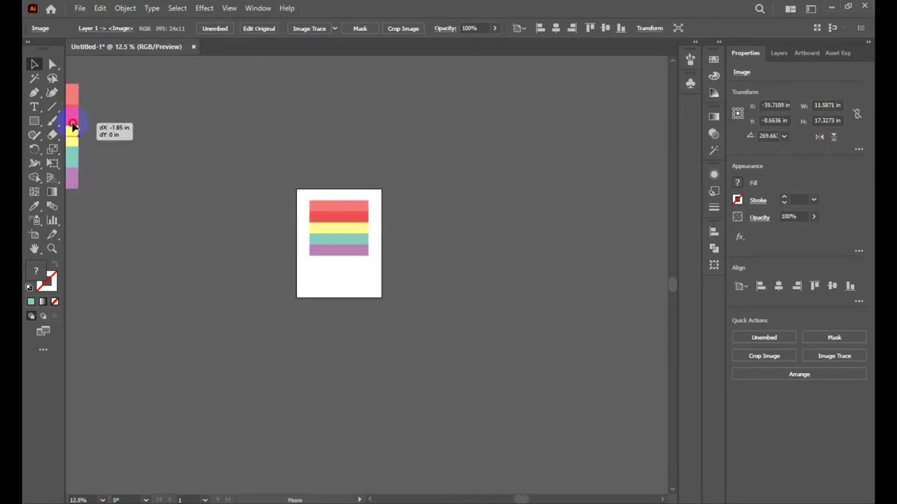
pyautogui.click(156, 357)
pyautogui.scroll(1, 382, 176)
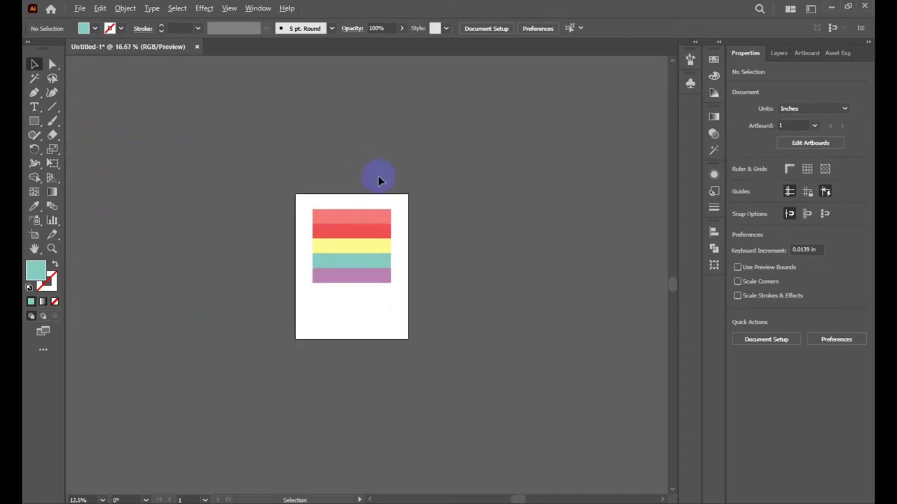
pyautogui.scroll(2, 378, 176)
pyautogui.scroll(-2, 372, 151)
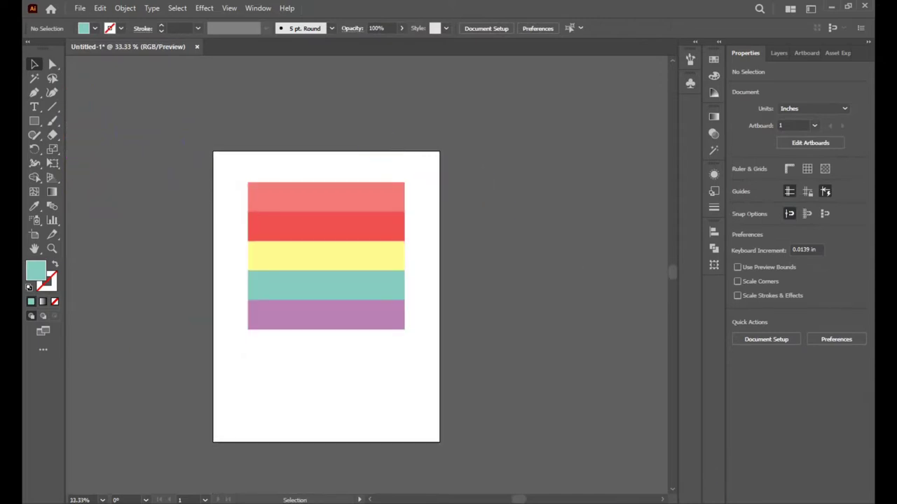
pyautogui.hotkey('alt', 'Tab')
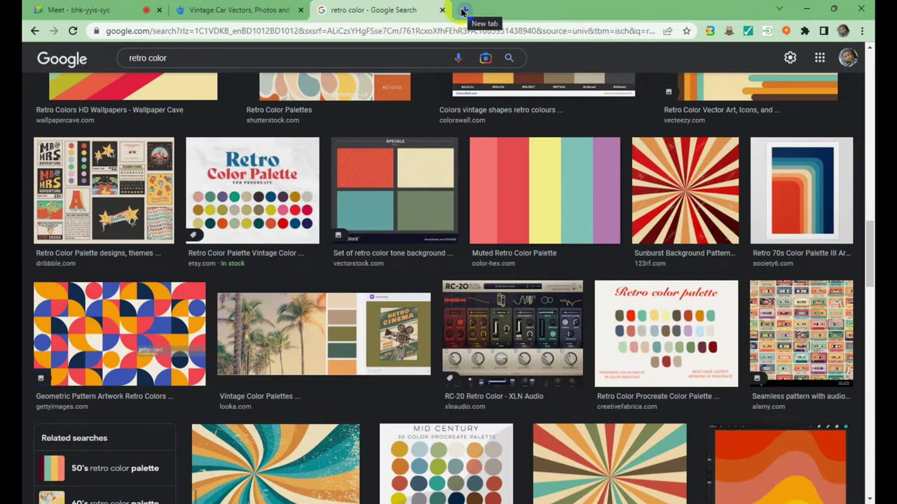
# Search Google Images for 'lion vector' in a new Chrome tab.
pyautogui.click(462, 11)
pyautogui.click(332, 29)
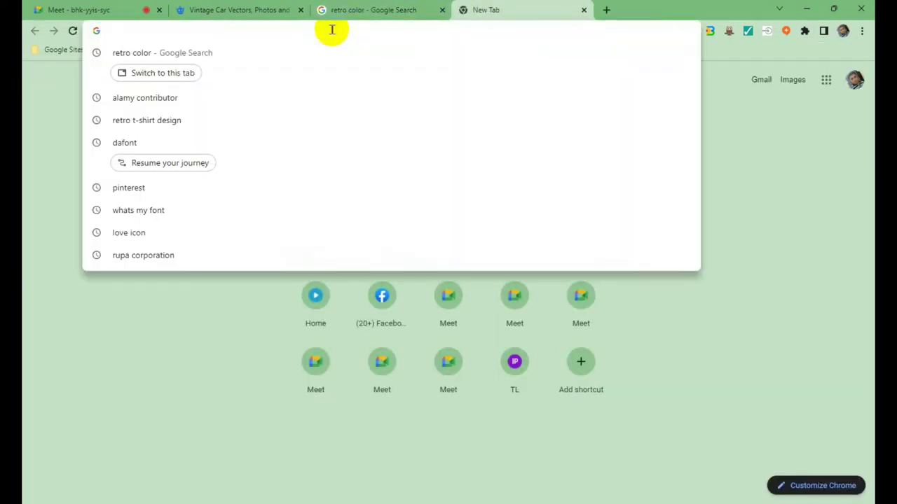
pyautogui.write('lion')
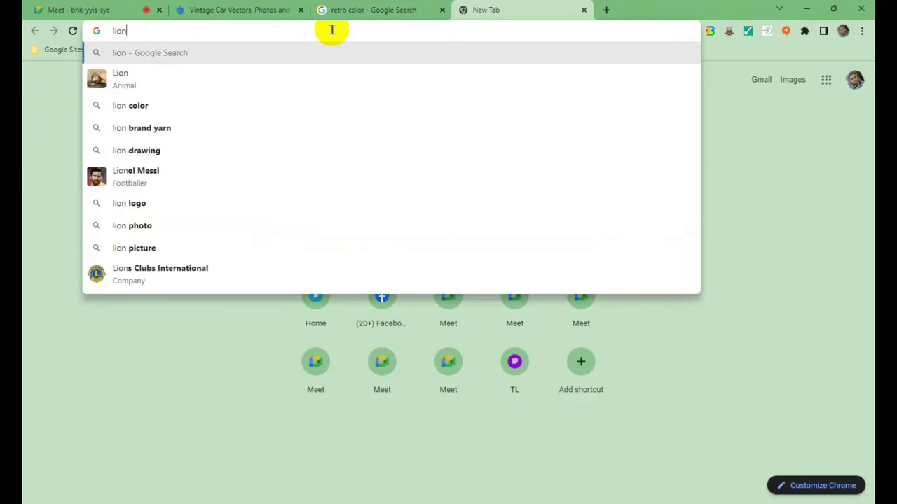
pyautogui.press('Return')
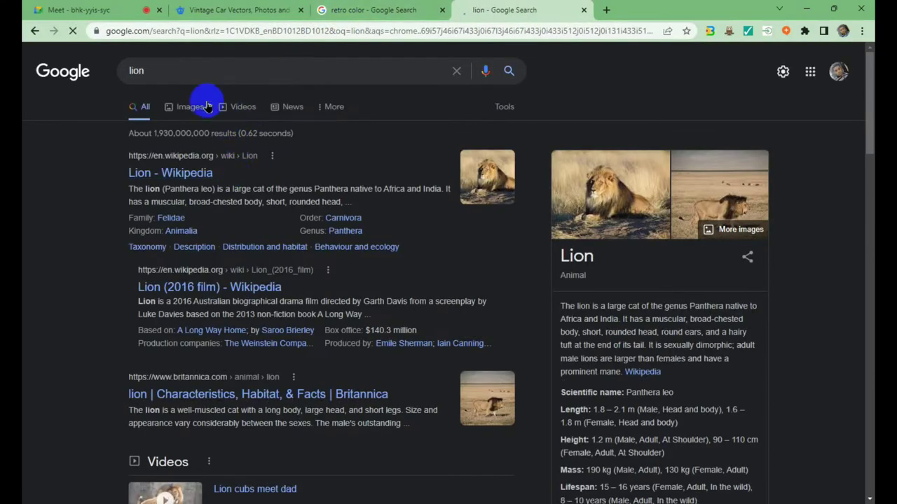
pyautogui.click(194, 106)
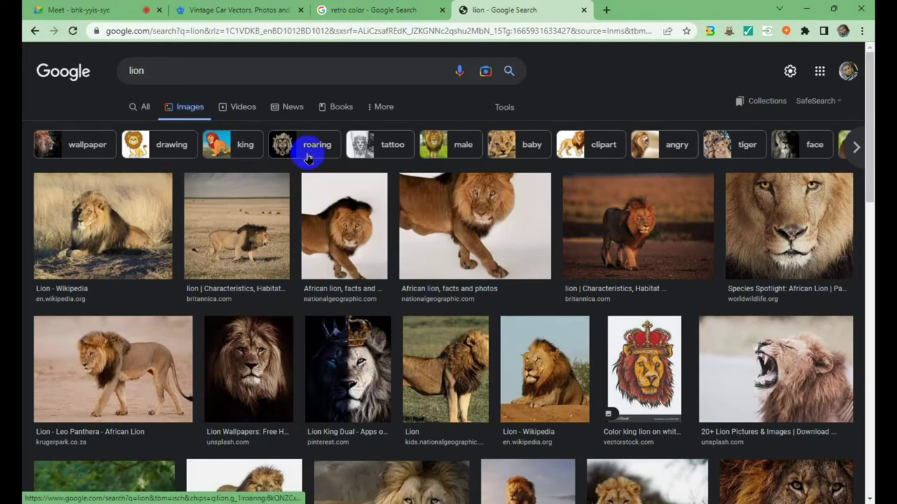
pyautogui.click(260, 73)
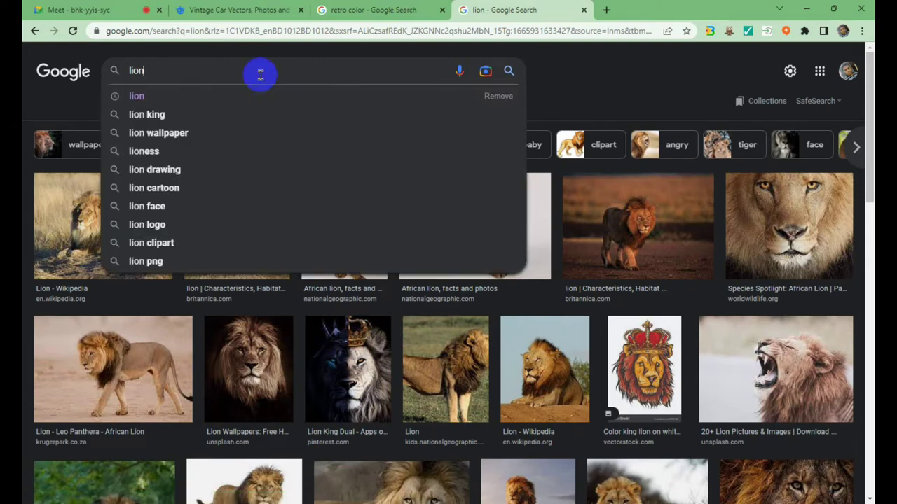
pyautogui.write(' vwe')
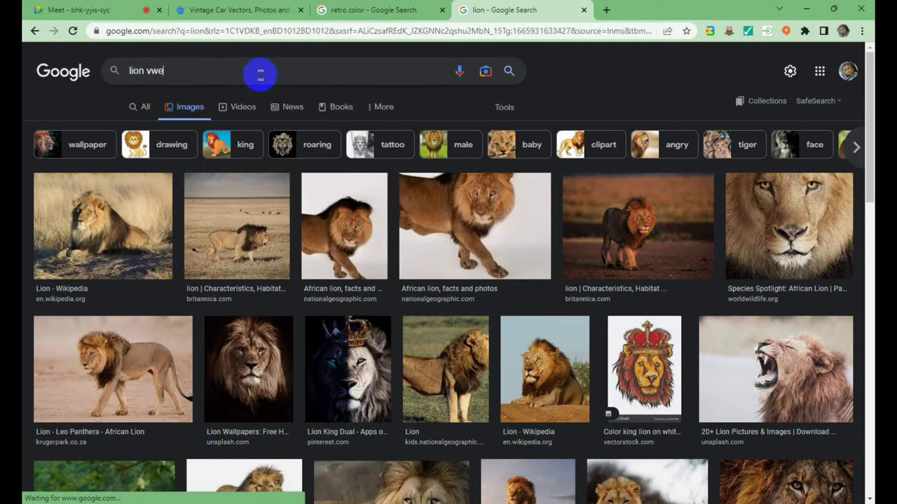
pyautogui.press('BackSpace')
pyautogui.press('BackSpace')
pyautogui.write('e')
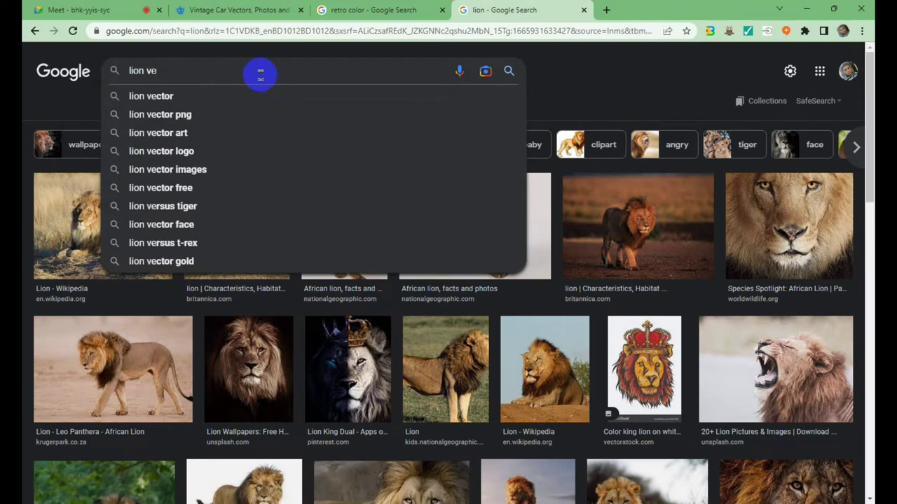
pyautogui.press('Return')
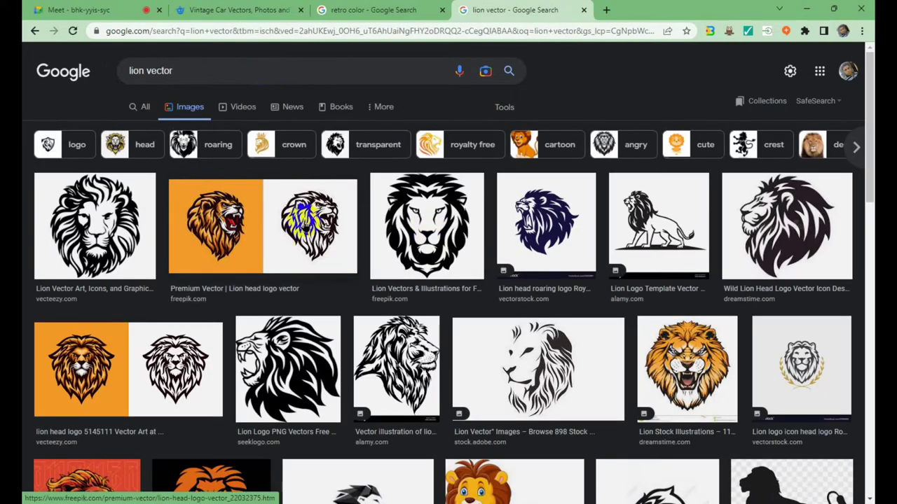
pyautogui.scroll(-3, 306, 209)
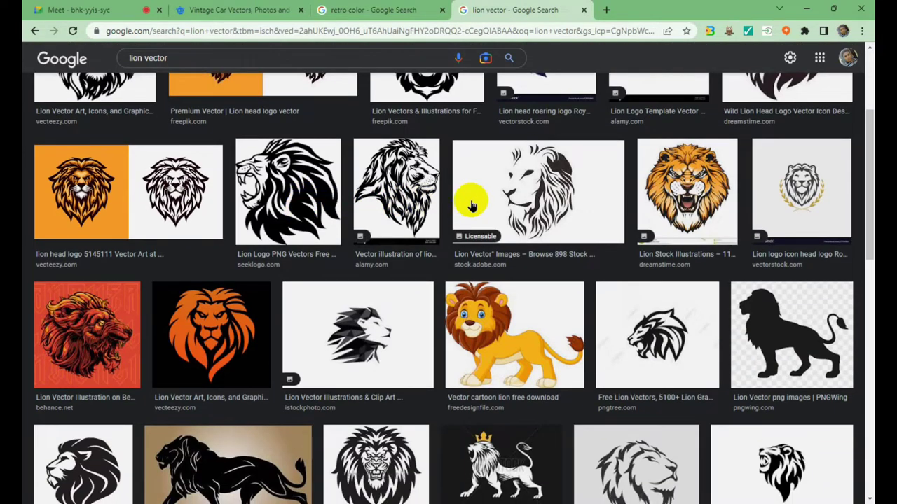
pyautogui.scroll(-2, 397, 189)
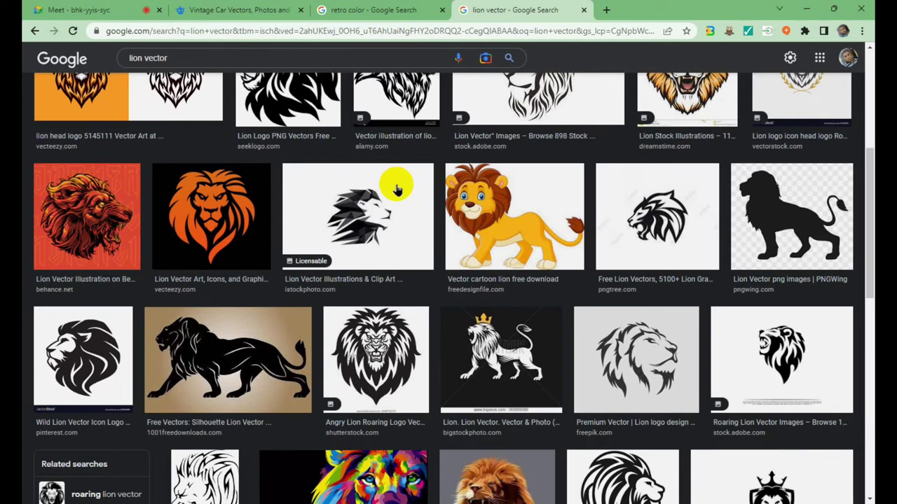
# Open the black lion silhouette result and copy the image.
pyautogui.click(363, 191)
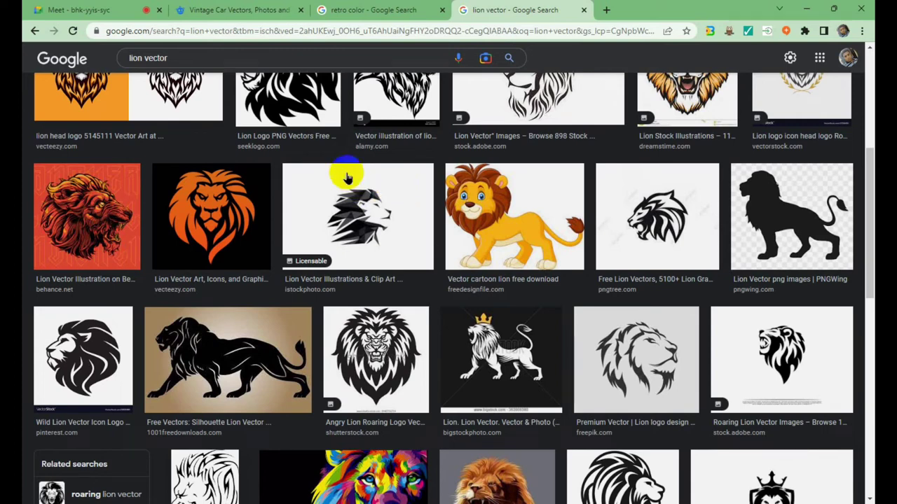
pyautogui.click(790, 217)
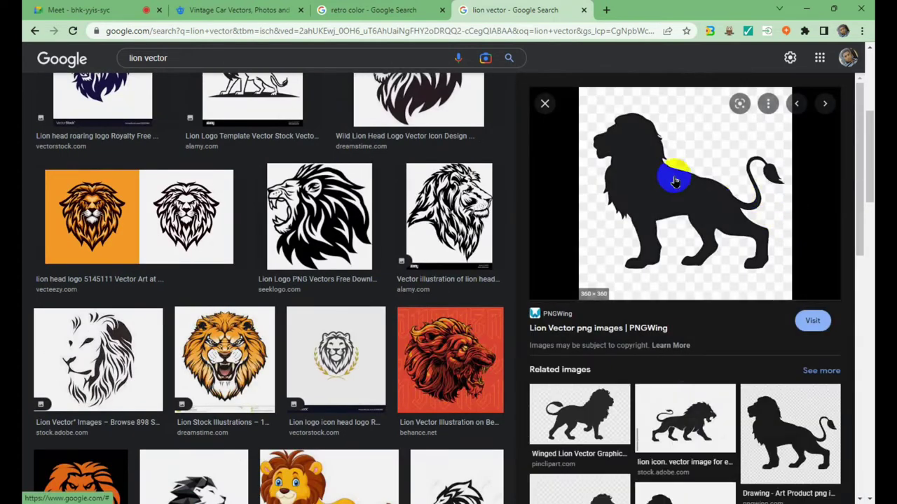
pyautogui.click(660, 199)
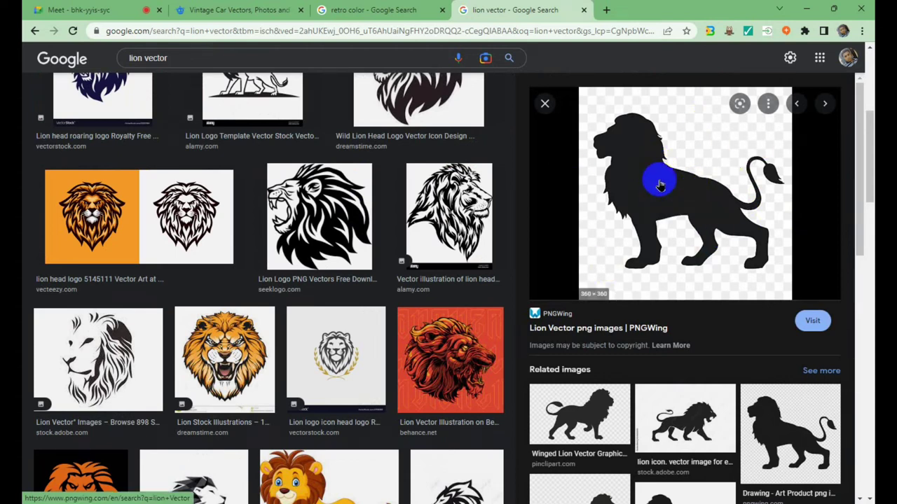
pyautogui.rightClick(660, 184)
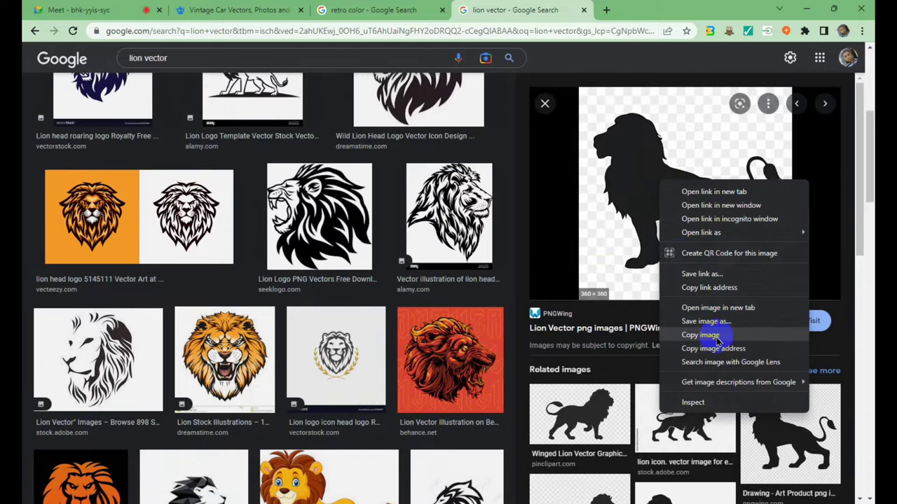
pyautogui.click(717, 339)
# Paste the lion image beside the artboard and enlarge it to 8.279 in.
pyautogui.click(807, 8)
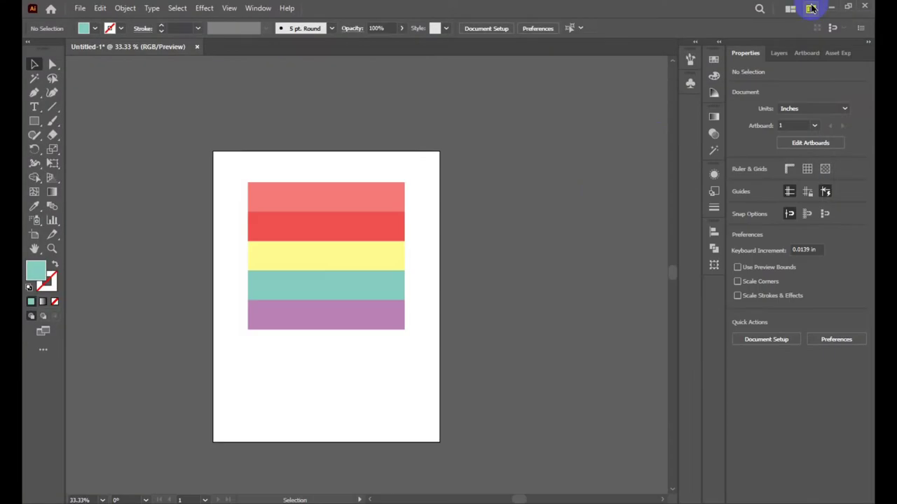
pyautogui.hotkey('ctrl', 'v')
pyautogui.moveTo(424, 246); pyautogui.dragTo(548, 170)
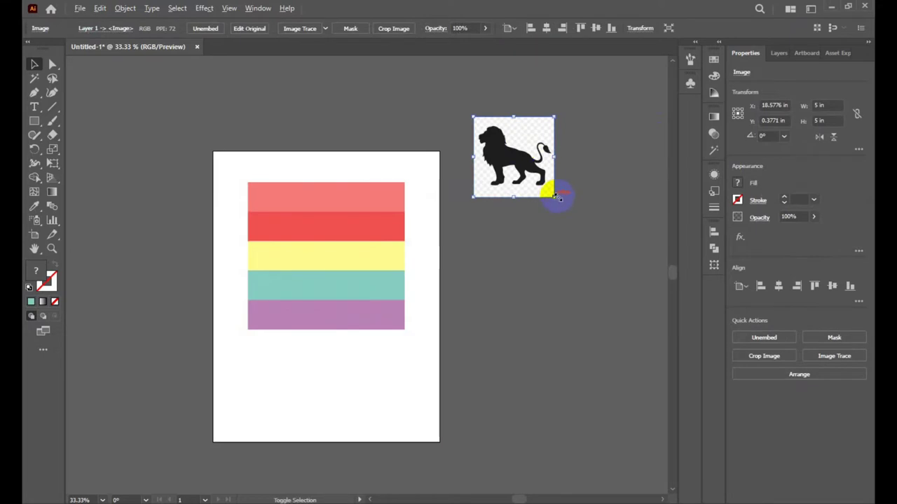
pyautogui.moveTo(555, 197); pyautogui.dragTo(583, 224)
pyautogui.click(624, 117)
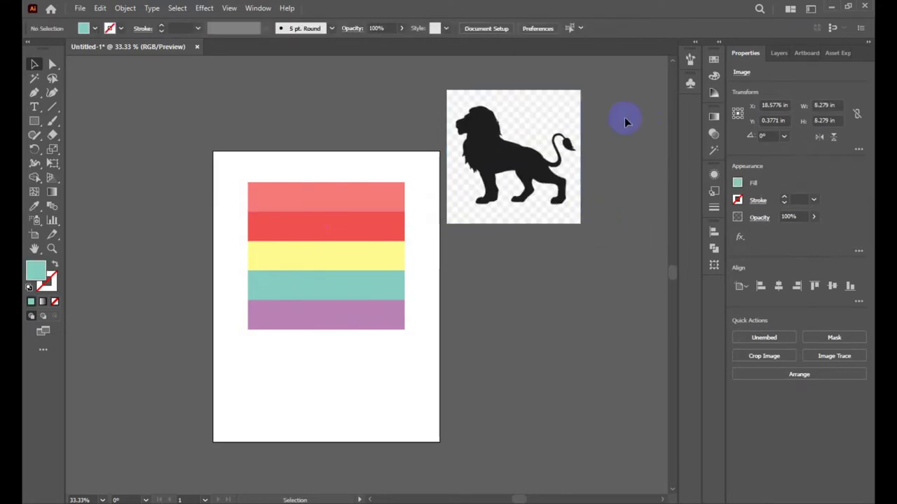
# Image Trace the lion picture into vector shapes.
pyautogui.click(479, 173)
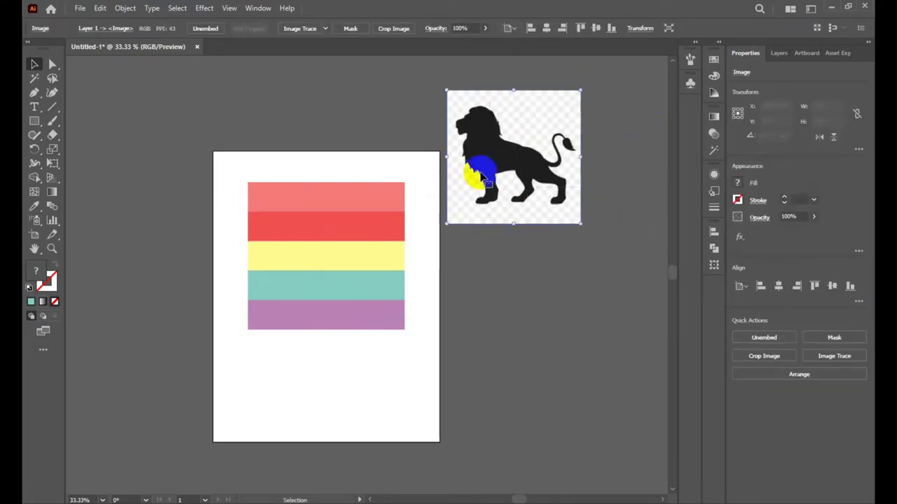
pyautogui.click(301, 29)
pyautogui.click(607, 131)
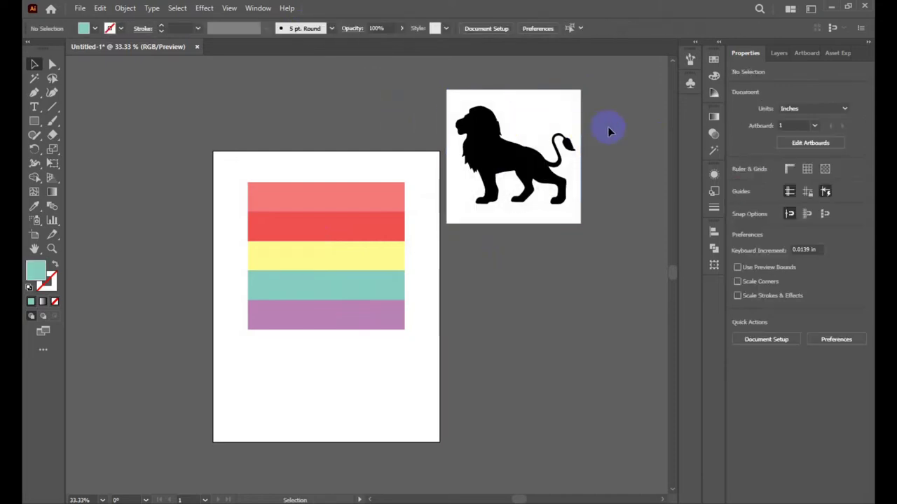
pyautogui.rightClick(538, 114)
pyautogui.moveTo(574, 252)
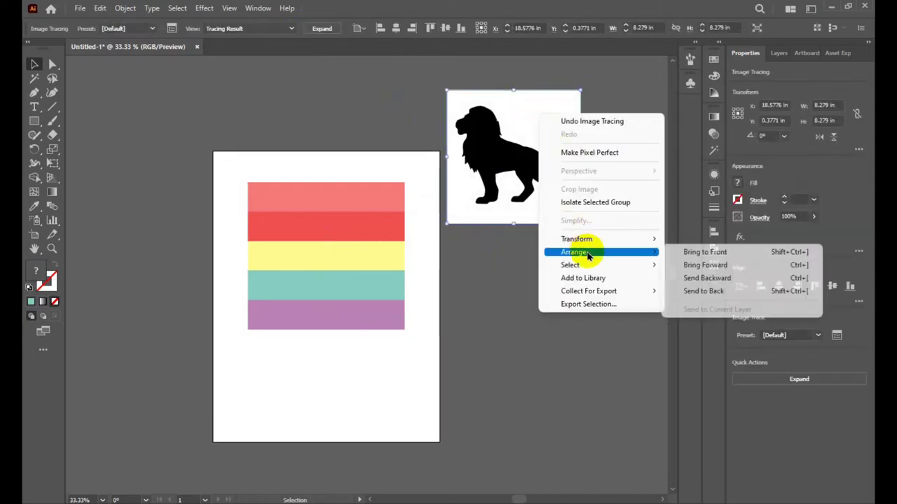
pyautogui.click(545, 72)
# Expand and ungroup the traced lion, then delete its white background.
pyautogui.click(514, 126)
pyautogui.click(321, 28)
pyautogui.click(621, 110)
pyautogui.click(542, 106)
pyautogui.rightClick(540, 107)
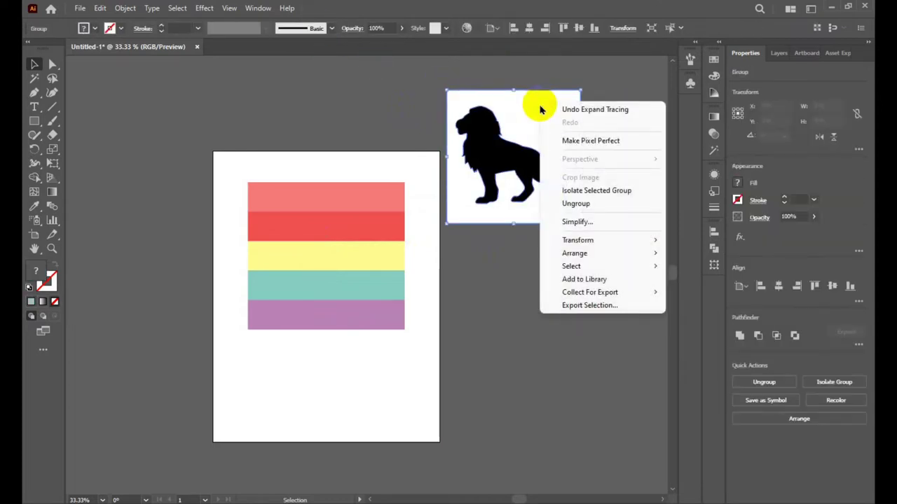
pyautogui.click(566, 200)
pyautogui.click(586, 299)
pyautogui.moveTo(522, 114); pyautogui.dragTo(569, 297)
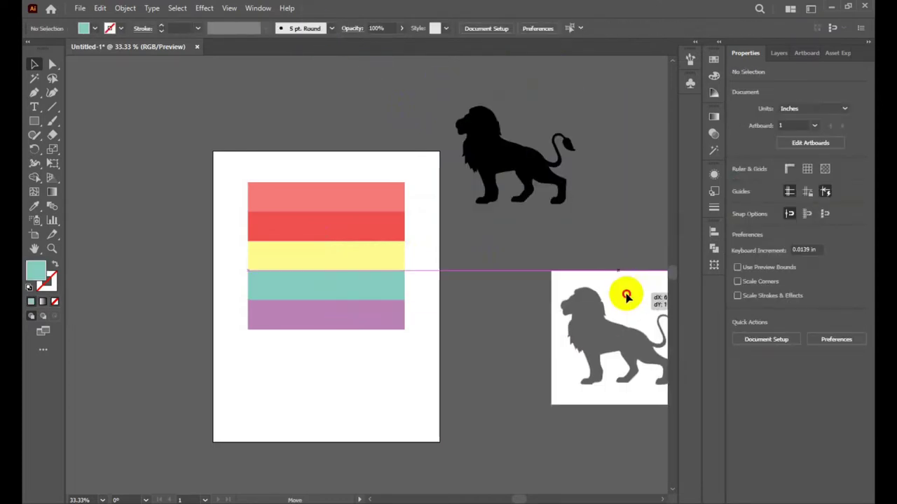
pyautogui.press('Delete')
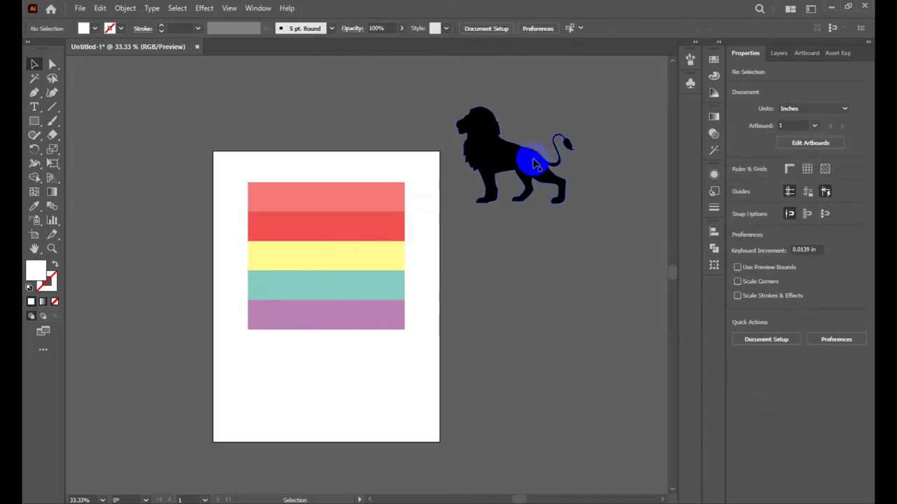
# Position the black lion off the artboard to the right of the stripes.
pyautogui.moveTo(529, 151); pyautogui.dragTo(336, 267)
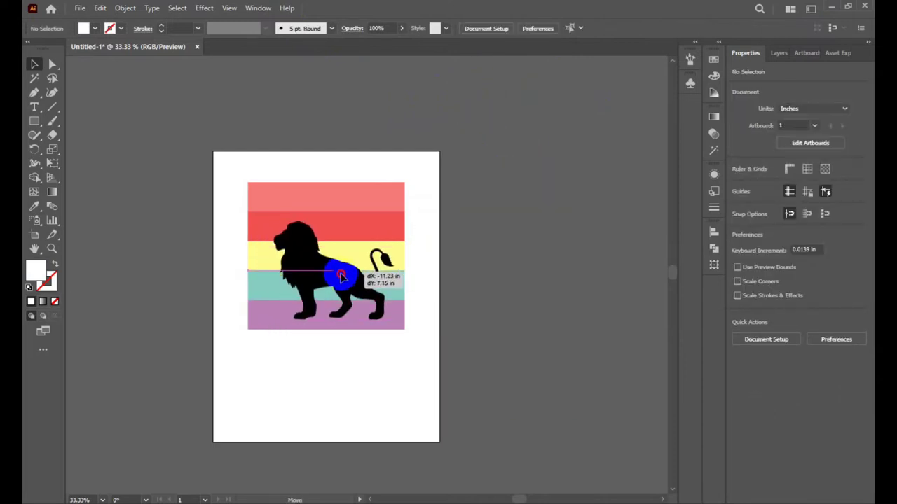
pyautogui.click(560, 287)
pyautogui.scroll(3, 322, 288)
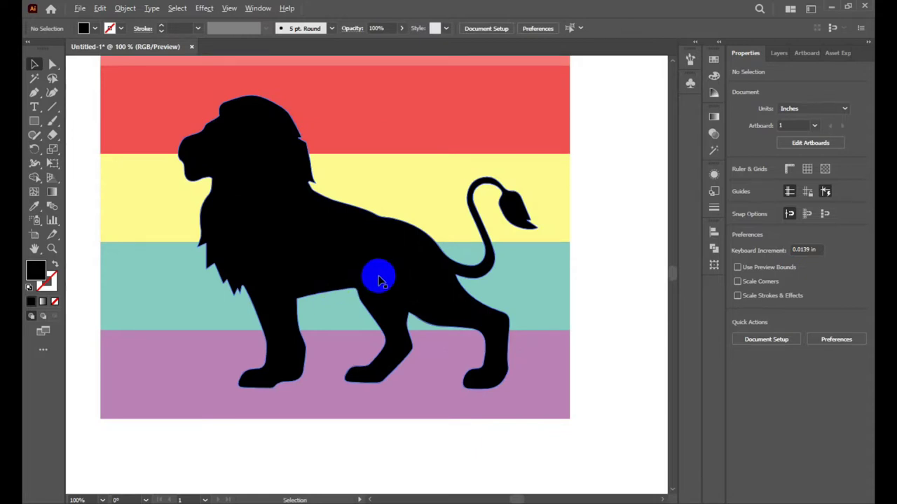
pyautogui.scroll(-2, 378, 281)
pyautogui.moveTo(374, 276)
pyautogui.mouseDown()
pyautogui.moveTo(650, 254)
pyautogui.moveTo(614, 234)
pyautogui.mouseUp()
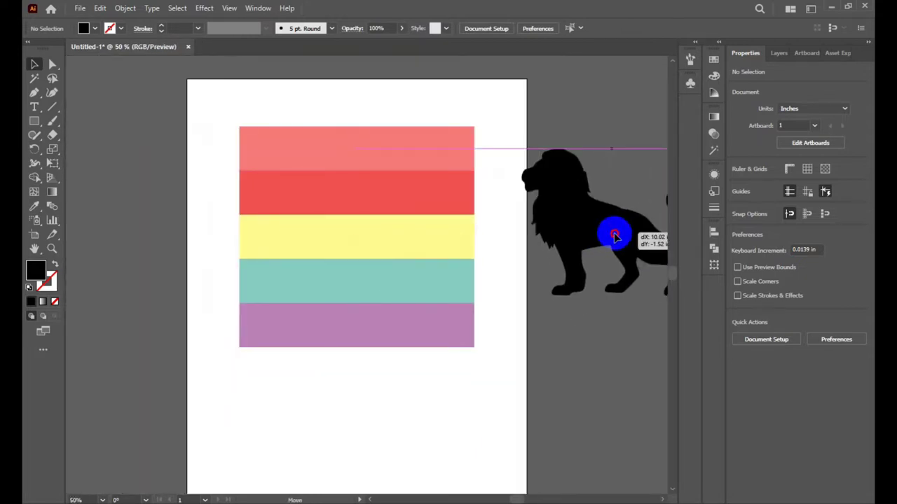
pyautogui.scroll(-2, 467, 252)
pyautogui.moveTo(548, 242); pyautogui.dragTo(589, 214)
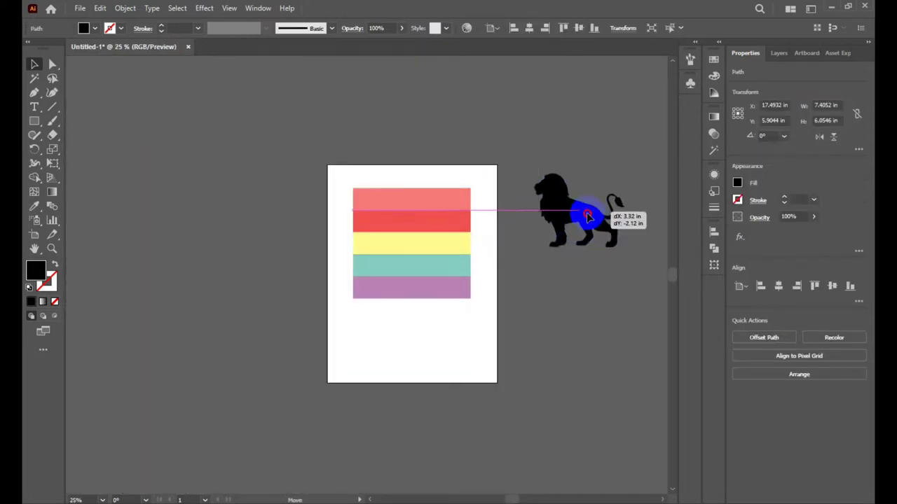
pyautogui.click(587, 285)
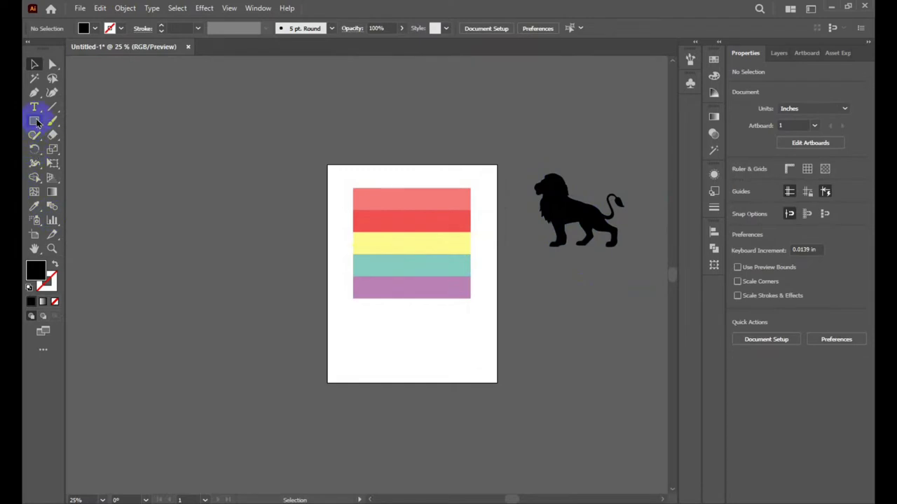
# Draw a black 11.559-in circle with the Ellipse tool and centre it on the stripes.
pyautogui.moveTo(37, 123); pyautogui.dragTo(86, 151)
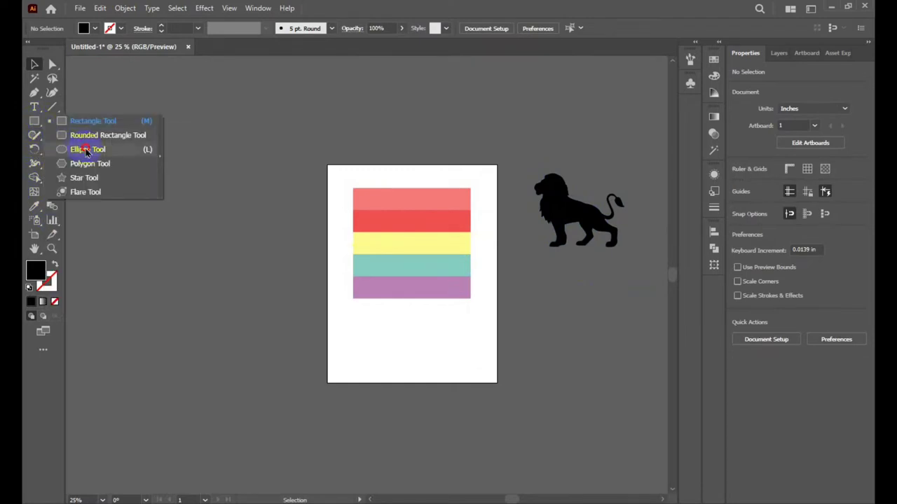
pyautogui.moveTo(360, 196)
pyautogui.mouseDown()
pyautogui.moveTo(438, 279)
pyautogui.moveTo(429, 265)
pyautogui.mouseUp()
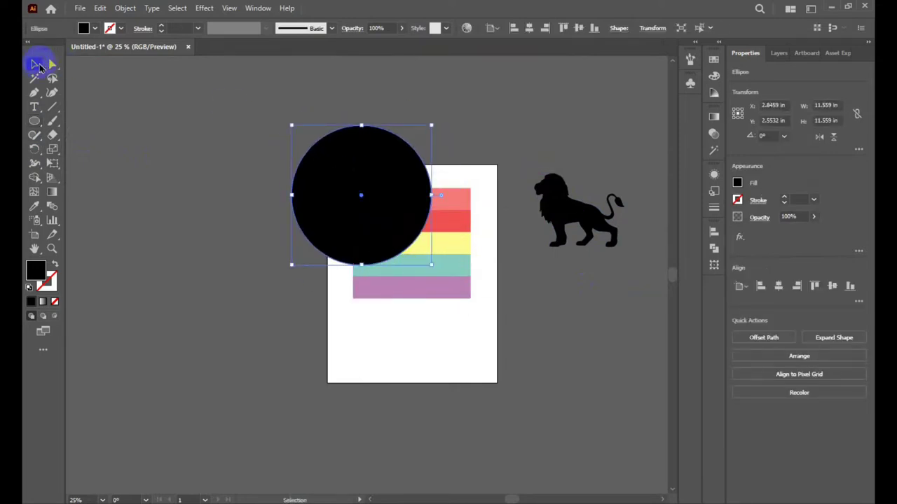
pyautogui.moveTo(358, 171); pyautogui.dragTo(410, 226)
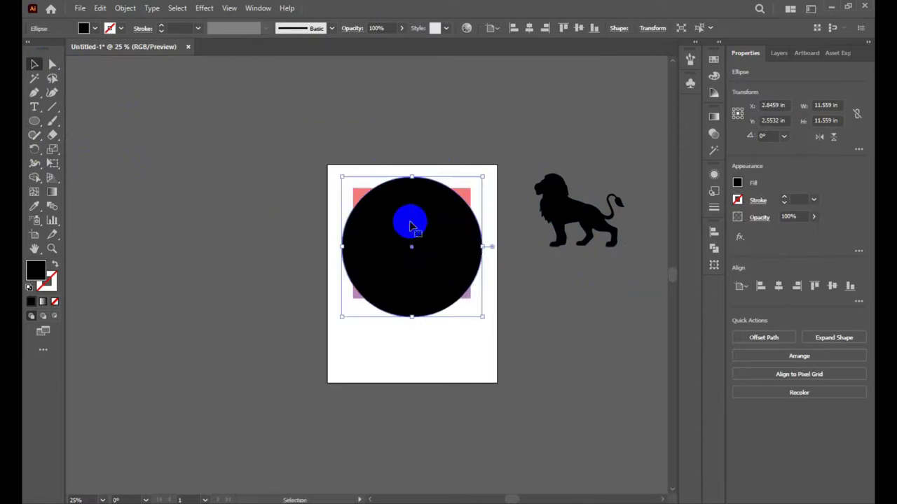
pyautogui.click(515, 315)
# Enlarge the stripe group to span the circle's full width and height.
pyautogui.click(471, 298)
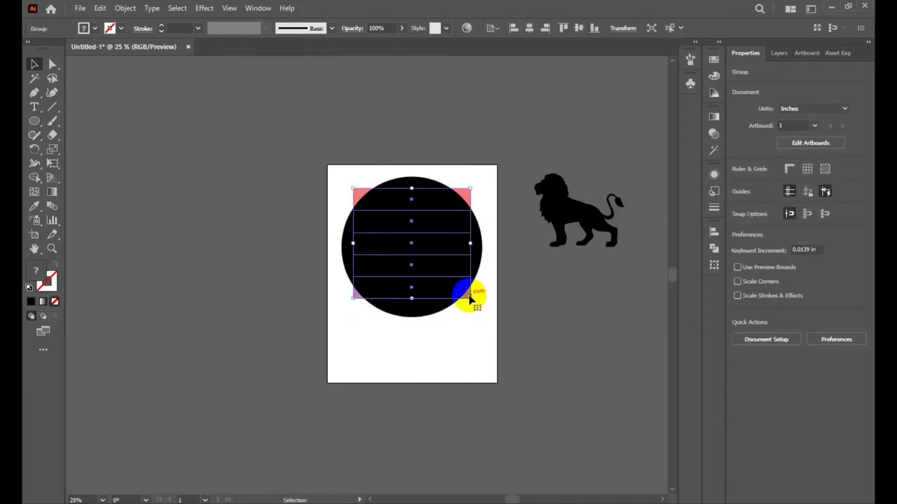
pyautogui.moveTo(470, 297); pyautogui.dragTo(497, 319)
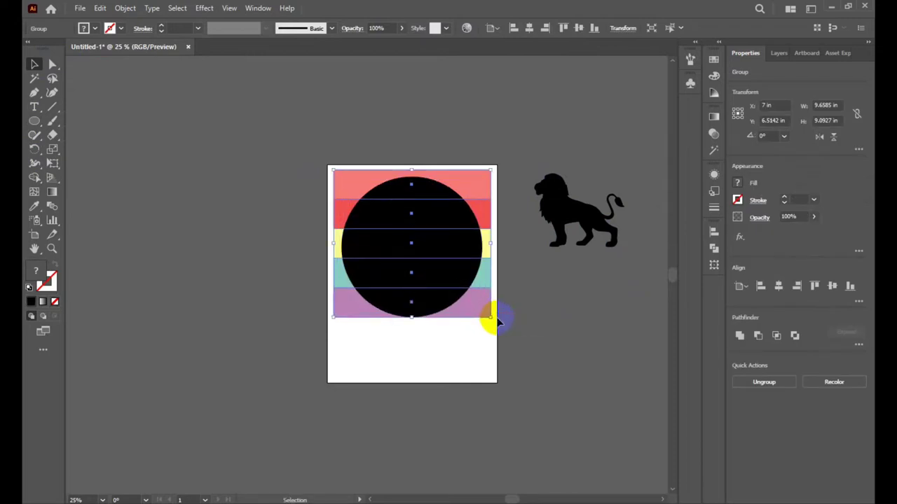
pyautogui.click(560, 324)
pyautogui.scroll(1, 500, 252)
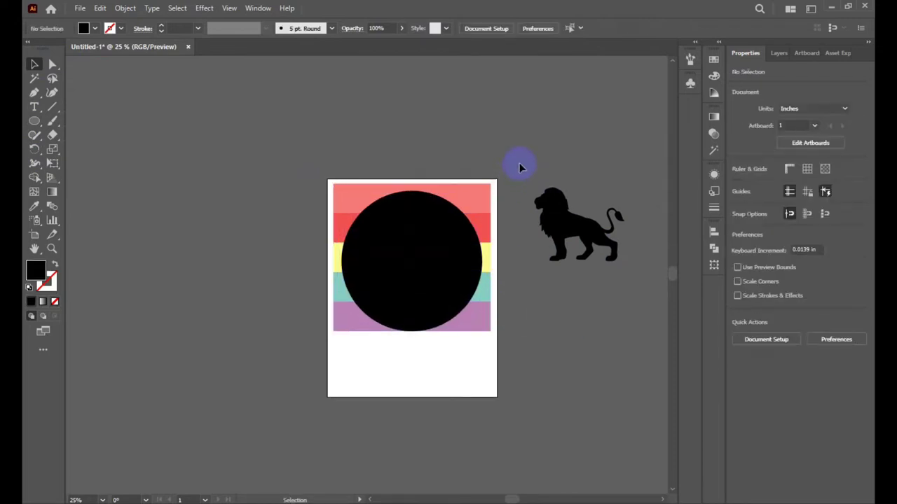
# Select the circle with the stripes and try trimming the top stripes with Shape Builder.
pyautogui.moveTo(336, 403); pyautogui.dragTo(424, 371)
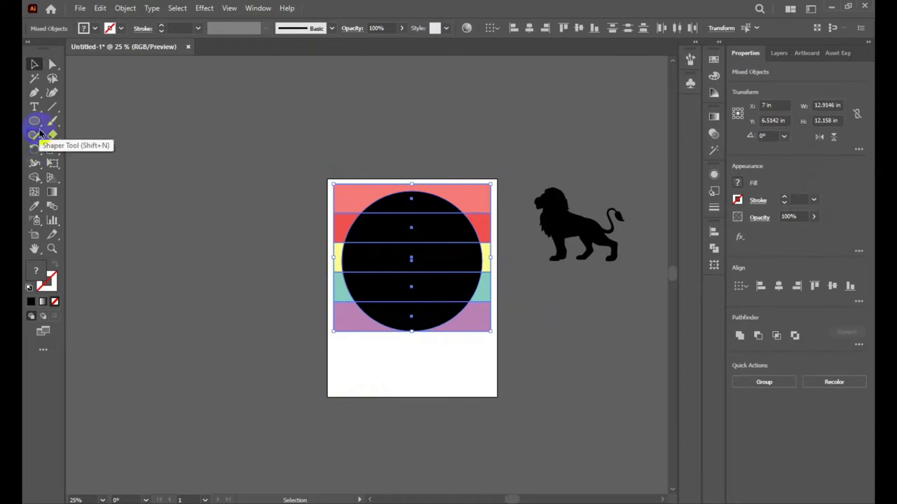
pyautogui.click(34, 178)
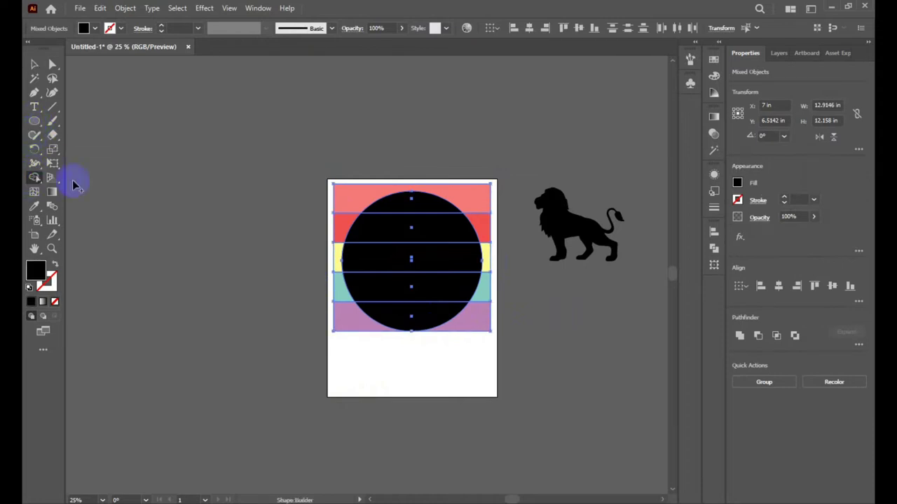
pyautogui.scroll(2, 400, 236)
pyautogui.scroll(1, 400, 236)
pyautogui.keyDown('alt'); pyautogui.click(554, 131); pyautogui.keyUp('alt')
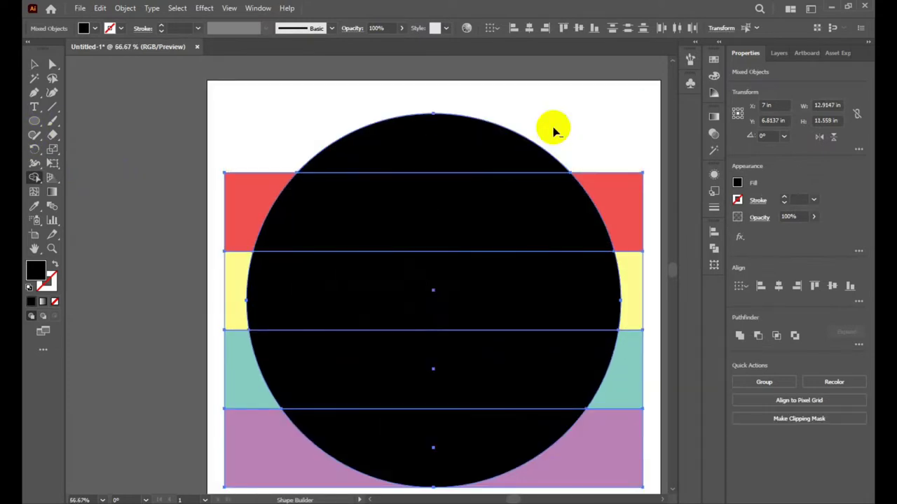
pyautogui.hotkey('ctrl', 'z')
pyautogui.scroll(-2, 329, 131)
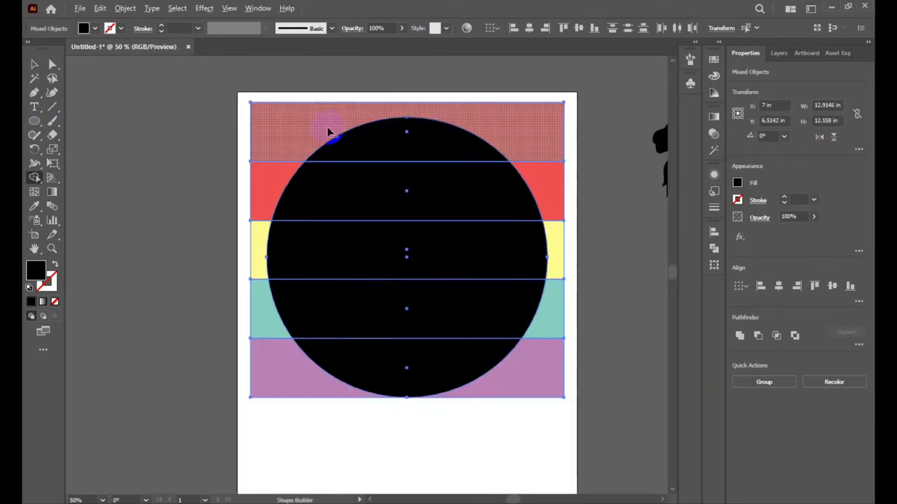
pyautogui.click(424, 158)
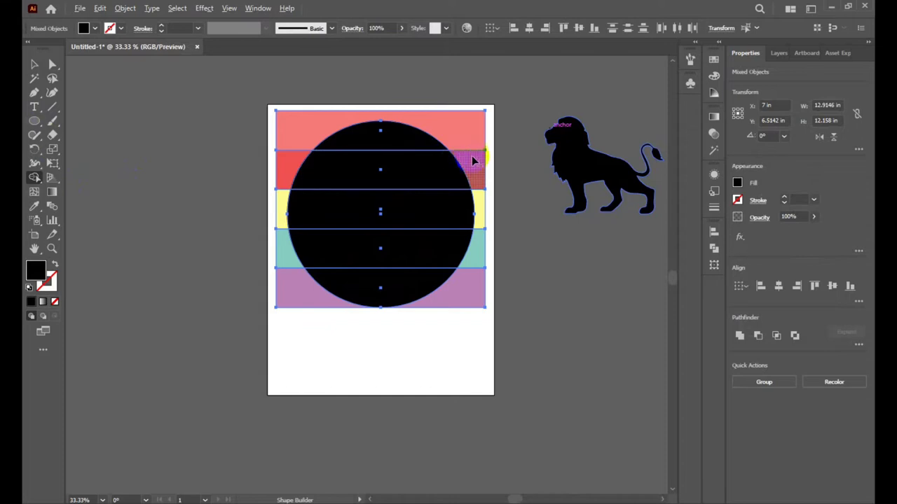
pyautogui.moveTo(473, 163); pyautogui.dragTo(411, 150)
# Ungroup the stripes and reselect them together with the black circle.
pyautogui.click(33, 64)
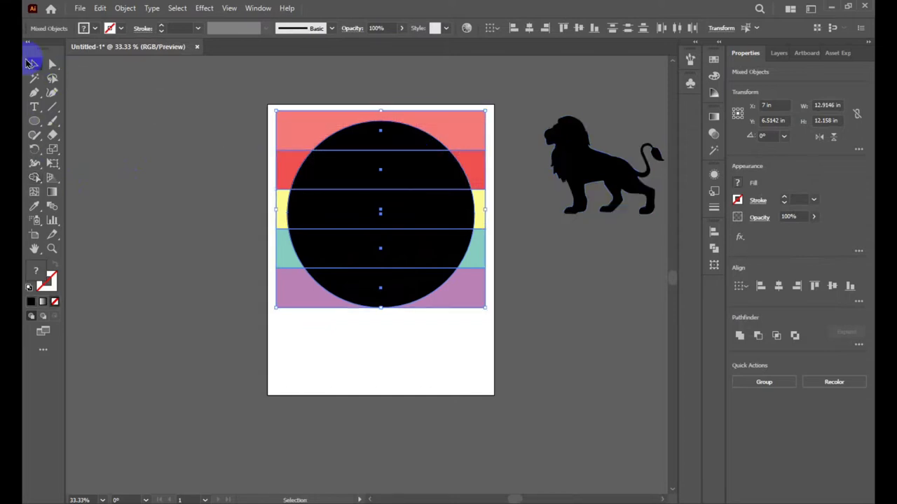
pyautogui.click(128, 162)
pyautogui.scroll(1, 474, 110)
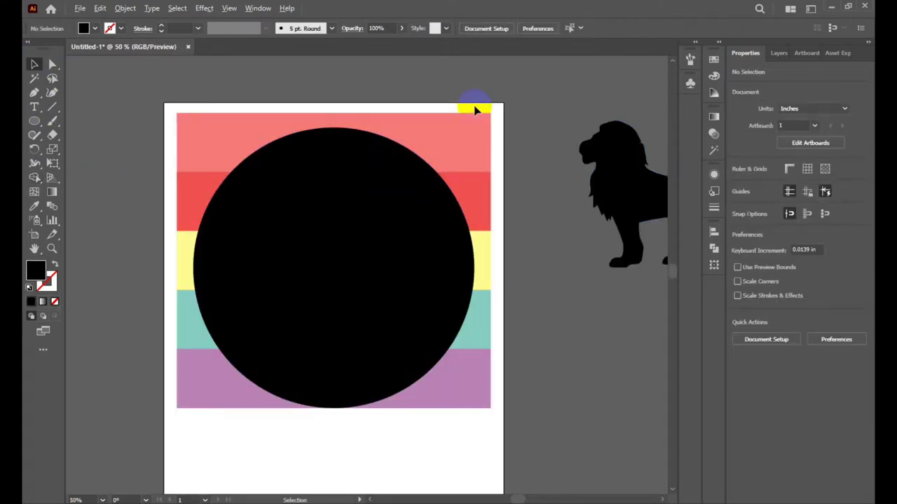
pyautogui.click(384, 194)
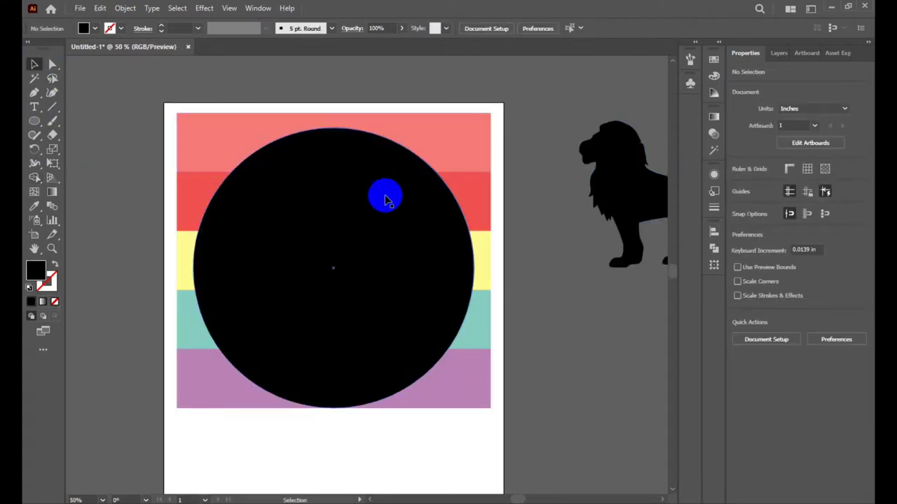
pyautogui.click(549, 138)
pyautogui.rightClick(479, 138)
pyautogui.click(518, 234)
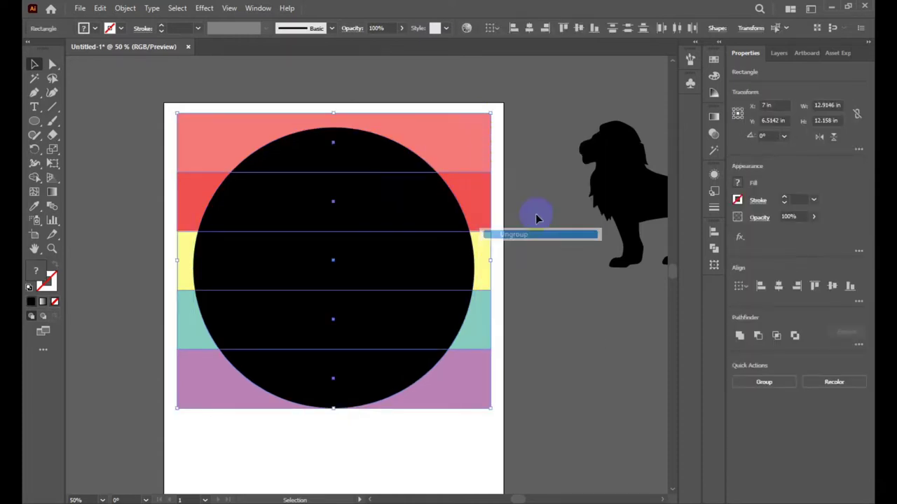
pyautogui.click(524, 120)
pyautogui.scroll(-1, 522, 123)
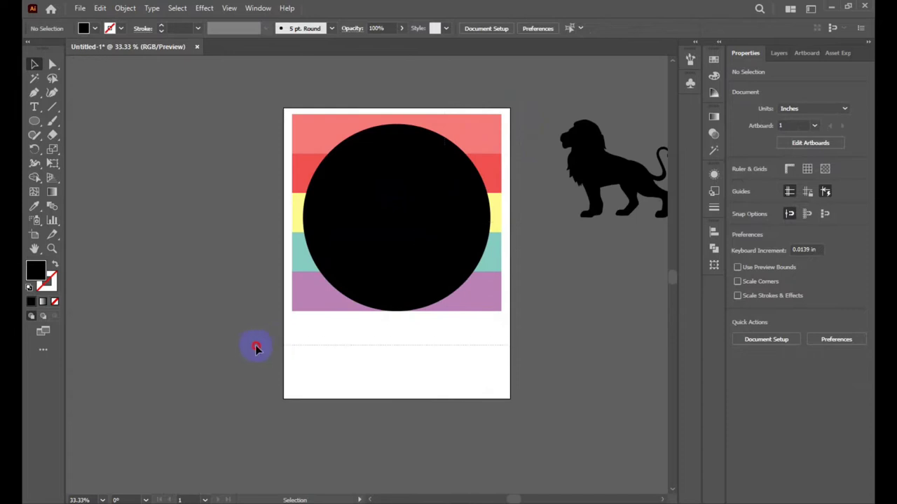
pyautogui.moveTo(256, 348); pyautogui.dragTo(257, 347)
# Delete the red, yellow, teal and purple stripe slivers lying outside the circle.
pyautogui.click(34, 178)
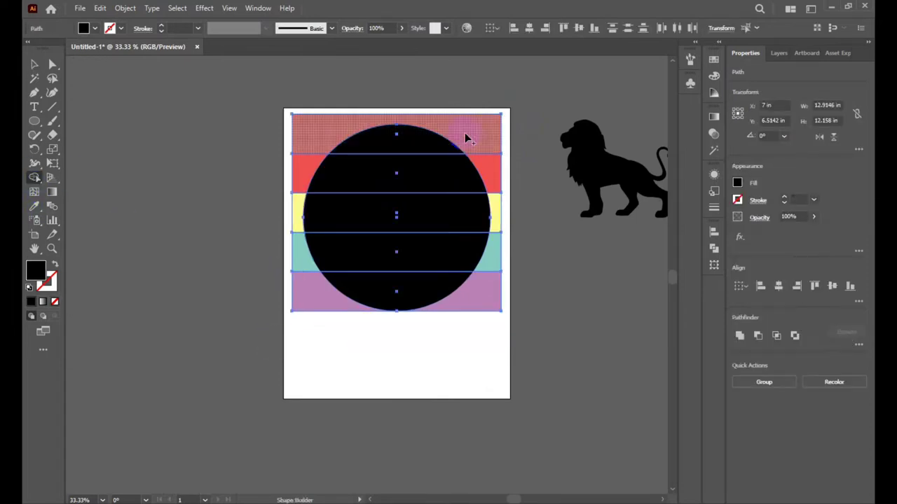
pyautogui.keyDown('alt'); pyautogui.click(478, 127); pyautogui.keyUp('alt')
pyautogui.keyDown('alt'); pyautogui.click(497, 170); pyautogui.keyUp('alt')
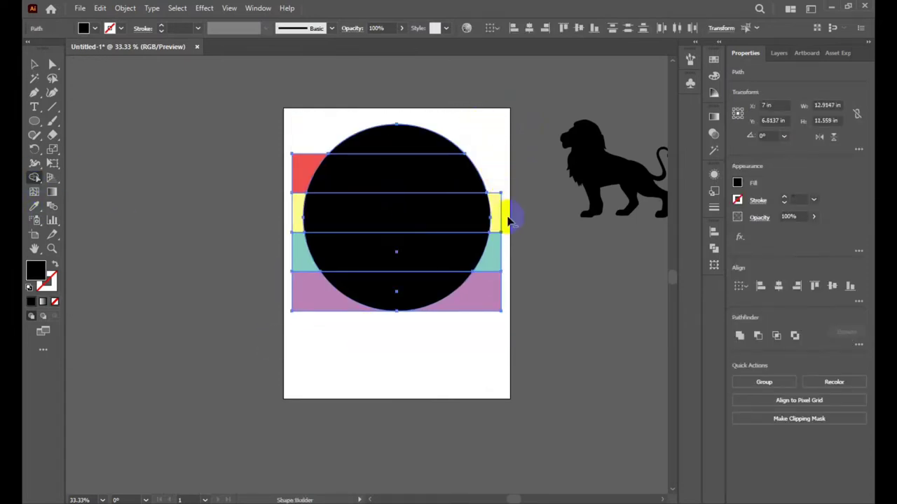
pyautogui.keyDown('alt'); pyautogui.click(496, 210); pyautogui.keyUp('alt')
pyautogui.keyDown('alt'); pyautogui.click(495, 248); pyautogui.keyUp('alt')
pyautogui.keyDown('alt'); pyautogui.click(481, 295); pyautogui.keyUp('alt')
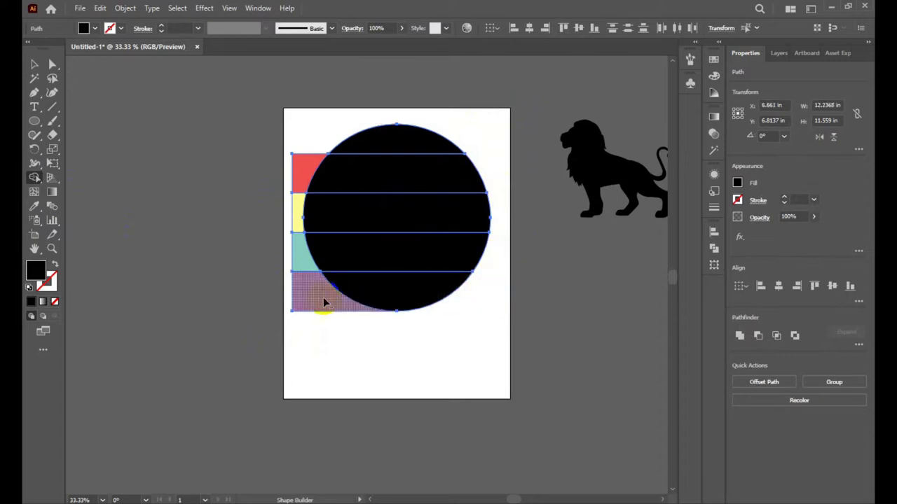
pyautogui.keyDown('alt'); pyautogui.click(292, 252); pyautogui.keyUp('alt')
pyautogui.keyDown('alt'); pyautogui.click(305, 183); pyautogui.keyUp('alt')
pyautogui.scroll(3, 306, 188)
pyautogui.keyDown('alt'); pyautogui.click(314, 233); pyautogui.keyUp('alt')
pyautogui.keyDown('alt'); pyautogui.click(309, 249); pyautogui.keyUp('alt')
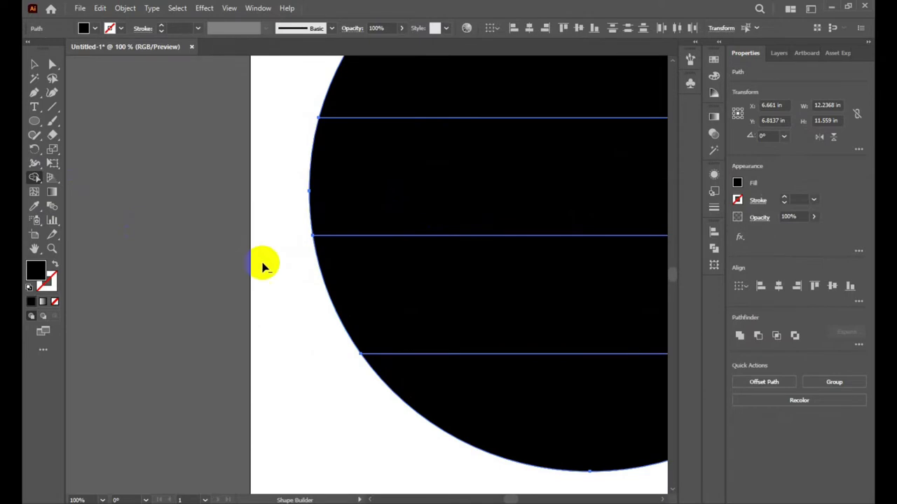
pyautogui.scroll(-4, 264, 262)
# Drag the black circle off to the right, revealing the striped circle.
pyautogui.click(53, 65)
pyautogui.click(344, 336)
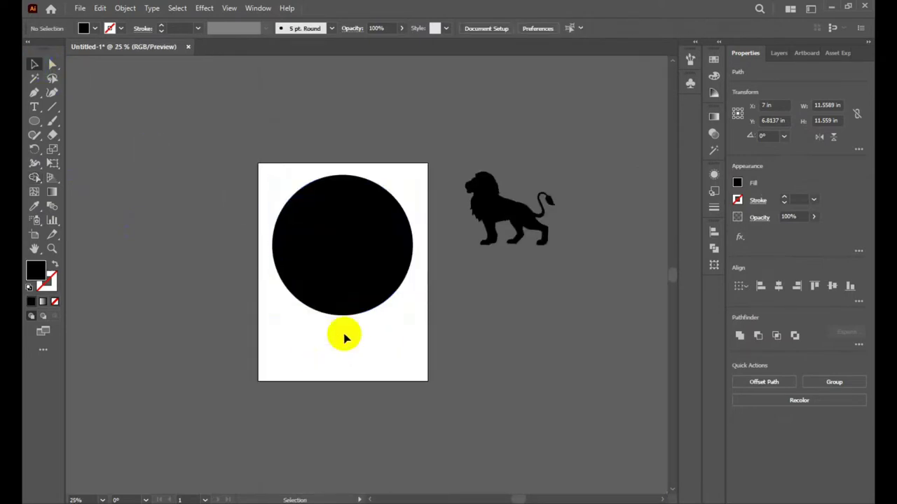
pyautogui.moveTo(339, 232); pyautogui.dragTo(599, 294)
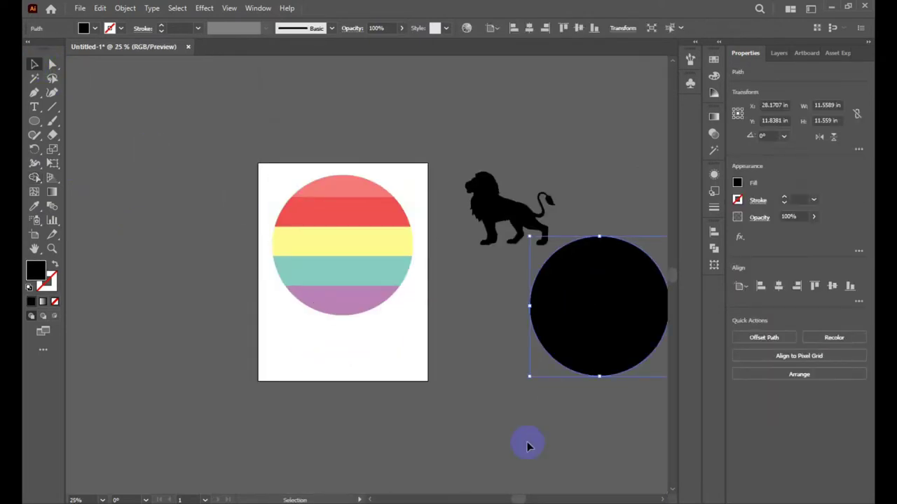
# Delete the black circle and place the lion on the striped circle.
pyautogui.press('Delete')
pyautogui.moveTo(516, 217)
pyautogui.mouseDown()
pyautogui.moveTo(345, 267)
pyautogui.moveTo(356, 259)
pyautogui.mouseUp()
pyautogui.click(484, 290)
pyautogui.scroll(3, 274, 296)
pyautogui.scroll(-1, 278, 296)
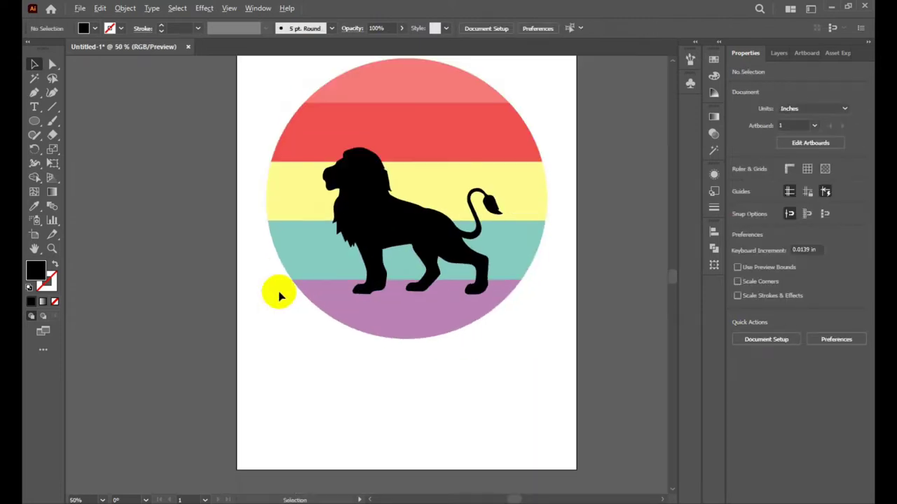
pyautogui.scroll(-1, 279, 296)
pyautogui.moveTo(356, 251); pyautogui.dragTo(356, 257)
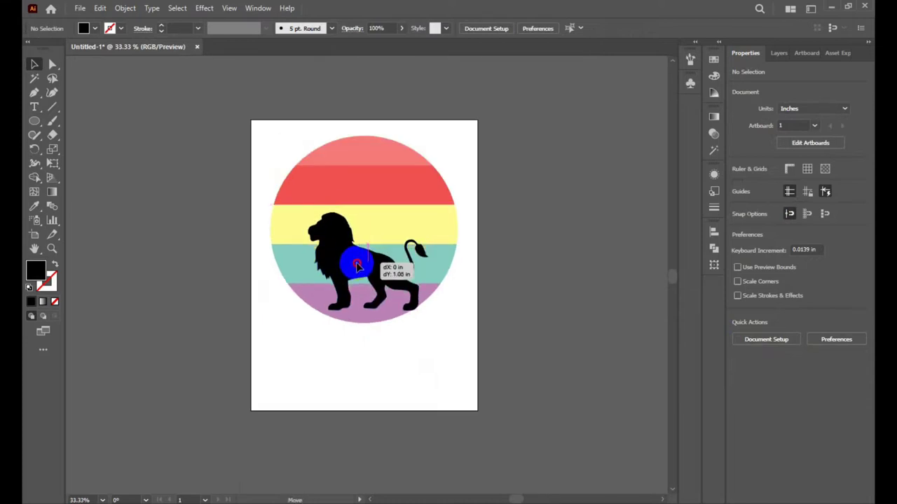
pyautogui.click(627, 309)
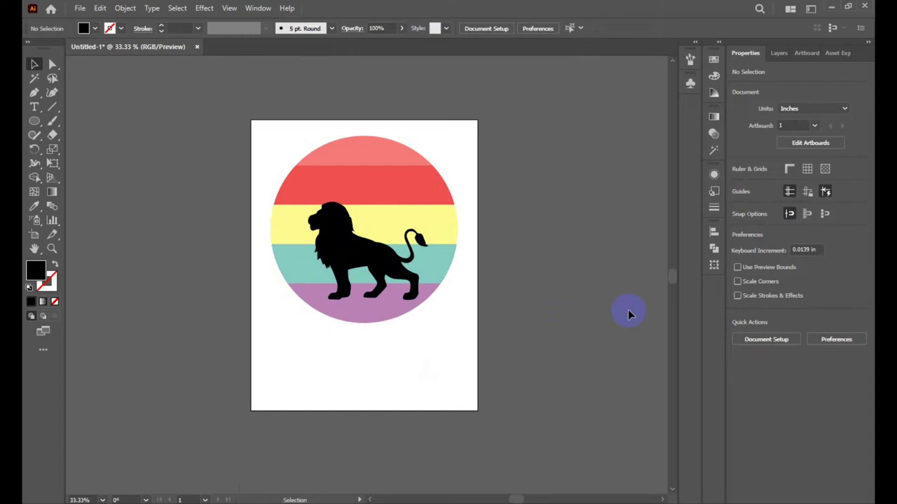
# Enlarge the lion to about 10.99 × 8.99 in and position it over the circle.
pyautogui.click(425, 265)
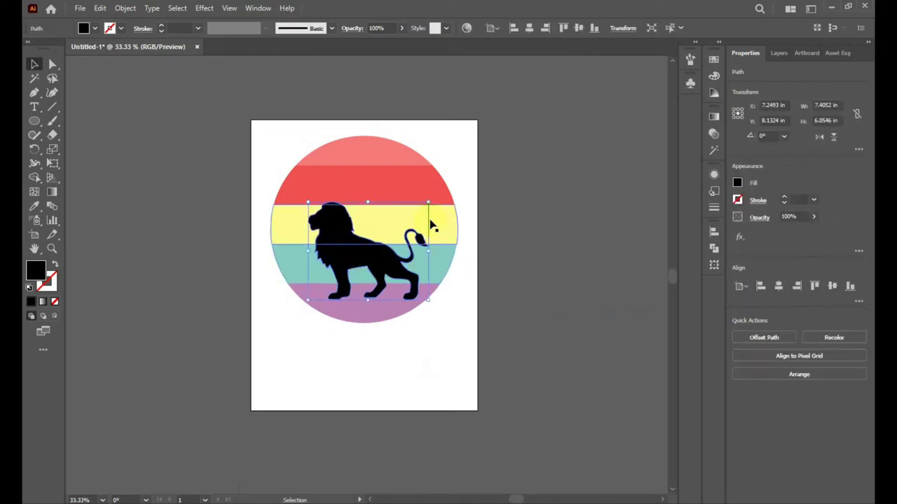
pyautogui.moveTo(428, 204); pyautogui.dragTo(442, 192)
pyautogui.moveTo(353, 257); pyautogui.dragTo(342, 276)
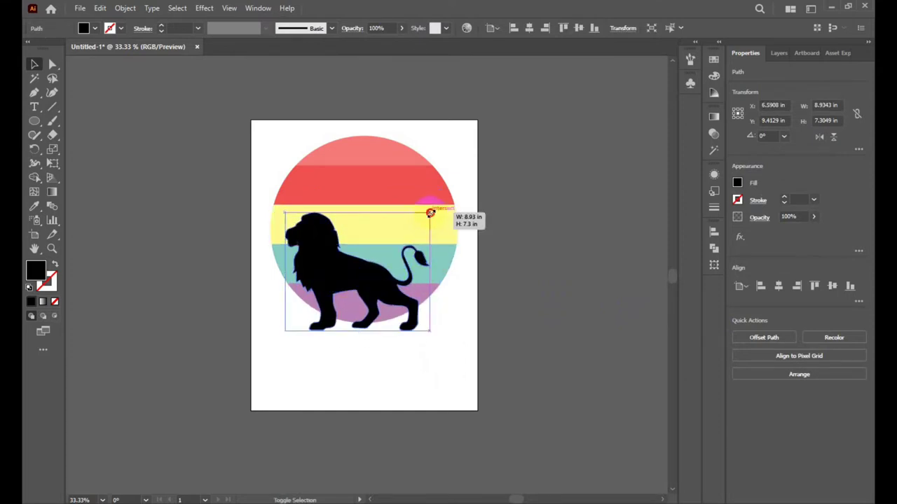
pyautogui.moveTo(430, 213); pyautogui.dragTo(444, 195)
pyautogui.moveTo(348, 268)
pyautogui.mouseDown()
pyautogui.moveTo(365, 257)
pyautogui.moveTo(359, 252)
pyautogui.mouseUp()
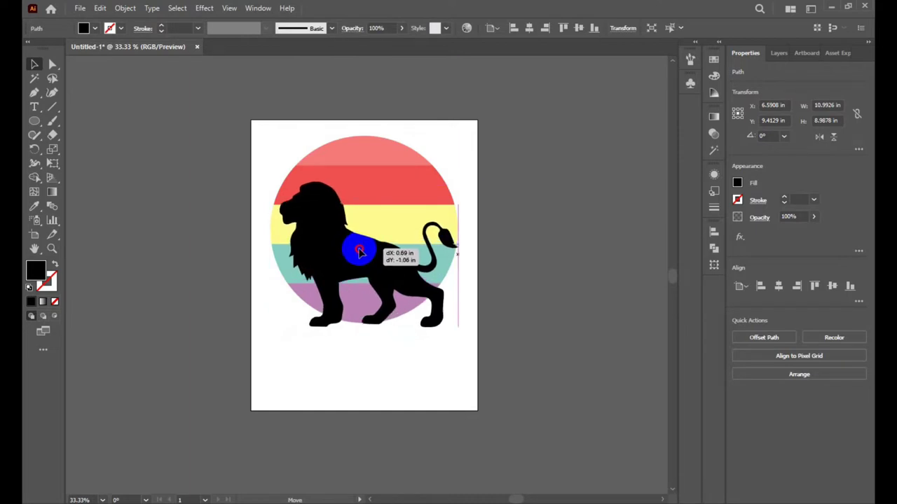
pyautogui.click(561, 252)
pyautogui.scroll(2, 412, 241)
pyautogui.scroll(-2, 412, 240)
pyautogui.moveTo(461, 136); pyautogui.dragTo(221, 419)
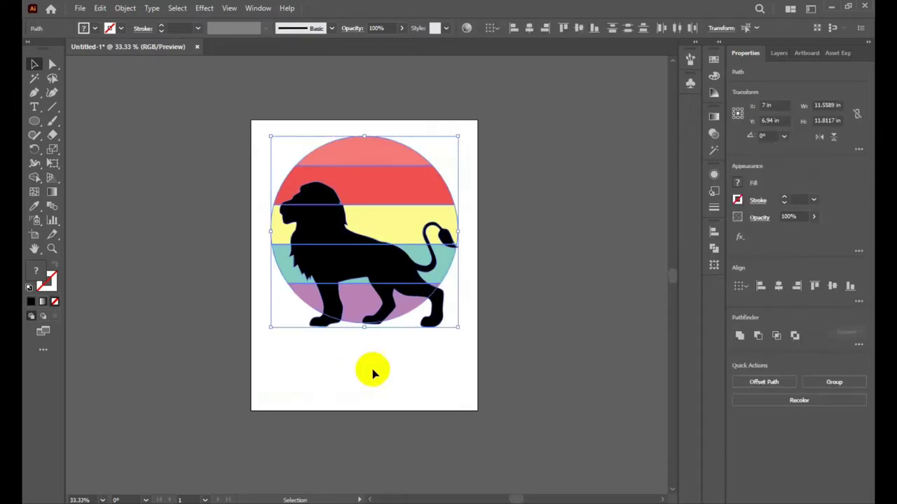
pyautogui.click(51, 181)
pyautogui.hotkey('ctrl', '+')
pyautogui.hotkey('ctrl', '+')
pyautogui.moveTo(306, 172); pyautogui.dragTo(330, 257)
pyautogui.moveTo(360, 292); pyautogui.dragTo(540, 301)
pyautogui.moveTo(478, 349); pyautogui.dragTo(337, 432)
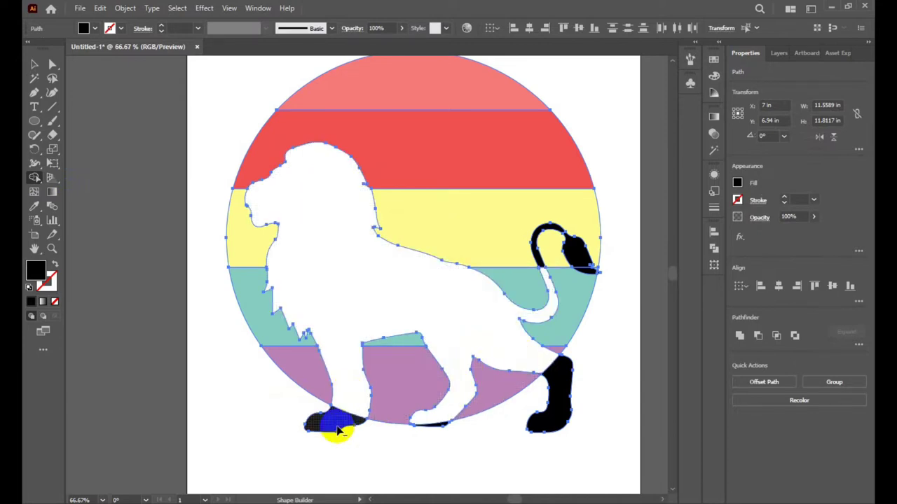
pyautogui.scroll(4, 440, 435)
pyautogui.moveTo(466, 402); pyautogui.dragTo(411, 397)
pyautogui.scroll(-4, 407, 398)
pyautogui.moveTo(559, 358)
pyautogui.mouseDown()
pyautogui.moveTo(547, 344)
pyautogui.moveTo(565, 280)
pyautogui.mouseUp()
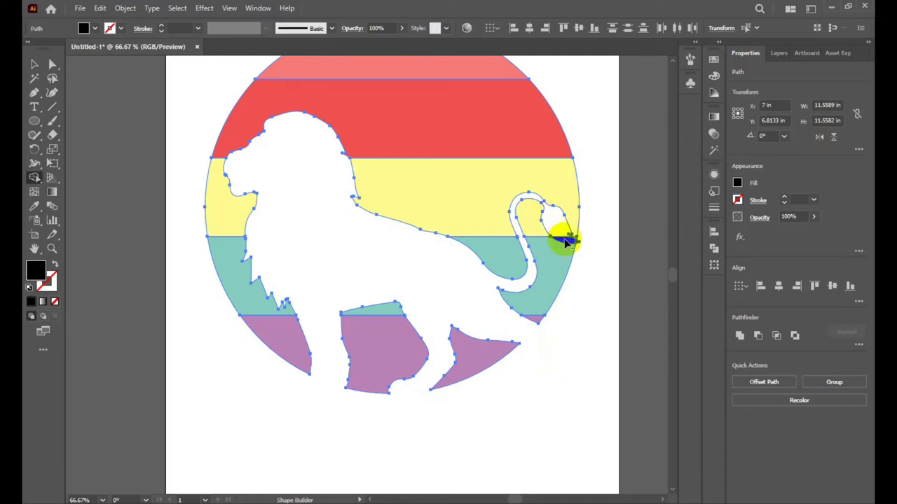
pyautogui.moveTo(566, 242); pyautogui.dragTo(567, 287)
pyautogui.scroll(-2, 491, 262)
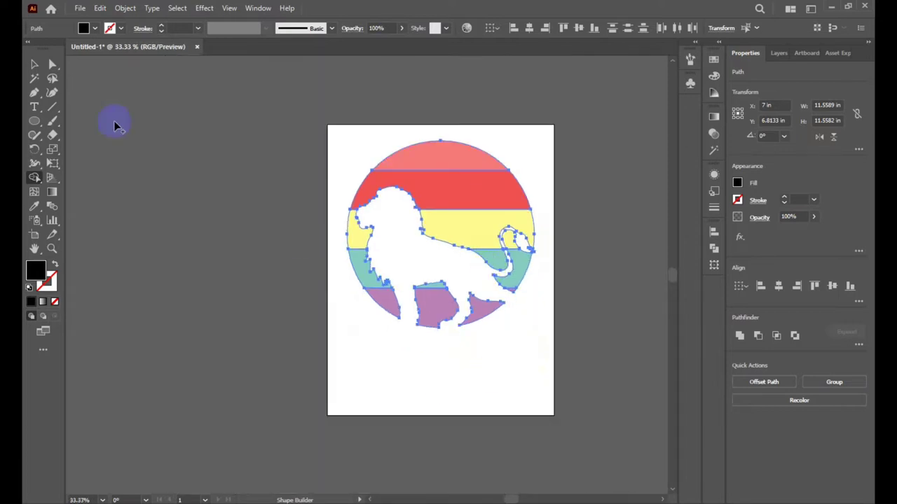
pyautogui.click(37, 65)
pyautogui.click(186, 206)
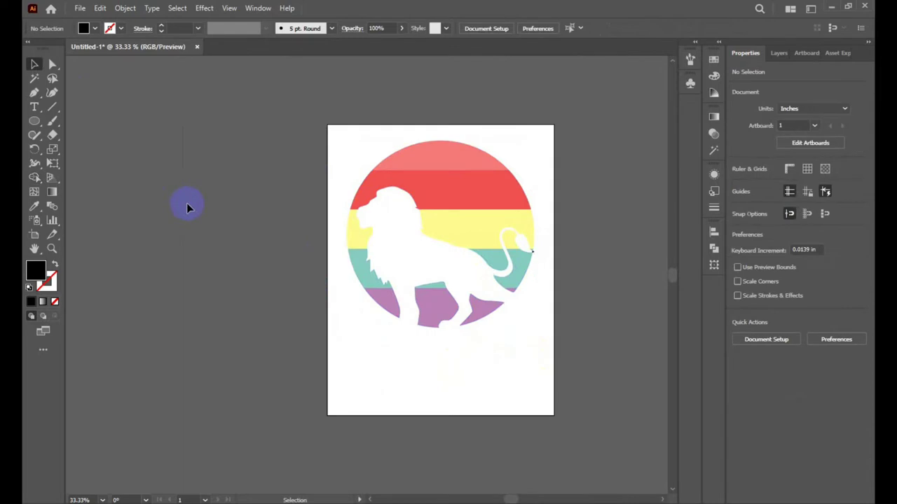
pyautogui.hotkey('ctrl', 'a')
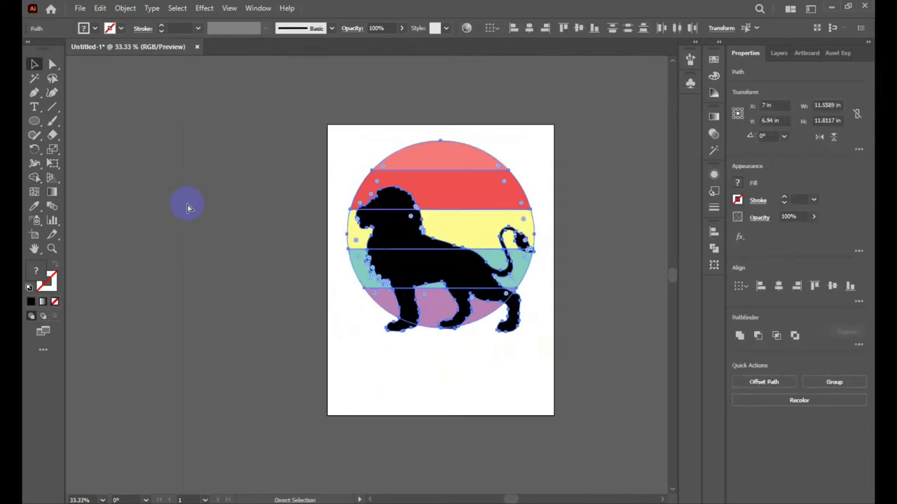
# Scale the lion to about 8.93 × 7.91 in inside the circle, then select both.
pyautogui.click(187, 207)
pyautogui.click(430, 330)
pyautogui.click(491, 400)
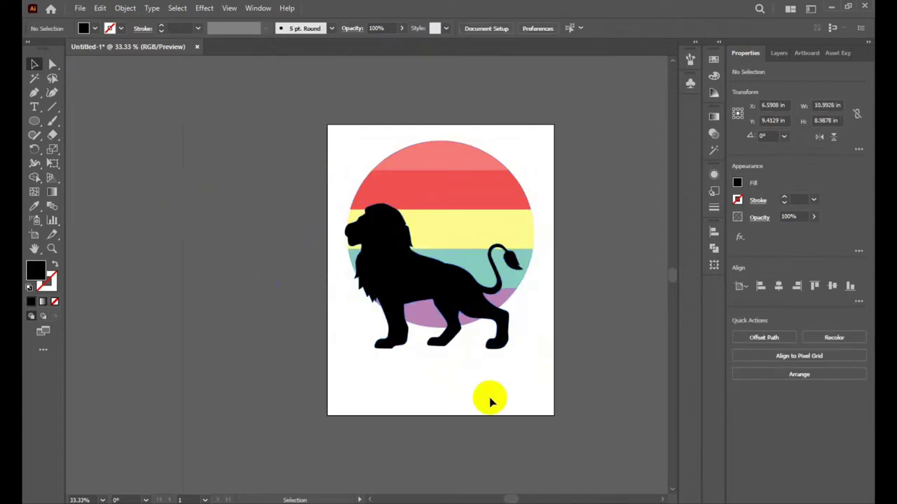
pyautogui.moveTo(438, 286); pyautogui.dragTo(462, 260)
pyautogui.moveTo(545, 323); pyautogui.dragTo(526, 304)
pyautogui.moveTo(461, 267); pyautogui.dragTo(434, 267)
pyautogui.moveTo(505, 199); pyautogui.dragTo(516, 179)
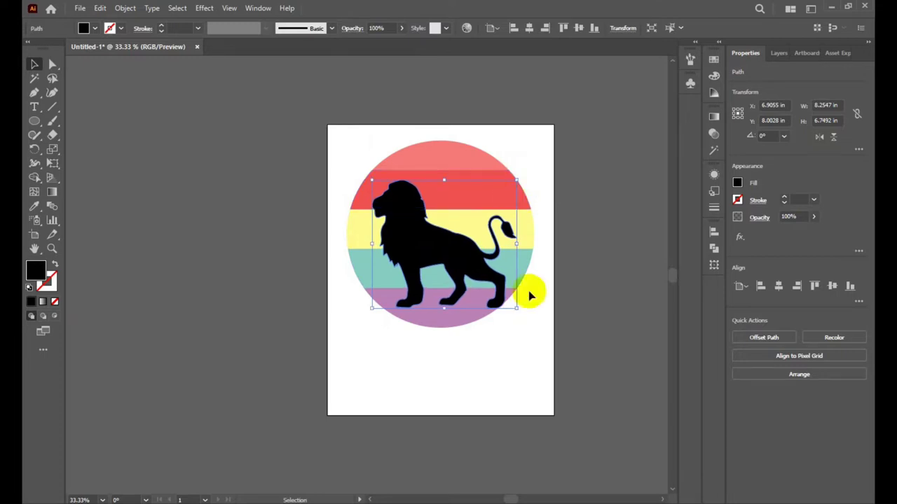
pyautogui.click(496, 377)
pyautogui.moveTo(460, 298); pyautogui.dragTo(451, 252)
pyautogui.click(444, 370)
pyautogui.moveTo(542, 133); pyautogui.dragTo(346, 360)
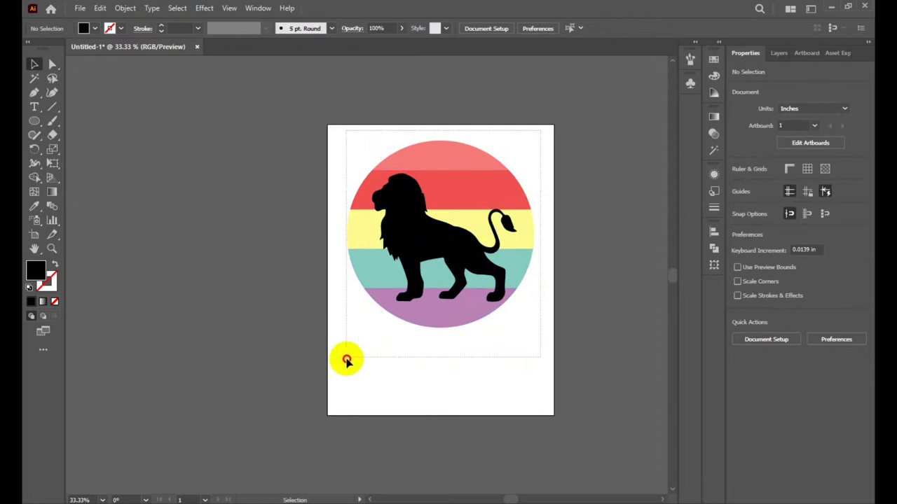
# Cut the lion's body and three feet out of the striped circle with Shape Builder.
pyautogui.click(34, 179)
pyautogui.scroll(3, 410, 241)
pyautogui.moveTo(385, 140); pyautogui.dragTo(408, 247)
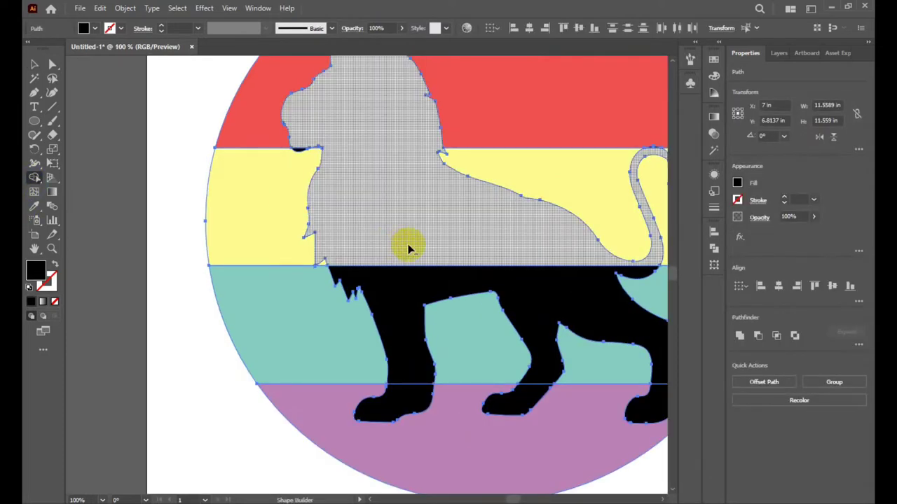
pyautogui.scroll(-3, 408, 249)
pyautogui.keyDown('alt'); pyautogui.click(406, 265); pyautogui.keyUp('alt')
pyautogui.scroll(3, 421, 274)
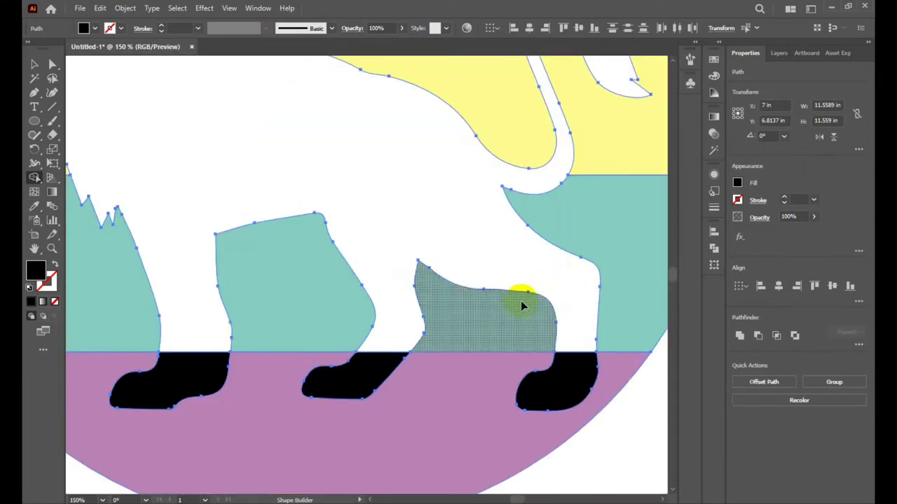
pyautogui.keyDown('alt'); pyautogui.click(571, 385); pyautogui.keyUp('alt')
pyautogui.keyDown('alt'); pyautogui.click(332, 373); pyautogui.keyUp('alt')
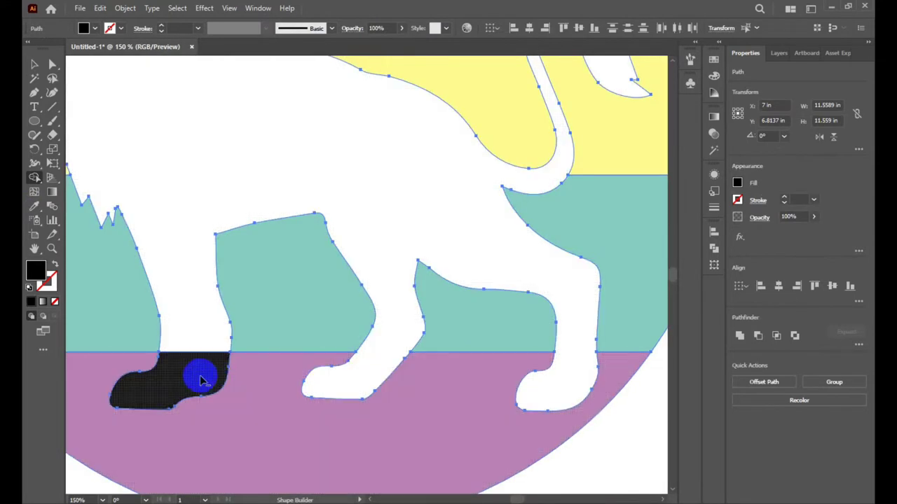
pyautogui.keyDown('alt'); pyautogui.click(201, 381); pyautogui.keyUp('alt')
# Remove the leftover black sliver beside the mane and the stray red sliver.
pyautogui.scroll(-3, 290, 323)
pyautogui.scroll(2, 211, 254)
pyautogui.scroll(3, 180, 143)
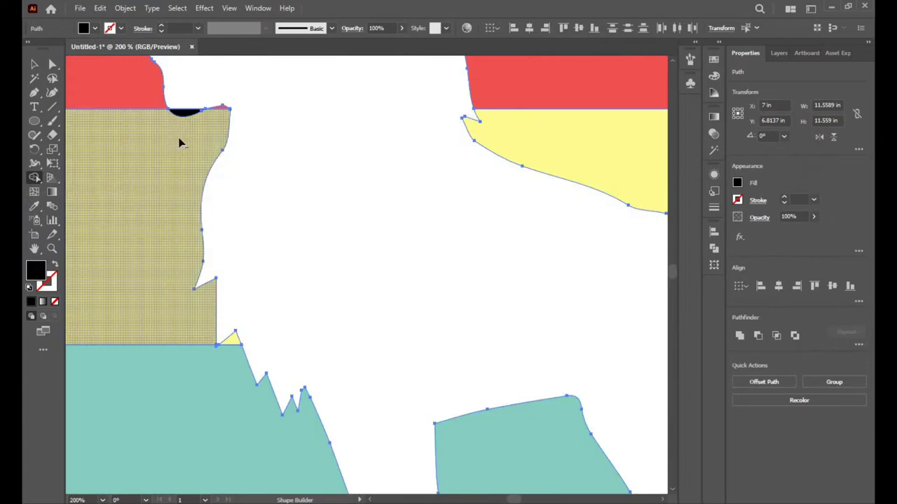
pyautogui.scroll(2, 180, 143)
pyautogui.keyDown('alt'); pyautogui.click(179, 142); pyautogui.keyUp('alt')
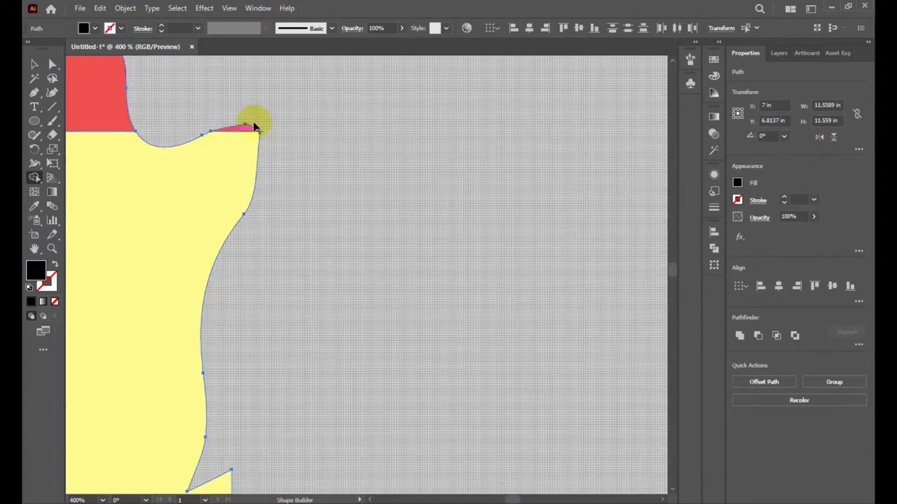
pyautogui.keyDown('alt'); pyautogui.click(246, 129); pyautogui.keyUp('alt')
pyautogui.scroll(-4, 334, 173)
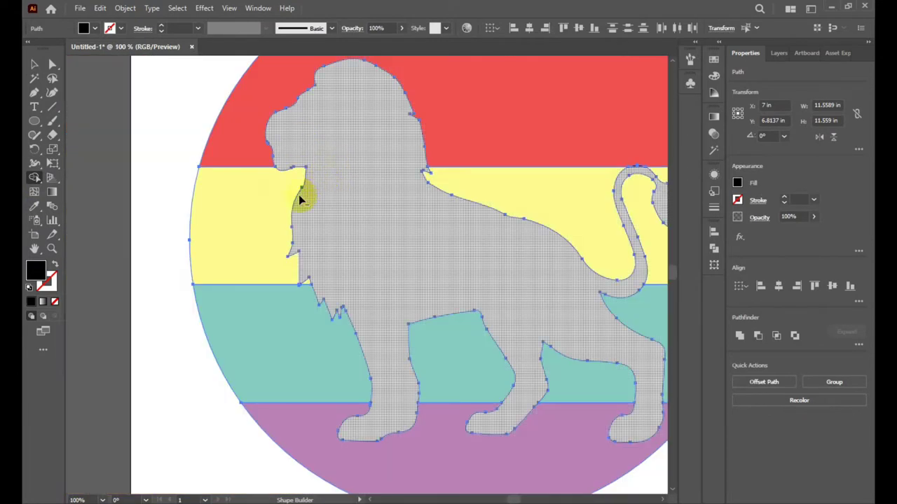
pyautogui.scroll(-2, 298, 198)
# Inspect the finished lion cut-out and select all the badge pieces.
pyautogui.click(34, 63)
pyautogui.click(305, 424)
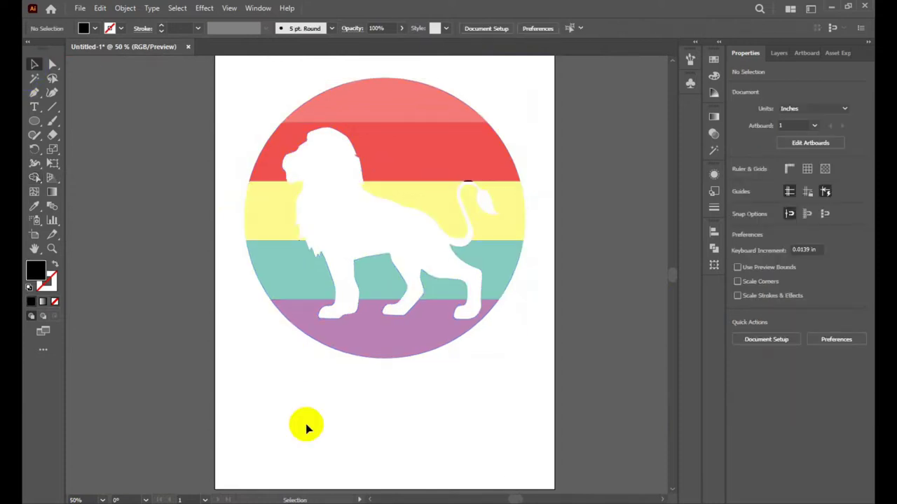
pyautogui.moveTo(497, 86); pyautogui.dragTo(274, 450)
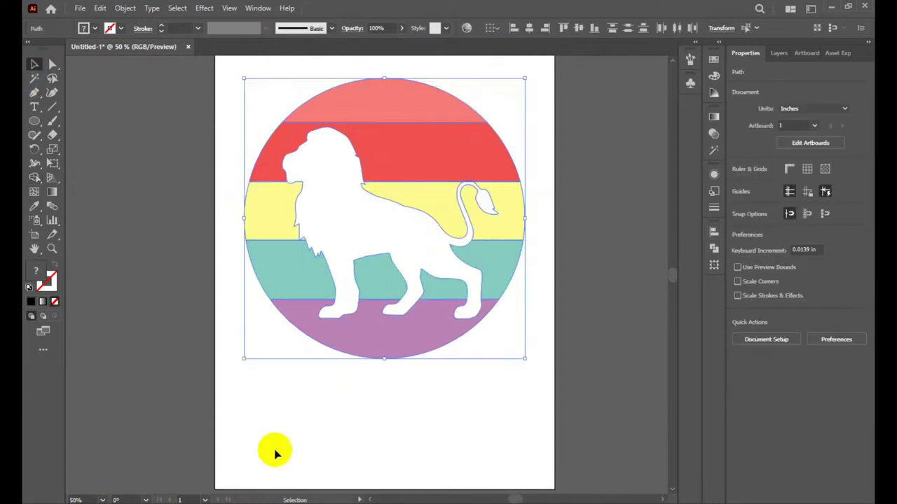
pyautogui.click(34, 177)
pyautogui.scroll(5, 410, 130)
pyautogui.scroll(3, 382, 141)
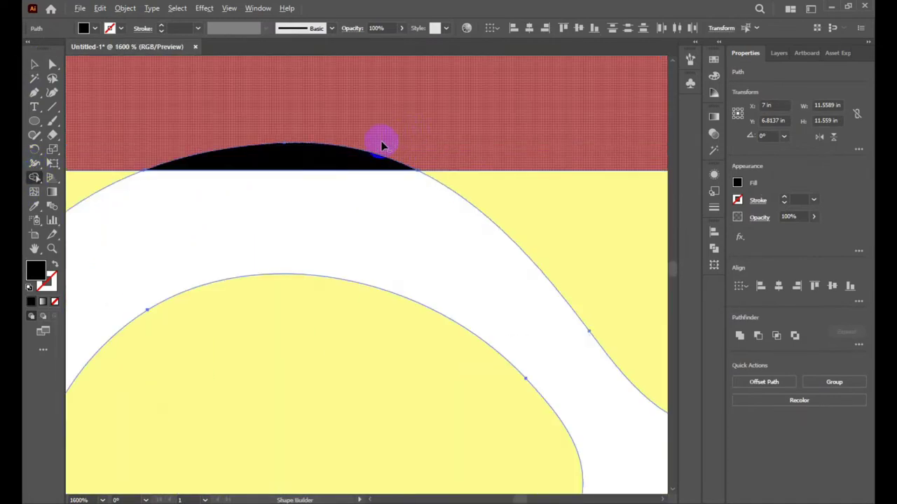
pyautogui.scroll(-2, 350, 160)
pyautogui.scroll(-6, 369, 198)
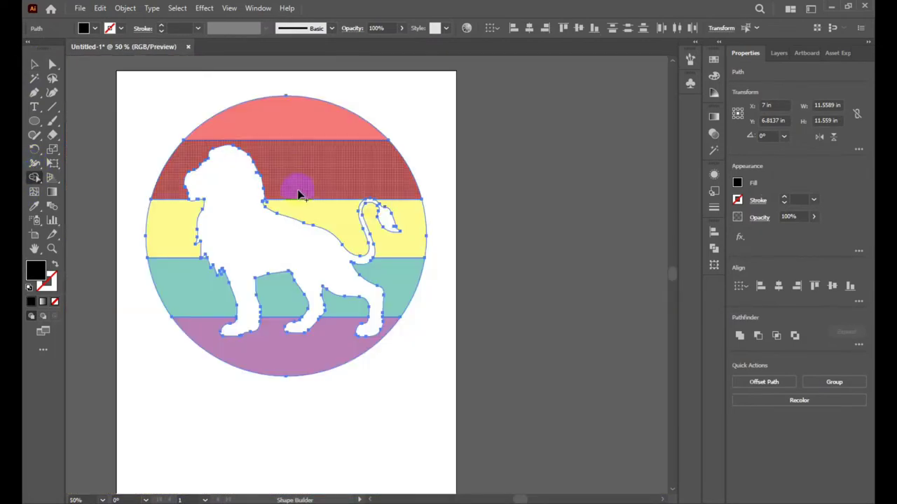
pyautogui.click(34, 64)
pyautogui.click(460, 128)
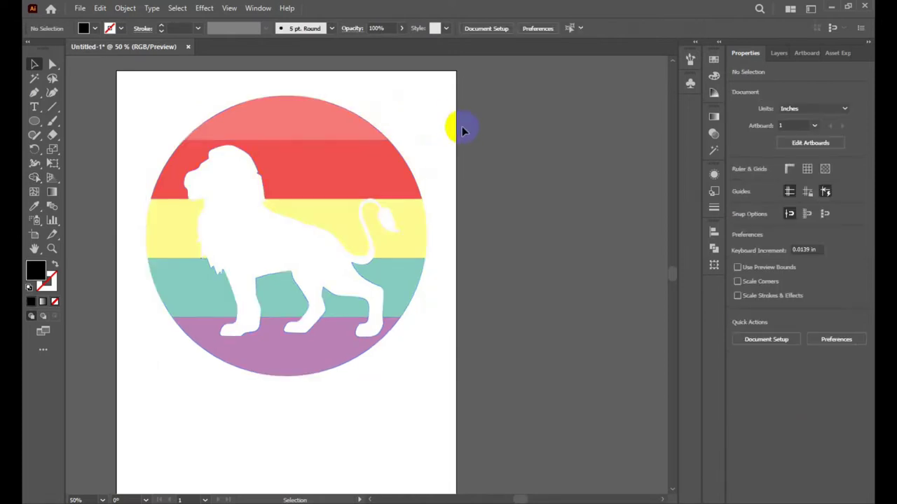
pyautogui.scroll(-3, 463, 126)
pyautogui.scroll(2, 424, 132)
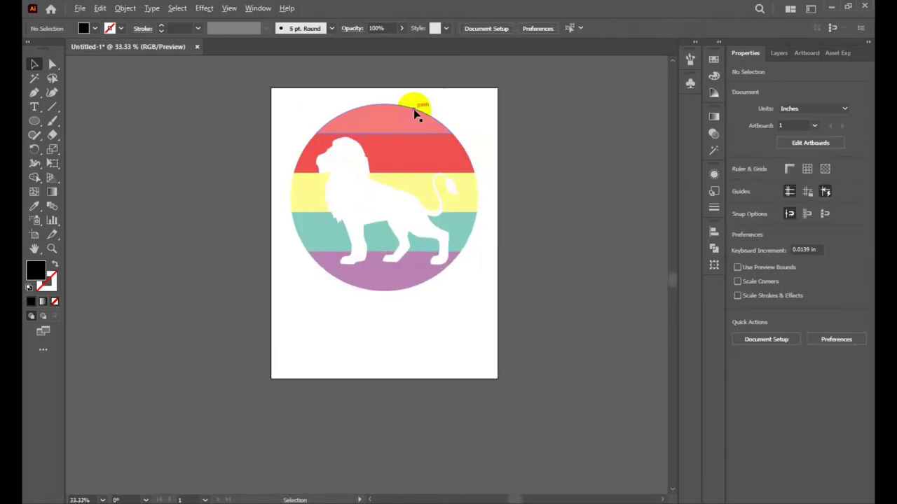
pyautogui.scroll(2, 415, 112)
pyautogui.scroll(-1, 414, 105)
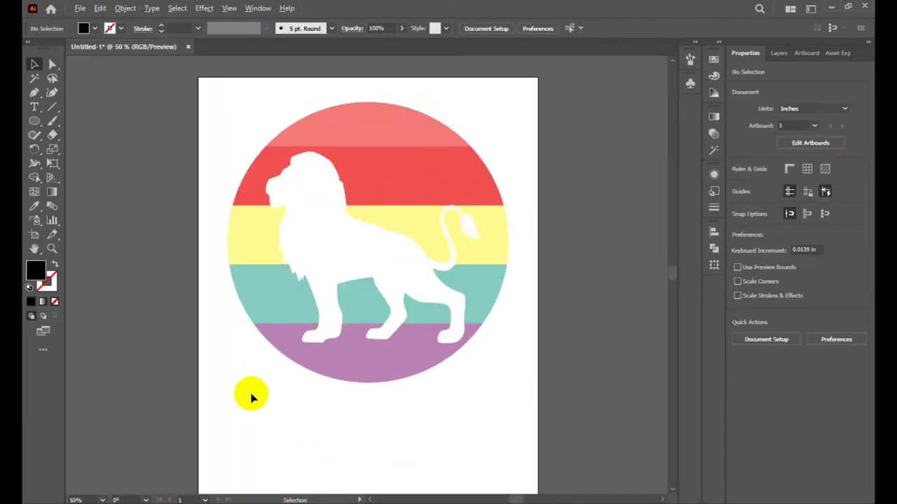
pyautogui.scroll(-1, 251, 398)
pyautogui.hotkey('ctrl', 'a')
# Group the badge pieces and move the badge off the artboard to the upper right.
pyautogui.press('a')
pyautogui.press('v')
pyautogui.click(366, 444)
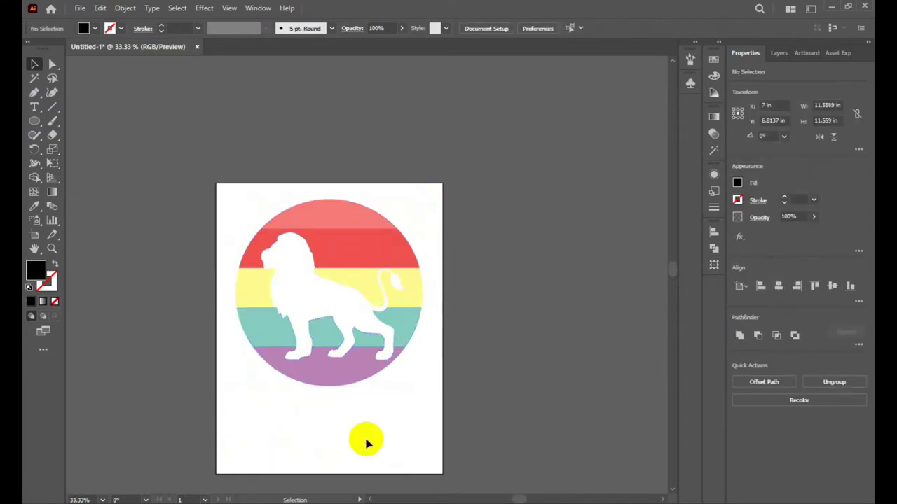
pyautogui.scroll(-1, 362, 400)
pyautogui.moveTo(355, 297); pyautogui.dragTo(509, 176)
pyautogui.click(545, 414)
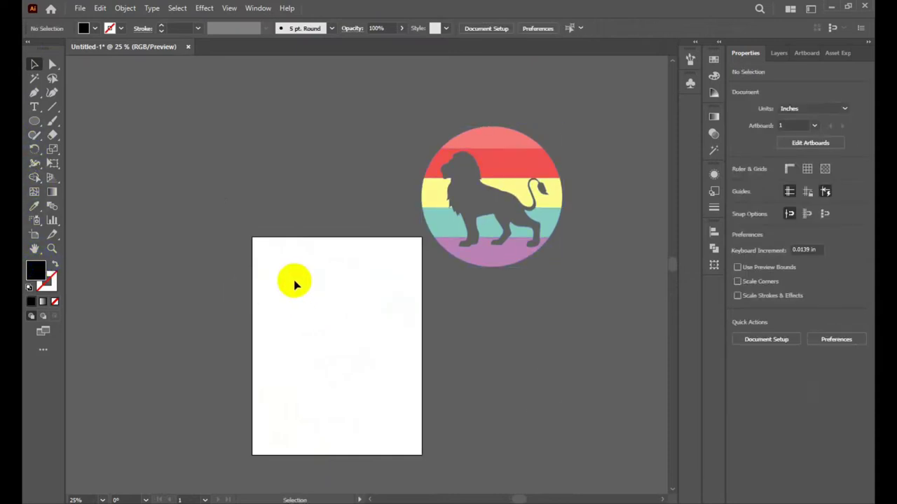
pyautogui.scroll(-2, 311, 244)
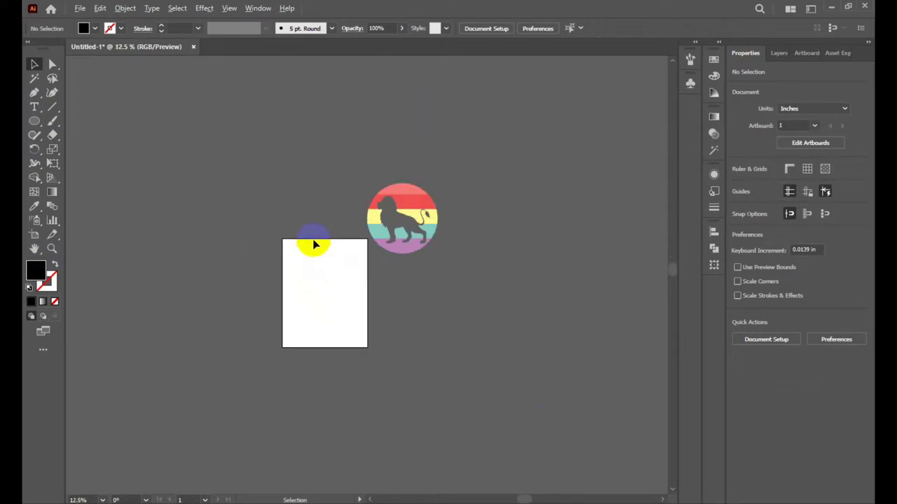
pyautogui.scroll(-2, 313, 241)
pyautogui.scroll(2, 312, 242)
pyautogui.scroll(-2, 184, 240)
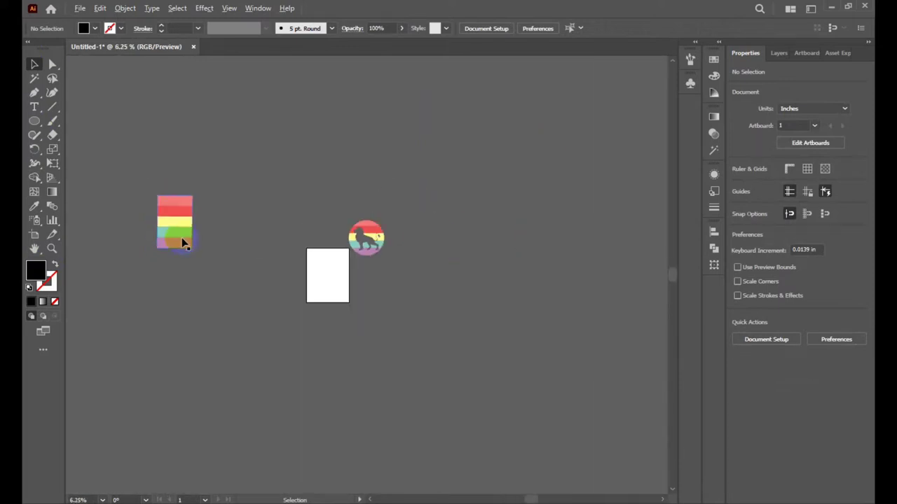
pyautogui.scroll(2, 327, 255)
pyautogui.scroll(2, 330, 258)
pyautogui.click(477, 305)
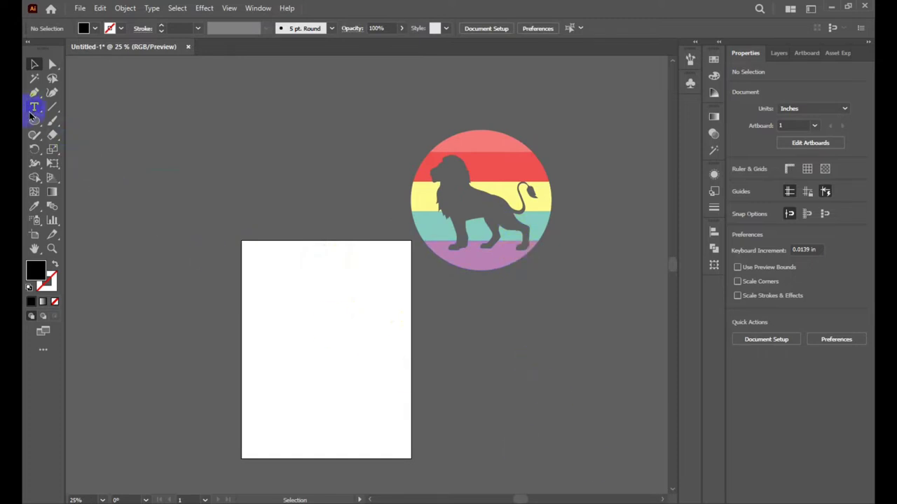
# Draw a tall black rectangle and duplicate it twice into three side-by-side 2.0976-in bars.
pyautogui.moveTo(32, 123); pyautogui.dragTo(78, 123)
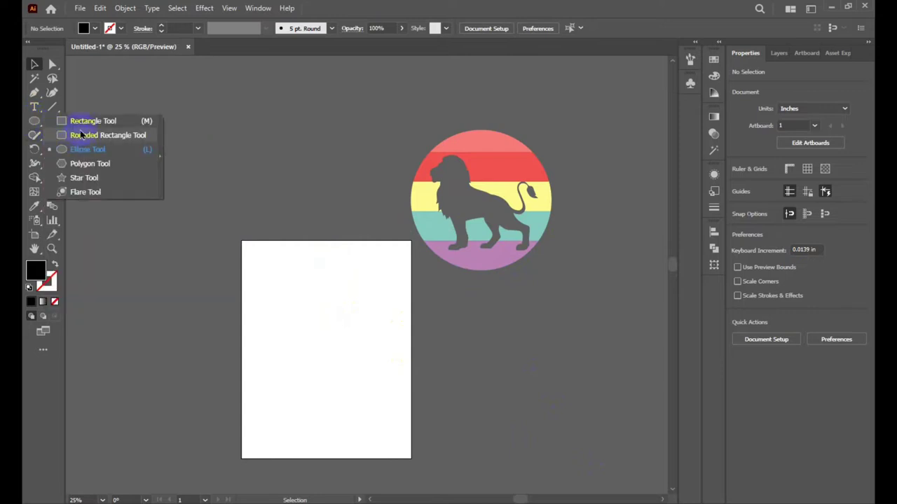
pyautogui.moveTo(269, 270); pyautogui.dragTo(295, 411)
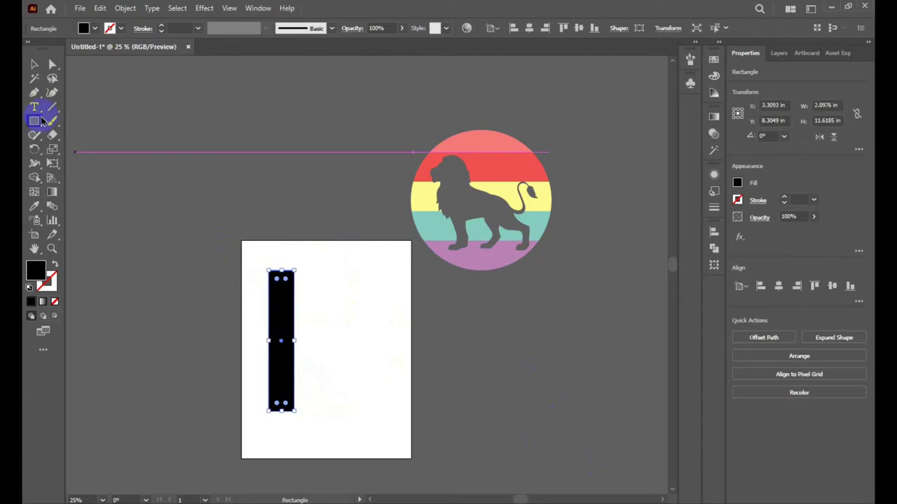
pyautogui.click(35, 65)
pyautogui.click(330, 324)
pyautogui.scroll(3, 283, 329)
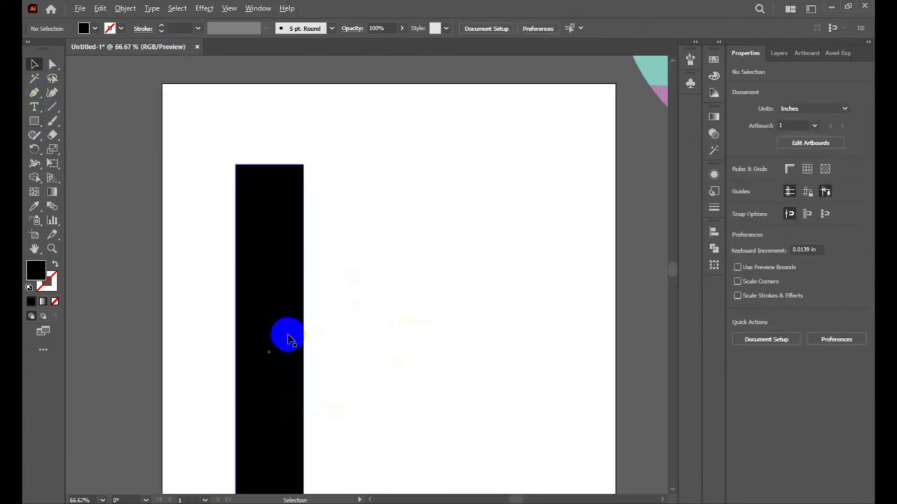
pyautogui.scroll(-3, 291, 332)
pyautogui.moveTo(288, 331); pyautogui.dragTo(316, 329)
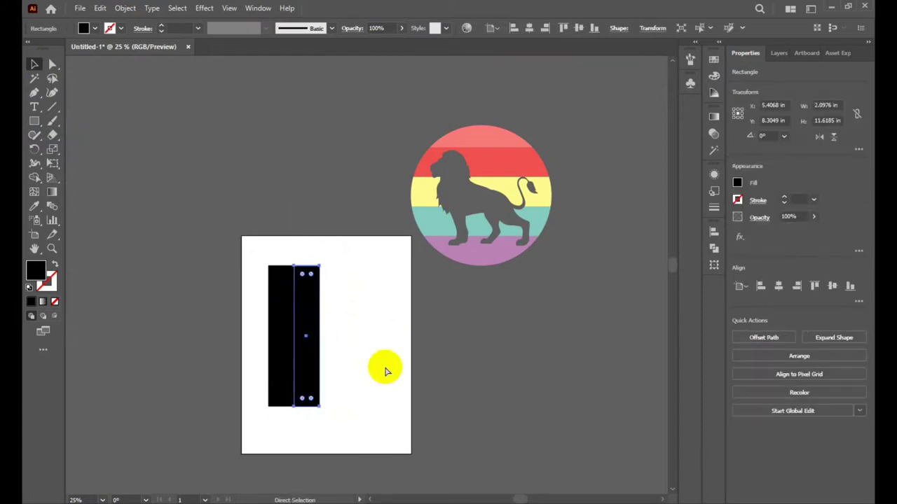
pyautogui.hotkey('ctrl', 'd')
# Select the left black bar and bring up the Window menu's panel list.
pyautogui.click(349, 358)
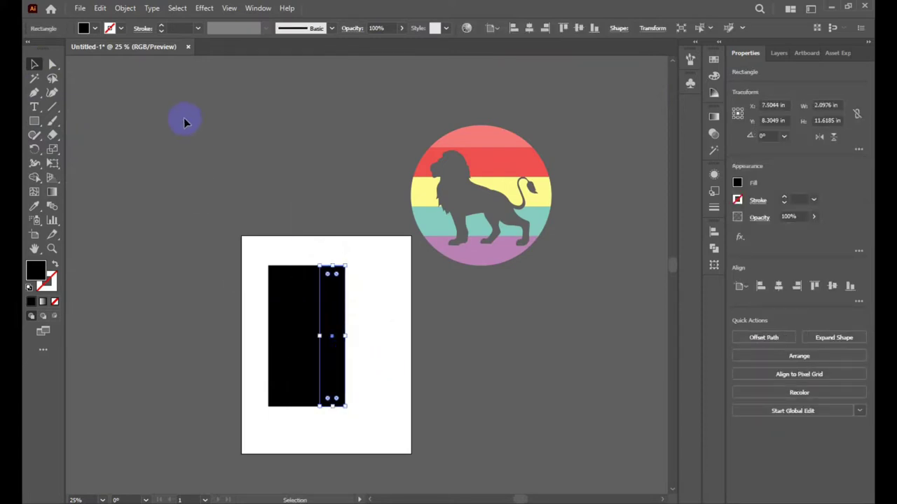
pyautogui.click(439, 361)
pyautogui.moveTo(376, 285); pyautogui.dragTo(306, 400)
pyautogui.click(386, 304)
pyautogui.click(280, 312)
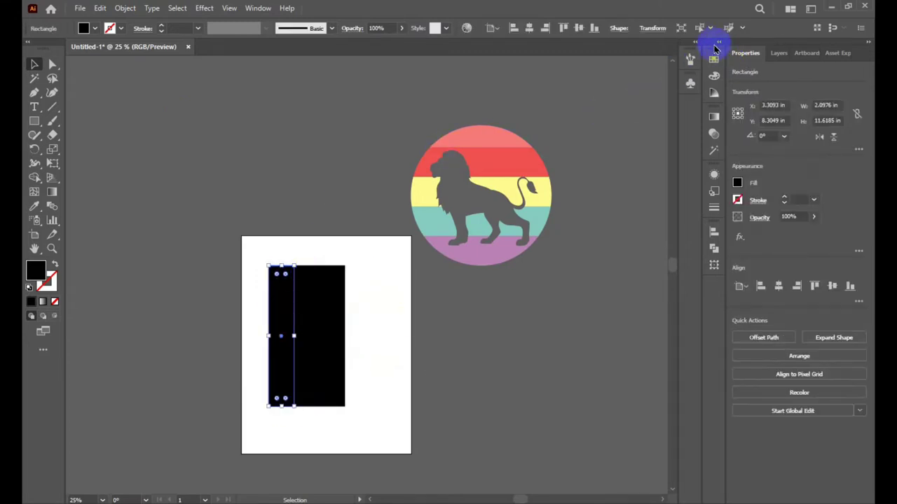
pyautogui.click(252, 8)
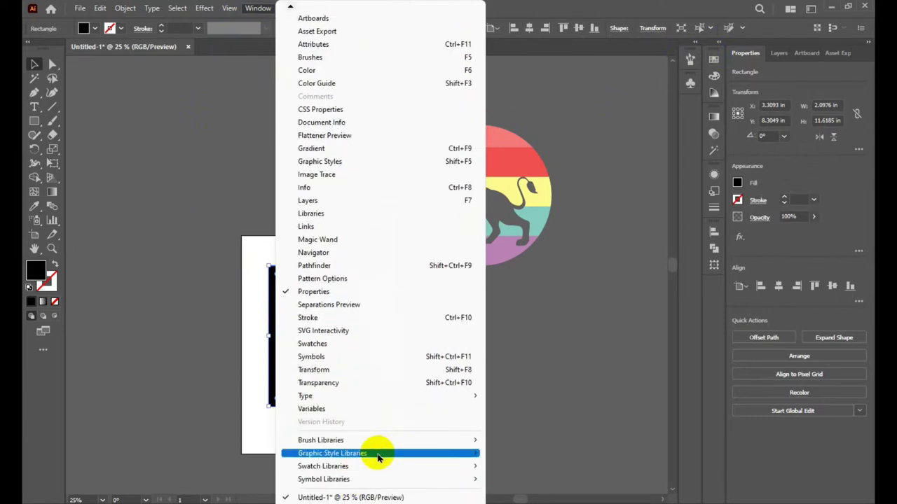
pyautogui.moveTo(323, 465)
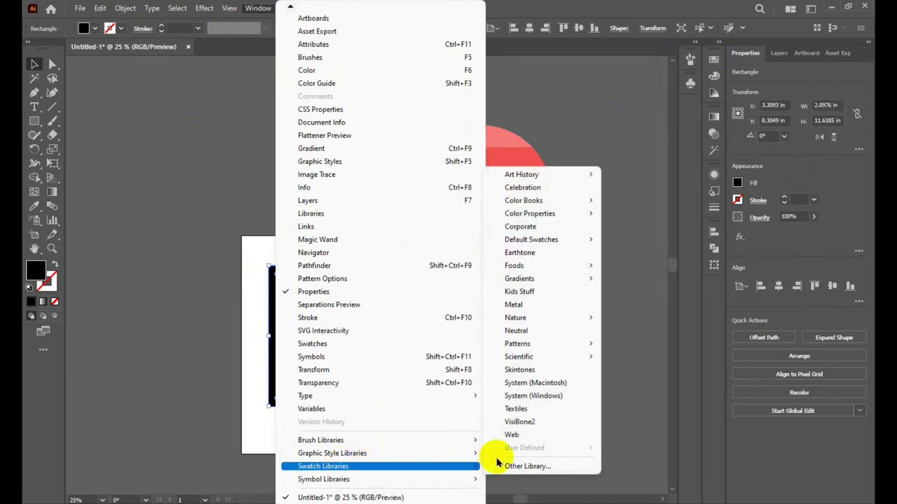
# Open the Ancient swatch library, dock it with the panels and make it taller.
pyautogui.moveTo(522, 174)
pyautogui.click(627, 177)
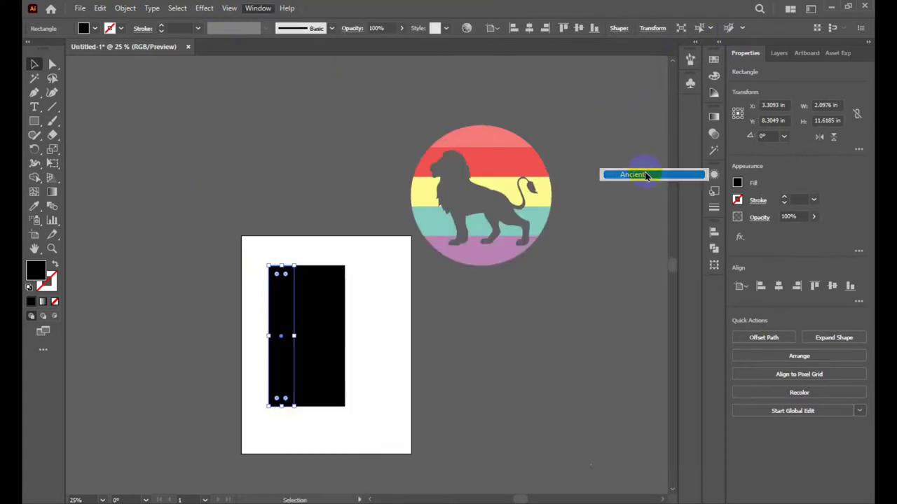
pyautogui.moveTo(441, 225)
pyautogui.mouseDown()
pyautogui.moveTo(699, 48)
pyautogui.moveTo(690, 58)
pyautogui.mouseUp()
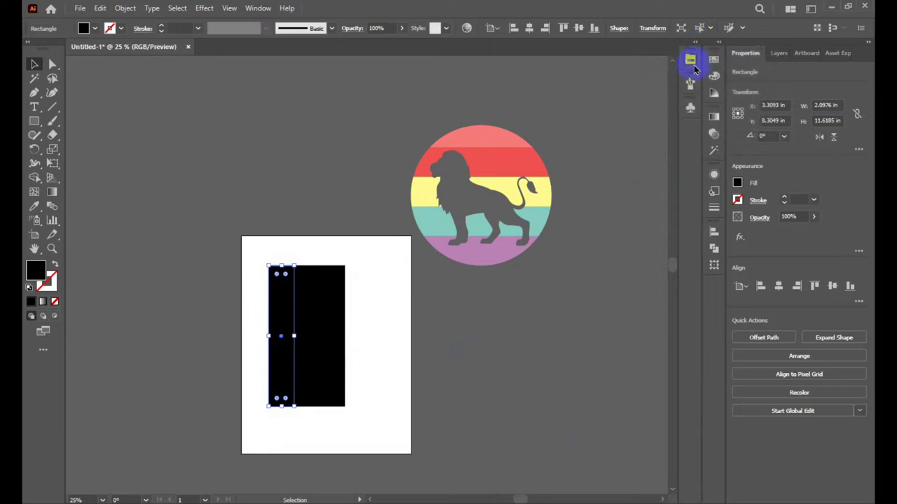
pyautogui.click(691, 60)
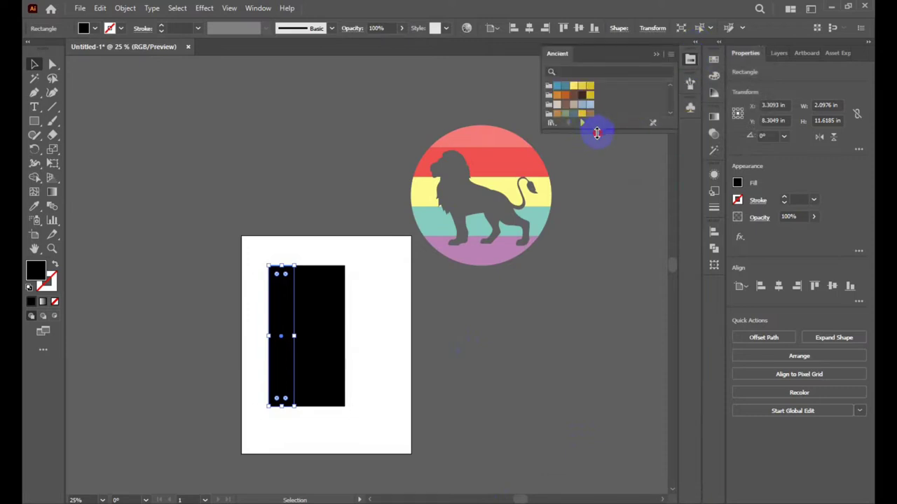
pyautogui.moveTo(596, 133); pyautogui.dragTo(597, 245)
# Page through the swatch libraries until the Dark library is showing.
pyautogui.click(583, 238)
pyautogui.click(583, 238)
pyautogui.click(582, 238)
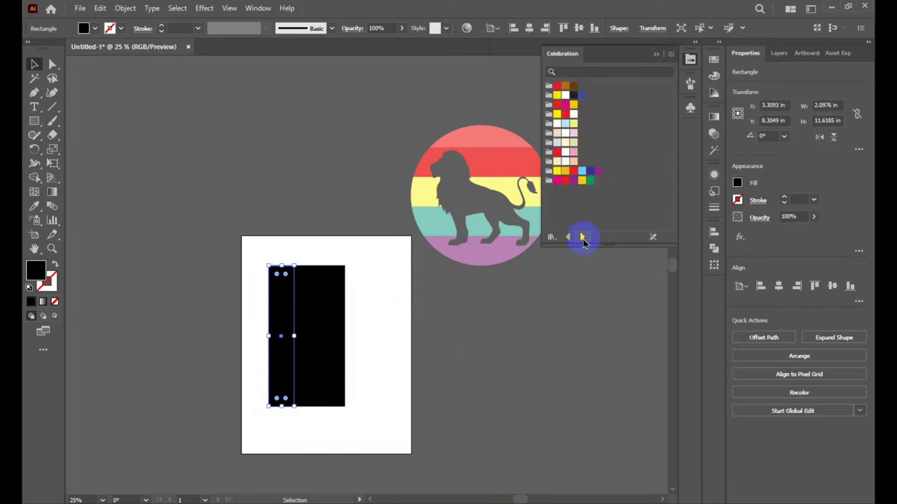
pyautogui.click(583, 238)
pyautogui.click(583, 239)
pyautogui.click(582, 238)
pyautogui.click(582, 238)
pyautogui.click(583, 239)
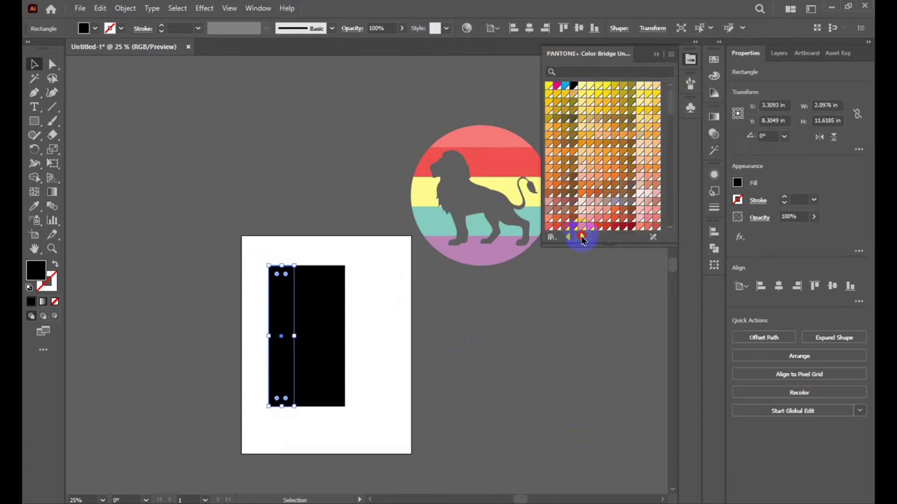
pyautogui.click(581, 238)
pyautogui.click(581, 238)
pyautogui.click(582, 239)
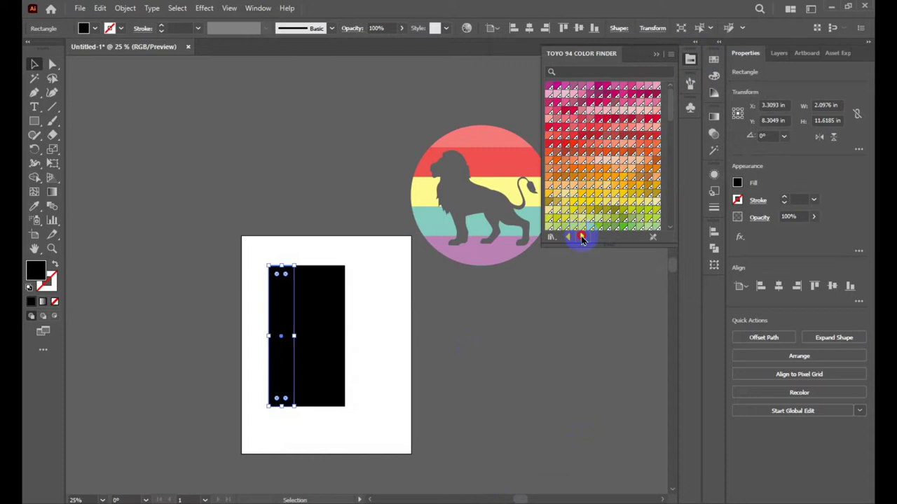
pyautogui.click(582, 239)
pyautogui.click(582, 238)
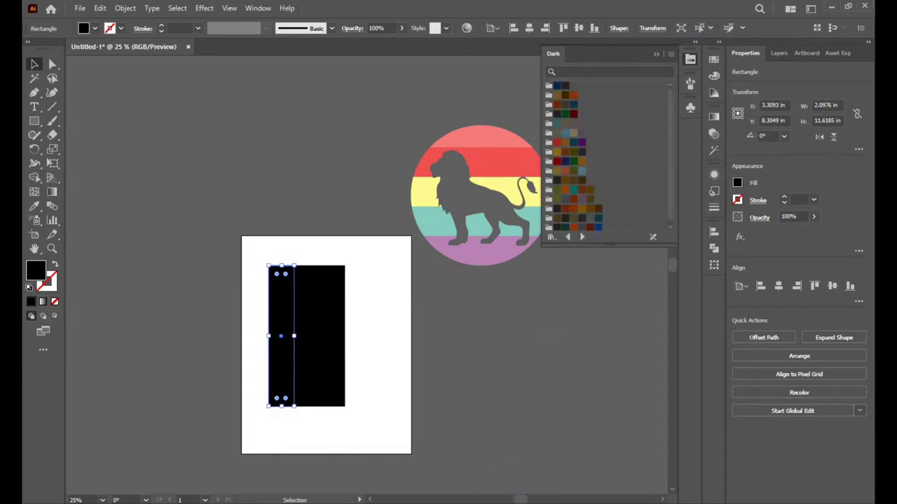
pyautogui.click(273, 304)
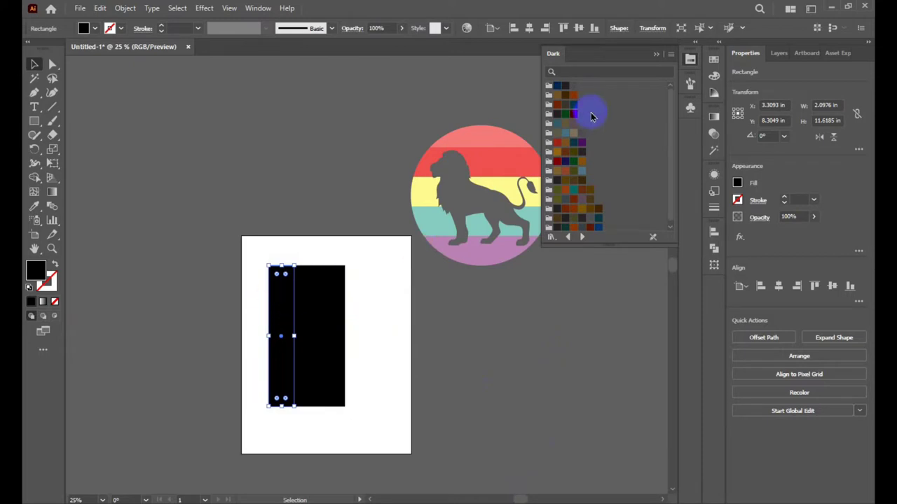
# Fill the left strip charcoal, the middle dark green and the right dark red from the Dark swatches.
pyautogui.click(555, 116)
pyautogui.keyDown('shift'); pyautogui.click(319, 282); pyautogui.keyUp('shift')
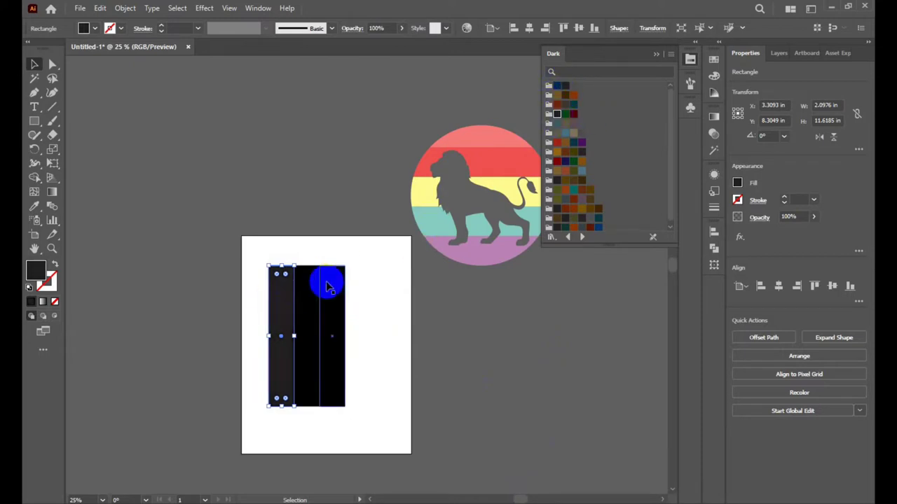
pyautogui.click(306, 313)
pyautogui.click(568, 116)
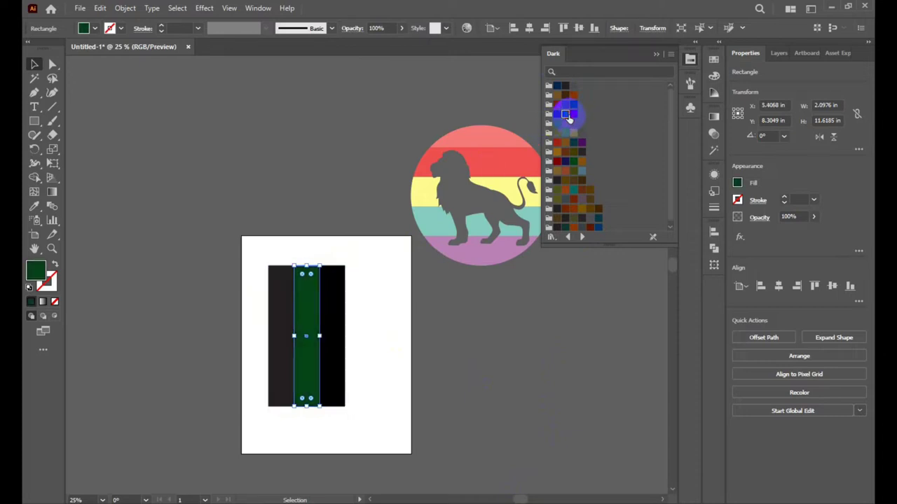
pyautogui.click(571, 115)
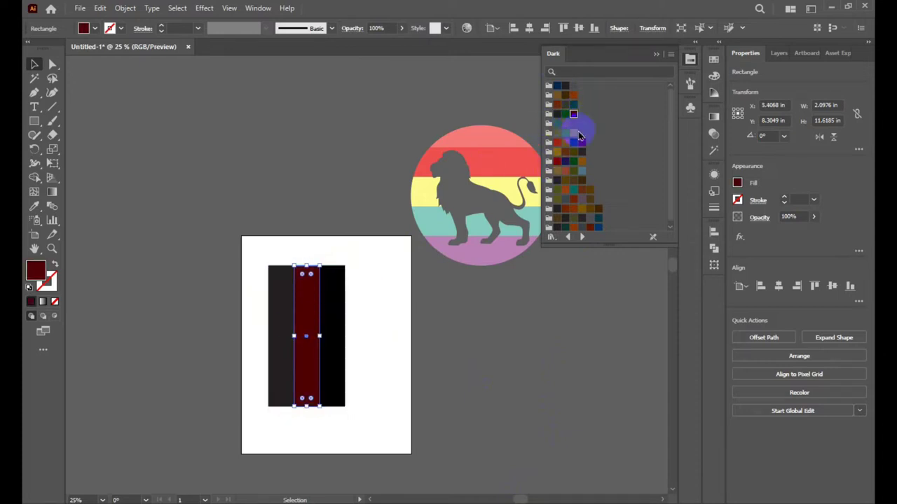
pyautogui.click(567, 114)
pyautogui.click(334, 306)
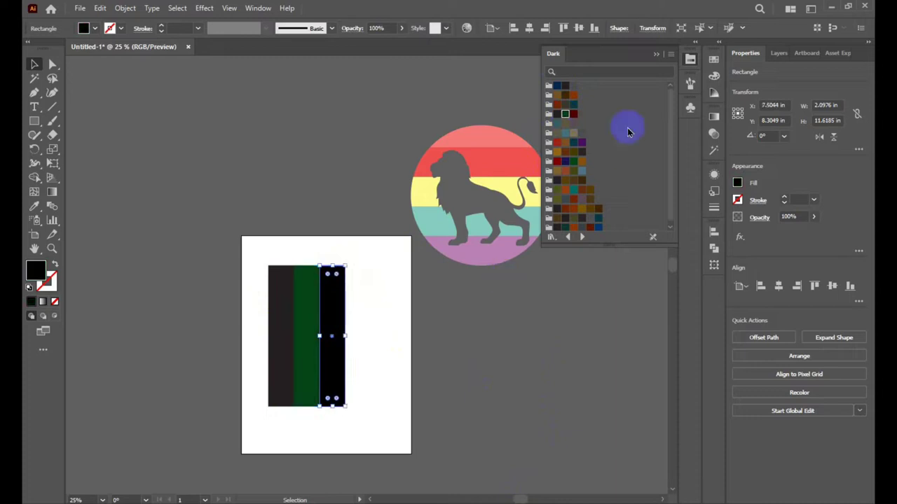
pyautogui.click(573, 113)
pyautogui.click(304, 148)
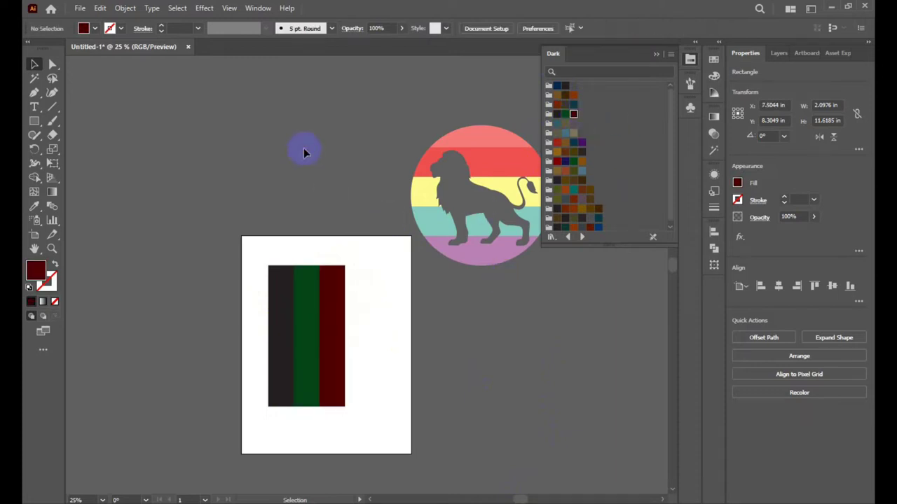
pyautogui.click(658, 56)
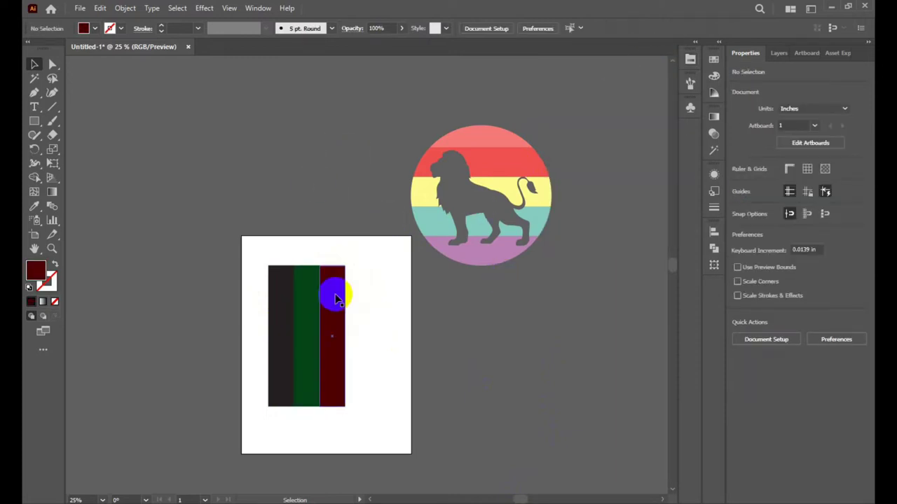
# Widen the three coloured strips to the right.
pyautogui.moveTo(381, 260); pyautogui.dragTo(304, 416)
pyautogui.moveTo(344, 336); pyautogui.dragTo(388, 336)
pyautogui.click(463, 289)
# Move the lion circle over the strips, bring it to front, and centre it.
pyautogui.moveTo(508, 204); pyautogui.dragTo(421, 318)
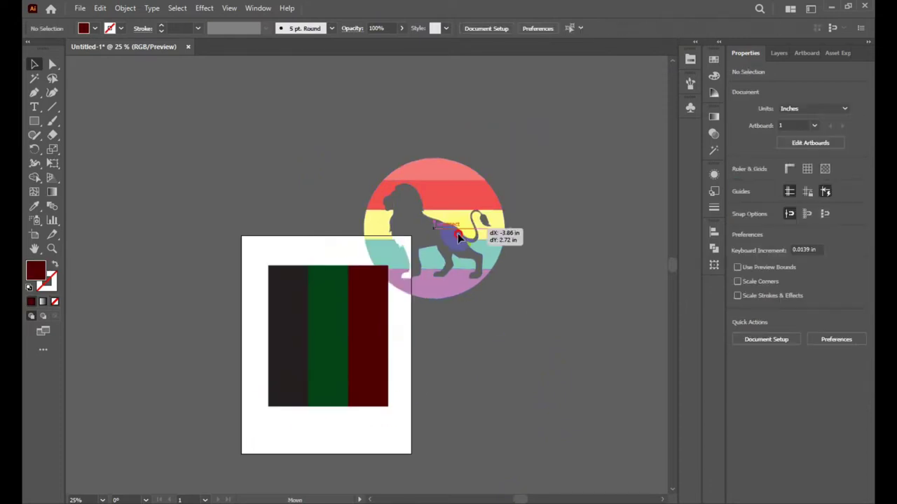
pyautogui.rightClick(420, 317)
pyautogui.moveTo(452, 251)
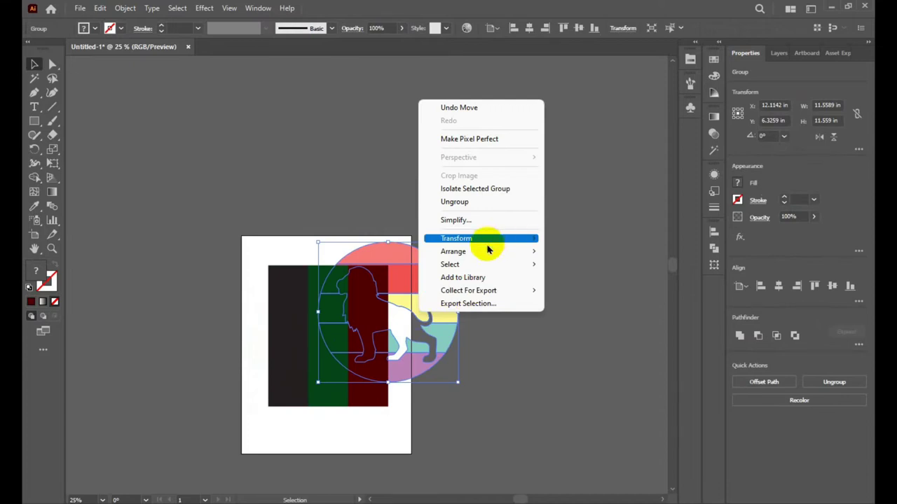
pyautogui.click(585, 252)
pyautogui.moveTo(418, 281); pyautogui.dragTo(365, 295)
pyautogui.click(502, 301)
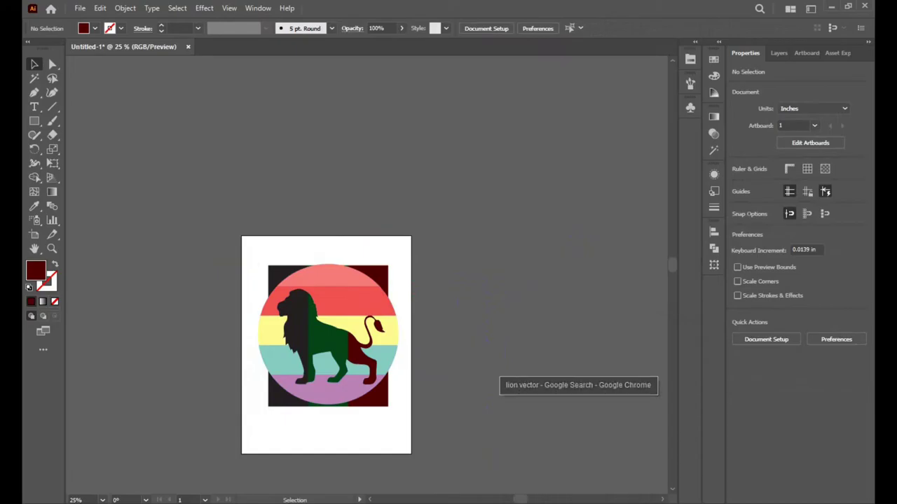
pyautogui.click(579, 501)
pyautogui.click(807, 9)
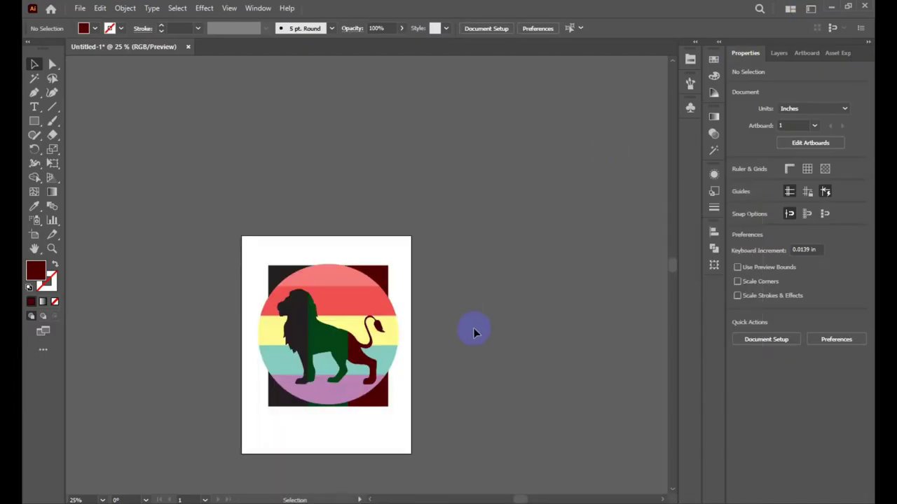
# Shrink the lion circle group to about 9.55 in within the striped block.
pyautogui.scroll(1, 317, 395)
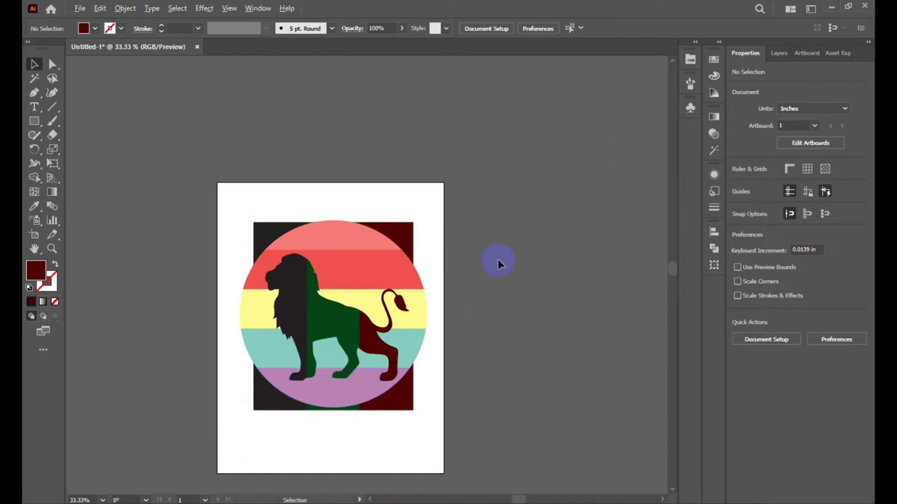
pyautogui.scroll(-2, 497, 259)
pyautogui.moveTo(387, 211); pyautogui.dragTo(382, 208)
pyautogui.click(432, 278)
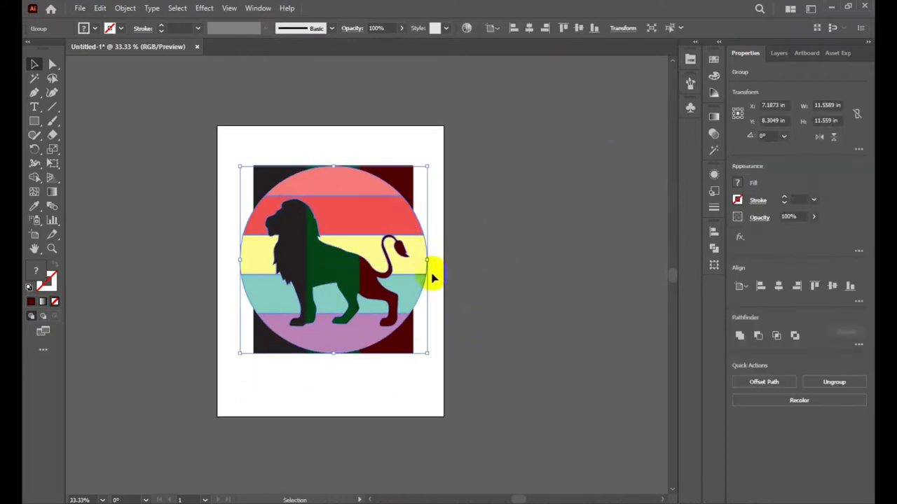
pyautogui.moveTo(428, 353); pyautogui.dragTo(412, 337)
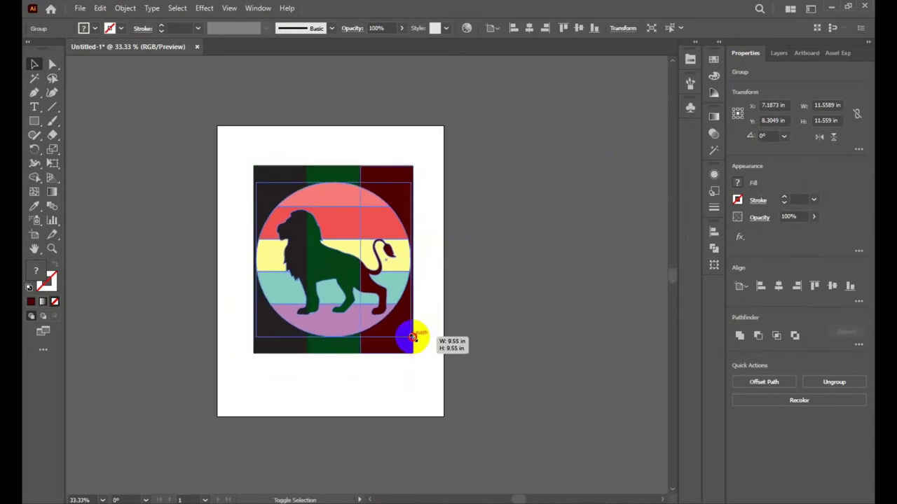
pyautogui.click(466, 234)
# Marquee-select all the lion artwork objects together.
pyautogui.scroll(3, 300, 200)
pyautogui.scroll(-1, 302, 202)
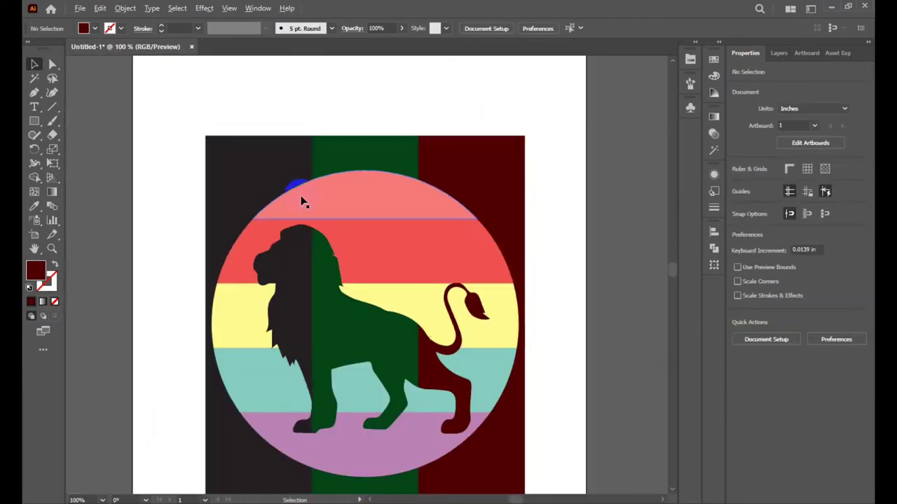
pyautogui.scroll(-2, 302, 201)
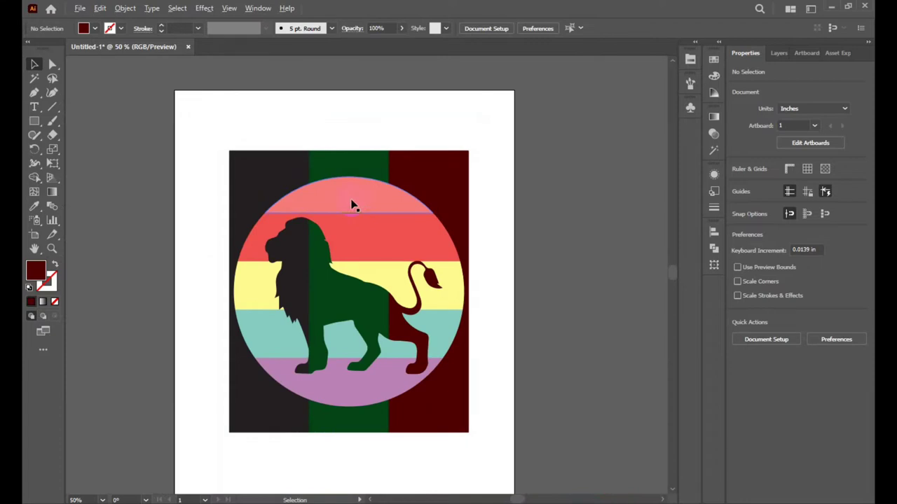
pyautogui.scroll(-1, 352, 205)
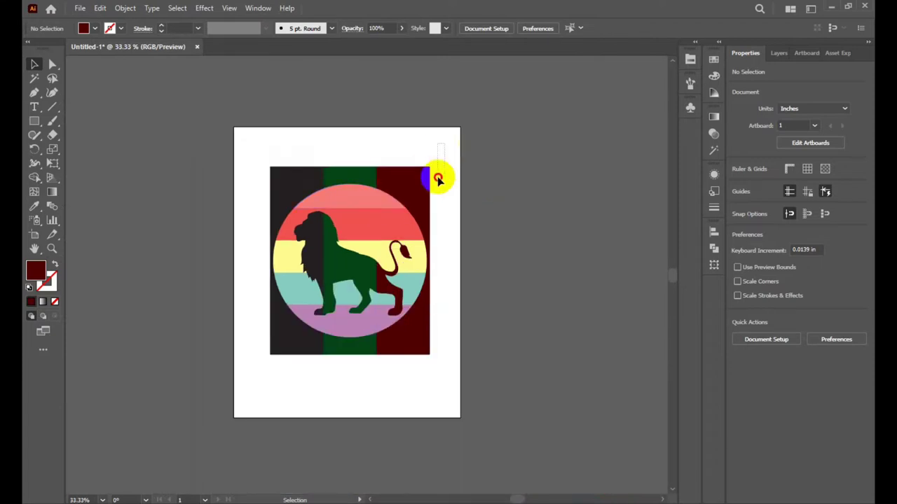
pyautogui.moveTo(437, 176); pyautogui.dragTo(276, 406)
# With Shape Builder, delete the charcoal, green and dark red strip regions outside the circle.
pyautogui.click(34, 177)
pyautogui.keyDown('alt'); pyautogui.click(300, 176); pyautogui.keyUp('alt')
pyautogui.keyDown('alt'); pyautogui.click(336, 173); pyautogui.keyUp('alt')
pyautogui.keyDown('alt'); pyautogui.click(386, 175); pyautogui.keyUp('alt')
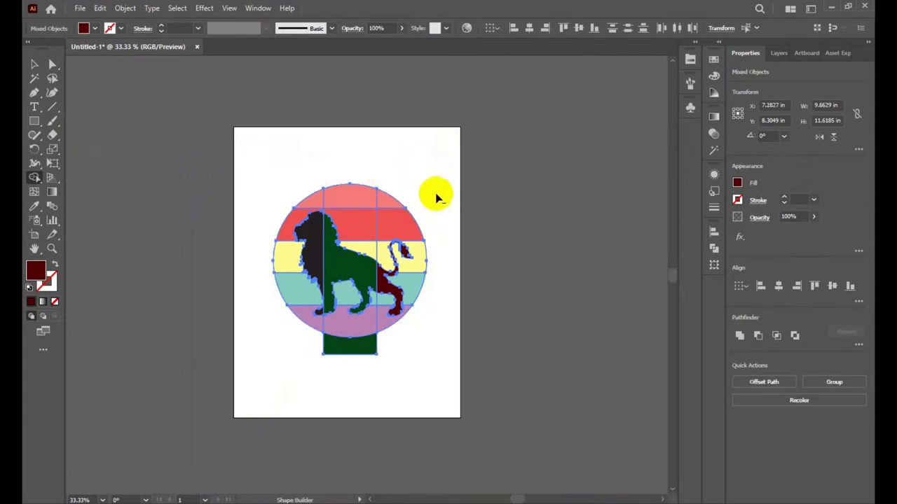
pyautogui.keyDown('alt'); pyautogui.click(369, 345); pyautogui.keyUp('alt')
pyautogui.click(35, 63)
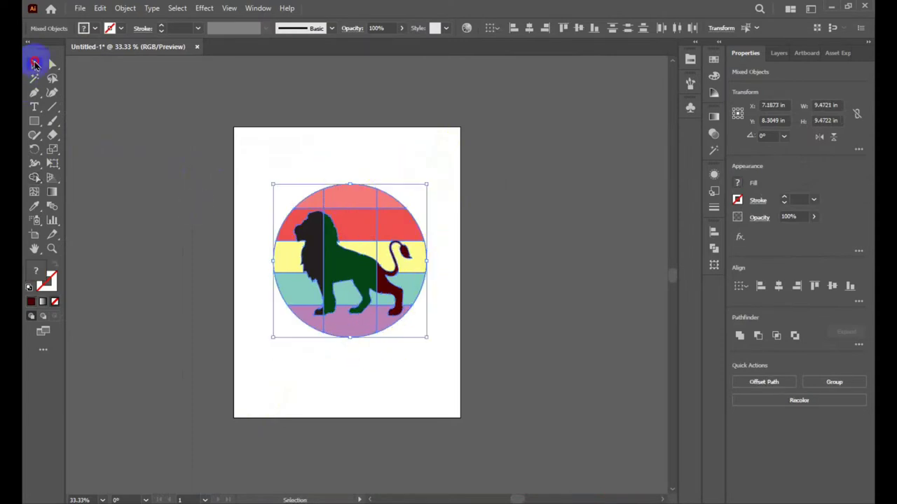
pyautogui.click(393, 362)
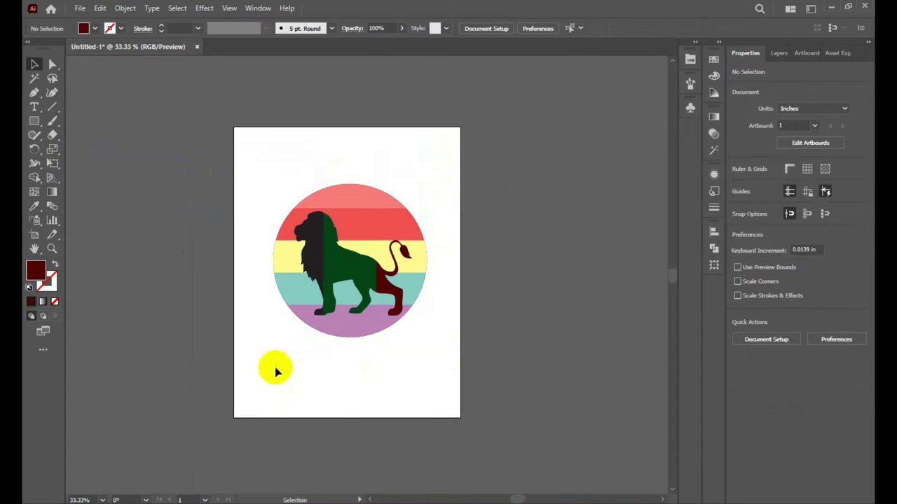
# Recolour the lion's charcoal left piece brown from the Dark swatch library.
pyautogui.click(310, 242)
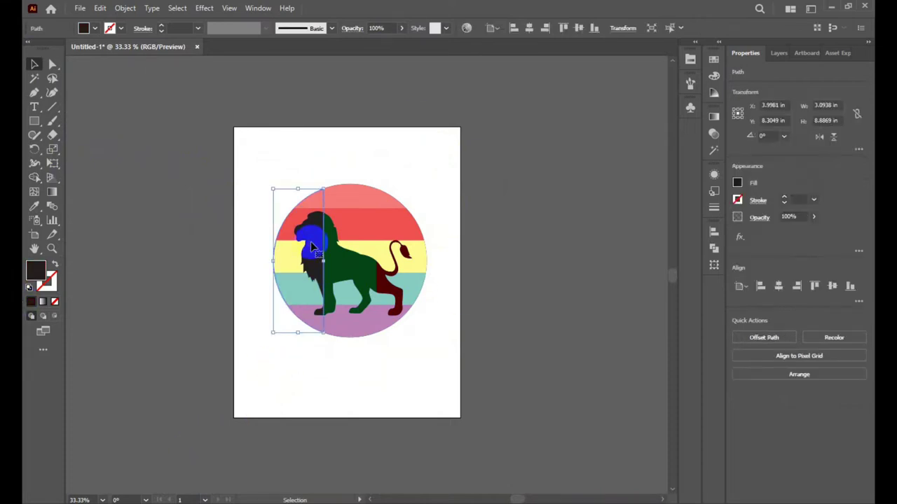
pyautogui.click(691, 60)
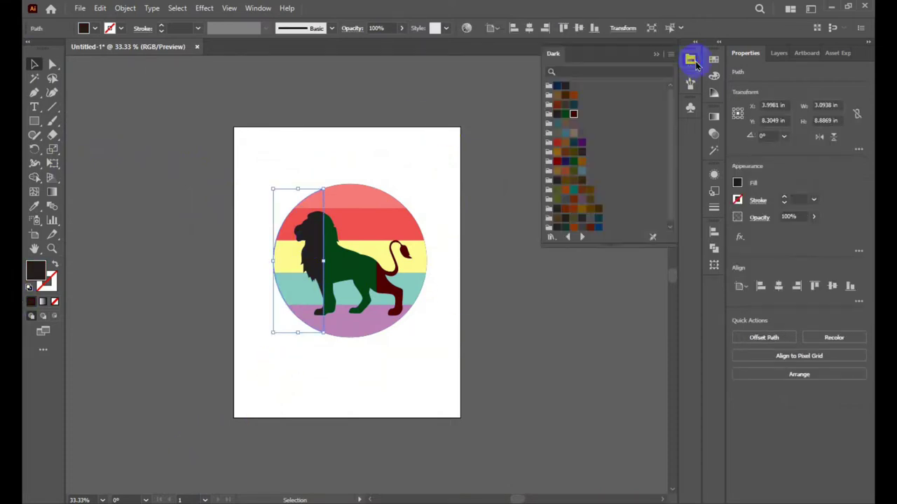
pyautogui.click(566, 171)
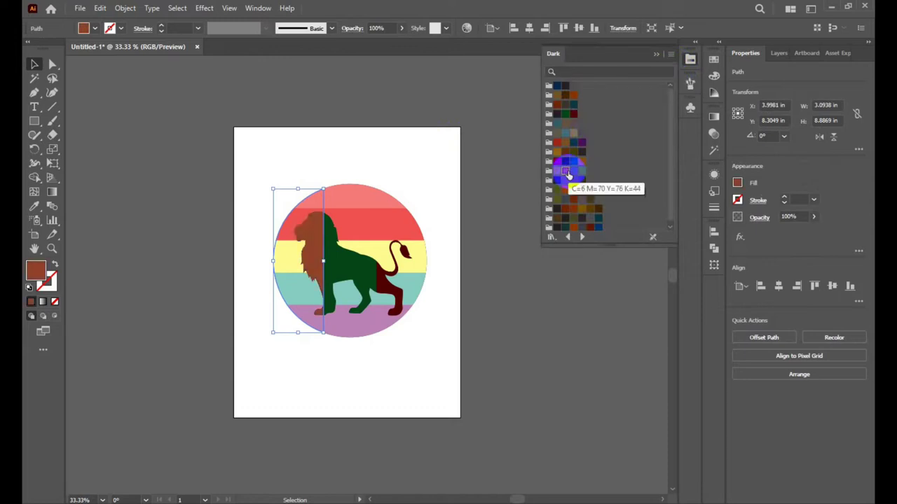
pyautogui.click(446, 257)
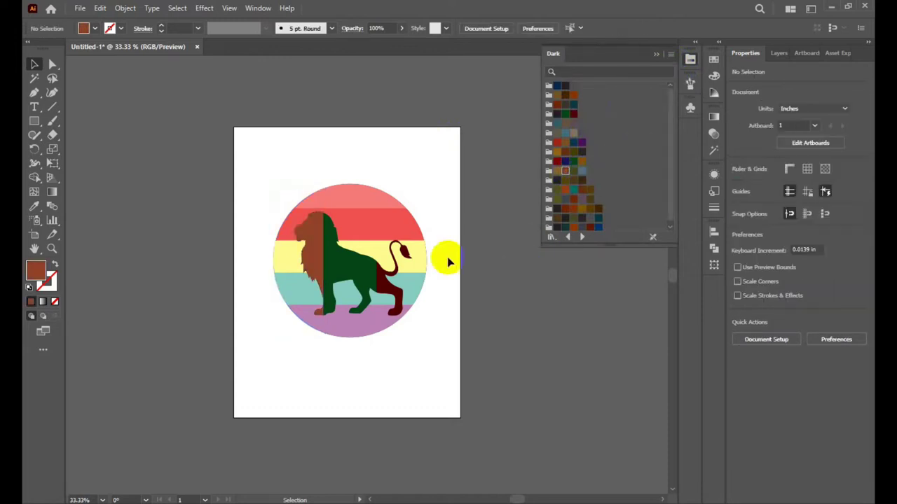
# Try TRUMATCH reds and orange-reds on the lion's middle and left strips, undoing an orange badge fill.
pyautogui.click(345, 263)
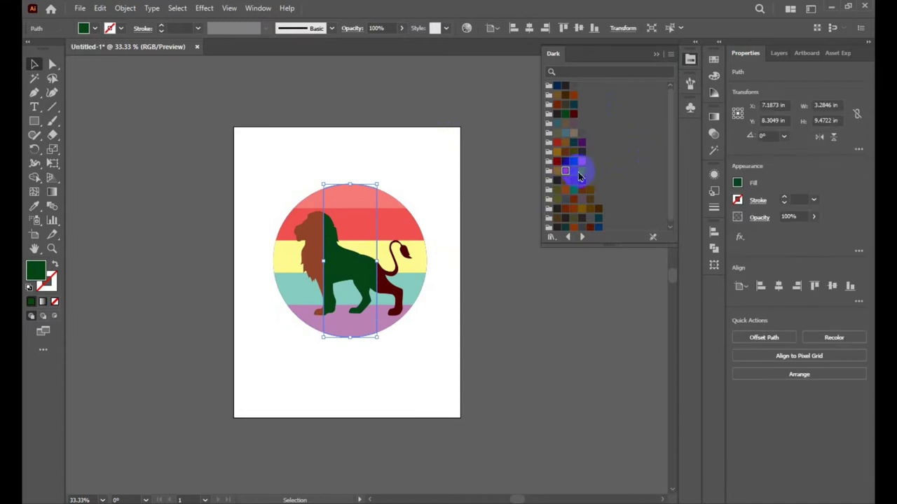
pyautogui.click(567, 238)
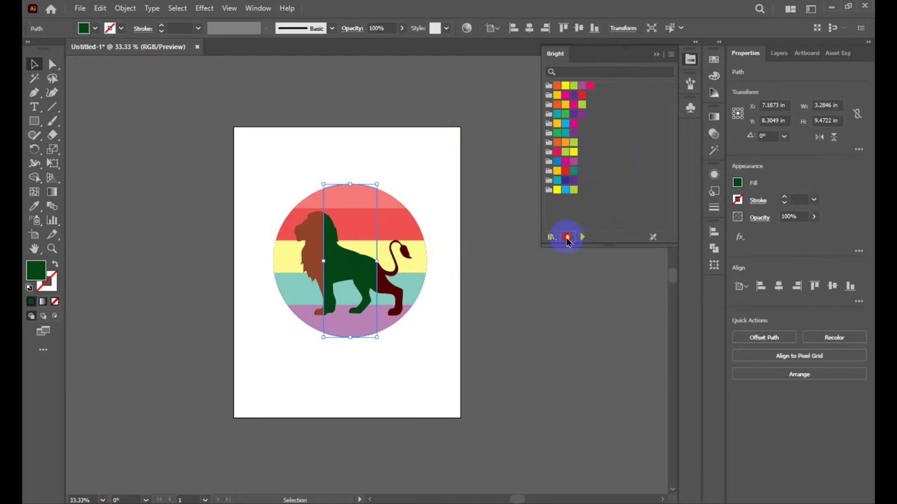
pyautogui.click(568, 238)
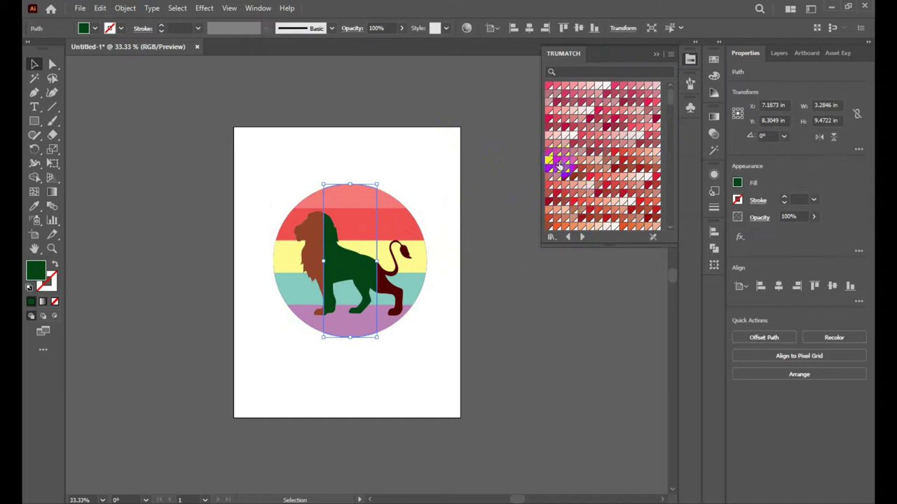
pyautogui.click(558, 164)
pyautogui.click(312, 249)
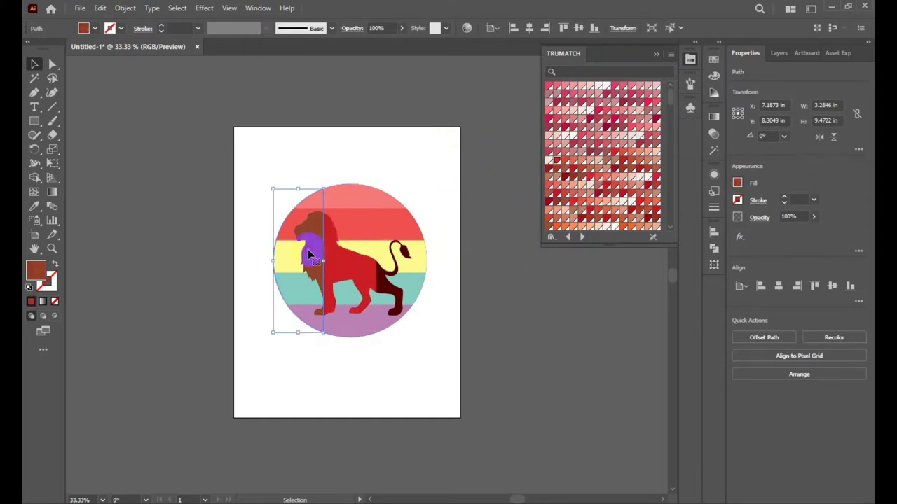
pyautogui.click(558, 163)
pyautogui.click(336, 254)
pyautogui.click(564, 159)
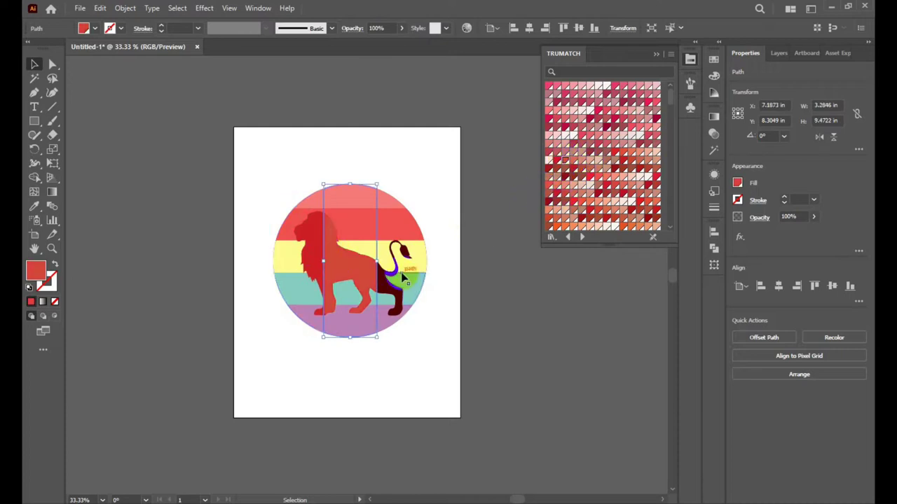
pyautogui.click(400, 277)
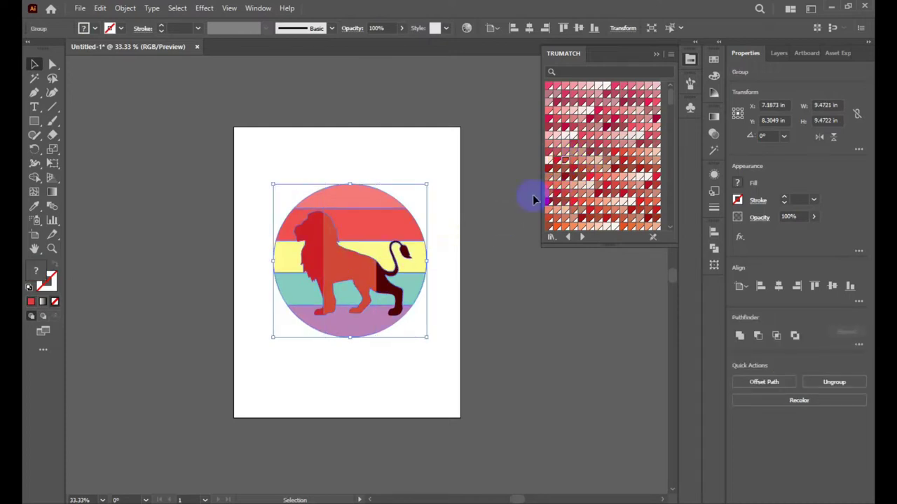
pyautogui.click(573, 163)
pyautogui.hotkey('ctrl', 'z')
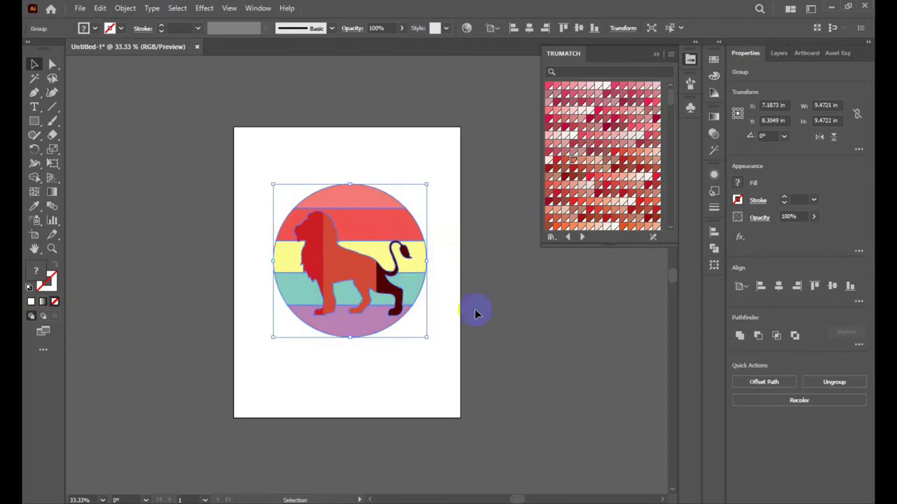
# Recolour the lion's rear piece, then set red on the middle strip and orange-red on the left.
pyautogui.click(384, 289)
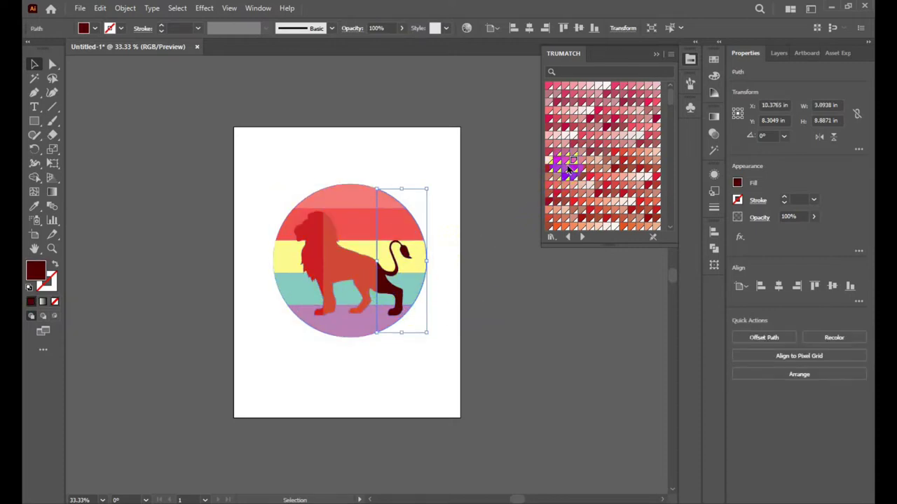
pyautogui.click(572, 163)
pyautogui.click(496, 296)
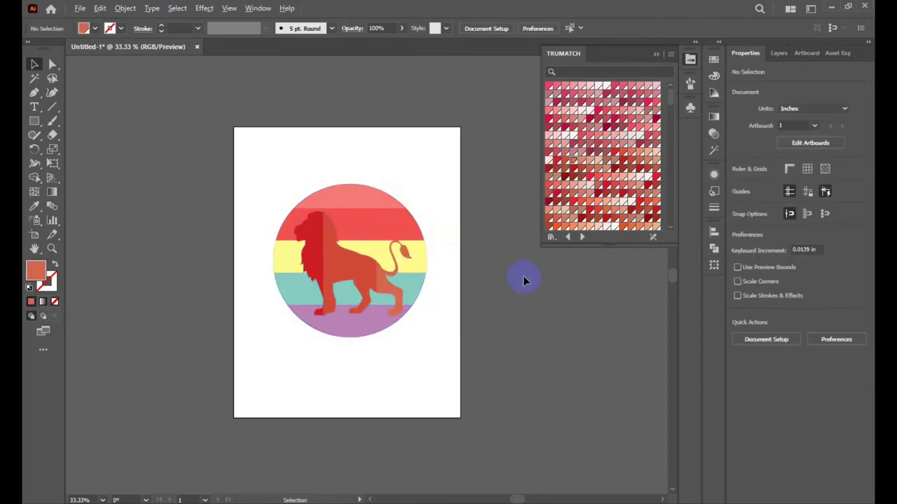
pyautogui.keyDown('alt'); pyautogui.scroll(-1, 520, 281); pyautogui.keyUp('alt')
pyautogui.keyDown('alt'); pyautogui.scroll(1, 391, 311); pyautogui.keyUp('alt')
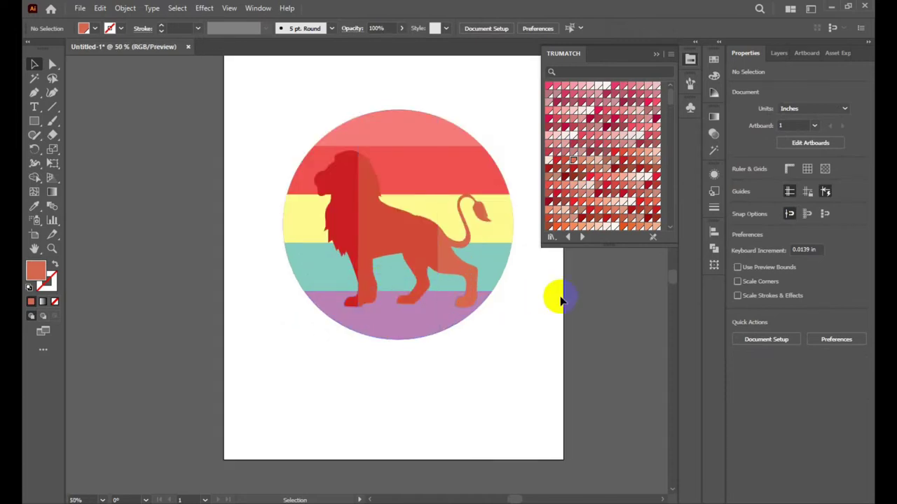
pyautogui.click(337, 222)
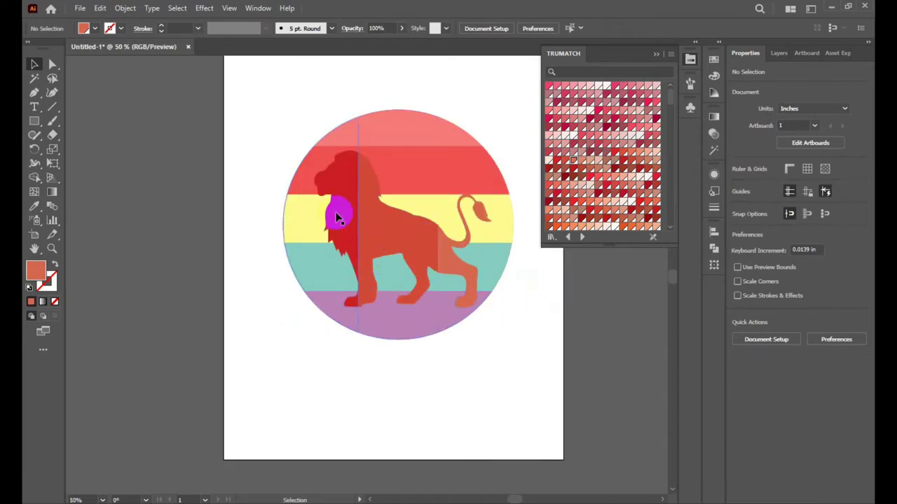
pyautogui.click(410, 230)
pyautogui.click(587, 171)
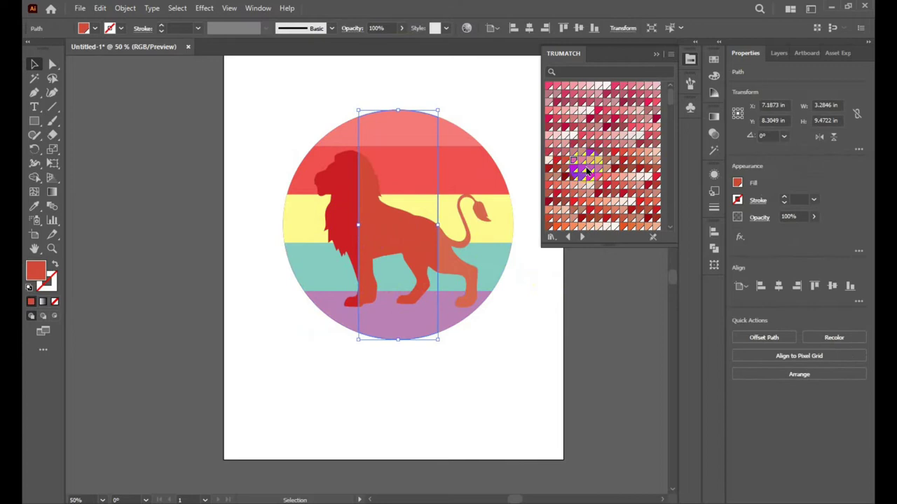
pyautogui.click(530, 302)
pyautogui.click(350, 221)
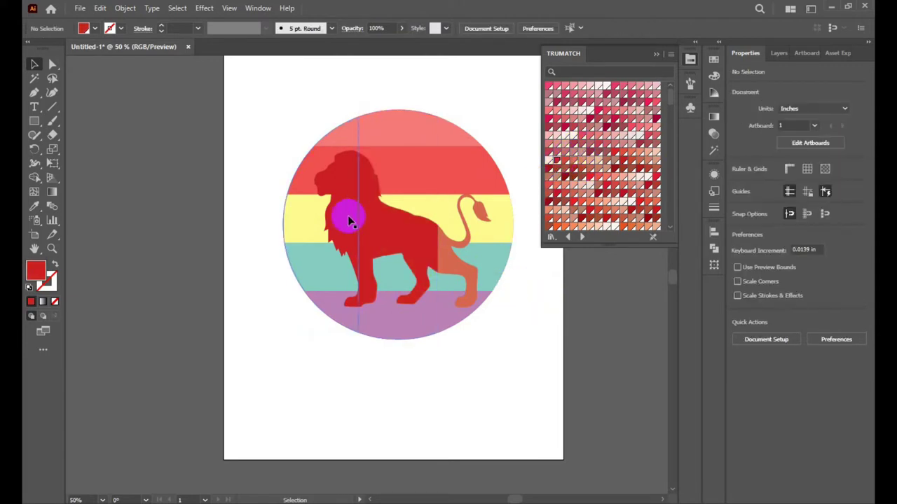
pyautogui.click(574, 168)
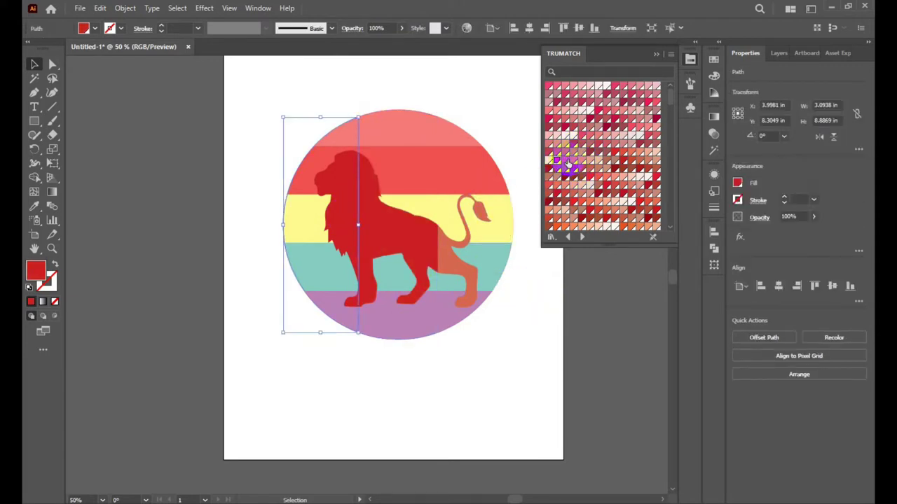
pyautogui.click(531, 342)
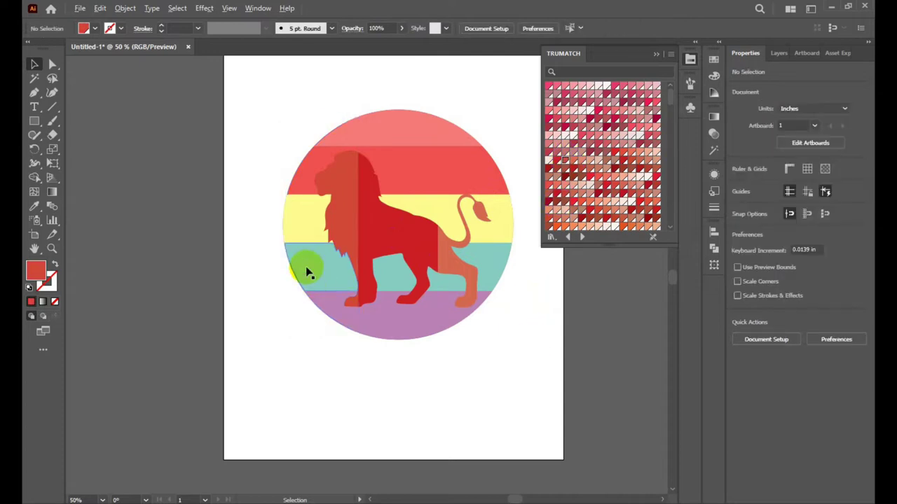
# Make the mane, body and tail-leg pieces brown from PANTONE+ Solid Coated and close the library.
pyautogui.click(568, 239)
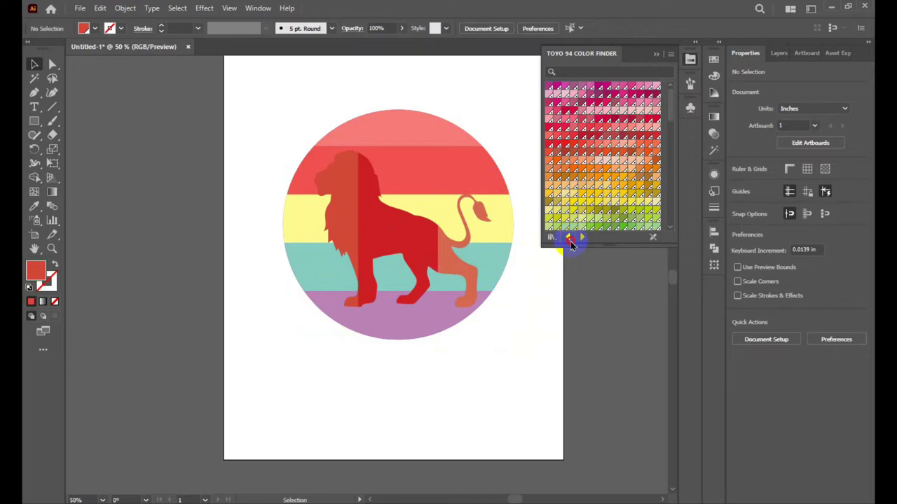
pyautogui.click(571, 240)
pyautogui.click(569, 239)
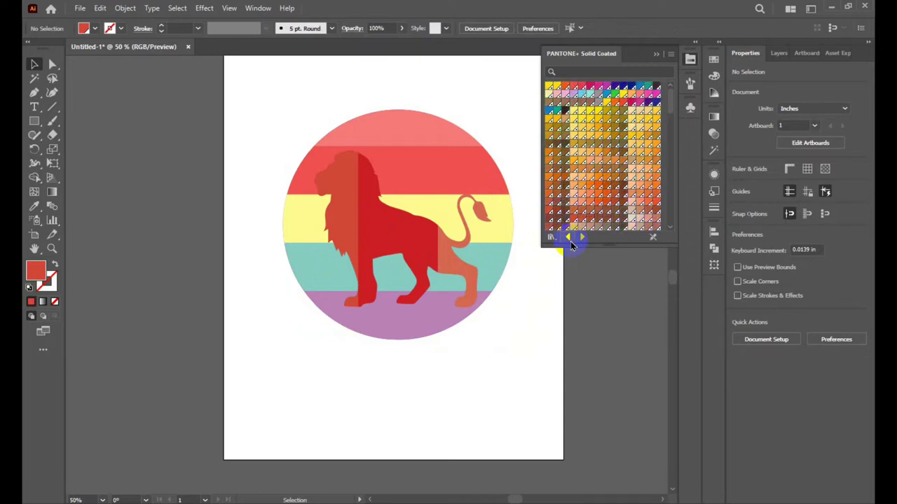
pyautogui.click(339, 201)
pyautogui.click(549, 143)
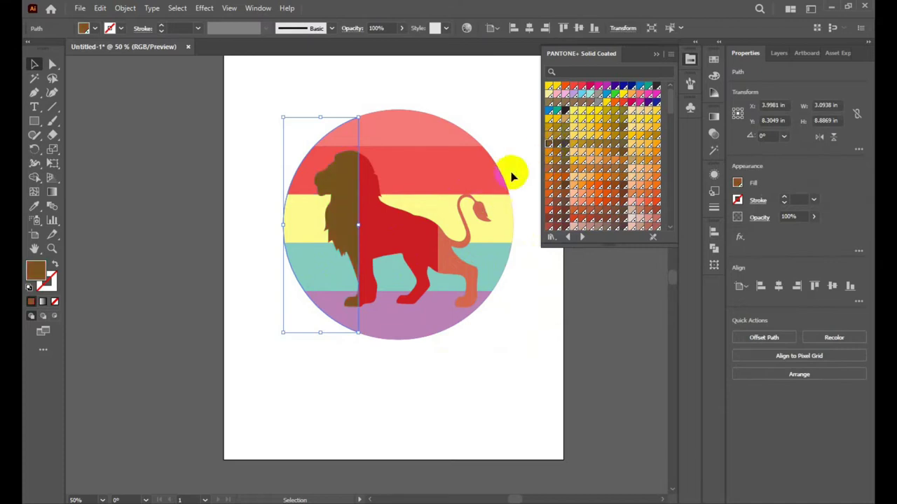
pyautogui.click(400, 226)
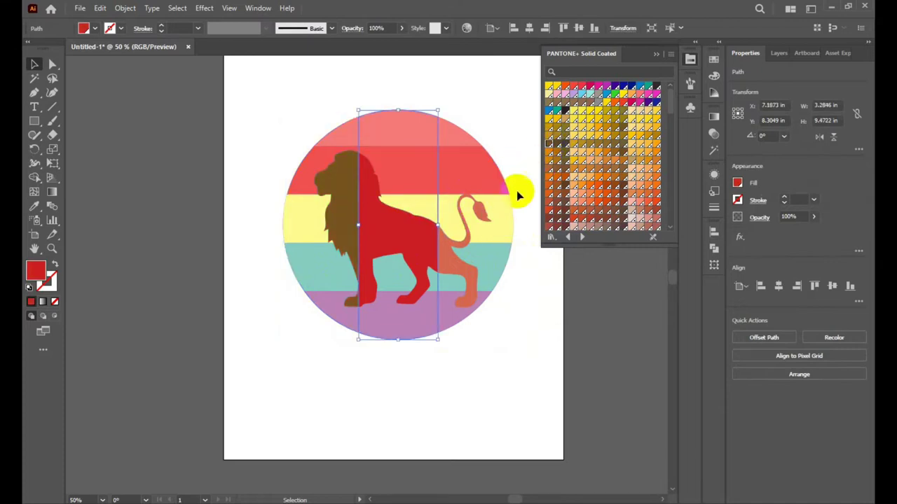
pyautogui.click(554, 145)
pyautogui.click(524, 336)
pyautogui.click(449, 256)
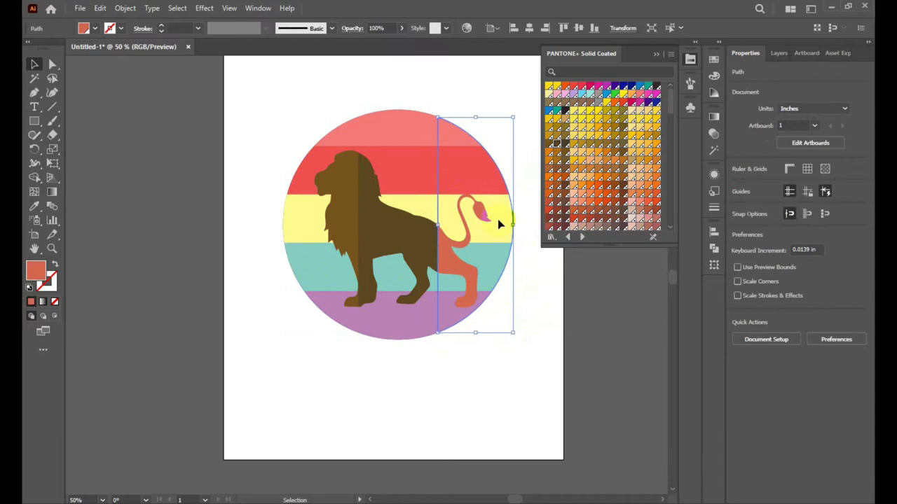
pyautogui.click(563, 145)
pyautogui.click(527, 350)
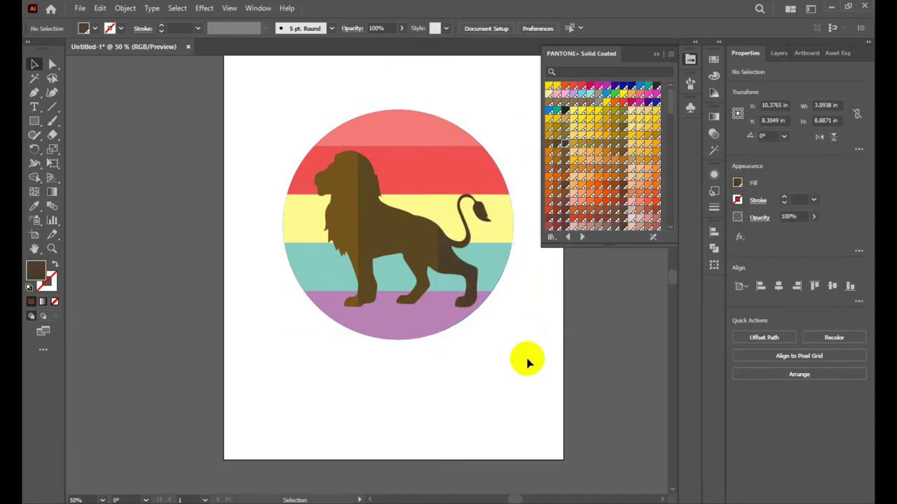
pyautogui.click(656, 56)
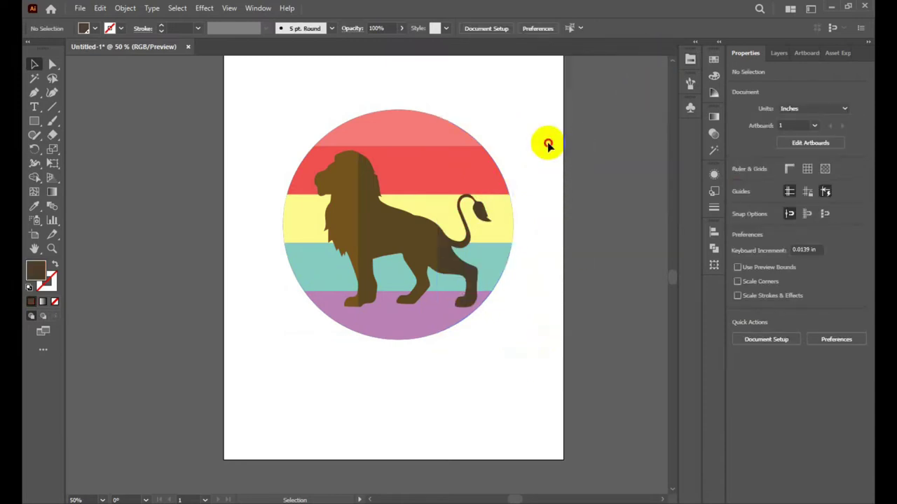
# Select the striped circle and brown lion pieces together as the whole badge group.
pyautogui.scroll(-1, 536, 140)
pyautogui.scroll(-2, 539, 133)
pyautogui.scroll(2, 535, 127)
pyautogui.scroll(1, 508, 143)
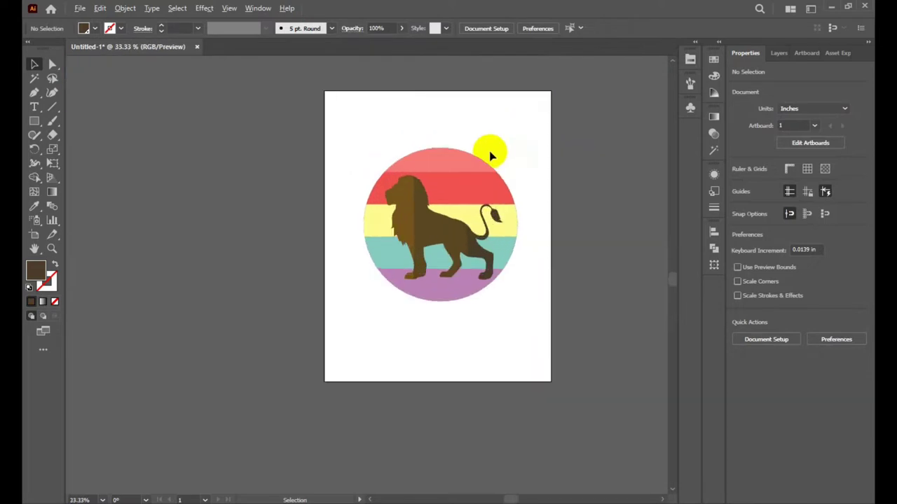
pyautogui.scroll(-1, 412, 145)
pyautogui.scroll(2, 491, 138)
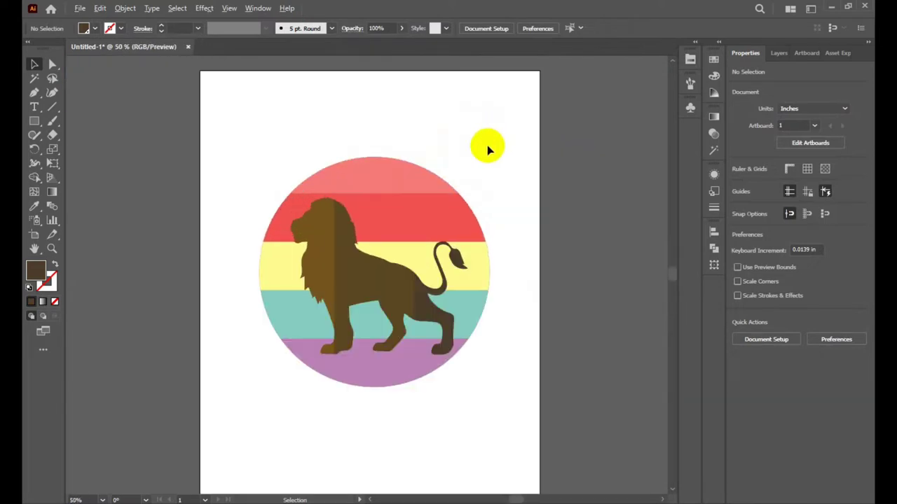
pyautogui.moveTo(489, 143); pyautogui.dragTo(265, 405)
pyautogui.click(501, 166)
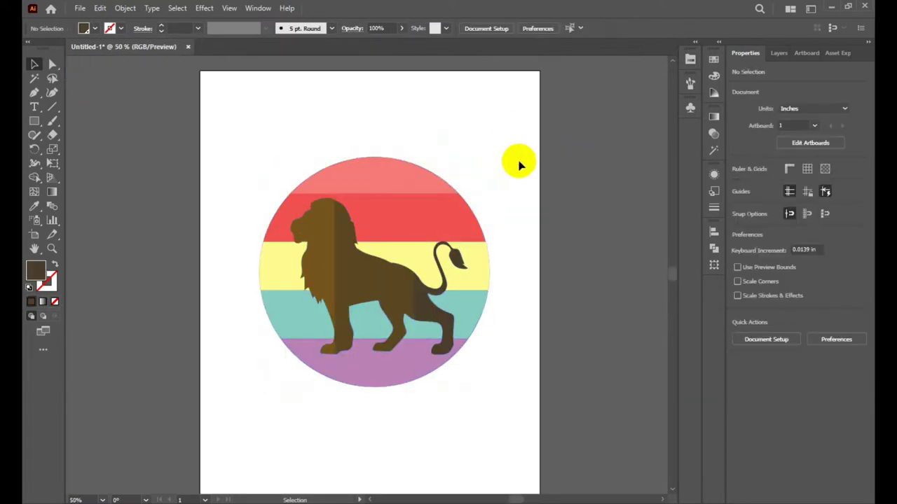
pyautogui.click(426, 191)
pyautogui.click(512, 150)
pyautogui.moveTo(510, 126); pyautogui.dragTo(234, 441)
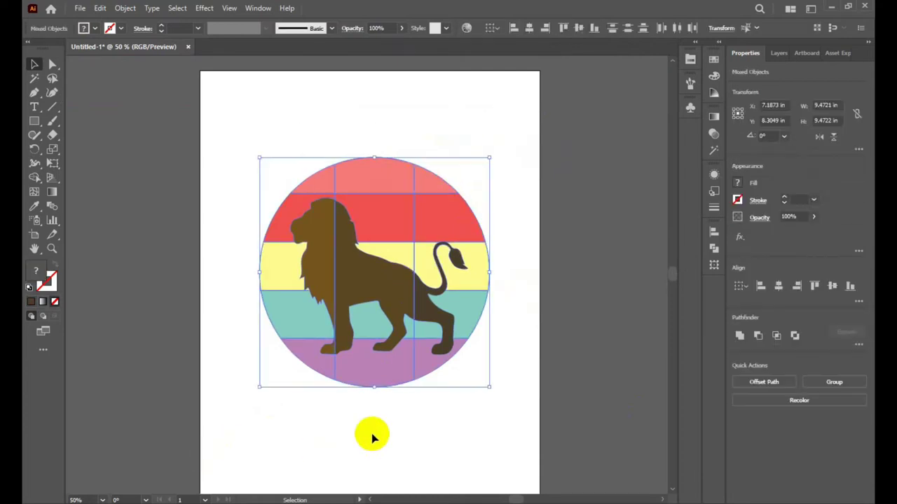
pyautogui.click(511, 196)
pyautogui.scroll(-2, 488, 194)
pyautogui.scroll(1, 489, 194)
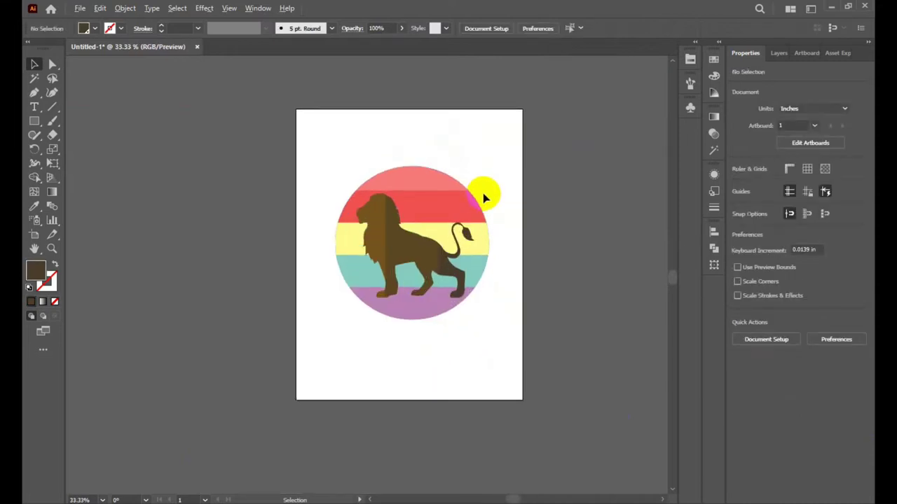
pyautogui.click(410, 199)
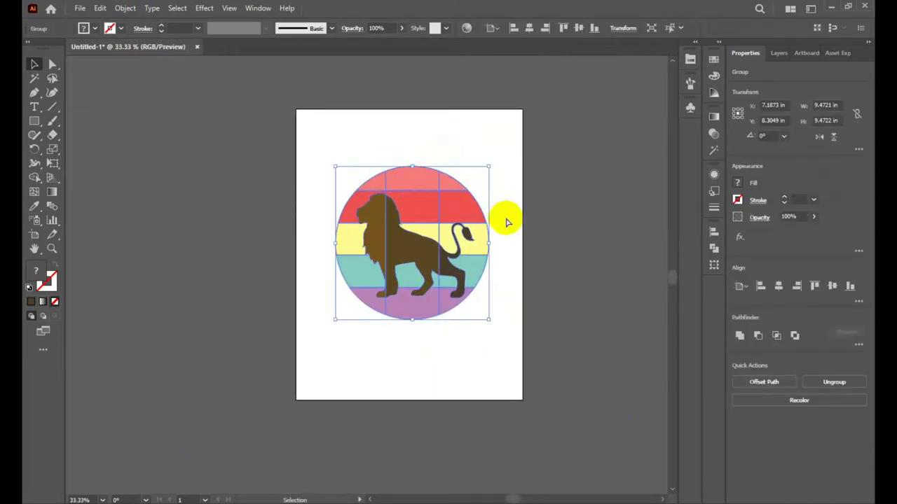
# Unite a copy of the badge shapes into a solid black circle with Pathfinder.
pyautogui.press('a')
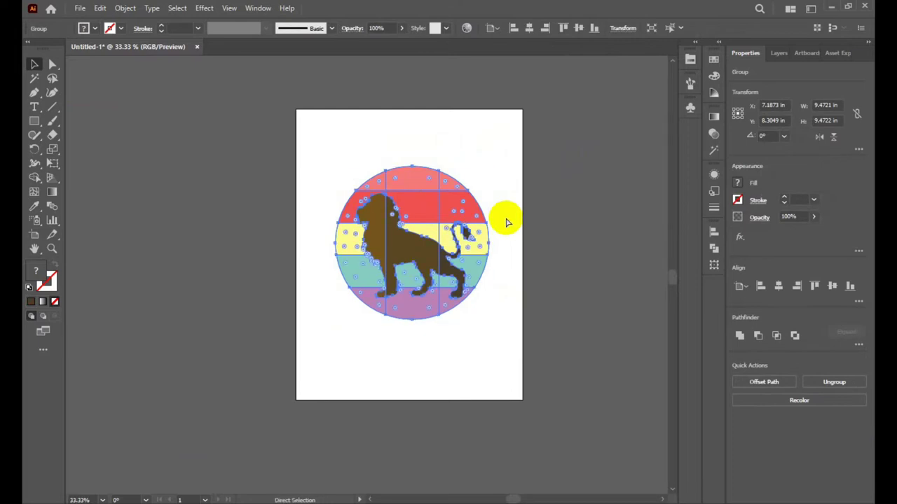
pyautogui.press('v')
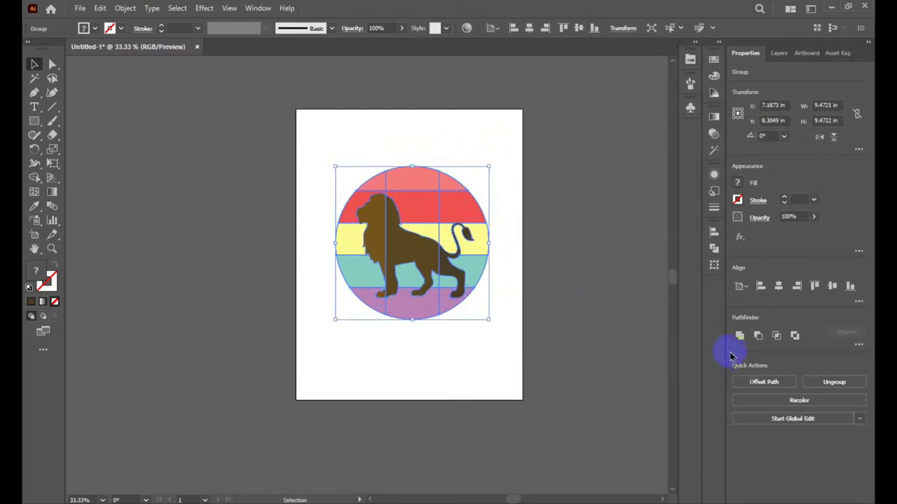
pyautogui.click(739, 336)
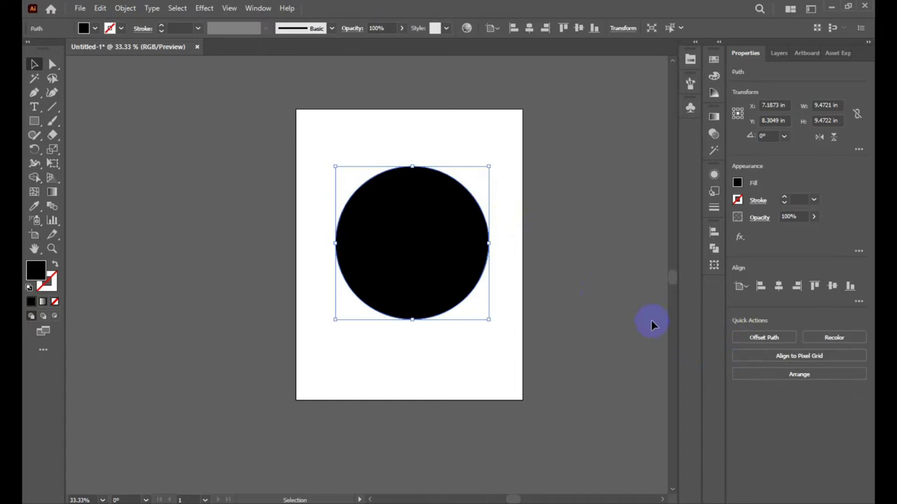
pyautogui.click(596, 278)
pyautogui.moveTo(434, 236)
pyautogui.mouseDown()
pyautogui.moveTo(601, 368)
pyautogui.moveTo(432, 293)
pyautogui.mouseUp()
pyautogui.click(536, 320)
pyautogui.hotkey('ctrl', 'z')
pyautogui.hotkey('ctrl', 'z')
# Send the black circle behind the striped lion artwork.
pyautogui.click(420, 257)
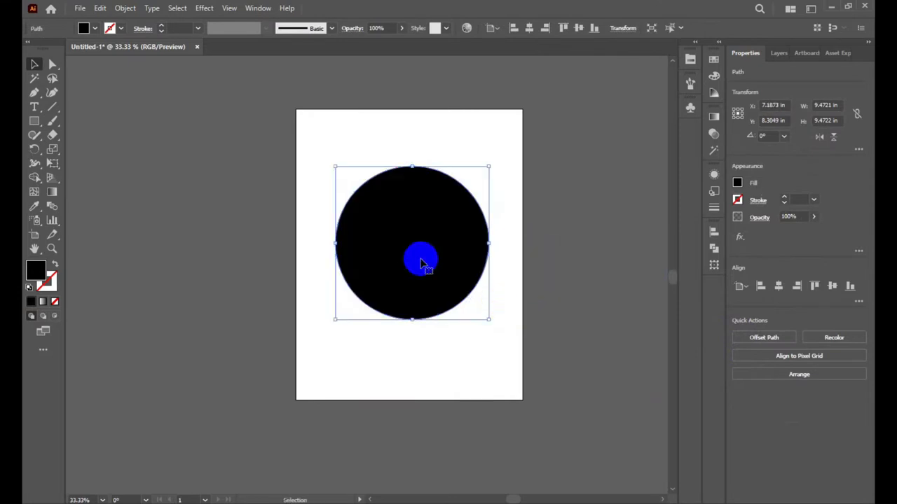
pyautogui.rightClick(398, 242)
pyautogui.click(535, 252)
pyautogui.click(456, 234)
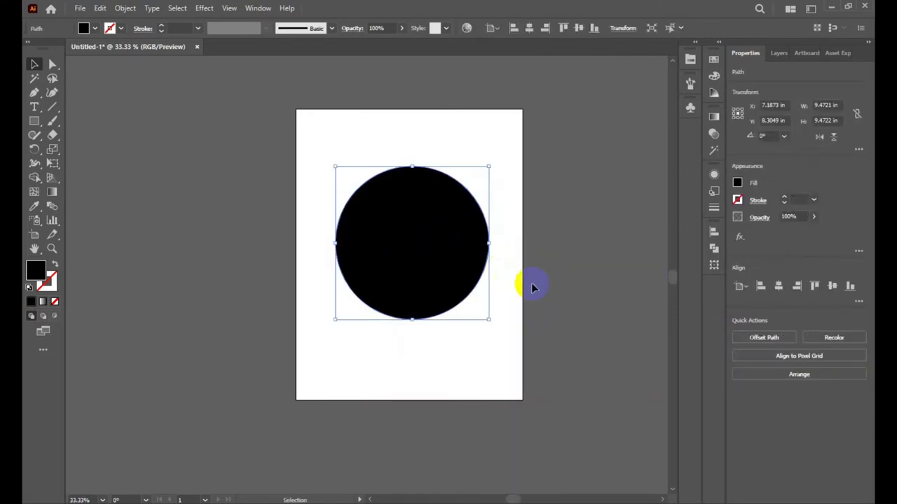
pyautogui.press('Delete')
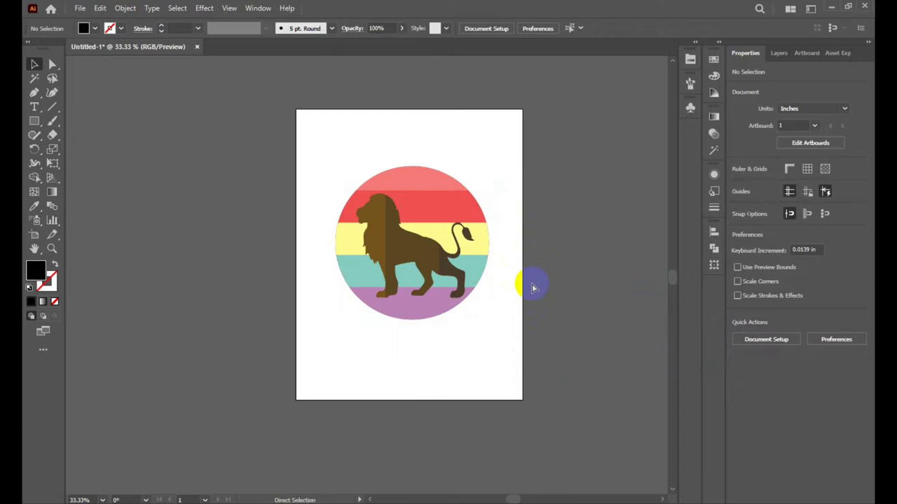
pyautogui.hotkey('ctrl', 'a')
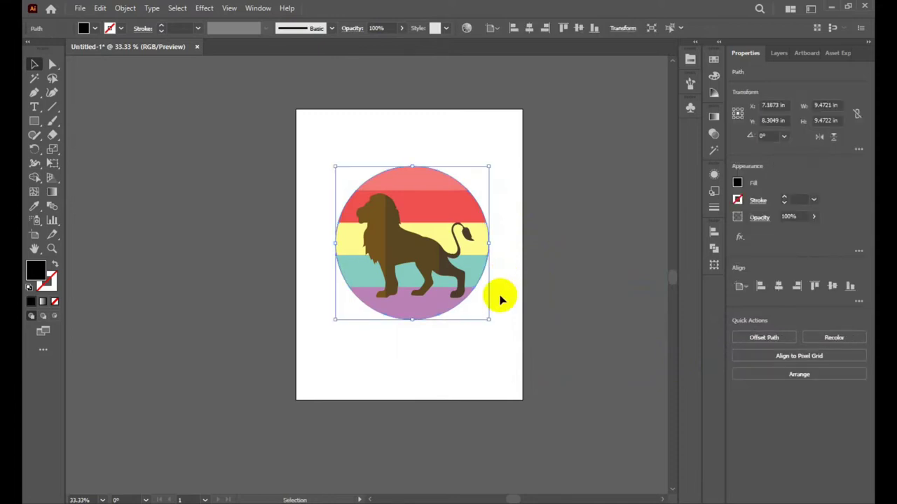
# Scale the black circle up so it forms a thick ring around the badge.
pyautogui.moveTo(488, 319); pyautogui.dragTo(495, 328)
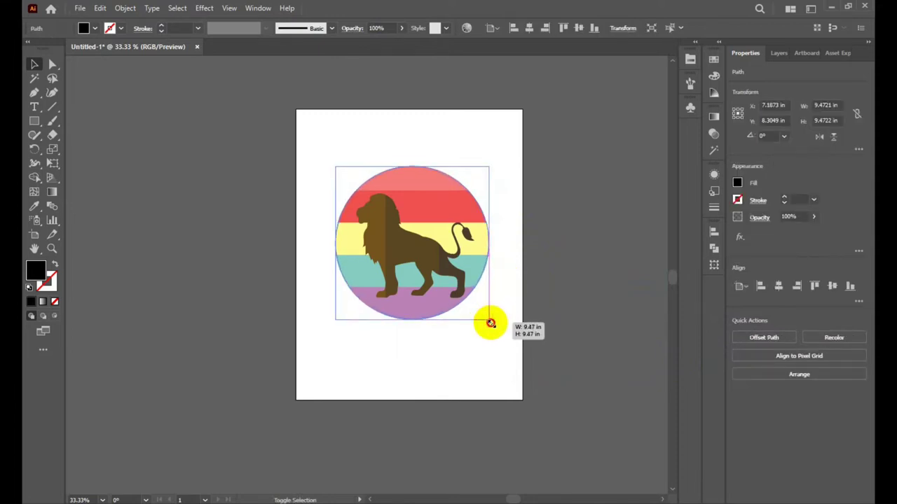
pyautogui.click(433, 365)
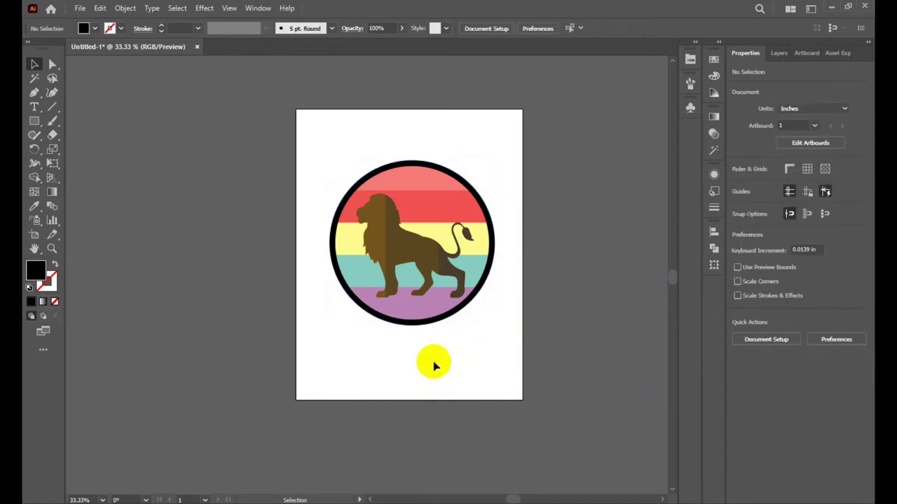
pyautogui.click(430, 352)
pyautogui.click(474, 224)
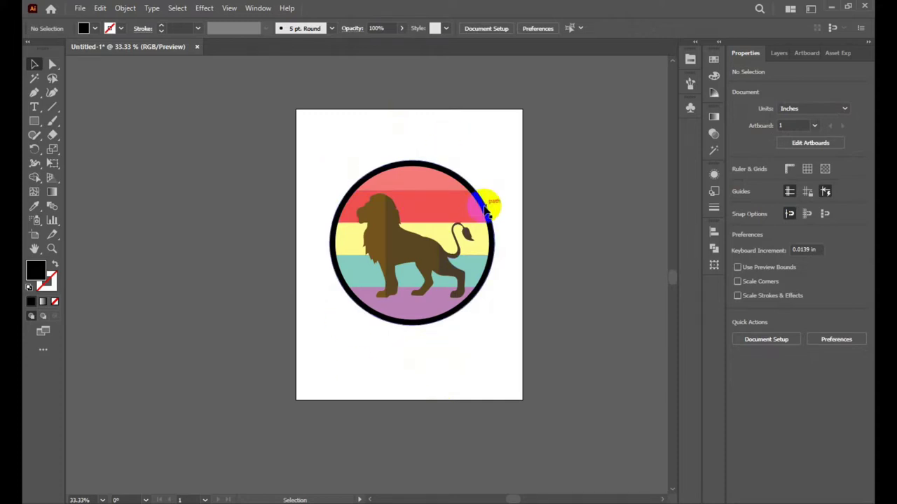
pyautogui.click(484, 209)
pyautogui.click(441, 357)
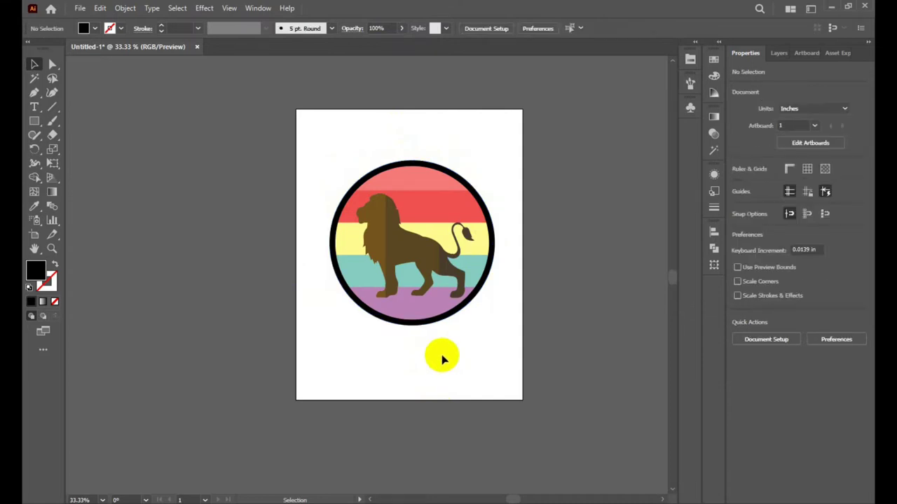
pyautogui.click(288, 244)
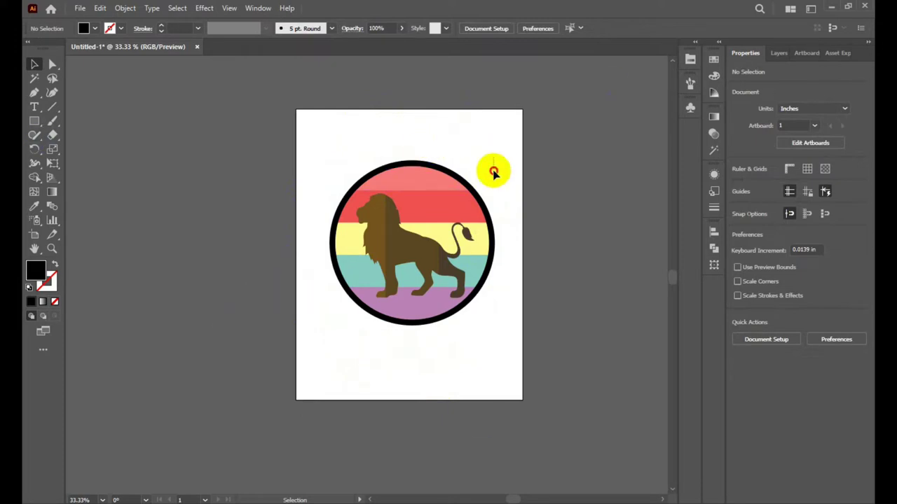
# Check the badge artwork by marquee-selecting it and deselecting again.
pyautogui.moveTo(421, 144); pyautogui.dragTo(400, 406)
pyautogui.press('a')
pyautogui.press('v')
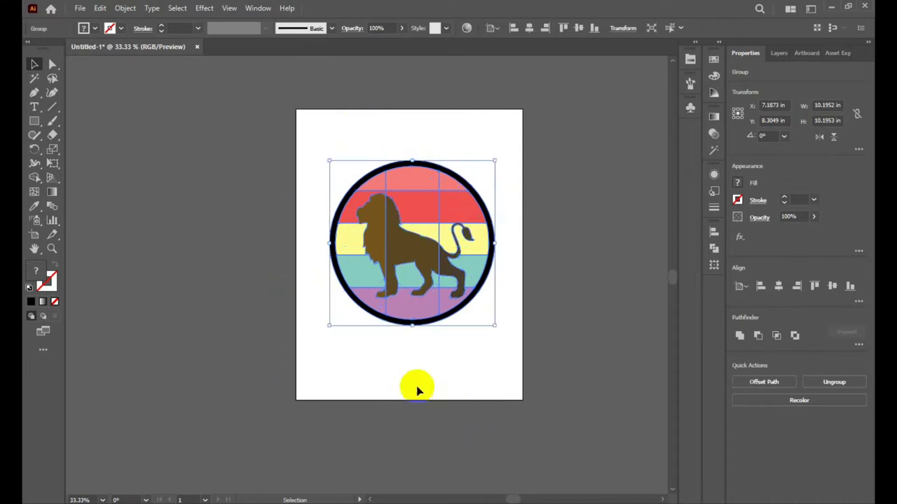
pyautogui.click(414, 384)
# Open 70s Retro Fonts.ai from Graphics Work (E:) > GRAPHIC EXTENDED > Resource > Fonts > Ai.
pyautogui.click(78, 8)
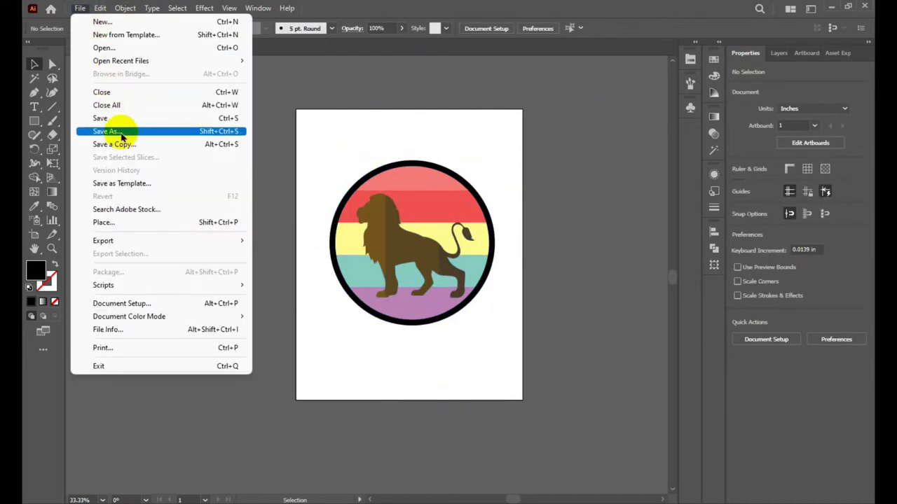
pyautogui.click(339, 127)
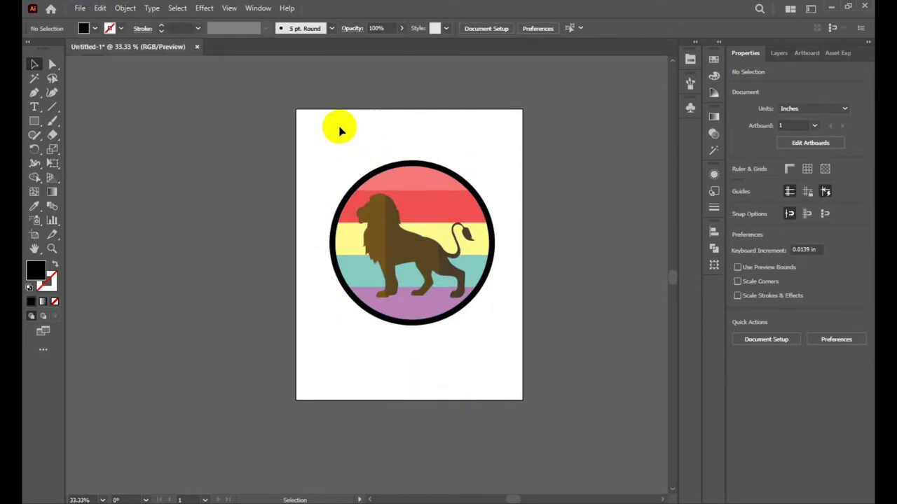
pyautogui.click(80, 8)
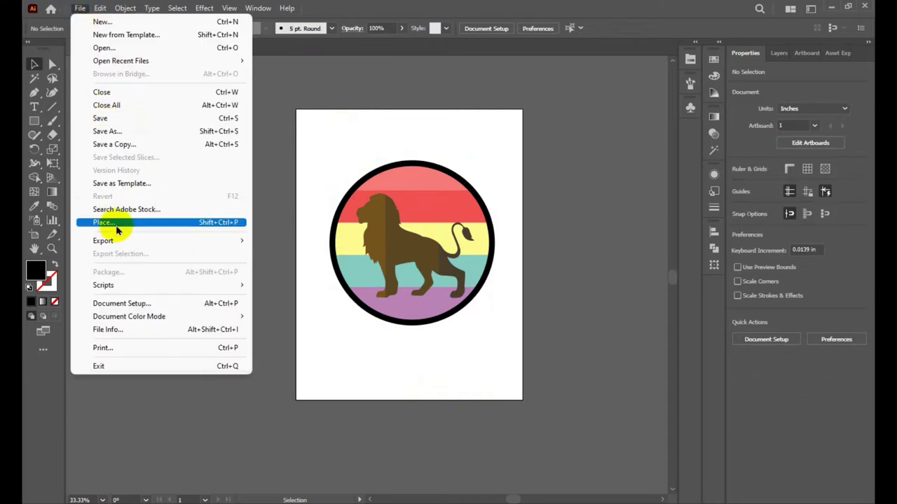
pyautogui.click(104, 48)
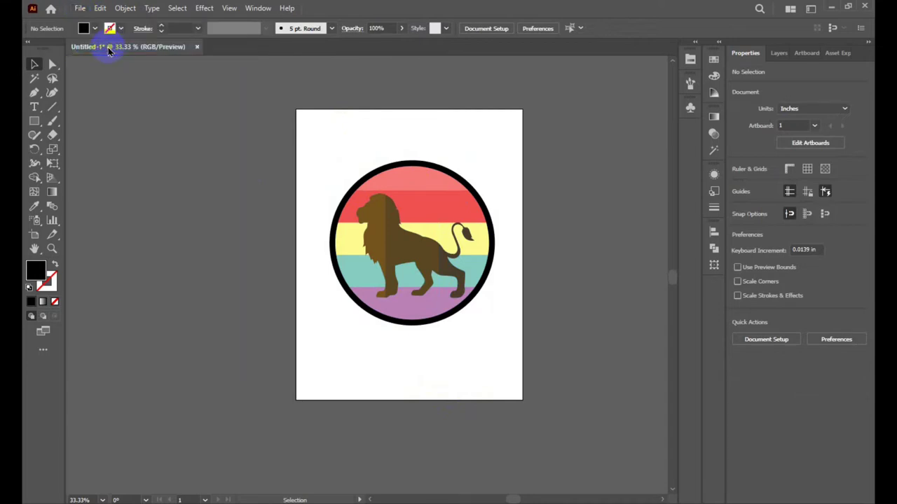
pyautogui.scroll(-1, 399, 294)
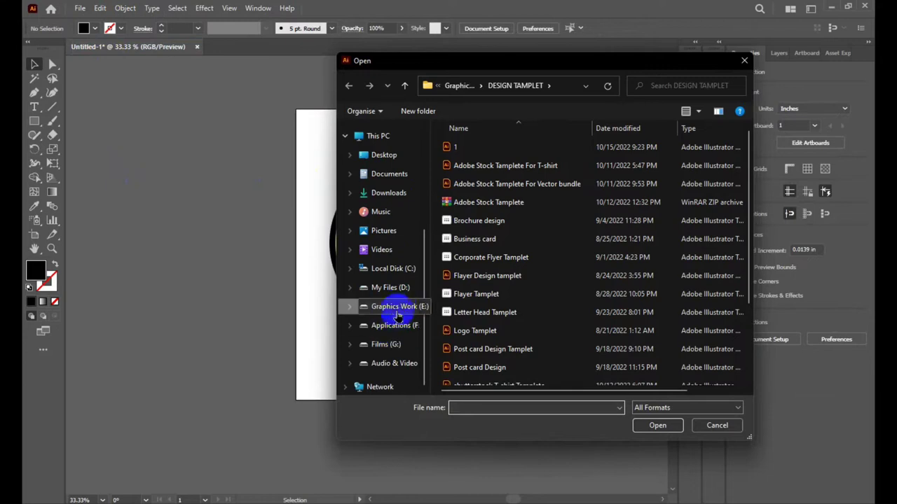
pyautogui.click(398, 308)
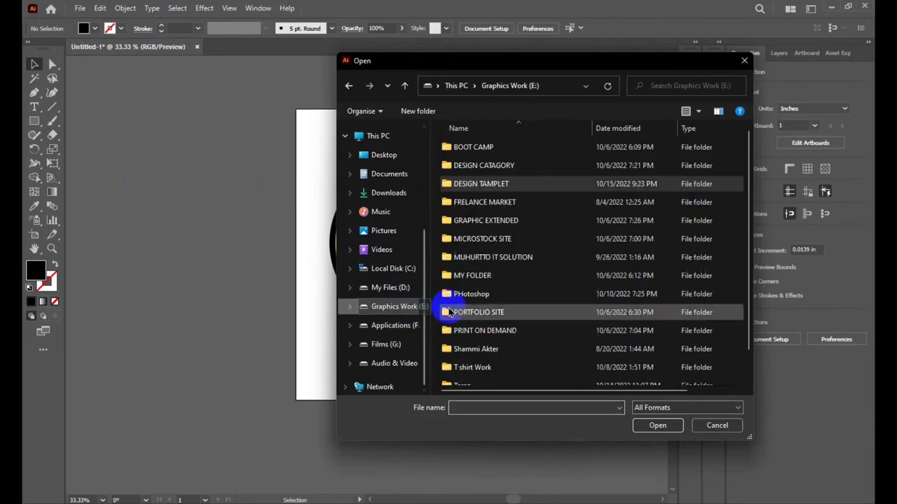
pyautogui.doubleClick(486, 220)
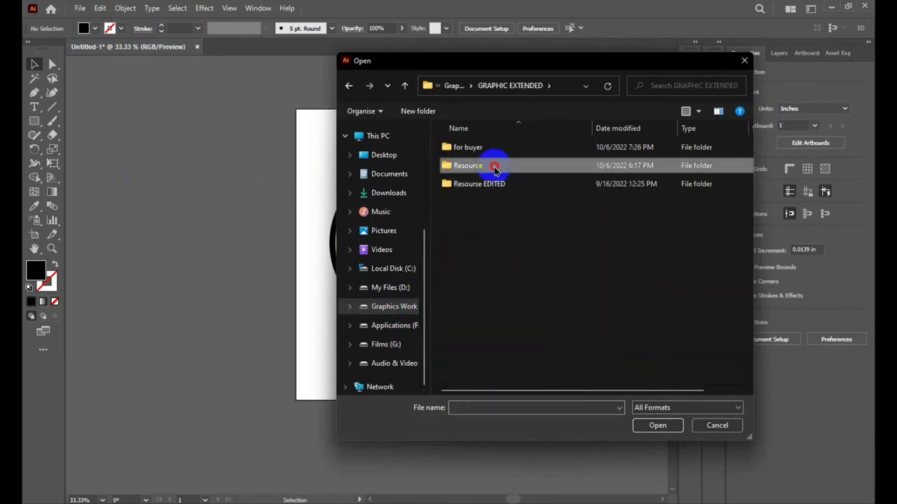
pyautogui.doubleClick(492, 165)
pyautogui.doubleClick(462, 166)
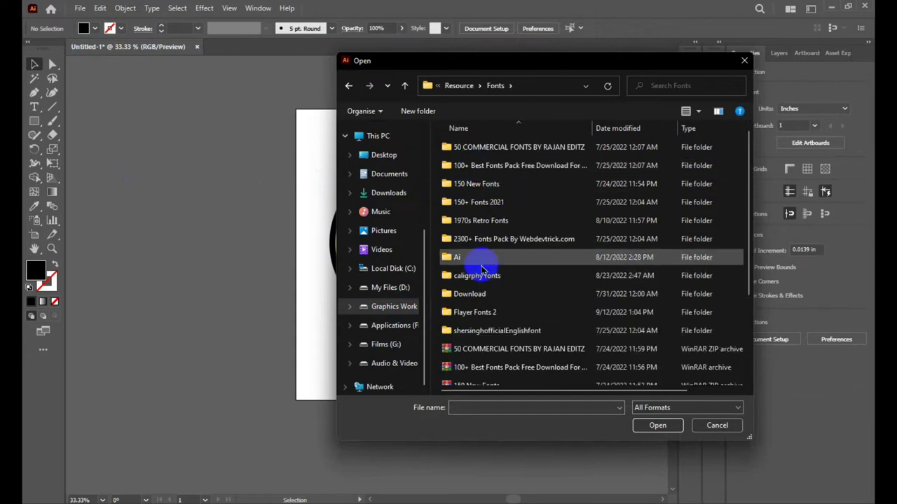
pyautogui.doubleClick(482, 259)
pyautogui.doubleClick(467, 147)
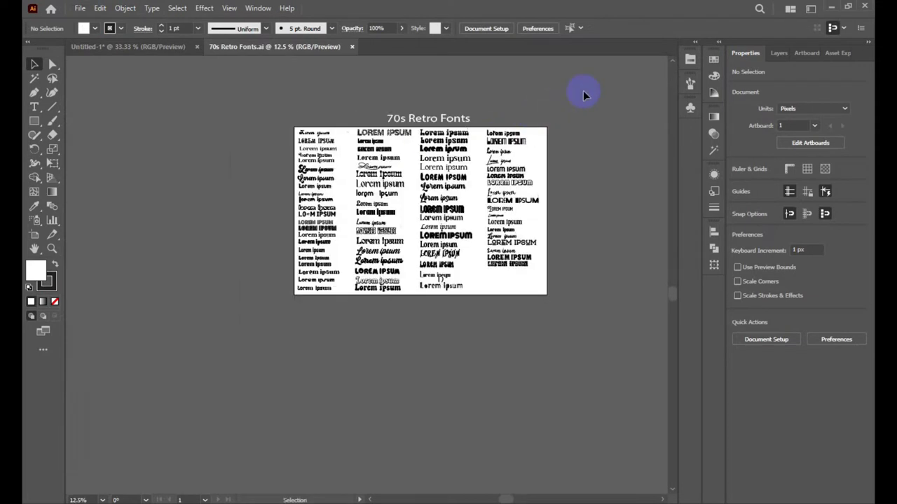
pyautogui.click(272, 315)
# Select all of the font sheet and paste it into the lion badge document.
pyautogui.hotkey('ctrl', 'a')
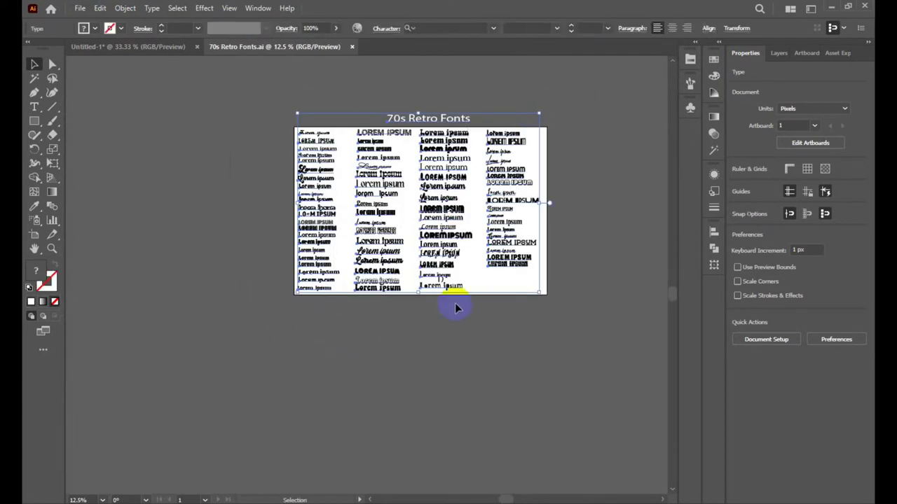
pyautogui.click(136, 47)
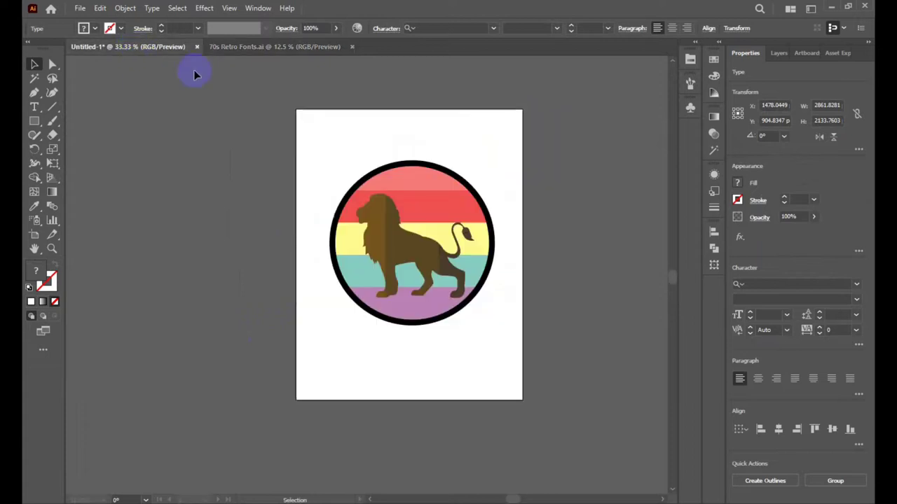
pyautogui.hotkey('ctrl', 'v')
pyautogui.hotkey('ctrl', '-')
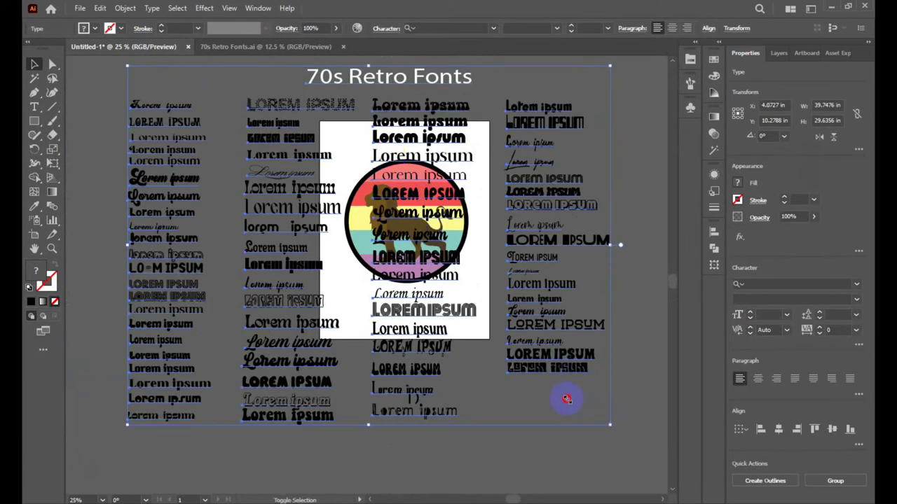
# Scale the pasted font sheet down and place it left of the artboard.
pyautogui.moveTo(566, 398); pyautogui.dragTo(414, 278)
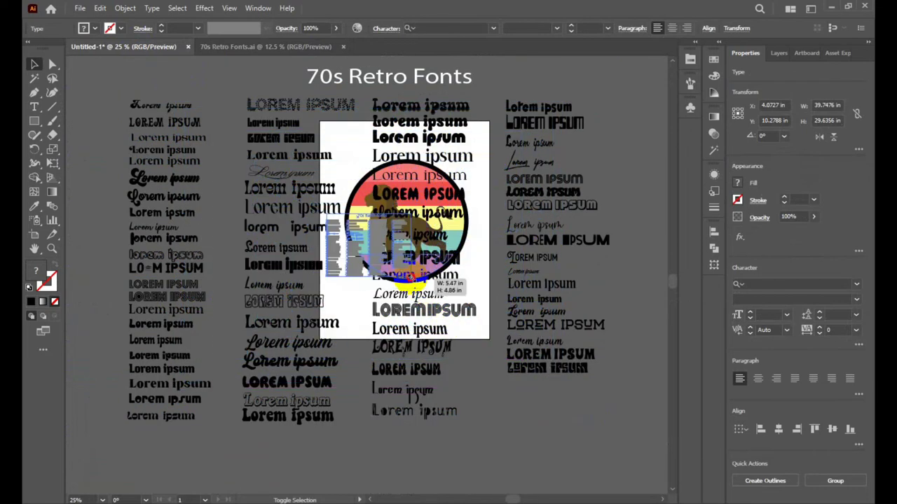
pyautogui.moveTo(413, 279); pyautogui.dragTo(476, 325)
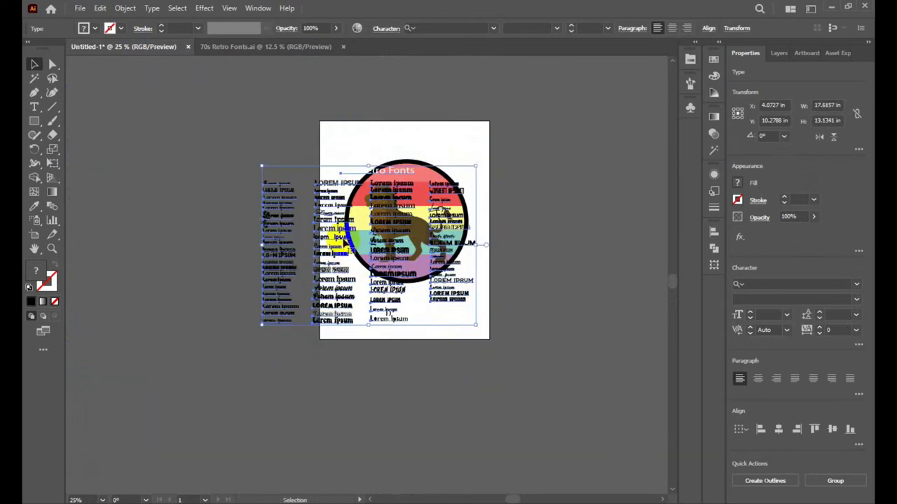
pyautogui.moveTo(343, 243); pyautogui.dragTo(189, 193)
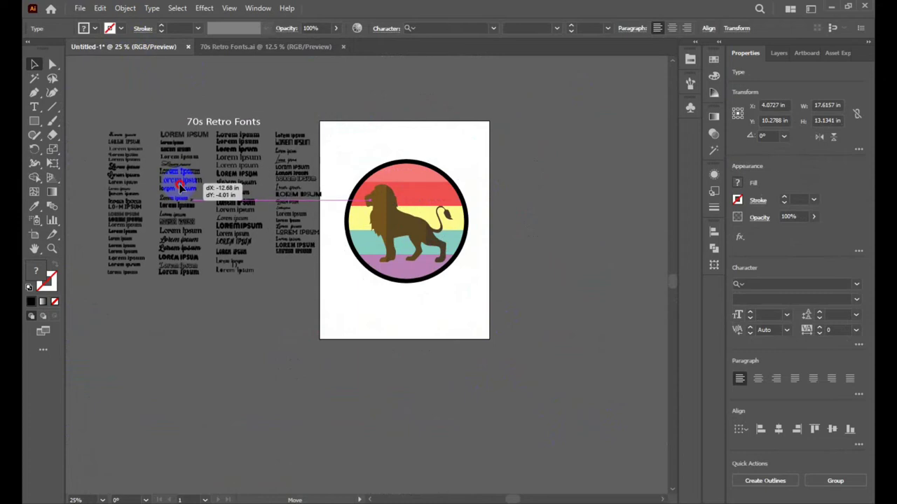
pyautogui.click(592, 306)
pyautogui.scroll(2, 110, 124)
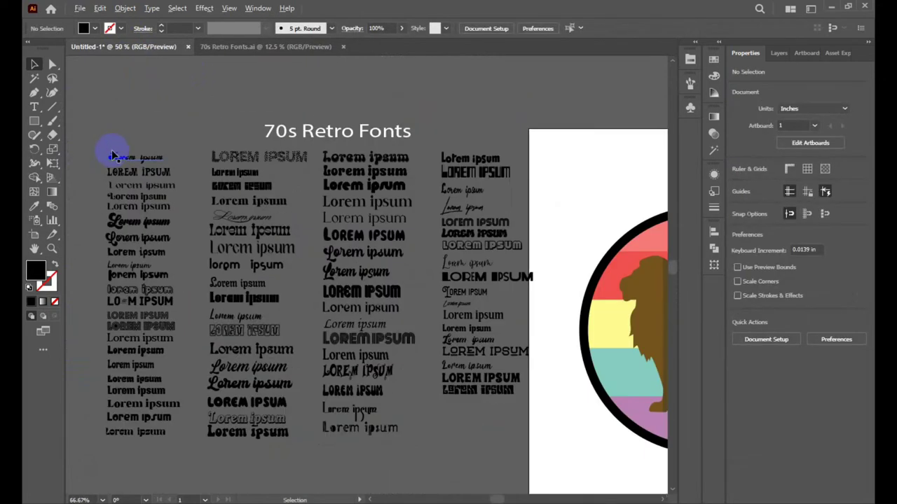
pyautogui.scroll(-1, 112, 154)
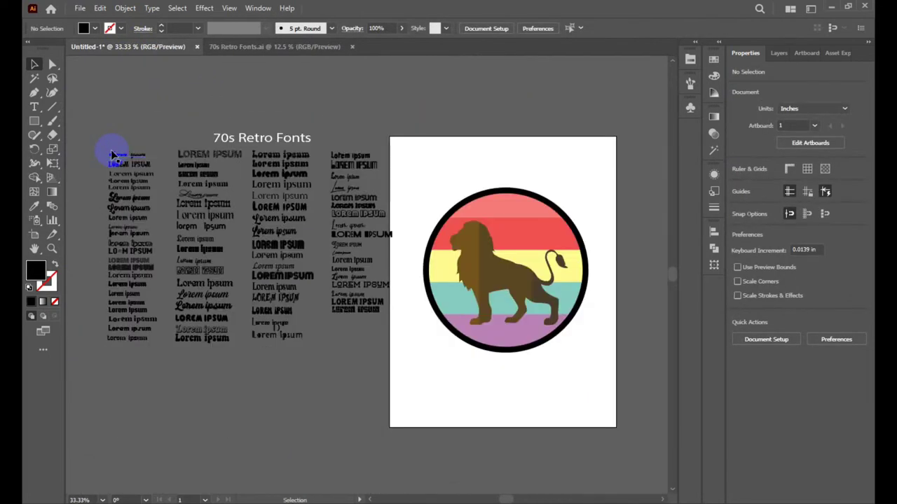
pyautogui.moveTo(470, 150); pyautogui.dragTo(420, 146)
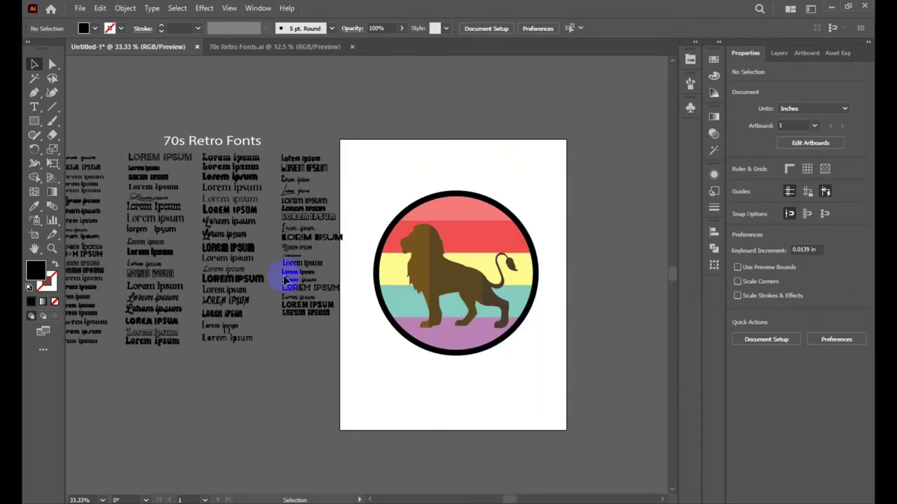
# Add placeholder text, scale it to about 104 pt above the circle, and retype it as SAVE THIS.
pyautogui.click(34, 107)
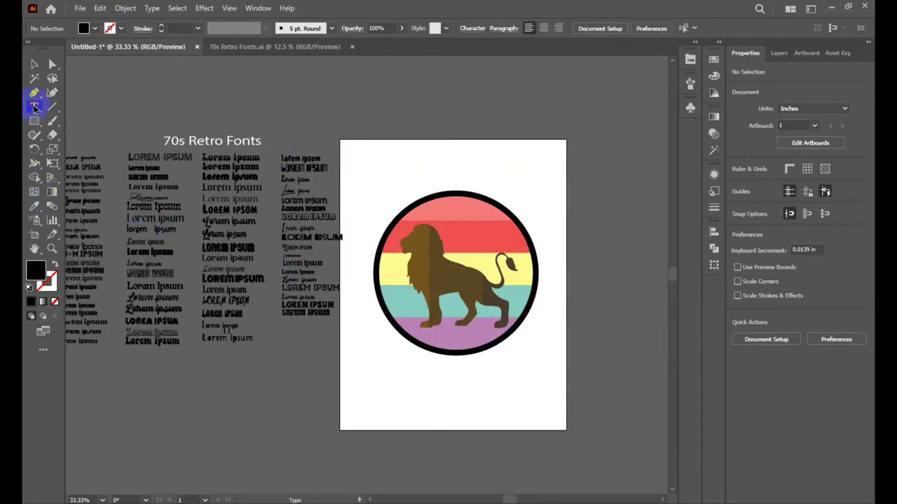
pyautogui.click(416, 168)
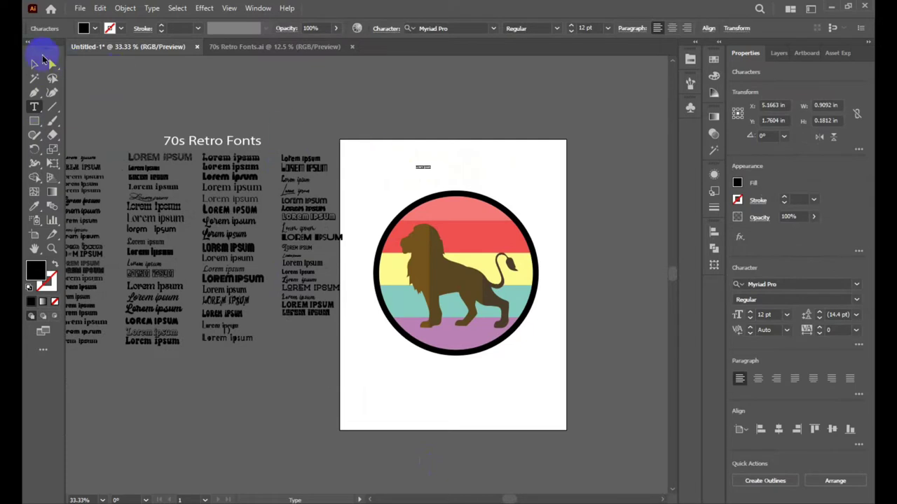
pyautogui.click(35, 64)
pyautogui.moveTo(429, 174); pyautogui.dragTo(595, 246)
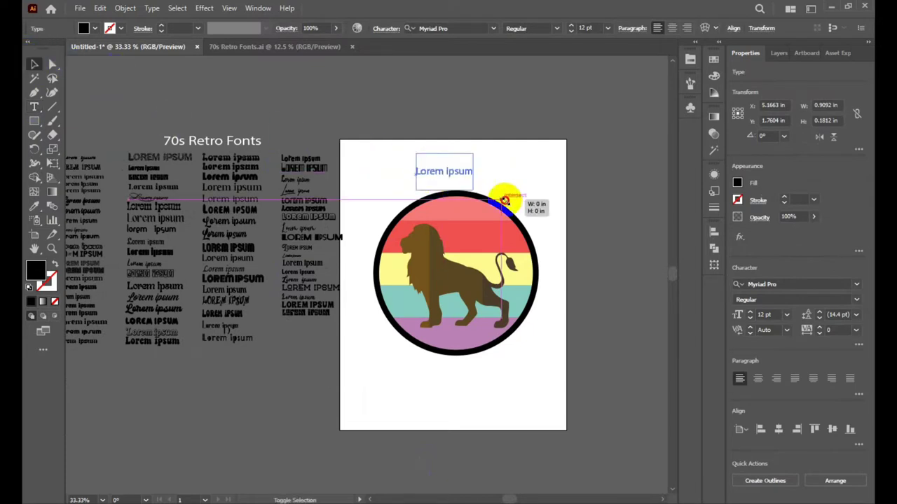
pyautogui.moveTo(511, 181); pyautogui.dragTo(361, 171)
pyautogui.click(35, 107)
pyautogui.click(508, 171)
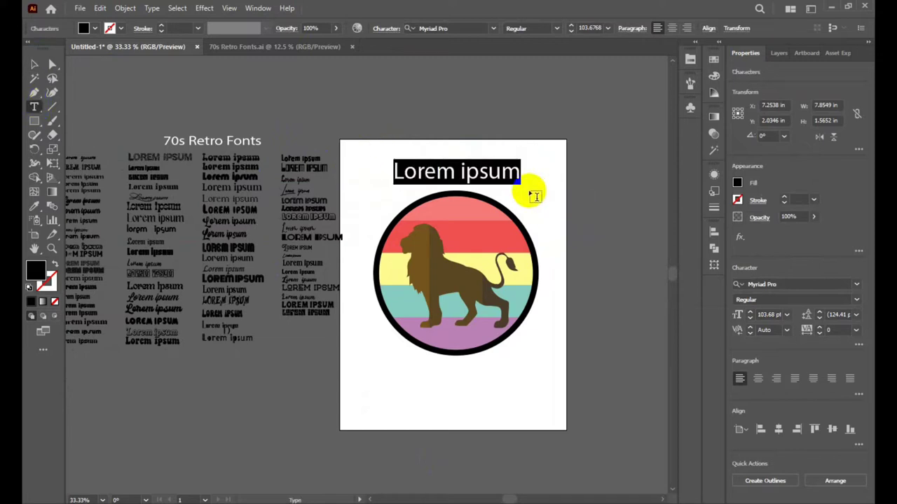
pyautogui.write('SAVE THIS')
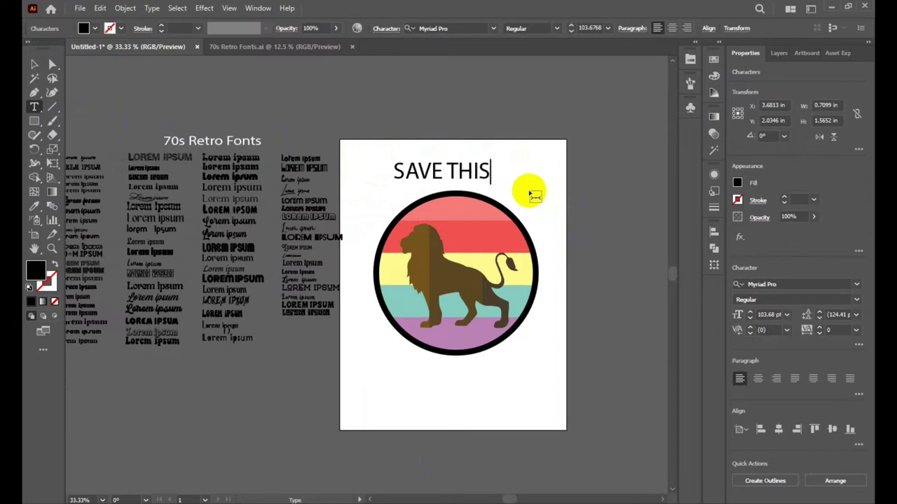
pyautogui.click(37, 65)
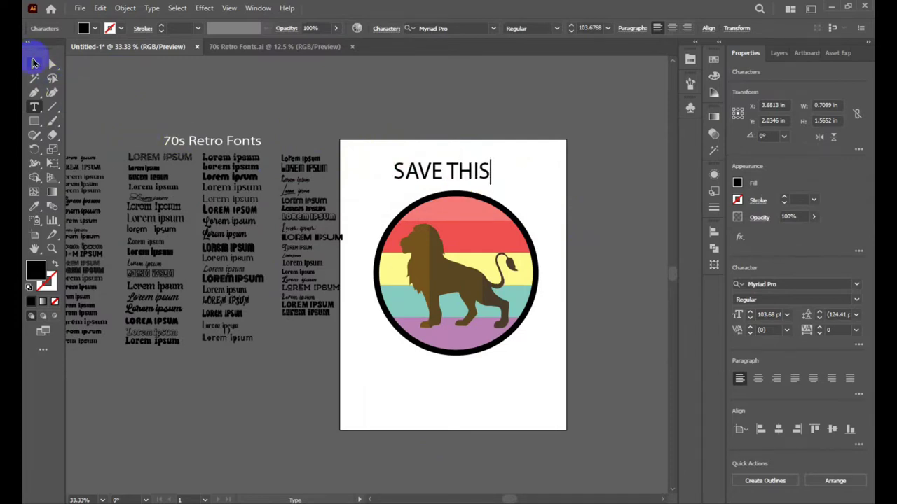
# Copy SAVE THIS below the circle, retype it as a large LION, and centre it.
pyautogui.moveTo(426, 170)
pyautogui.mouseDown()
pyautogui.moveTo(446, 368)
pyautogui.moveTo(516, 382)
pyautogui.moveTo(354, 366)
pyautogui.mouseUp()
pyautogui.click(33, 107)
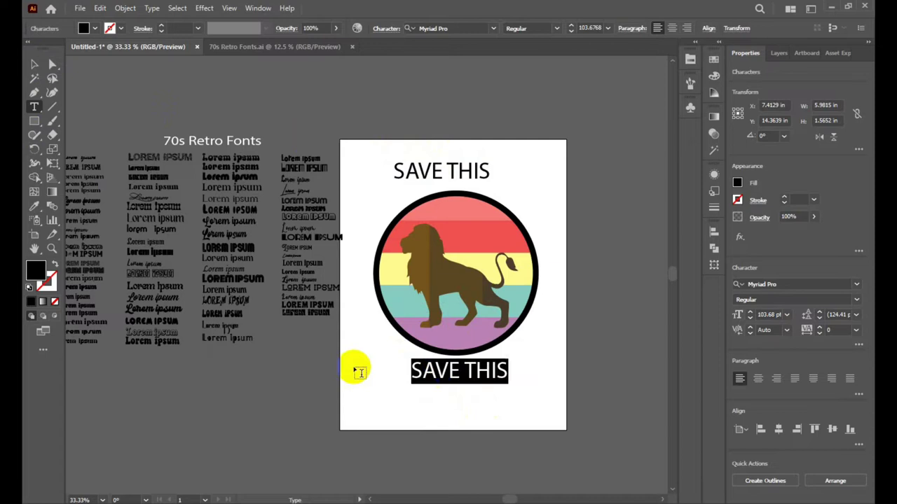
pyautogui.write('LION')
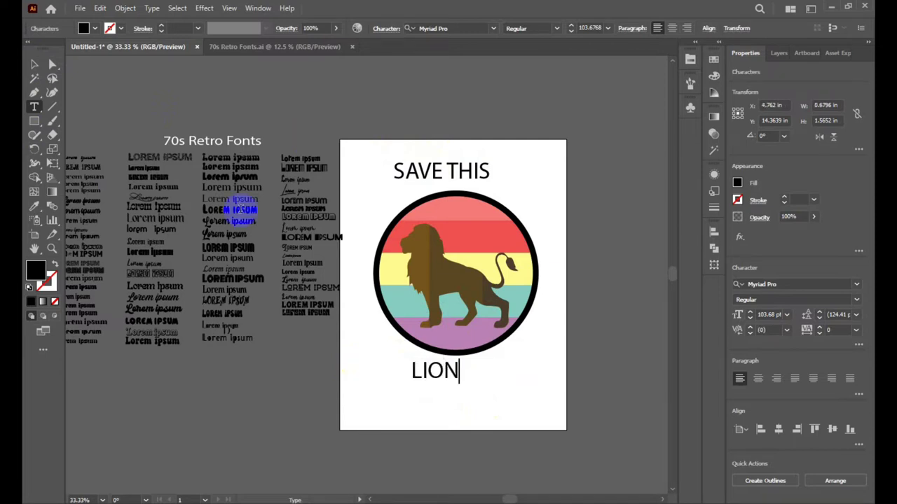
pyautogui.click(34, 64)
pyautogui.click(491, 394)
pyautogui.moveTo(439, 371)
pyautogui.mouseDown()
pyautogui.moveTo(412, 374)
pyautogui.moveTo(531, 430)
pyautogui.moveTo(458, 387)
pyautogui.mouseUp()
pyautogui.click(35, 206)
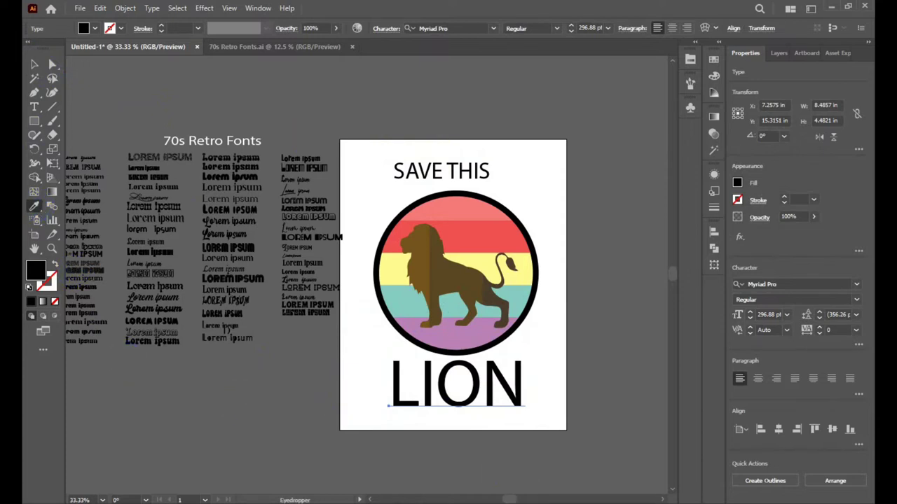
pyautogui.hotkey('alt', 'Tab')
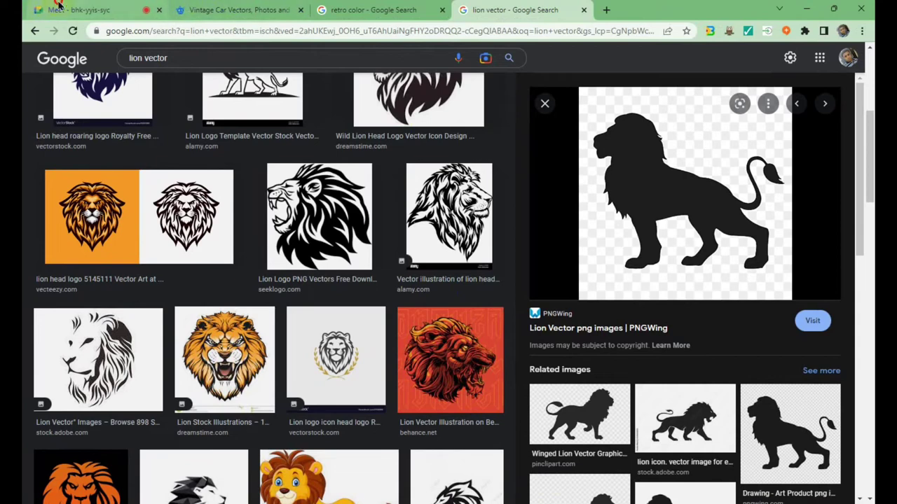
# Glance at the Meet tab in Chrome, then return to the Illustrator badge document.
pyautogui.click(59, 5)
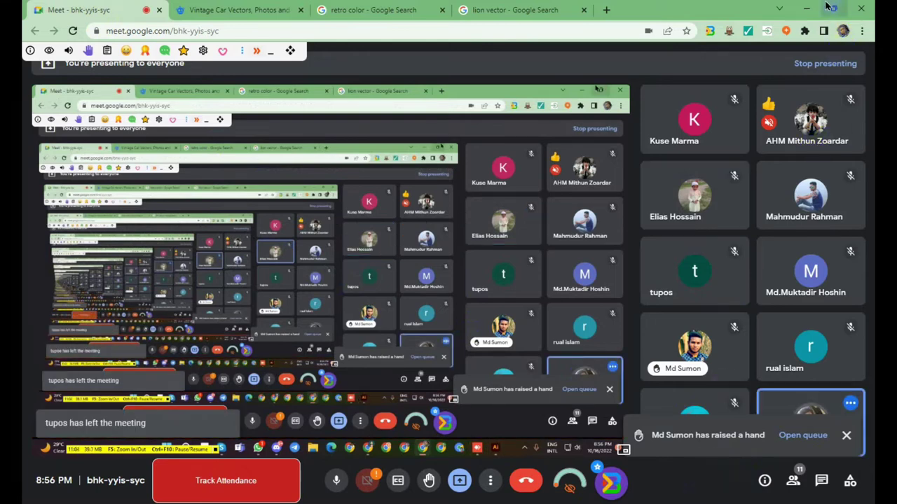
pyautogui.click(802, 6)
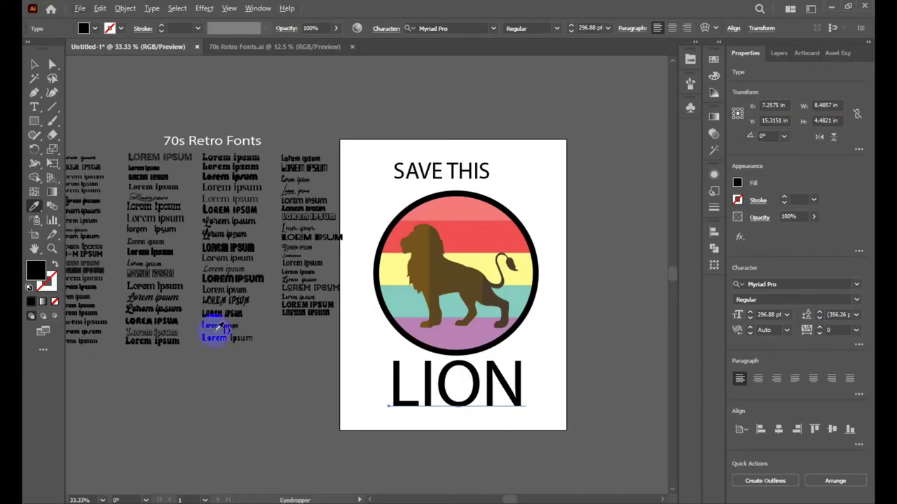
# Apply the striped Monoton sample font to LION, enlarge it to about 246 pt, and flatten its height to about 2.86 in.
pyautogui.scroll(3, 196, 317)
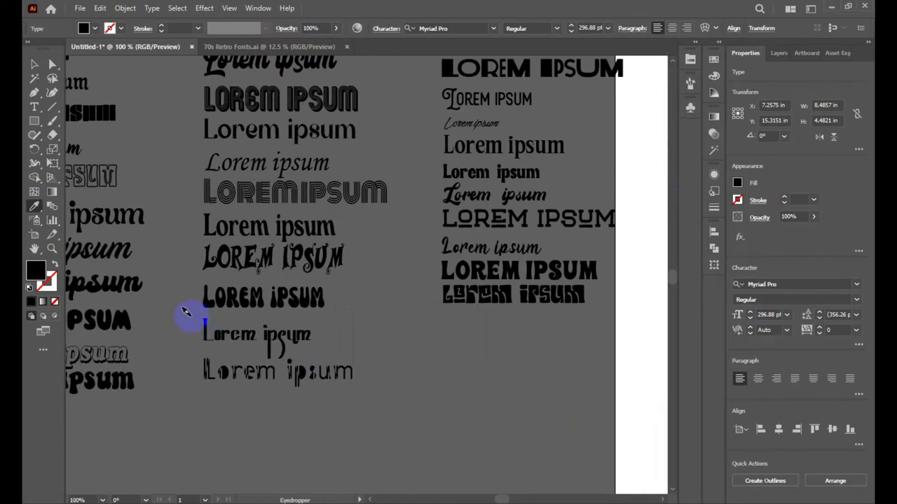
pyautogui.click(296, 192)
pyautogui.scroll(-3, 236, 226)
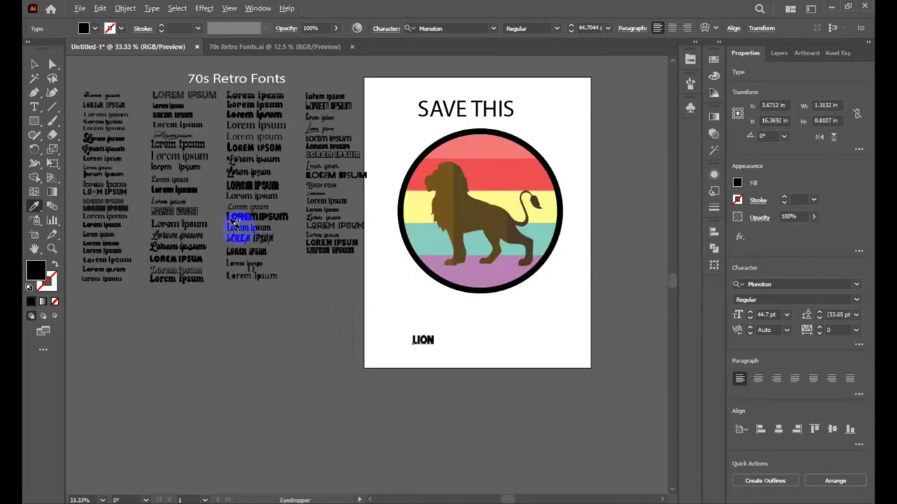
pyautogui.click(440, 371)
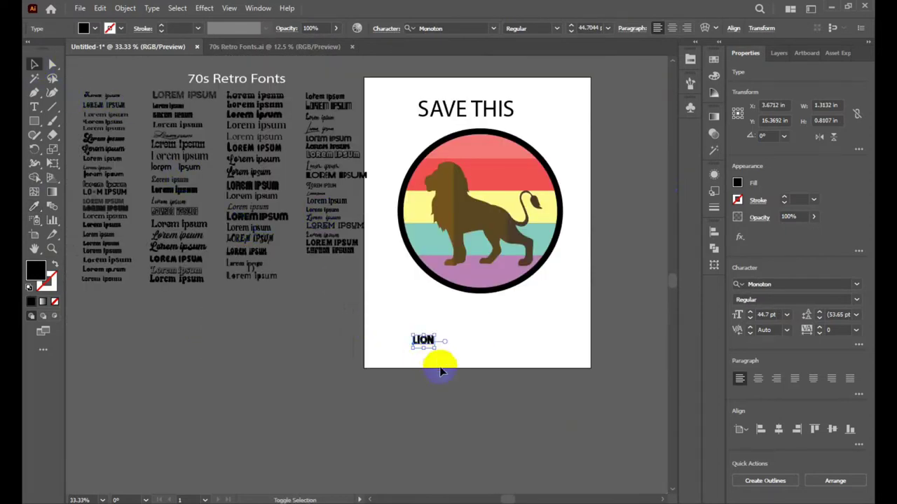
pyautogui.moveTo(435, 351)
pyautogui.mouseDown()
pyautogui.moveTo(510, 376)
pyautogui.moveTo(508, 326)
pyautogui.mouseUp()
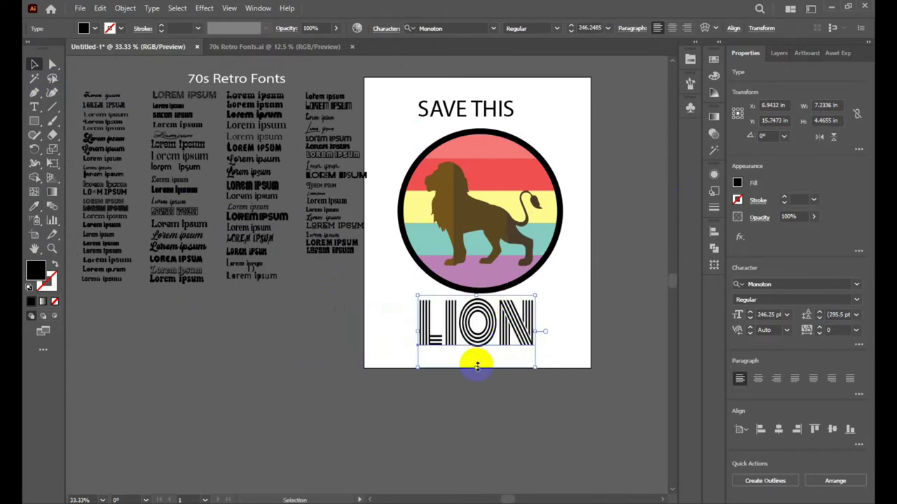
pyautogui.moveTo(477, 365); pyautogui.dragTo(481, 345)
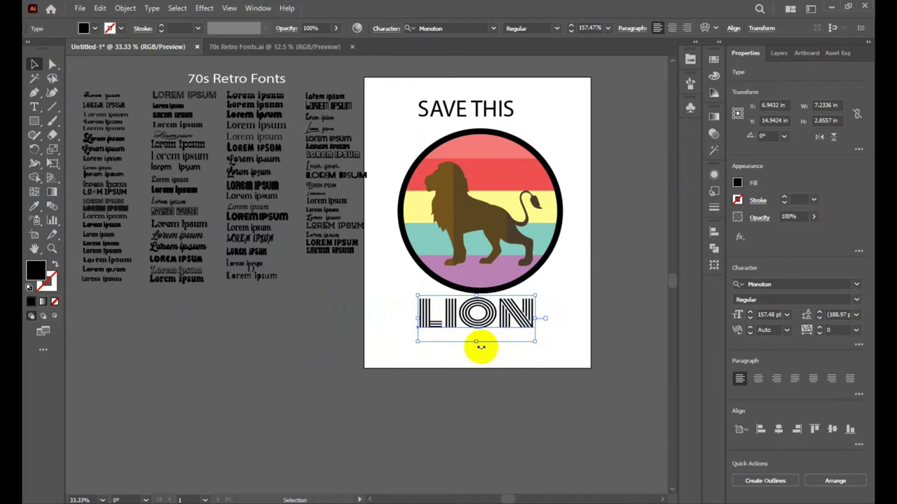
# Copy LION's striped Monoton font onto SAVE THIS with the Eyedropper.
pyautogui.click(566, 304)
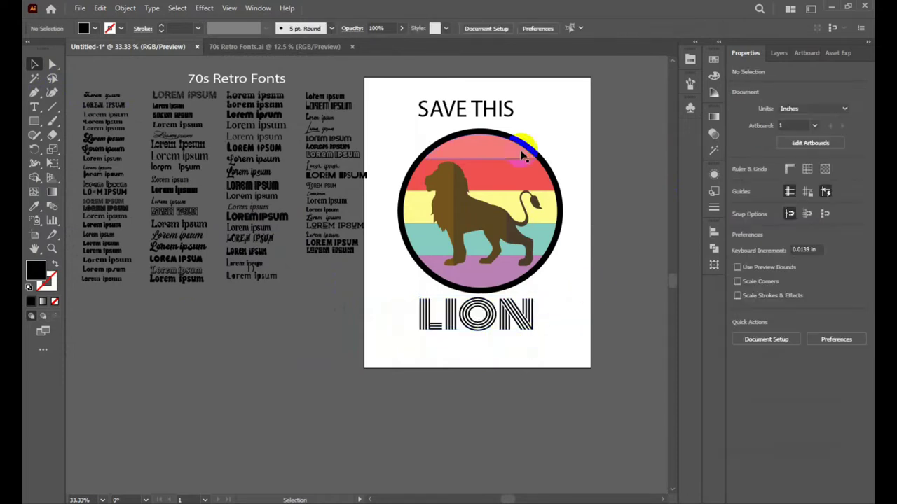
pyautogui.click(506, 112)
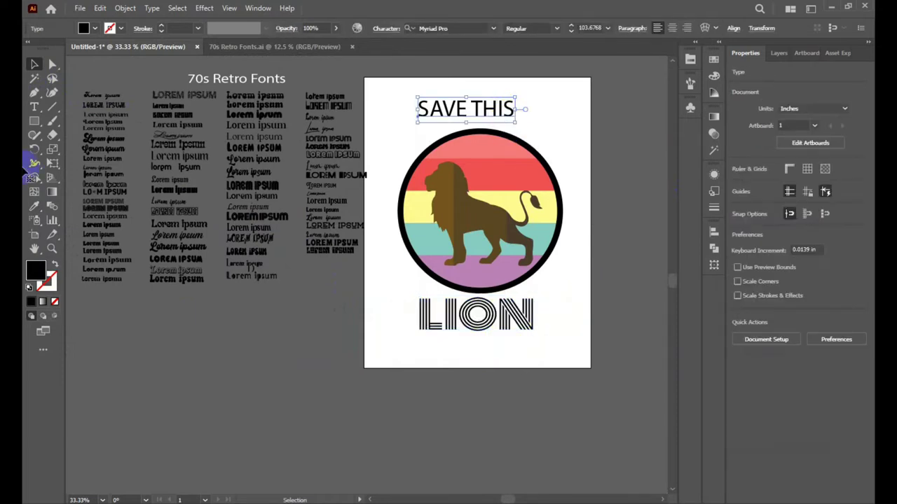
pyautogui.click(34, 205)
pyautogui.click(518, 316)
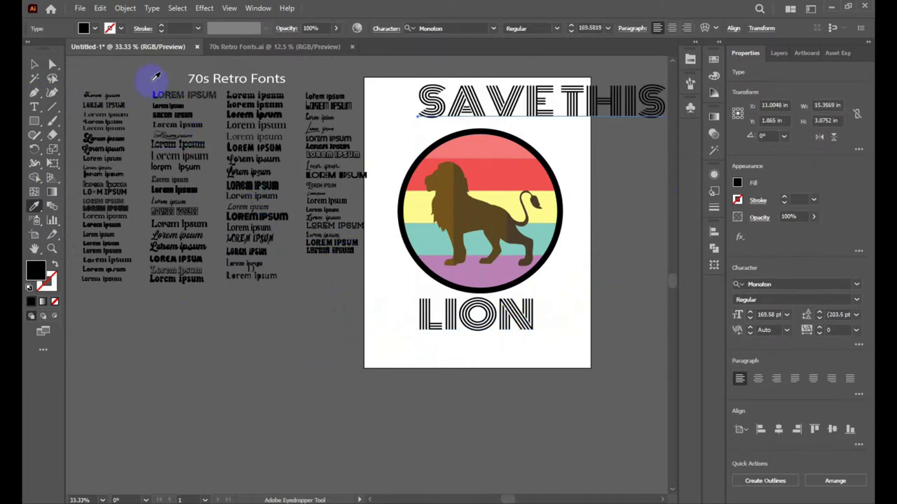
pyautogui.click(34, 65)
pyautogui.click(570, 245)
# Scale SAVE THIS to about 118.5 pt and centre it above the circle, nudging LION slightly right.
pyautogui.hotkey('ctrl', '-')
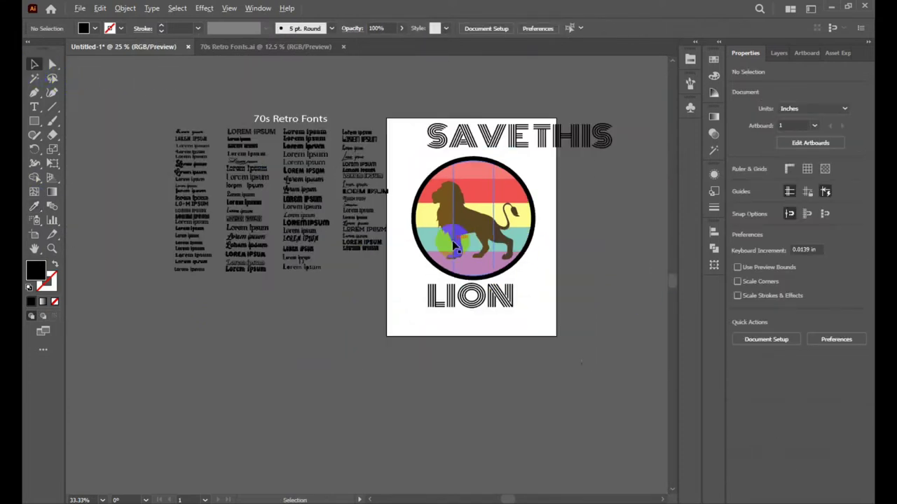
pyautogui.moveTo(520, 160); pyautogui.dragTo(498, 162)
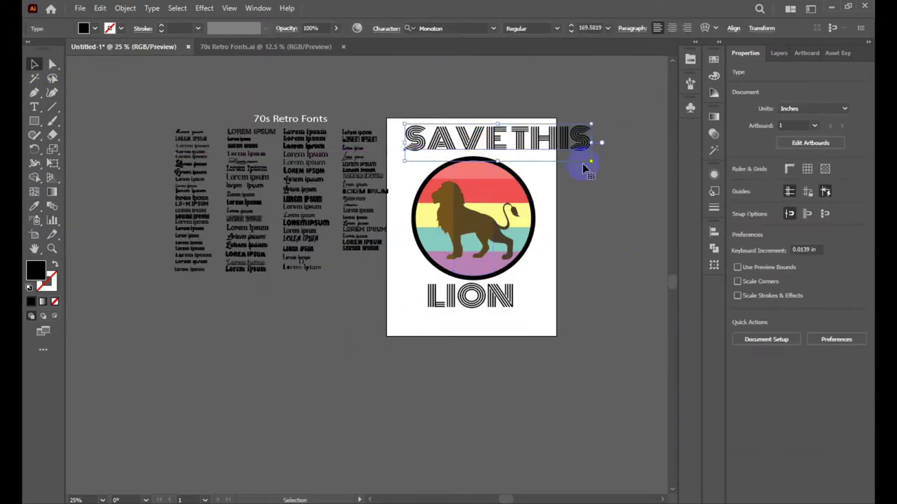
pyautogui.moveTo(592, 158); pyautogui.dragTo(583, 155)
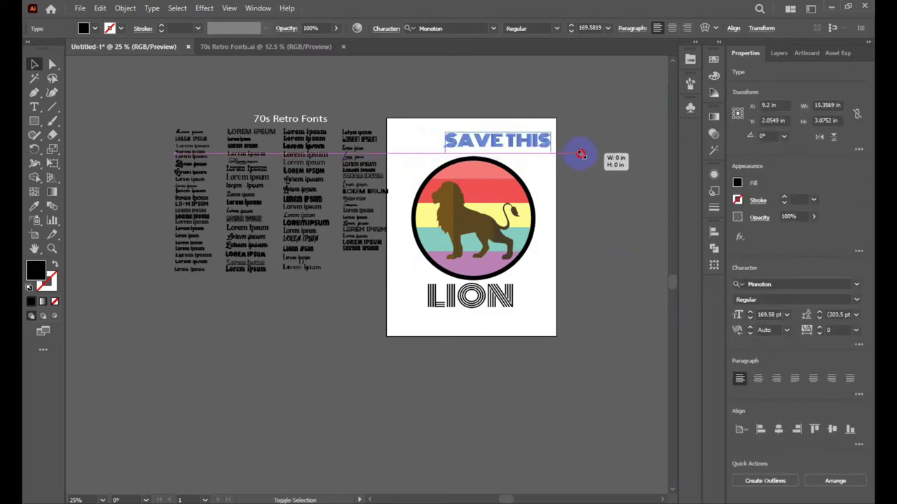
pyautogui.click(552, 232)
pyautogui.moveTo(498, 293); pyautogui.dragTo(505, 294)
pyautogui.moveTo(529, 143); pyautogui.dragTo(506, 144)
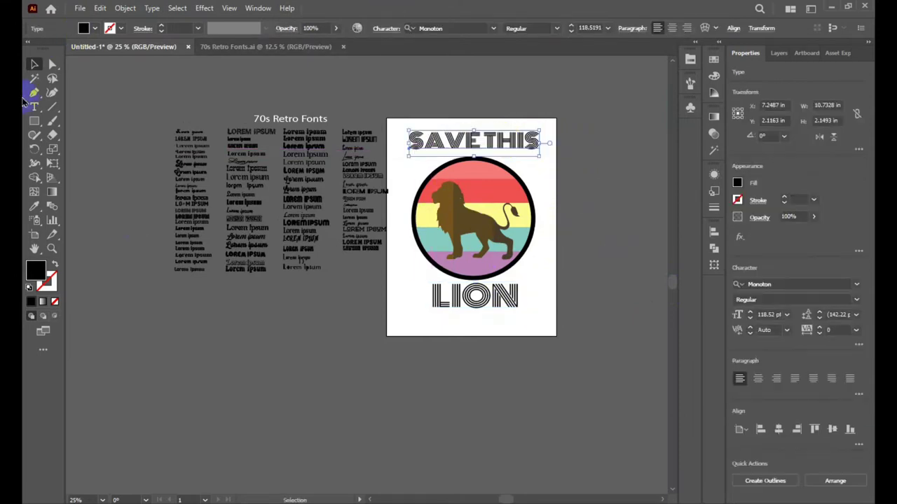
pyautogui.click(202, 9)
pyautogui.moveTo(231, 215)
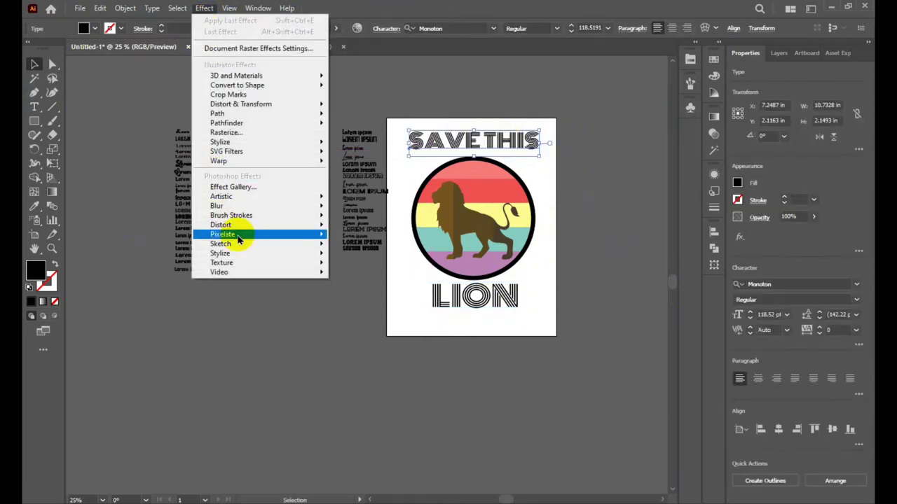
pyautogui.click(594, 213)
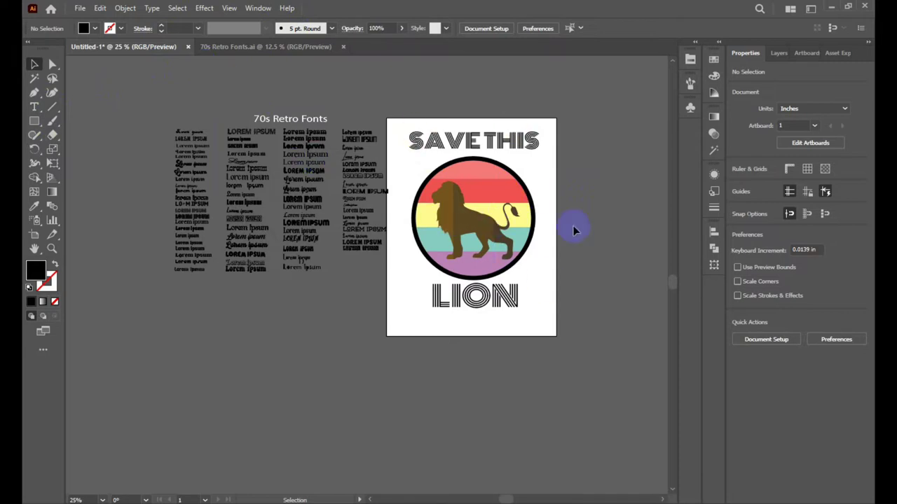
# Move the SAVE THIS title above the artboard and the LION text below it.
pyautogui.scroll(2, 586, 187)
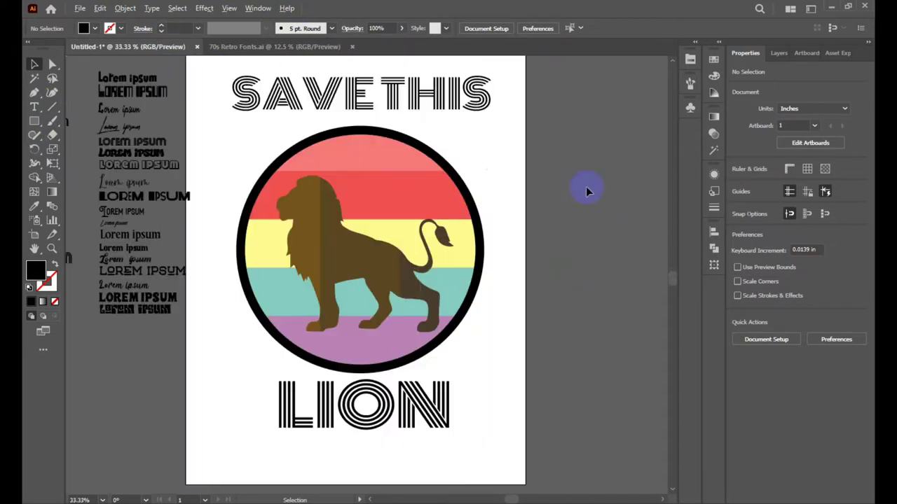
pyautogui.scroll(-1, 562, 178)
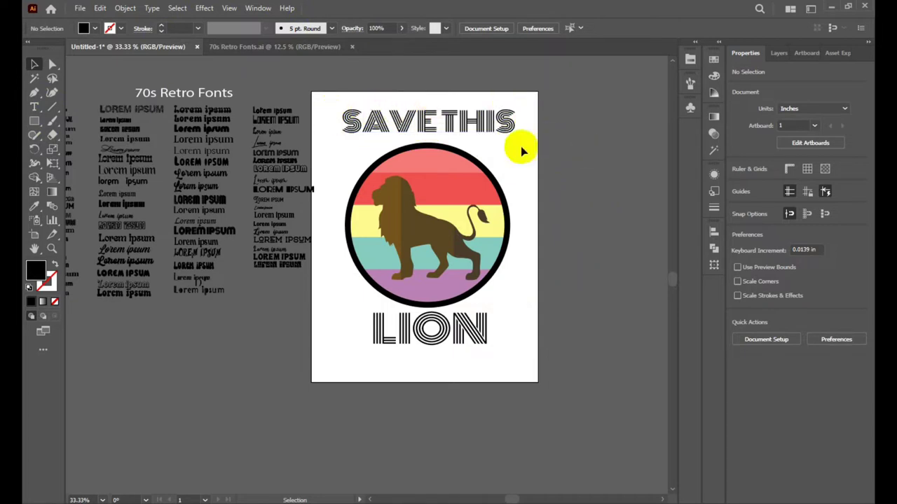
pyautogui.moveTo(448, 120); pyautogui.dragTo(461, 74)
pyautogui.click(617, 186)
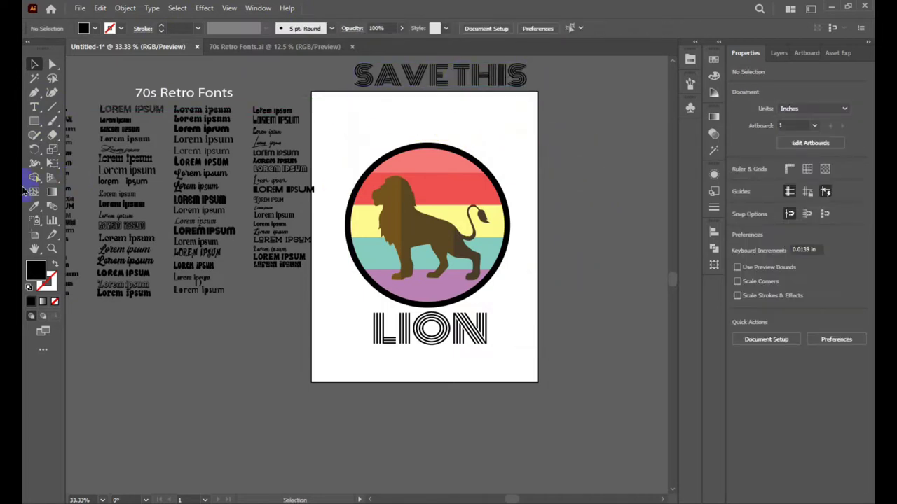
pyautogui.click(32, 123)
pyautogui.moveTo(491, 339); pyautogui.dragTo(476, 451)
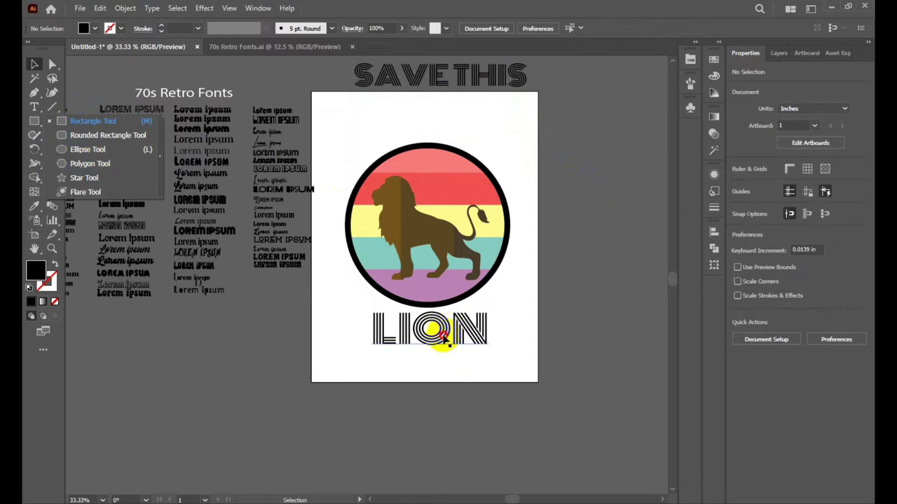
pyautogui.click(34, 123)
pyautogui.click(554, 256)
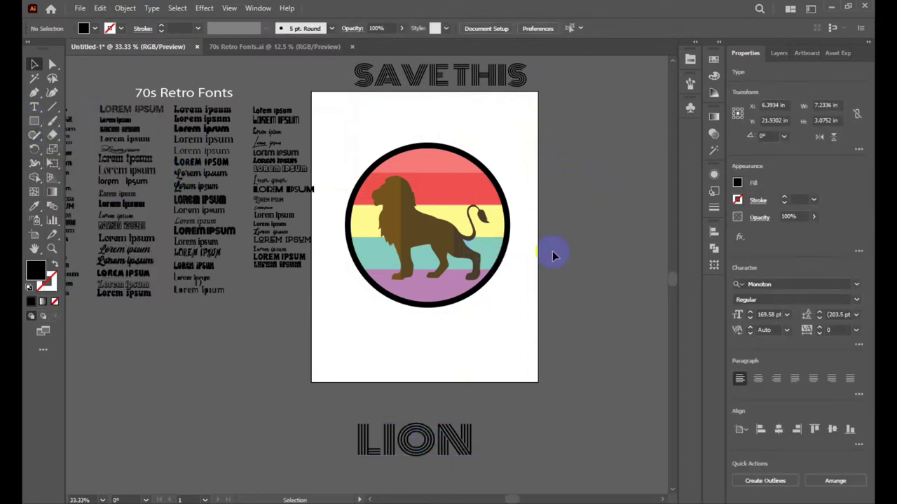
# Ungroup the striped lion badge into its separate parts.
pyautogui.click(511, 217)
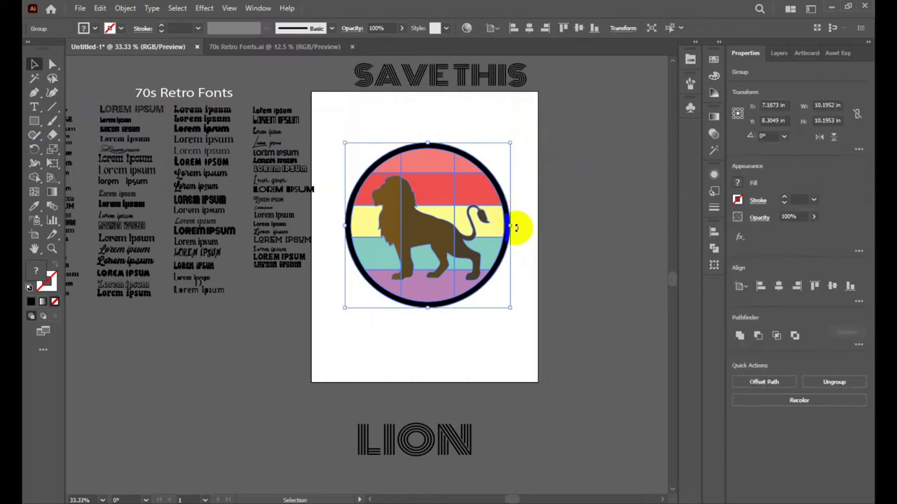
pyautogui.moveTo(524, 248); pyautogui.dragTo(509, 231)
pyautogui.rightClick(508, 233)
pyautogui.click(572, 337)
# Scale up a copy of the black ring into an unfilled 1 pt outline circle about 11.59 in wide.
pyautogui.click(647, 324)
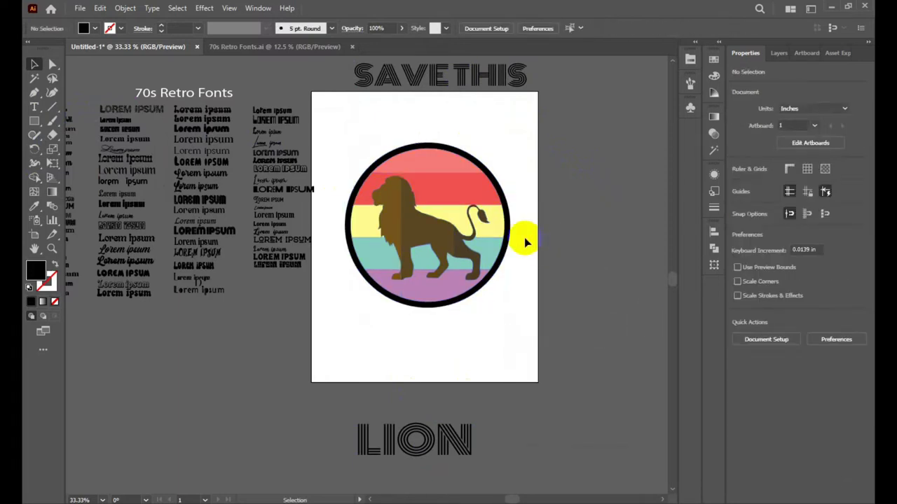
pyautogui.click(511, 234)
pyautogui.press('a')
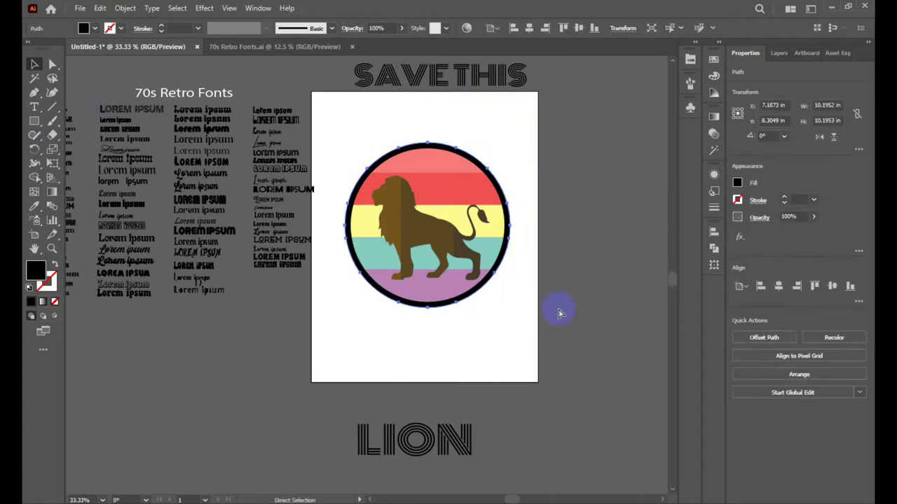
pyautogui.press('ctrl')
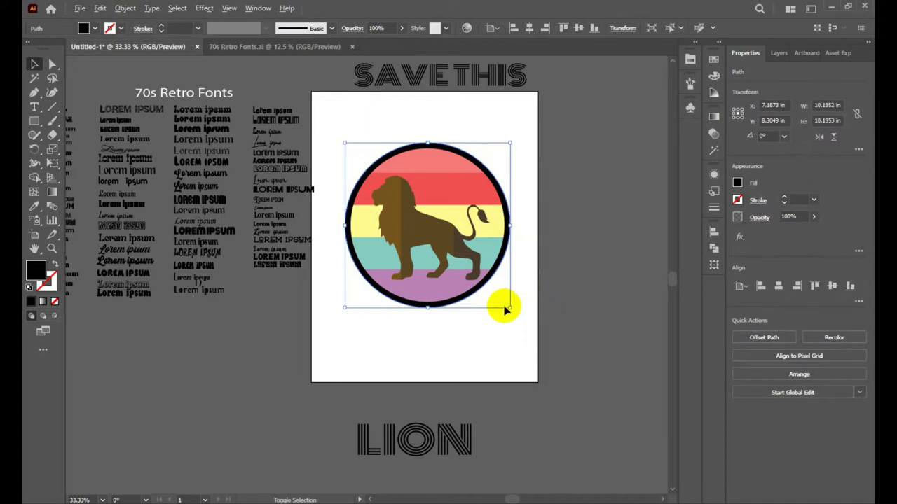
pyautogui.moveTo(511, 308); pyautogui.dragTo(527, 324)
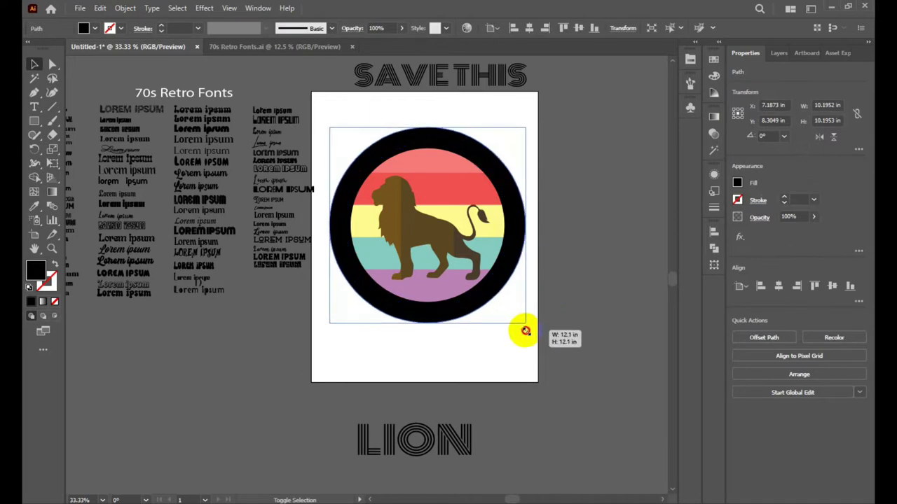
pyautogui.click(54, 266)
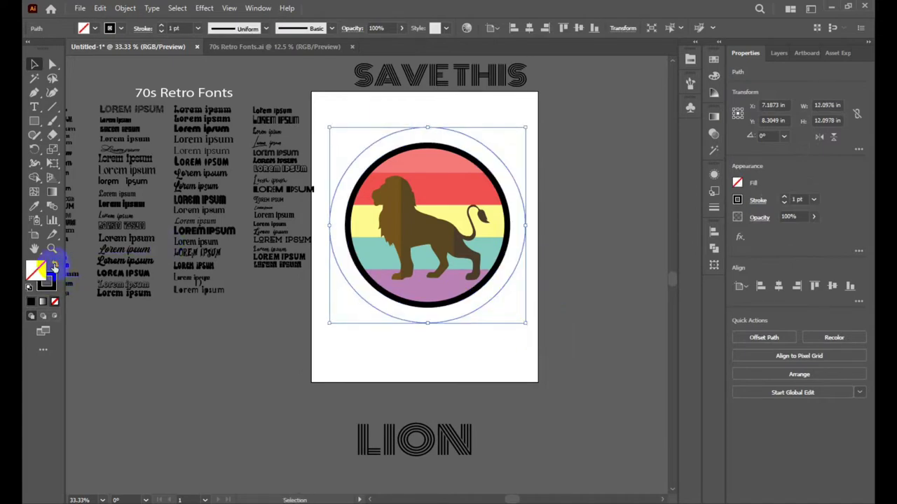
pyautogui.moveTo(524, 325); pyautogui.dragTo(525, 322)
# Draw a solid black 12.61 × 4.82 in rectangle across the lion's upper half.
pyautogui.click(608, 300)
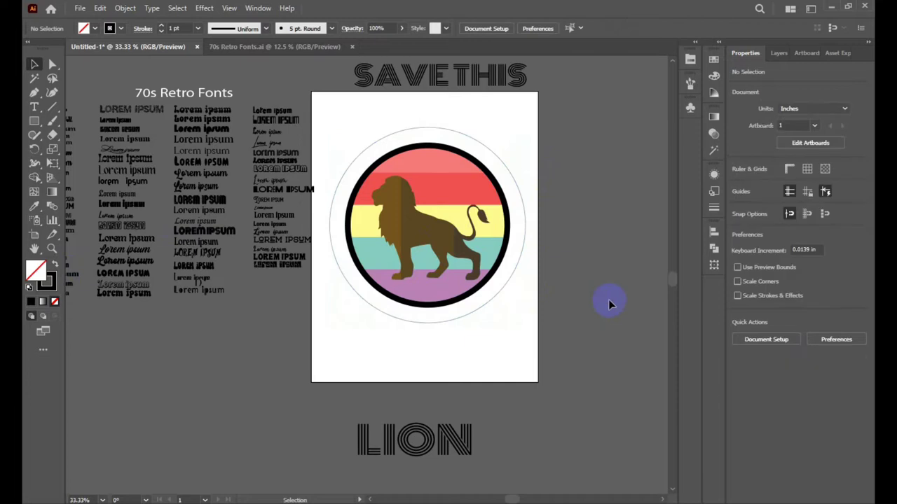
pyautogui.moveTo(53, 134); pyautogui.dragTo(120, 147)
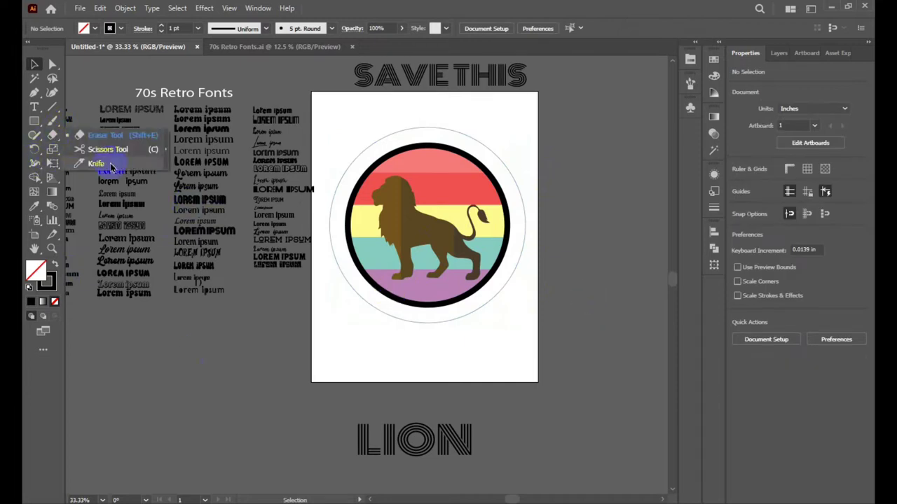
pyautogui.scroll(2, 534, 163)
pyautogui.press('+')
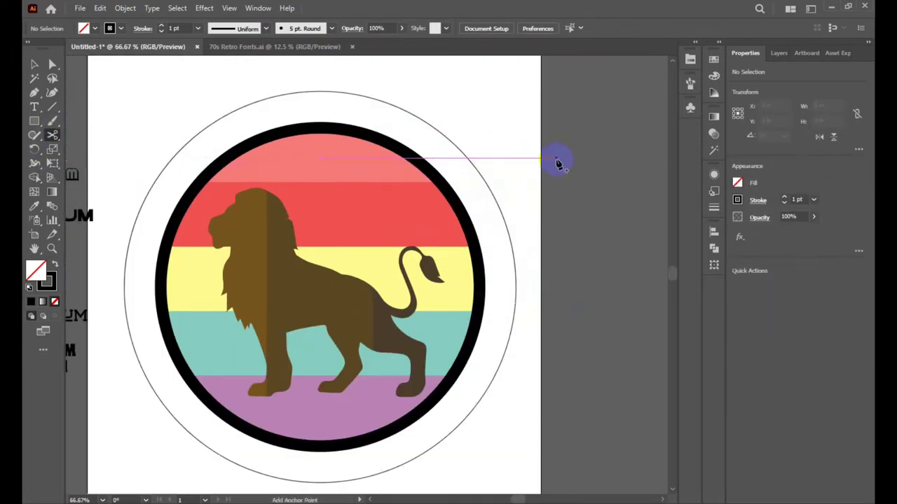
pyautogui.scroll(-2, 557, 163)
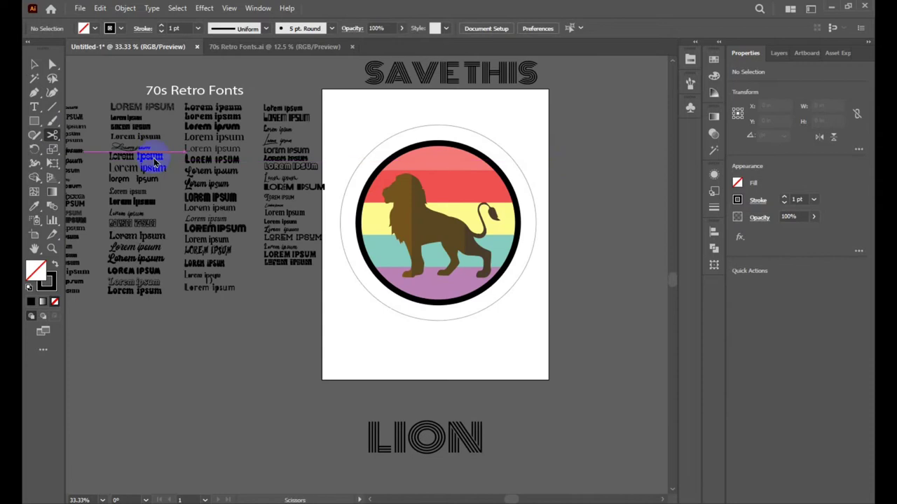
pyautogui.click(35, 119)
pyautogui.moveTo(340, 155)
pyautogui.mouseDown()
pyautogui.moveTo(476, 222)
pyautogui.moveTo(545, 232)
pyautogui.mouseUp()
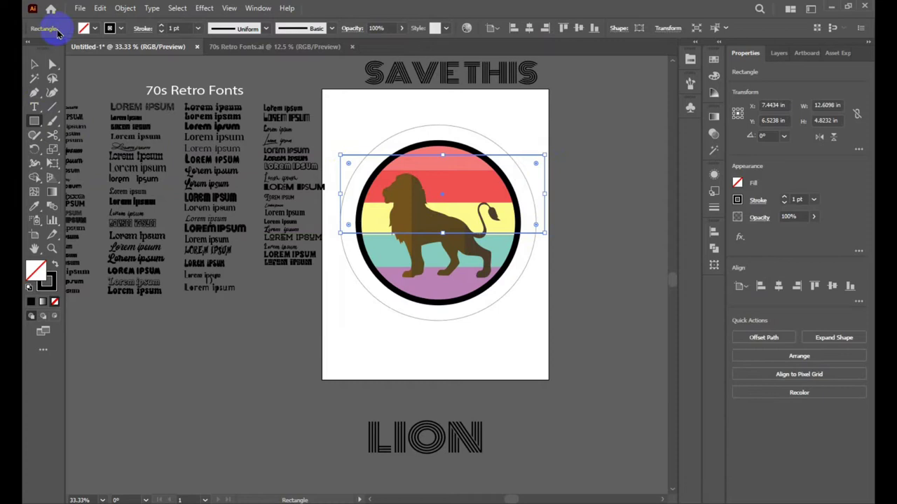
pyautogui.click(56, 264)
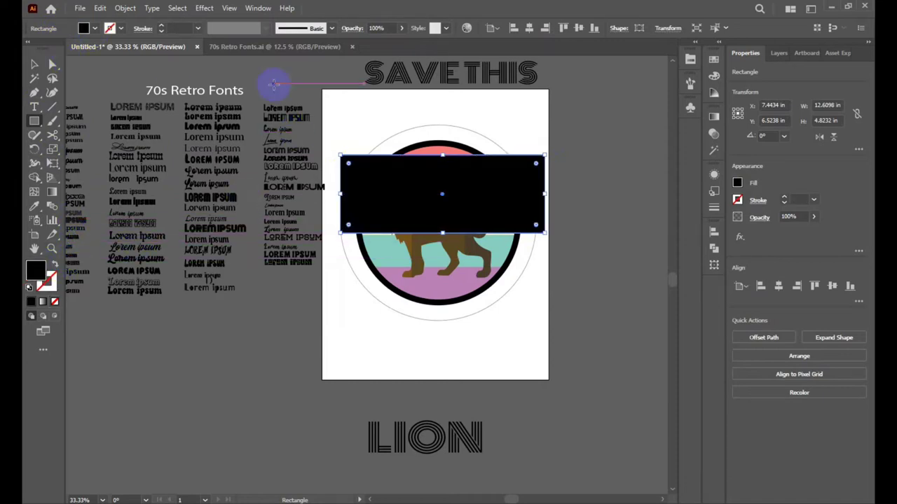
# Cut the outer circle with Scissors where it crosses the rectangle's top edge on the left.
pyautogui.click(51, 133)
pyautogui.scroll(3, 456, 130)
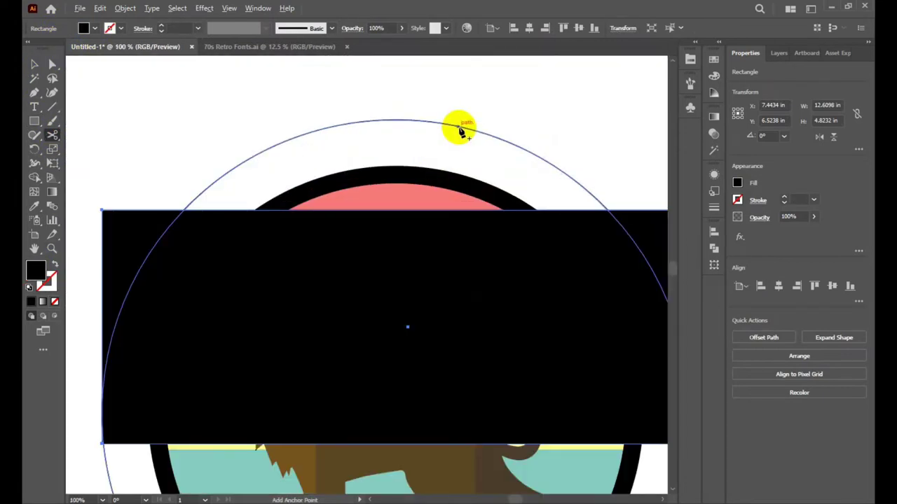
pyautogui.click(184, 209)
pyautogui.scroll(3, 186, 209)
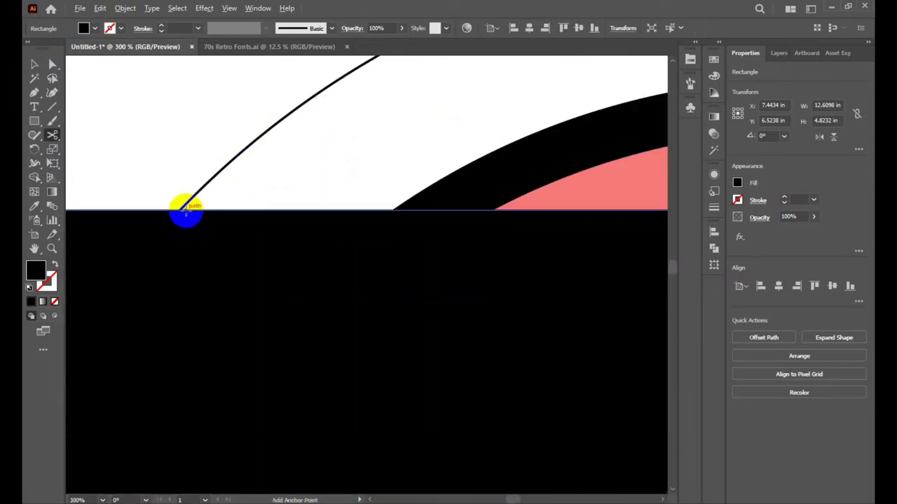
pyautogui.click(179, 207)
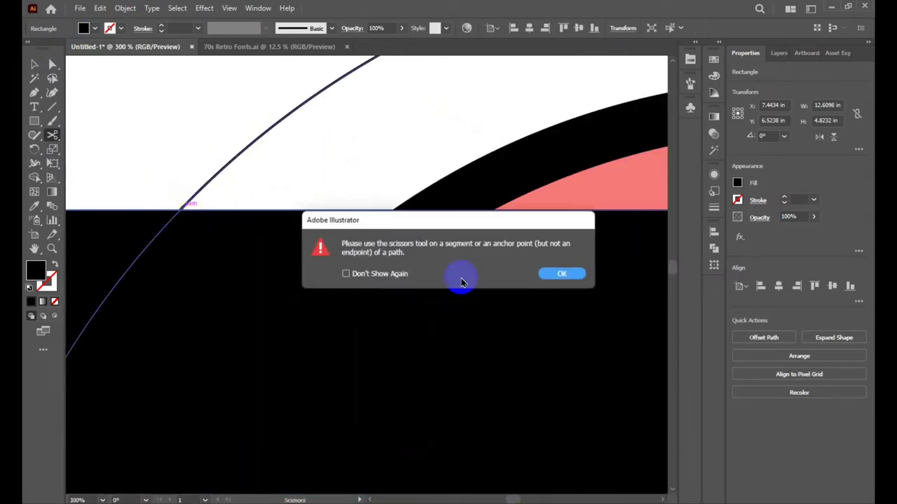
pyautogui.click(567, 274)
pyautogui.scroll(5, 186, 204)
pyautogui.click(161, 268)
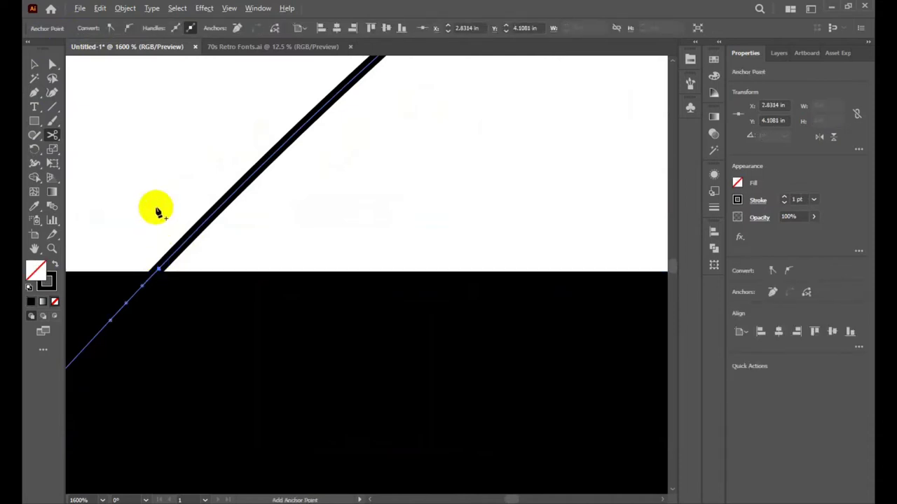
# Cut the outer circle at its right-side crossing with the rectangle's top edge.
pyautogui.hotkey('ctrl', '0')
pyautogui.scroll(5, 324, 200)
pyautogui.press('c')
pyautogui.click(439, 212)
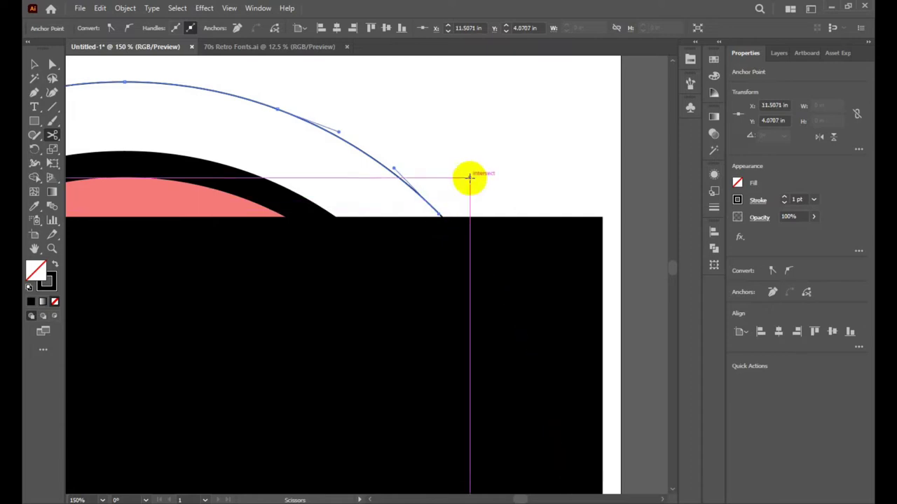
pyautogui.scroll(-5, 470, 175)
pyautogui.click(34, 63)
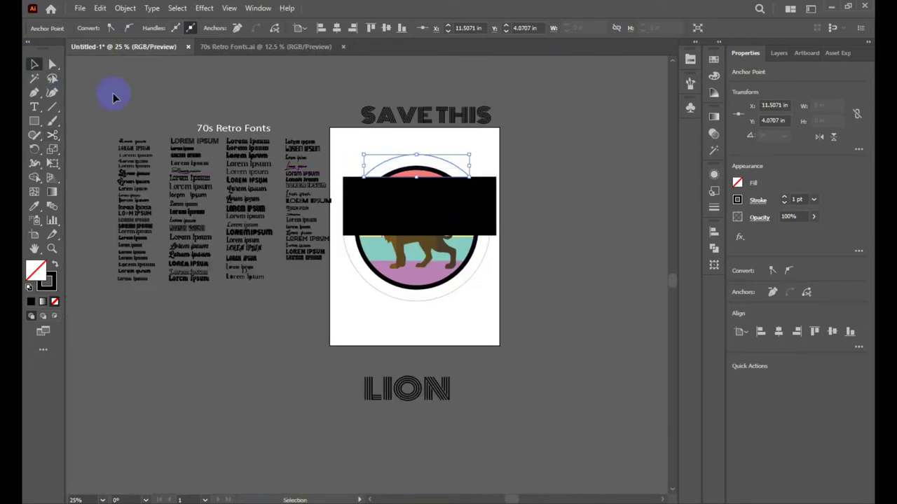
# Move the black rectangle 4.41 in lower, over the badge's lower half.
pyautogui.click(474, 318)
pyautogui.moveTo(428, 213); pyautogui.dragTo(429, 267)
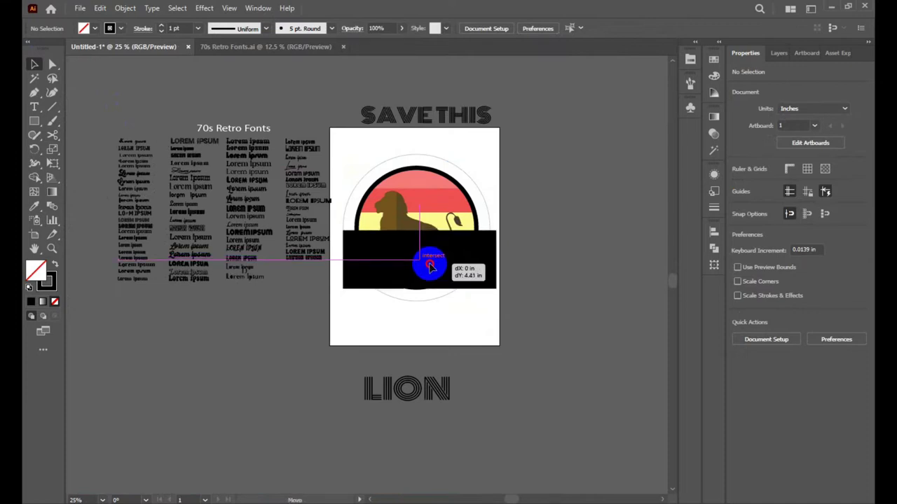
pyautogui.moveTo(430, 265); pyautogui.dragTo(431, 267)
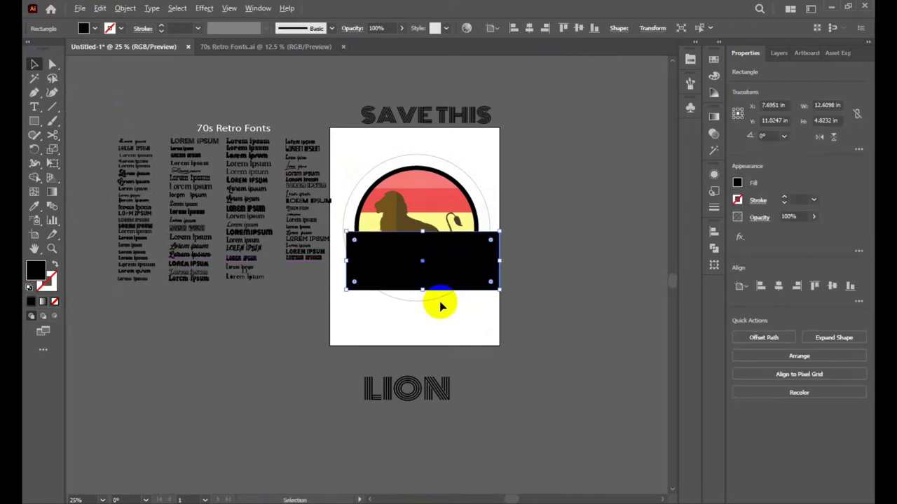
pyautogui.scroll(4, 440, 301)
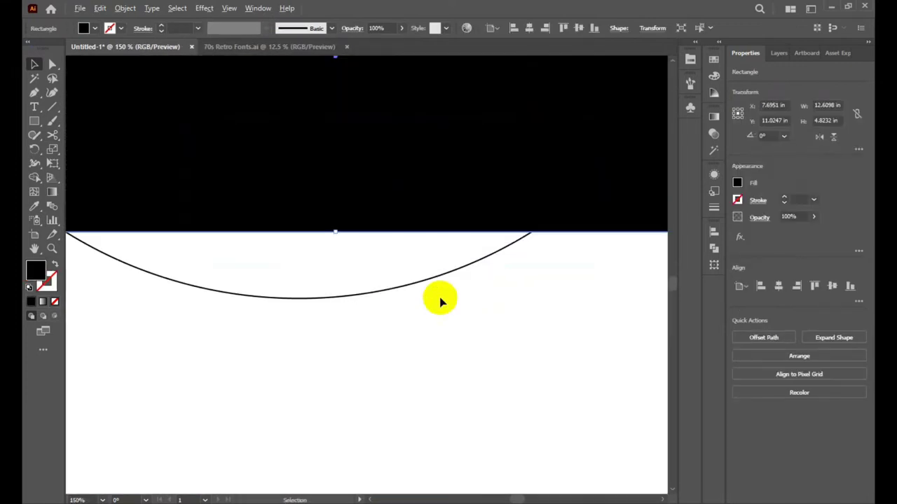
# Cut the outer circle at both rectangle bottom-edge crossings, then drag the rectangle away.
pyautogui.click(51, 137)
pyautogui.scroll(3, 268, 283)
pyautogui.scroll(-2, 276, 190)
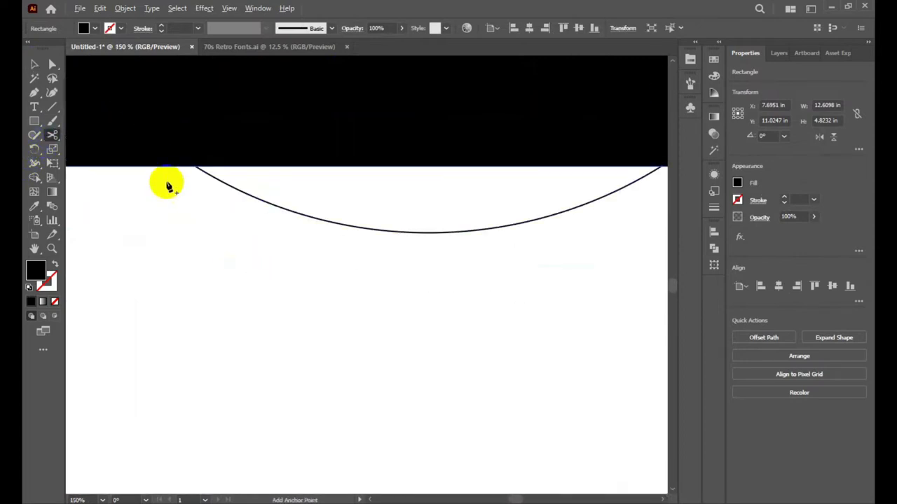
pyautogui.scroll(4, 184, 172)
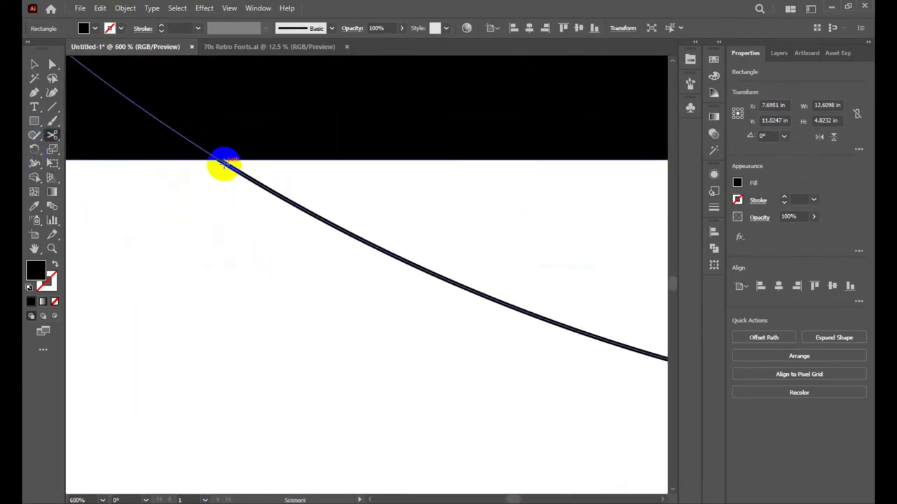
pyautogui.click(223, 164)
pyautogui.scroll(-2, 184, 208)
pyautogui.scroll(-2, 176, 206)
pyautogui.scroll(3, 494, 206)
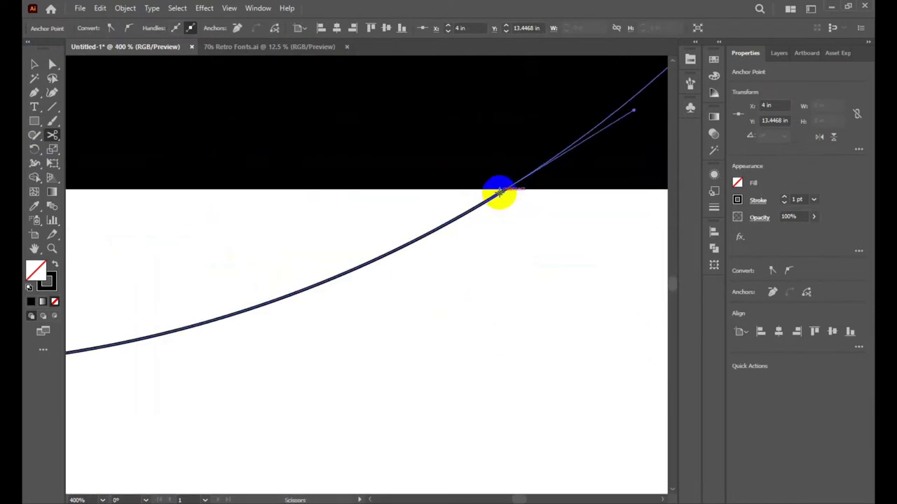
pyautogui.click(499, 192)
pyautogui.scroll(-5, 510, 236)
pyautogui.click(34, 64)
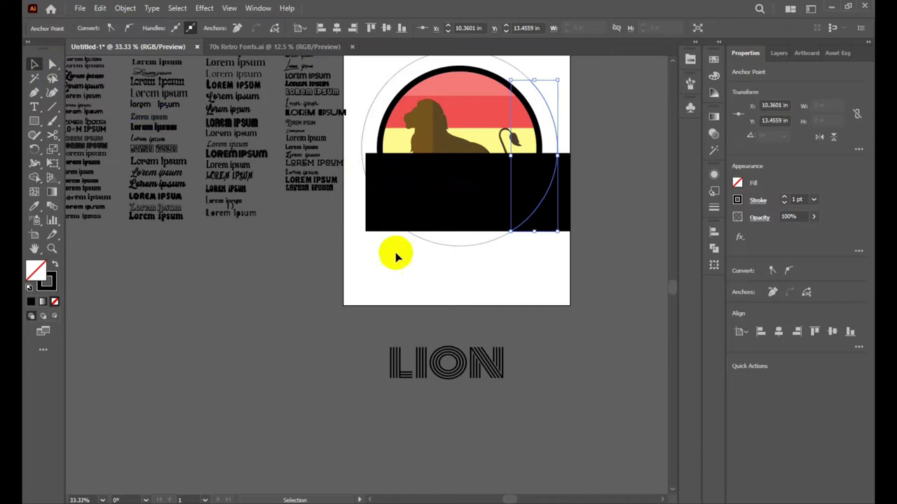
pyautogui.moveTo(448, 215); pyautogui.dragTo(185, 369)
# Delete the black rectangle and the outer circle's left and right side arcs.
pyautogui.press('Delete')
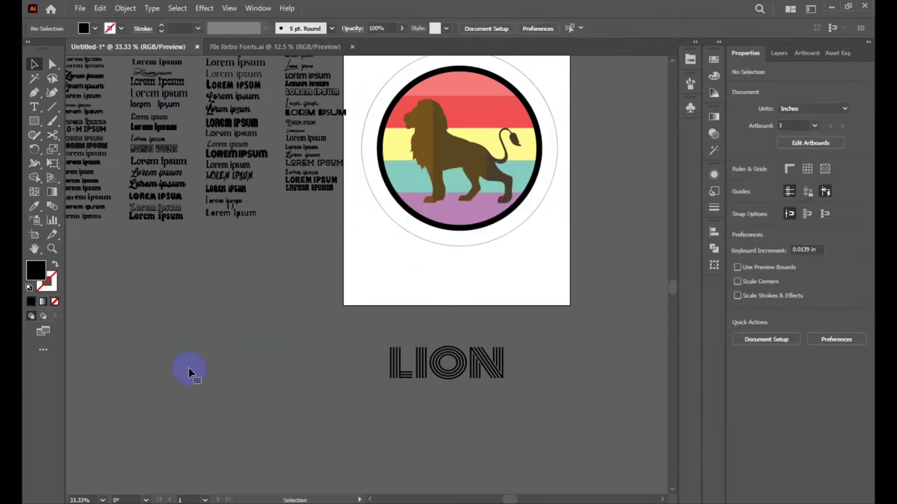
pyautogui.moveTo(556, 170); pyautogui.dragTo(639, 183)
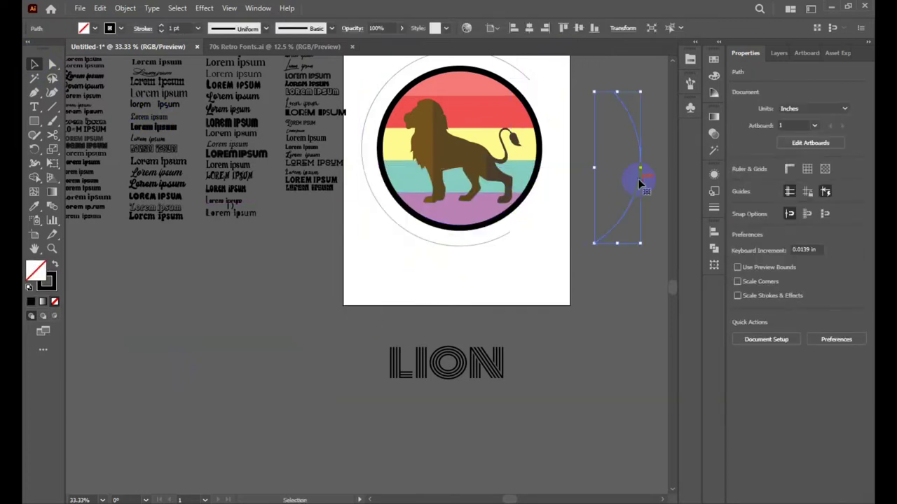
pyautogui.press('Delete')
pyautogui.click(352, 145)
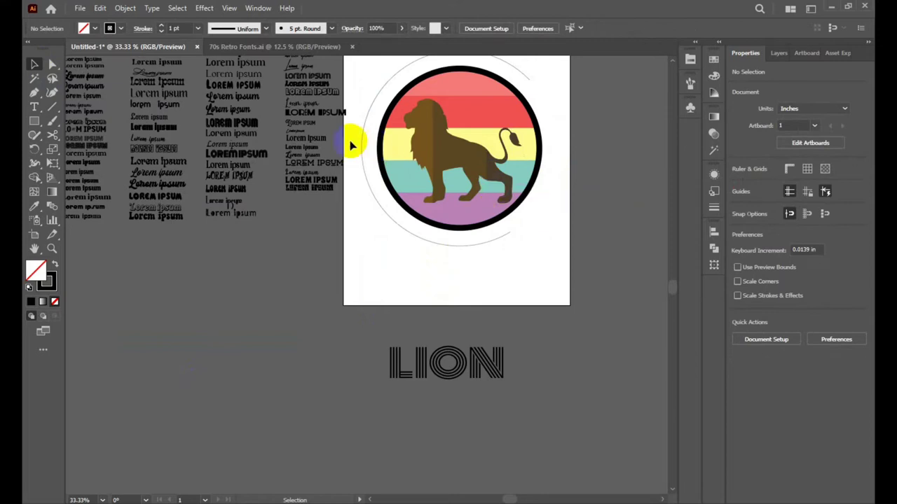
pyautogui.moveTo(364, 146); pyautogui.dragTo(352, 197)
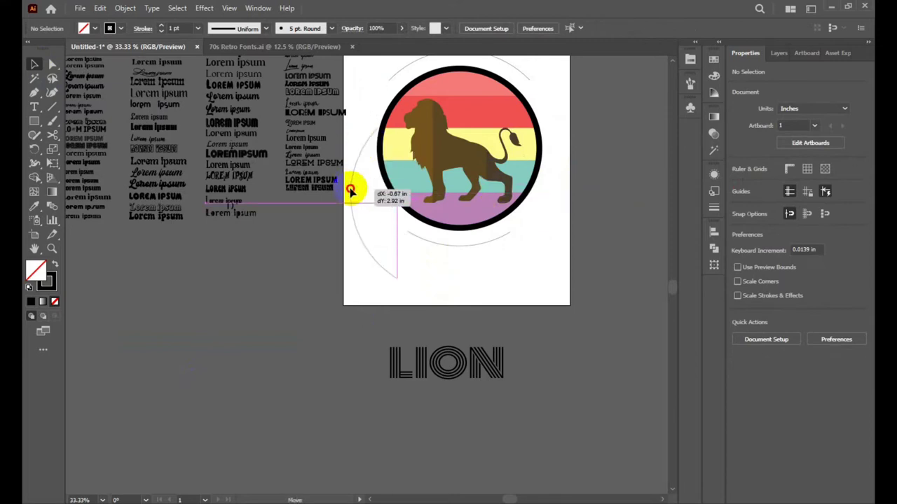
pyautogui.press('Delete')
# Scale the SAVE THIS title slightly smaller.
pyautogui.scroll(-1, 303, 196)
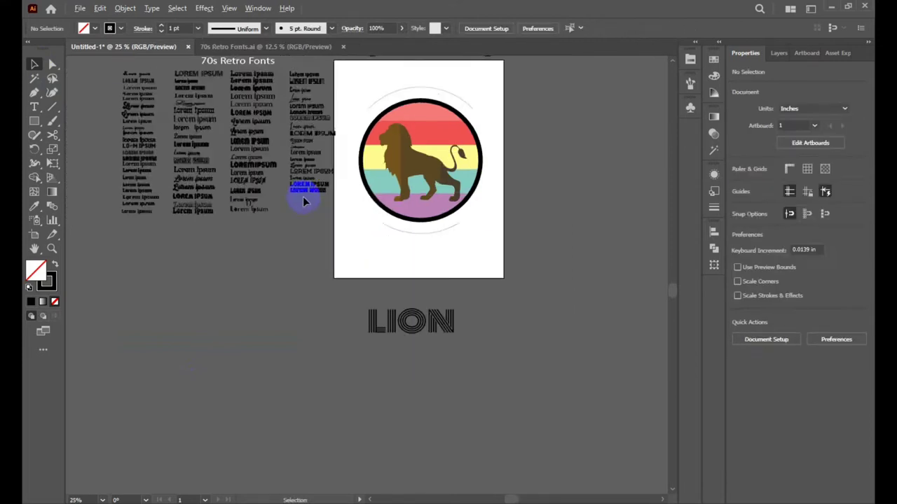
pyautogui.scroll(-1, 303, 196)
pyautogui.scroll(2, 525, 147)
pyautogui.click(415, 185)
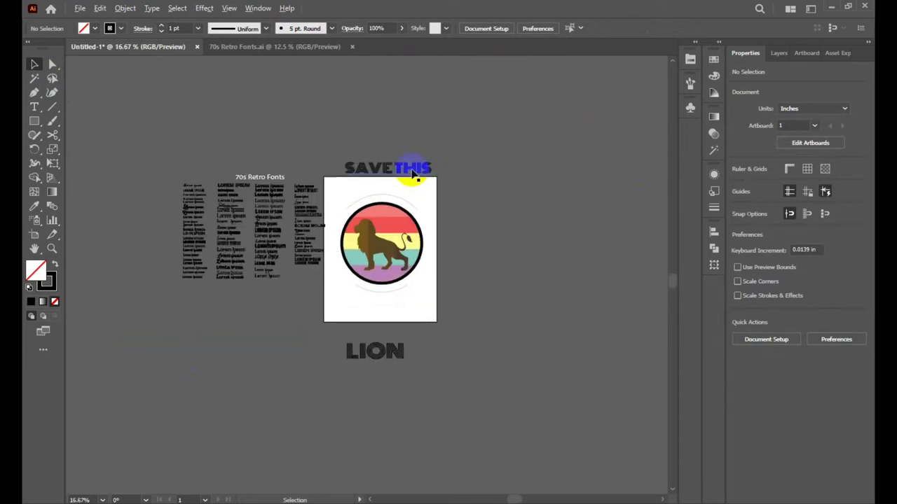
pyautogui.click(413, 171)
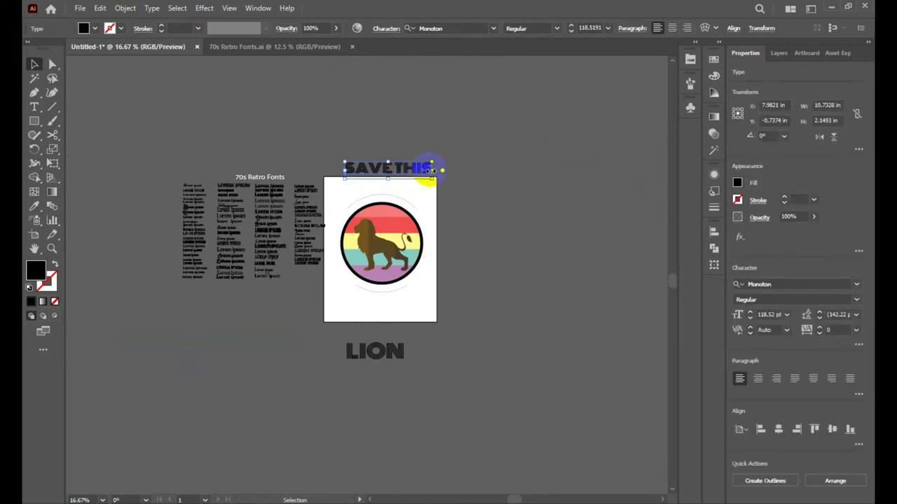
pyautogui.moveTo(429, 169); pyautogui.dragTo(430, 171)
pyautogui.click(472, 179)
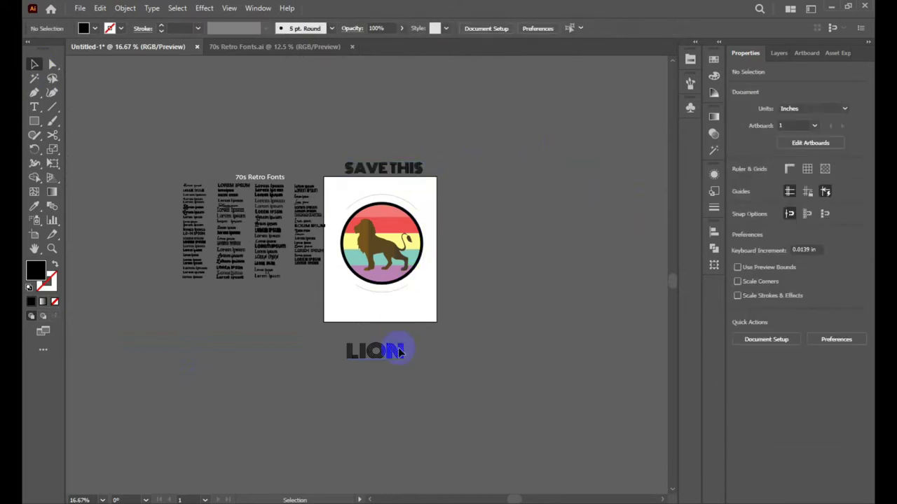
pyautogui.scroll(4, 427, 179)
pyautogui.scroll(-4, 429, 178)
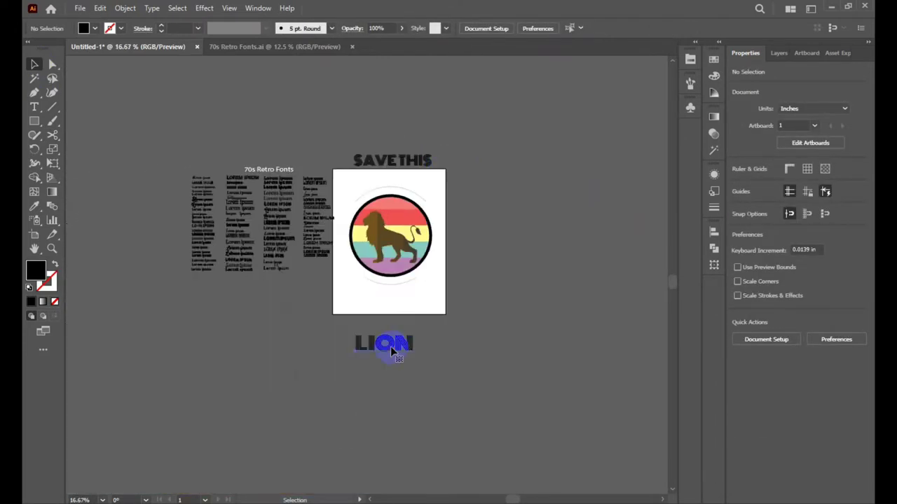
pyautogui.click(392, 349)
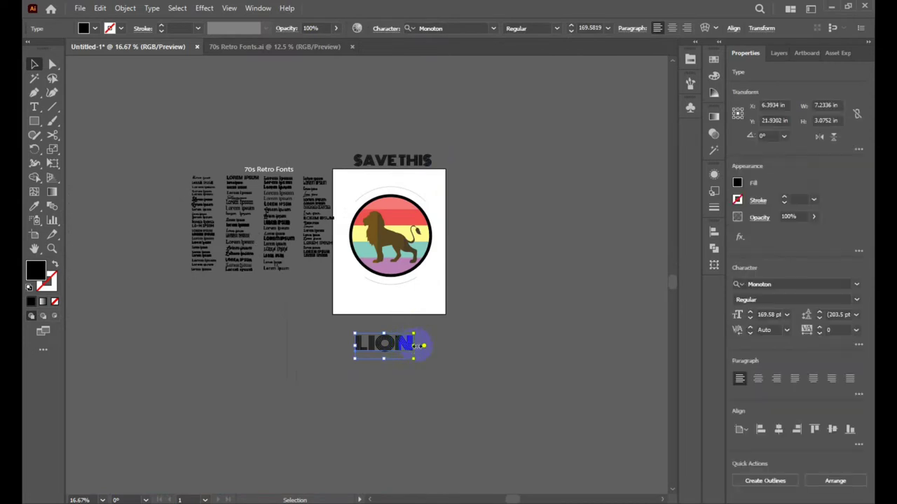
pyautogui.click(476, 350)
pyautogui.scroll(3, 404, 164)
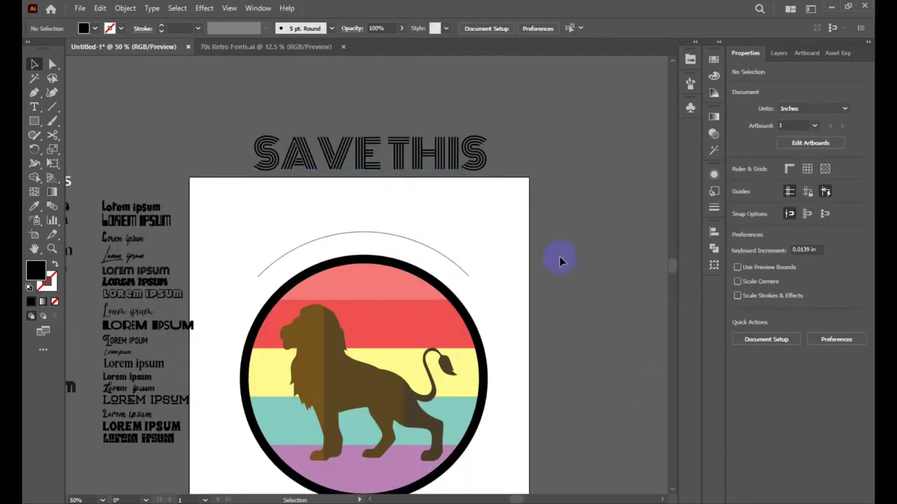
# Show the Brushes panel and enlarge its list.
pyautogui.click(719, 45)
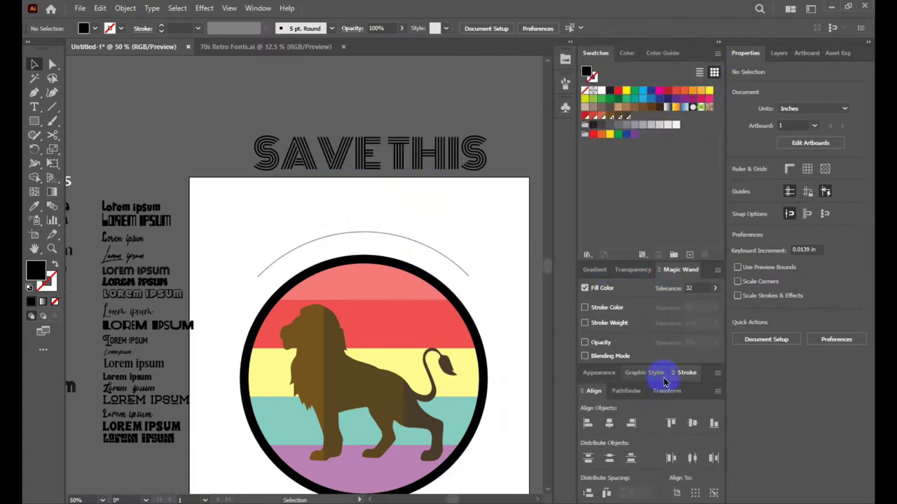
pyautogui.click(565, 83)
pyautogui.click(719, 44)
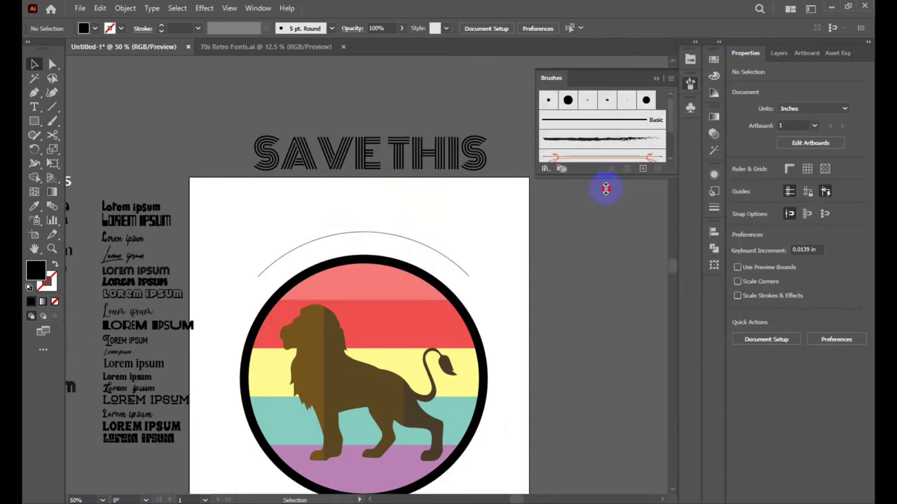
pyautogui.moveTo(604, 153); pyautogui.dragTo(600, 252)
# Convert the SAVE THIS title to outlines.
pyautogui.click(429, 165)
pyautogui.rightClick(429, 165)
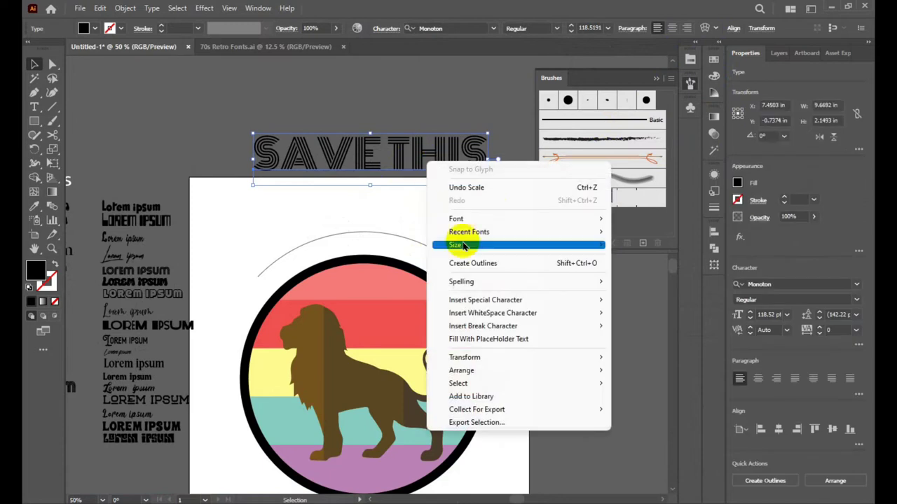
pyautogui.click(509, 263)
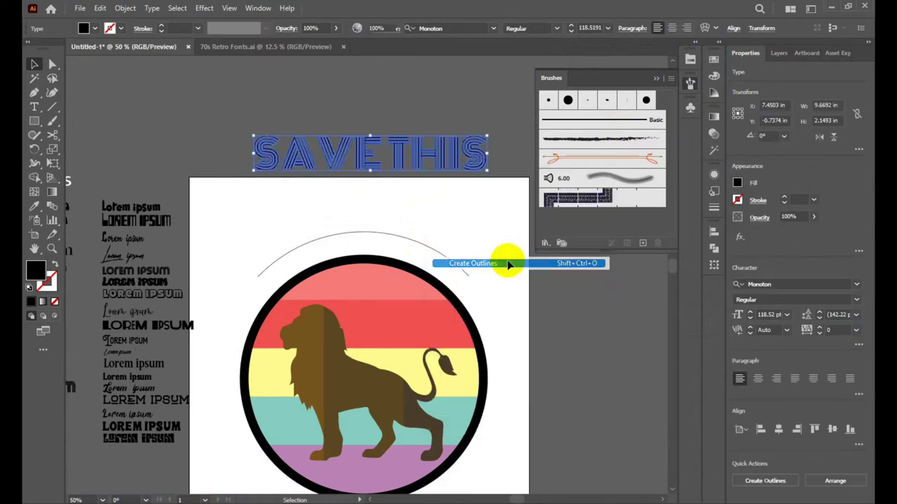
pyautogui.click(624, 290)
# Save the SAVE THIS outlines as an art brush with Tints colorization.
pyautogui.moveTo(403, 162); pyautogui.dragTo(638, 196)
pyautogui.click(413, 287)
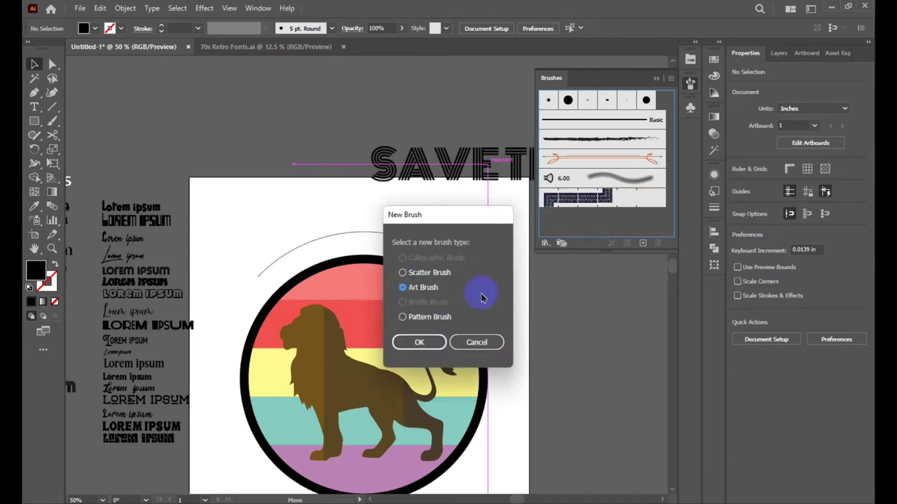
pyautogui.click(419, 342)
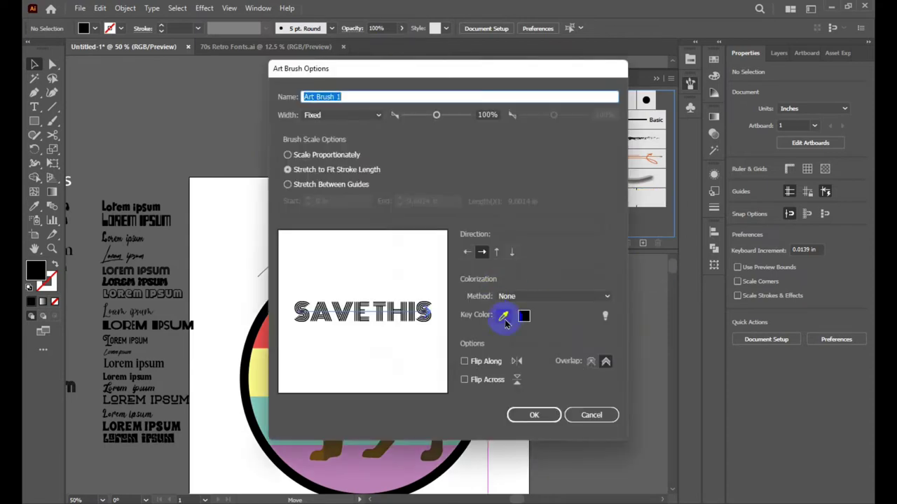
pyautogui.click(535, 299)
pyautogui.click(518, 320)
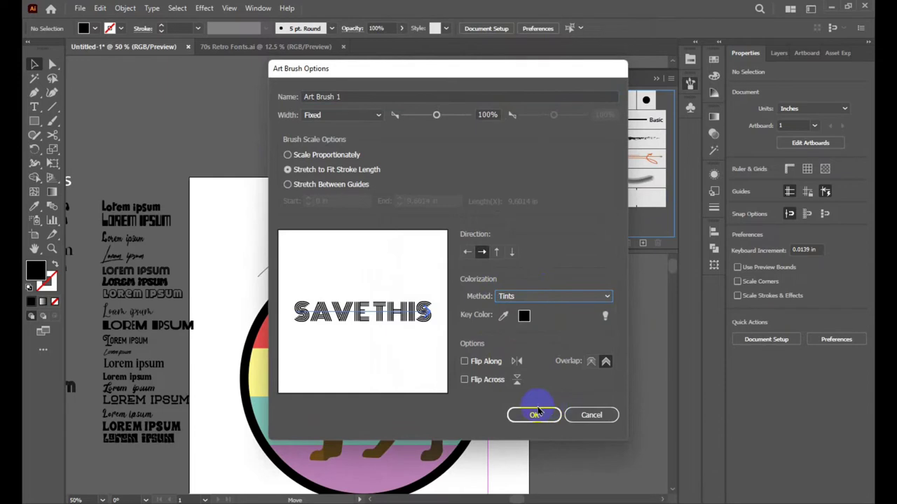
pyautogui.click(536, 415)
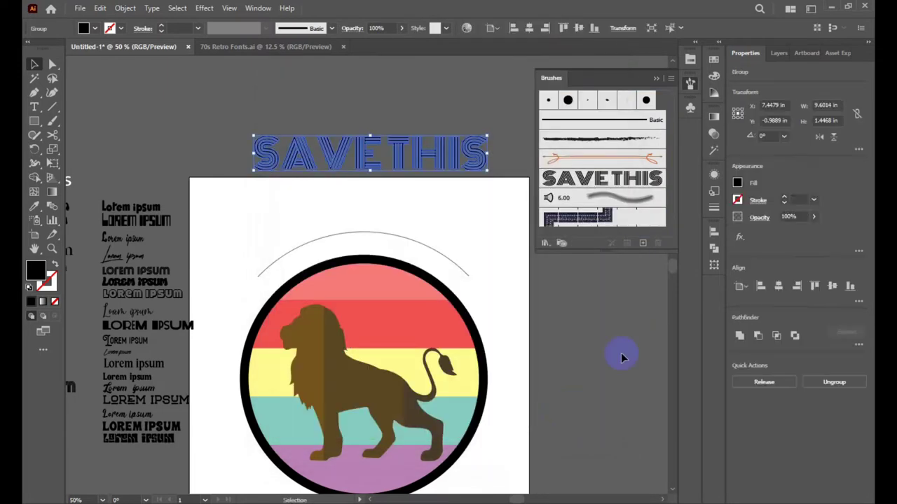
# Apply the SAVE THIS brush to the top arc and reflect it vertically.
pyautogui.click(406, 237)
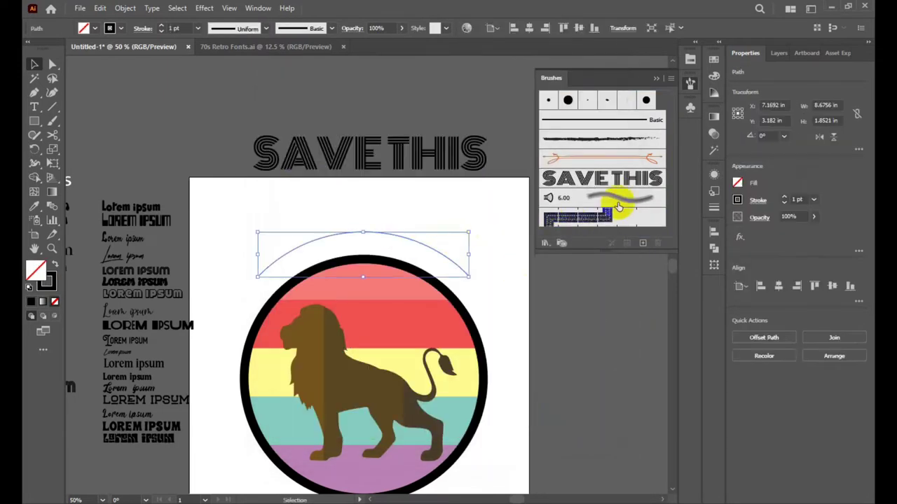
pyautogui.click(612, 180)
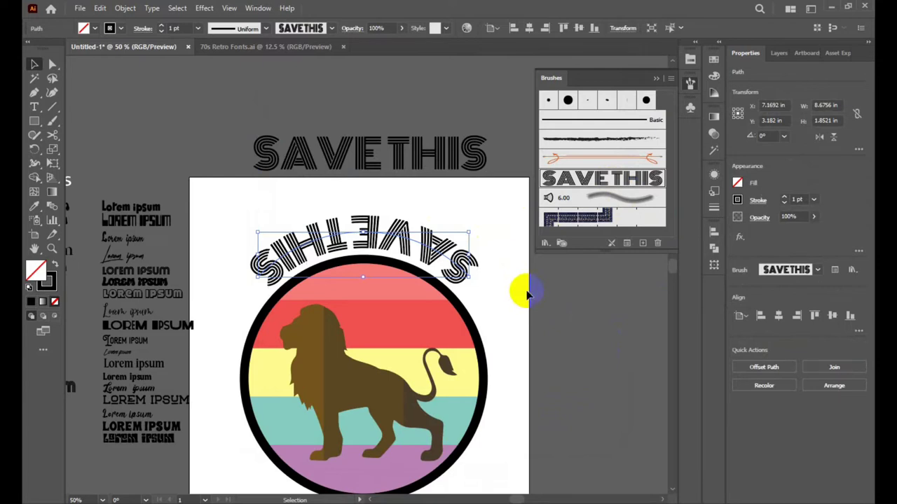
pyautogui.rightClick(409, 243)
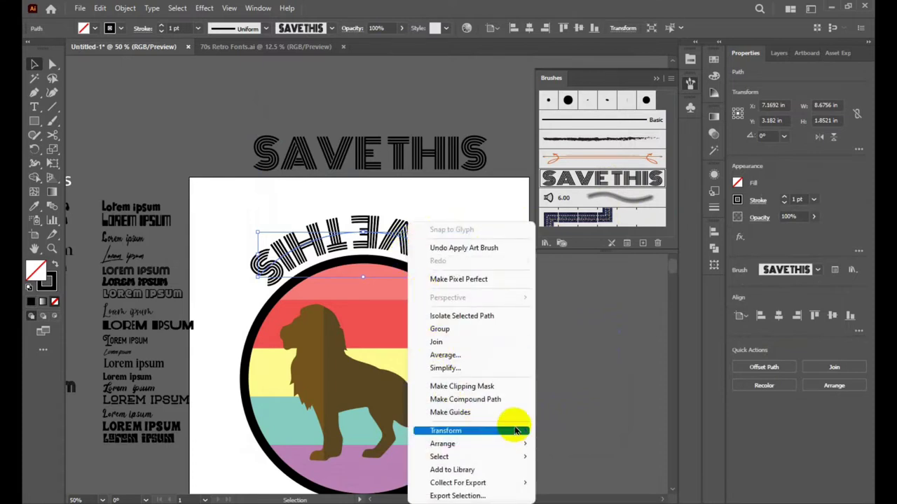
pyautogui.moveTo(445, 431)
pyautogui.click(593, 369)
pyautogui.click(602, 336)
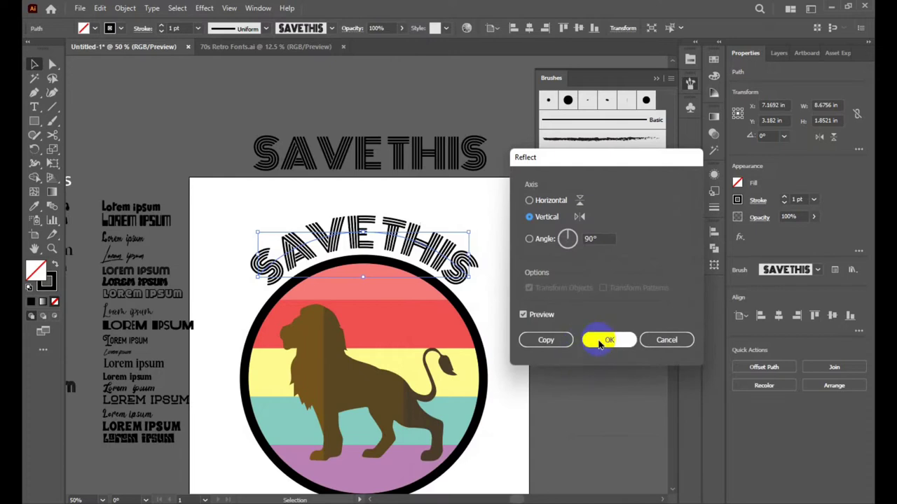
pyautogui.click(598, 355)
pyautogui.hotkey('ctrl', '-')
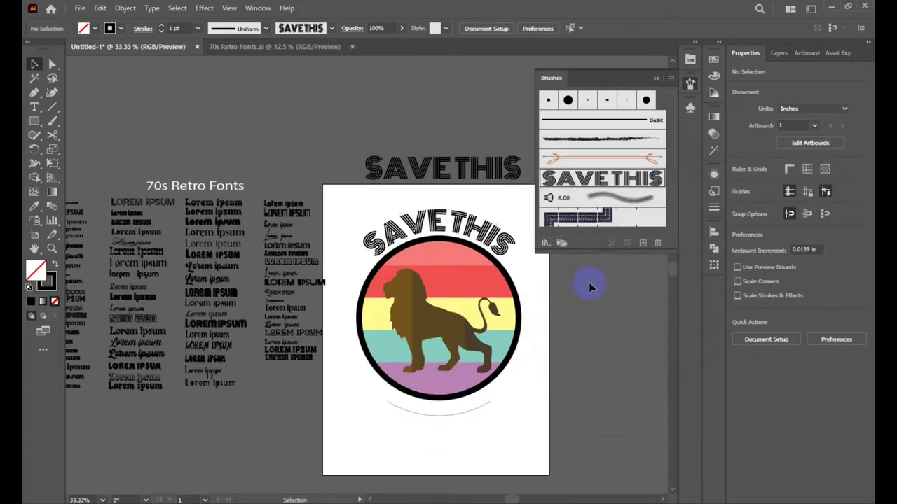
pyautogui.scroll(-1, 589, 282)
# Try adding the live LION text as an art brush, accepting its conversion to outlines.
pyautogui.moveTo(426, 482)
pyautogui.mouseDown()
pyautogui.moveTo(606, 190)
pyautogui.moveTo(570, 228)
pyautogui.mouseUp()
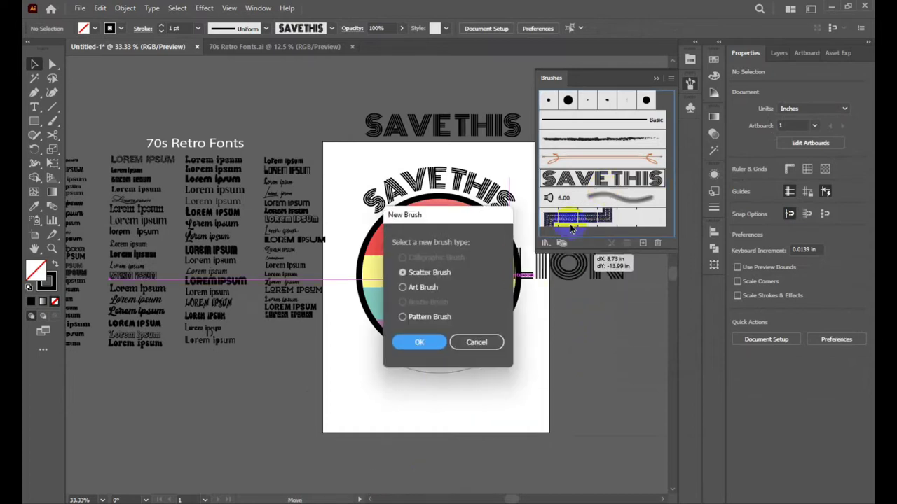
pyautogui.click(434, 297)
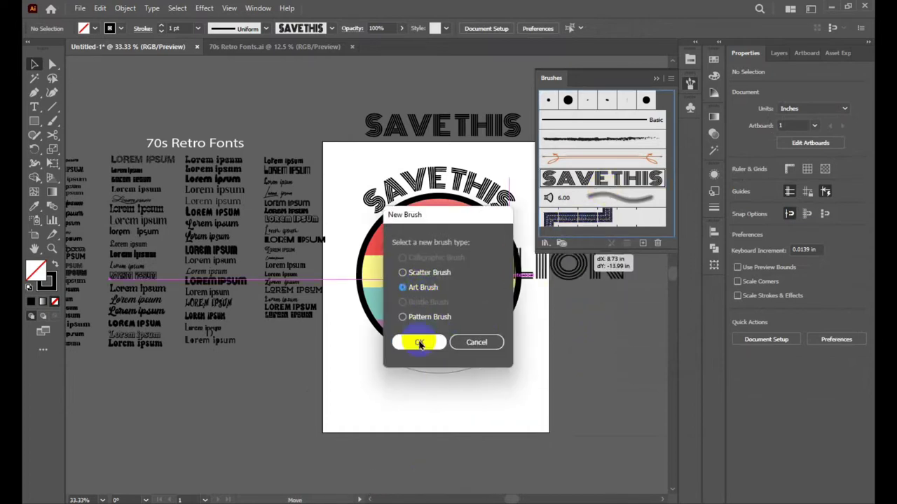
pyautogui.click(419, 342)
pyautogui.click(562, 273)
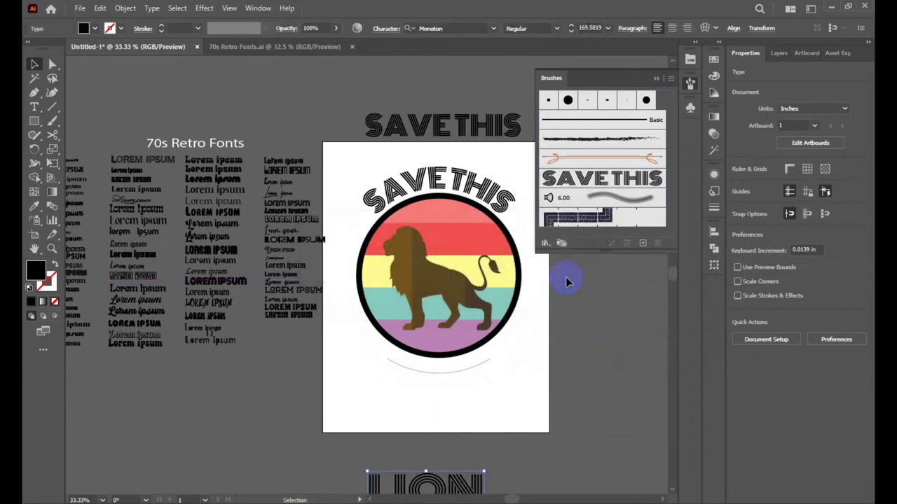
pyautogui.click(607, 212)
pyautogui.scroll(-1, 488, 413)
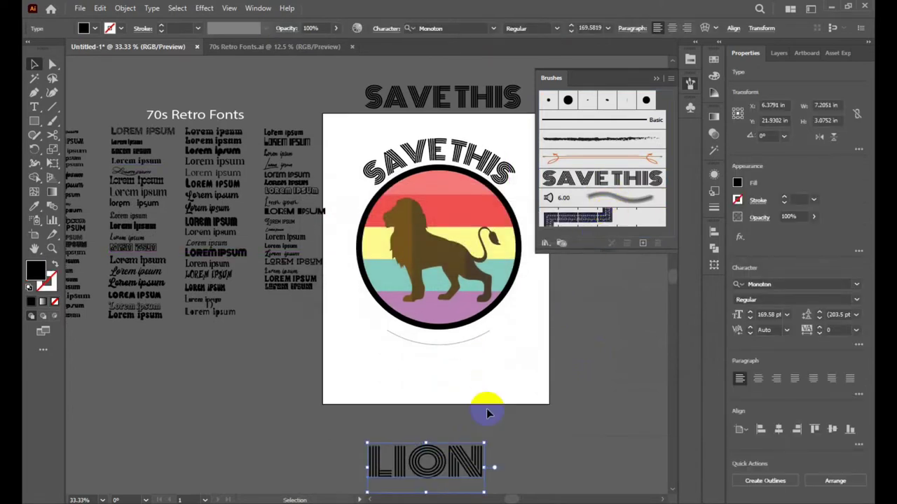
# Outline the LION text and save it as a new art brush with Tints colourization.
pyautogui.rightClick(415, 460)
pyautogui.click(481, 290)
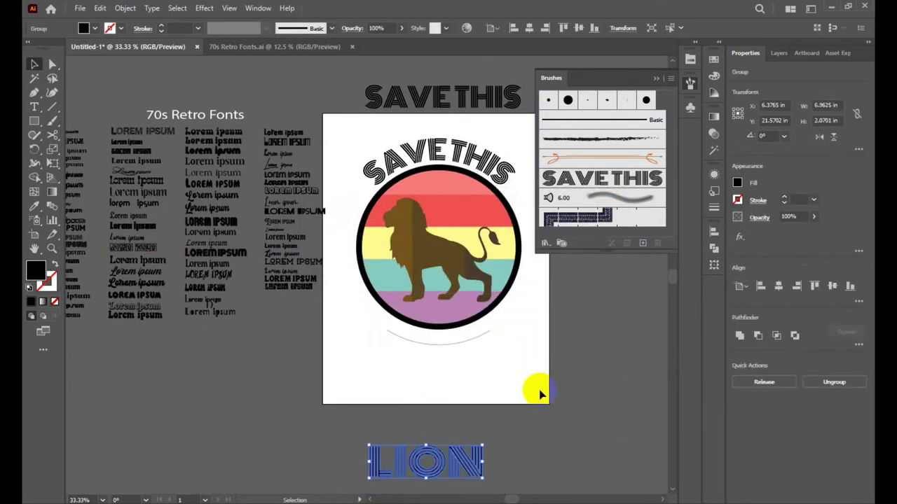
pyautogui.click(536, 427)
pyautogui.moveTo(451, 460); pyautogui.dragTo(594, 198)
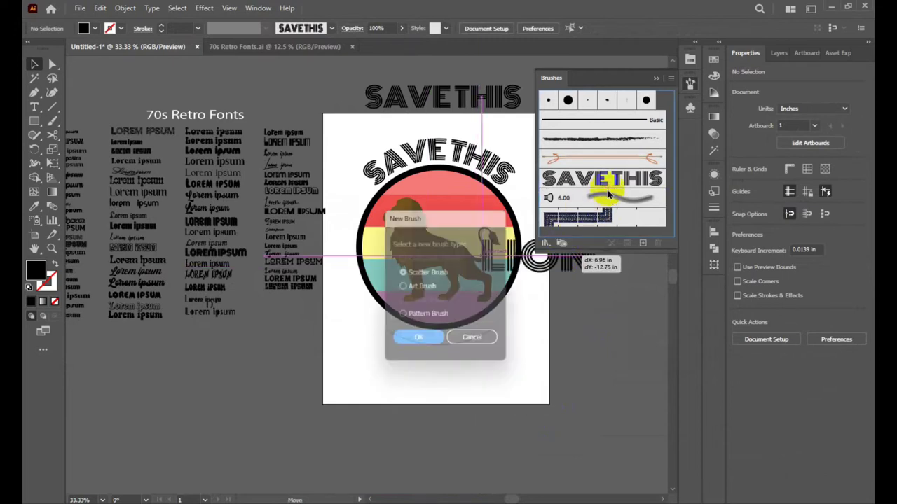
pyautogui.click(417, 287)
pyautogui.click(432, 350)
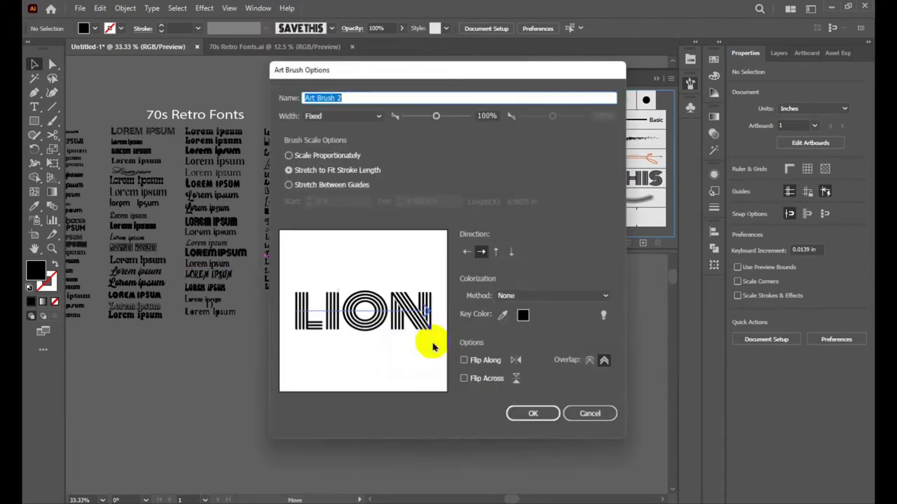
pyautogui.click(536, 296)
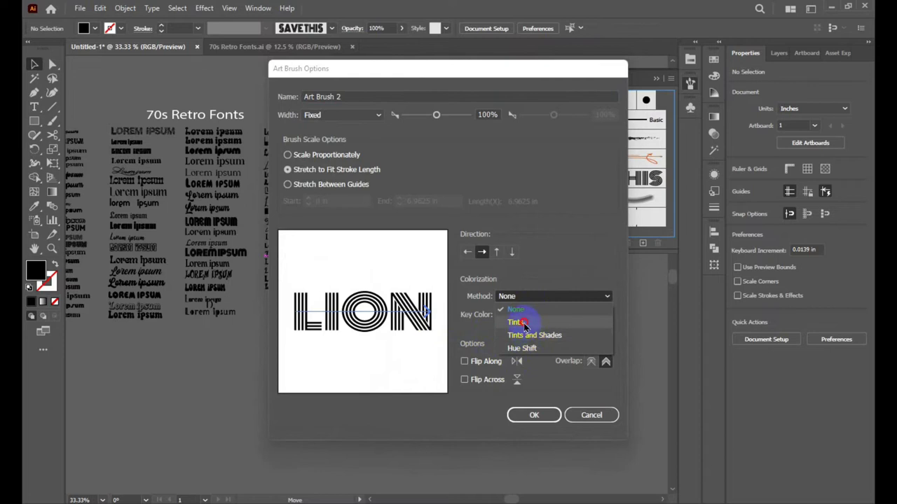
pyautogui.click(516, 322)
pyautogui.click(533, 415)
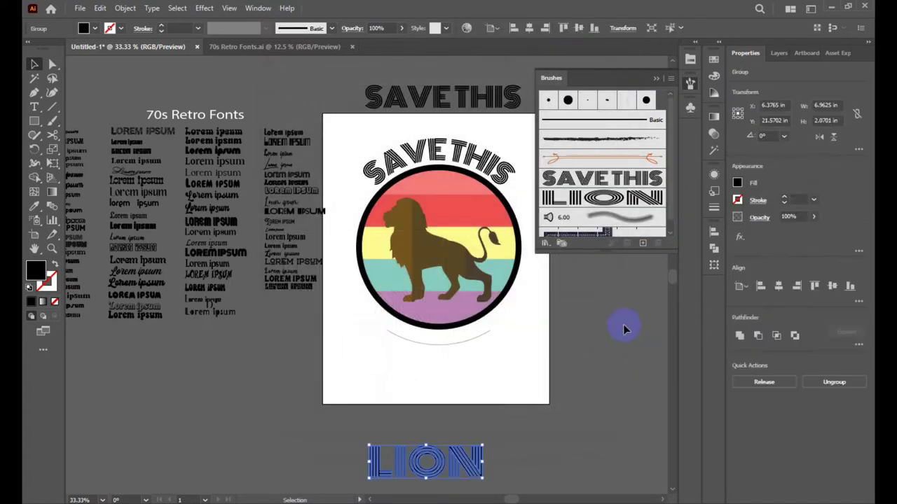
pyautogui.click(625, 330)
# Apply the LION brush to the lower arc beneath the striped circle.
pyautogui.click(460, 347)
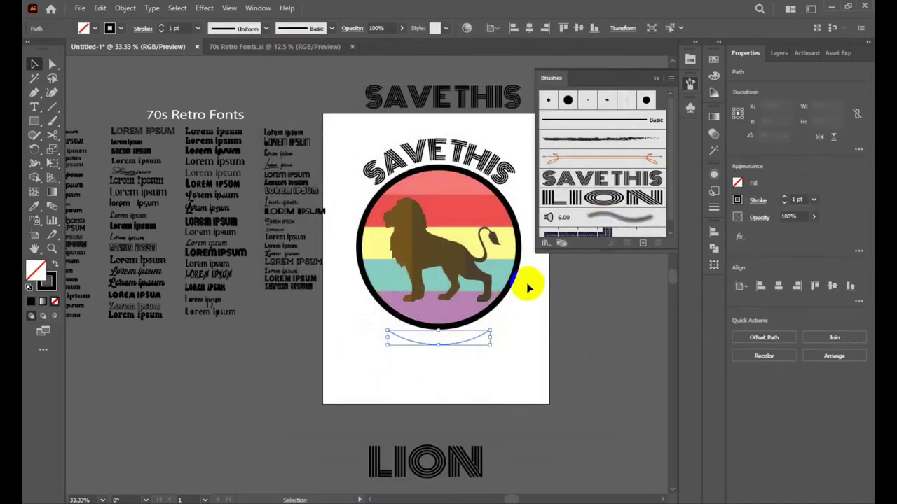
pyautogui.click(606, 197)
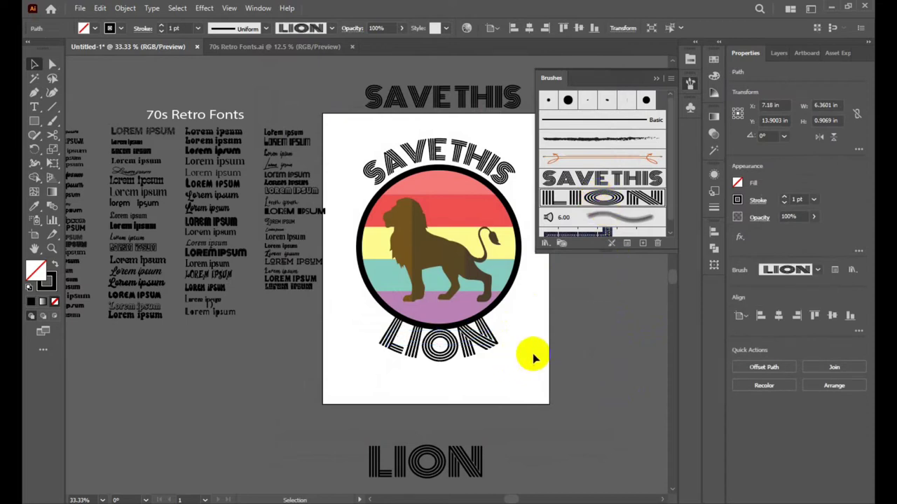
pyautogui.click(530, 356)
pyautogui.moveTo(443, 350); pyautogui.dragTo(443, 350)
pyautogui.click(656, 78)
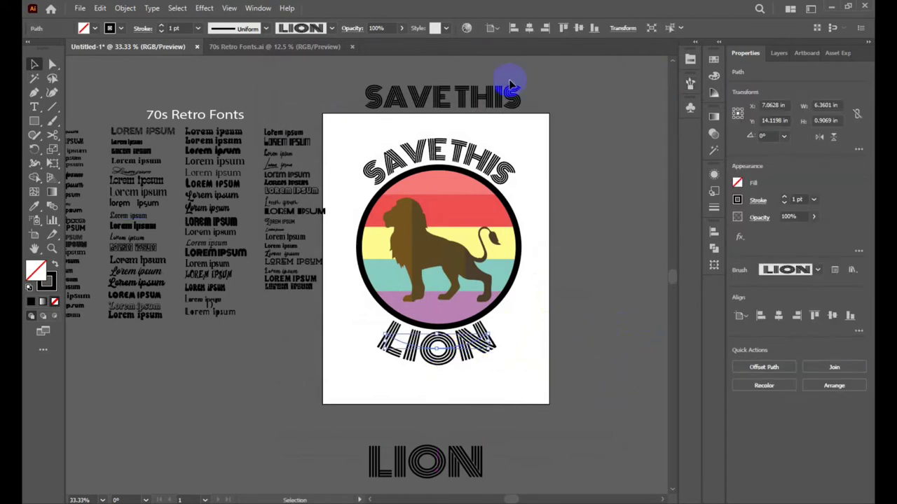
# Delete the spare straight LION text below the page.
pyautogui.click(479, 100)
pyautogui.click(470, 400)
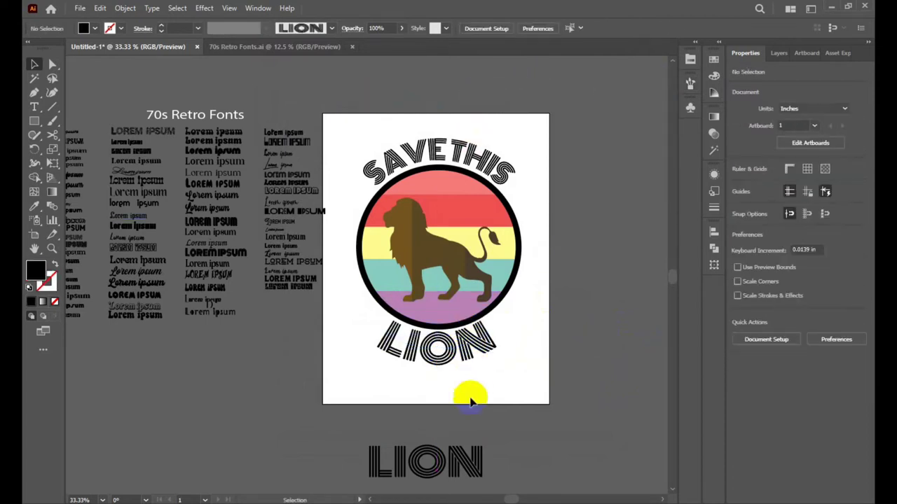
pyautogui.click(459, 454)
pyautogui.press('Delete')
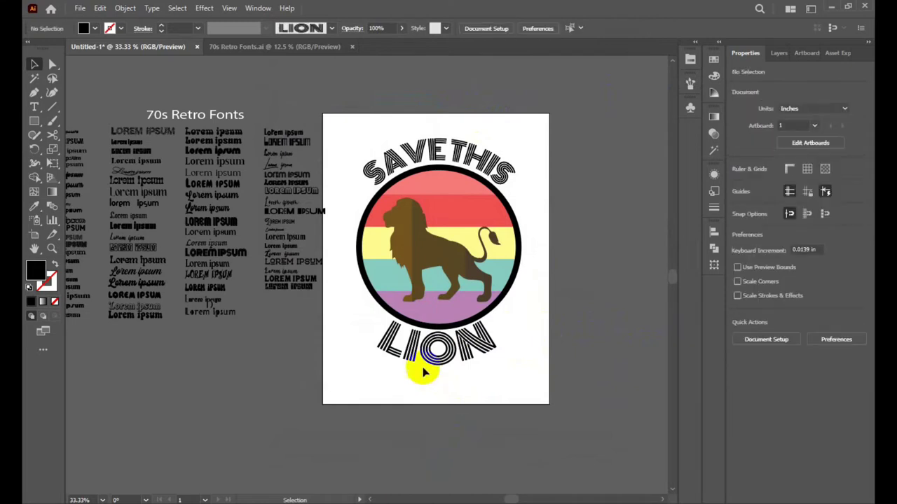
# Set the curved LION stroke to 0.75 pt and nudge it up toward the circle.
pyautogui.click(402, 332)
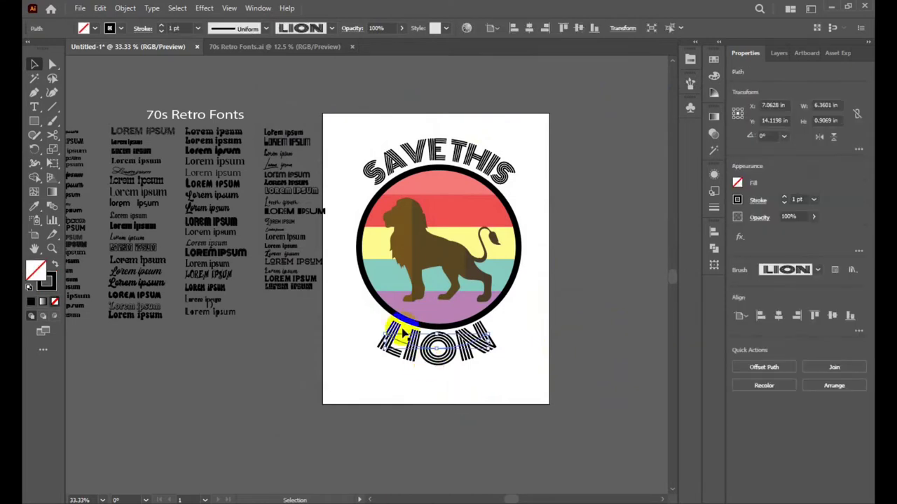
pyautogui.click(162, 32)
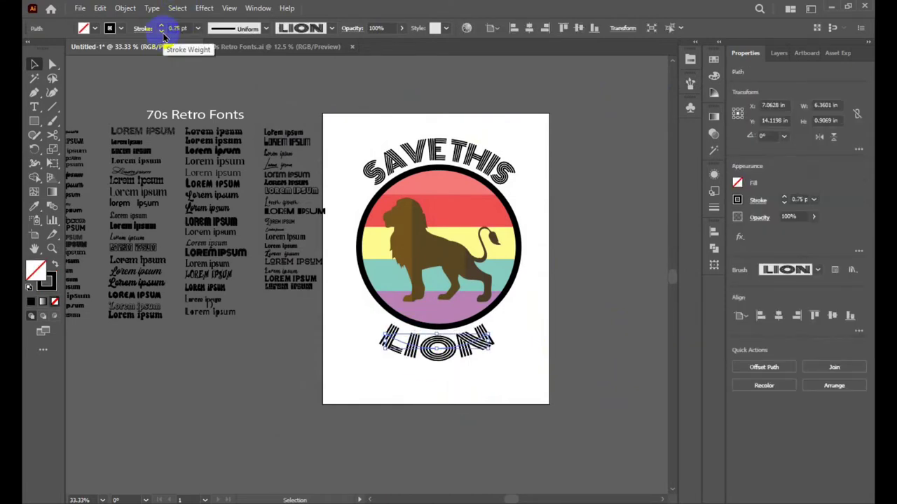
pyautogui.click(529, 322)
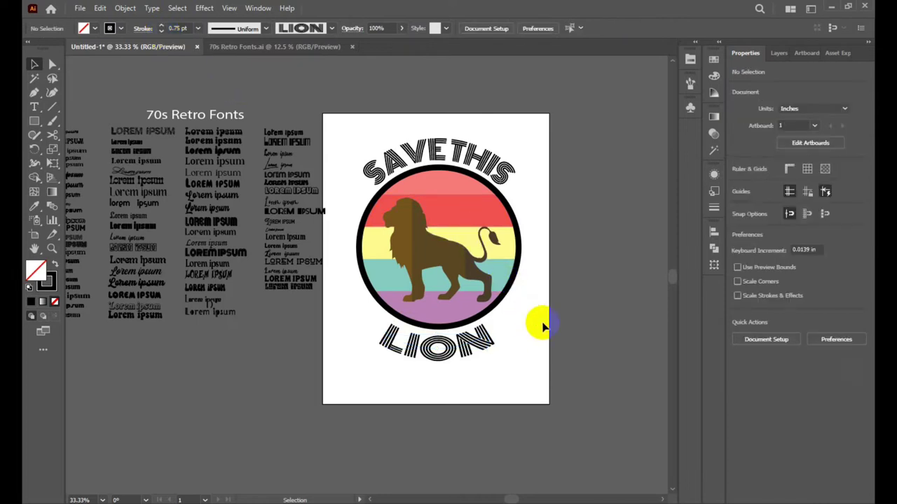
pyautogui.moveTo(423, 360); pyautogui.dragTo(424, 348)
pyautogui.click(526, 381)
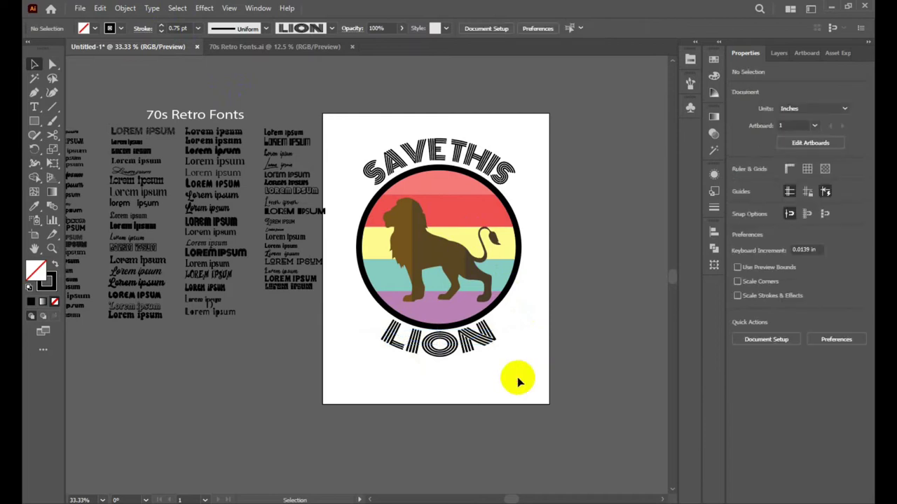
pyautogui.hotkey('ctrl', '-')
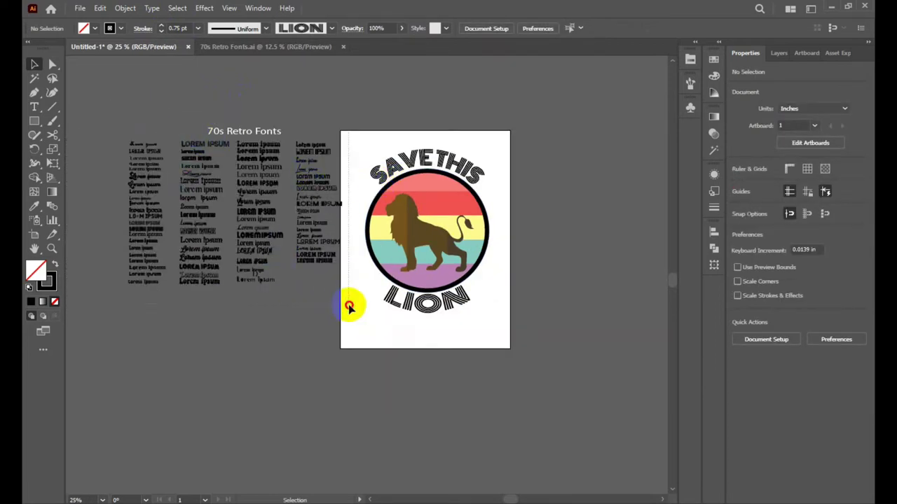
# Delete the 70s Retro Fonts sheet from the artboard.
pyautogui.click(349, 306)
pyautogui.press('Delete')
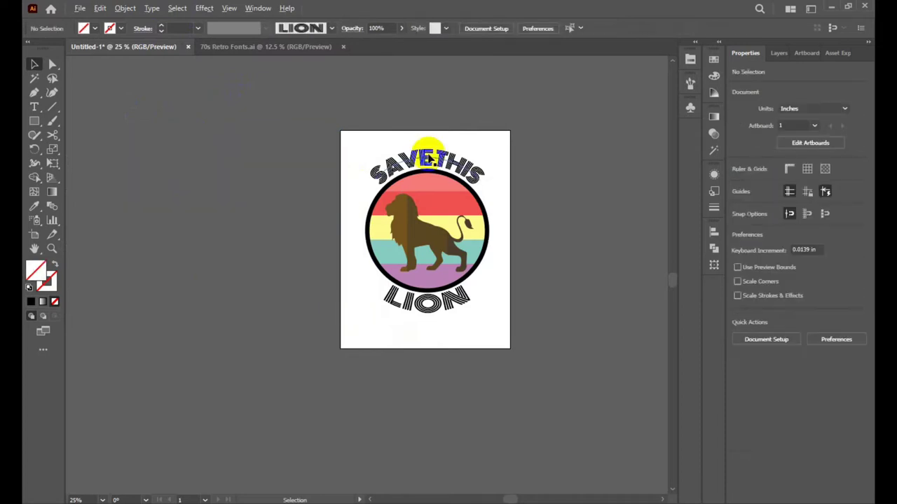
pyautogui.hotkey('ctrl', '+')
# Expand the appearance of the brushed SAVE THIS and LION arcs.
pyautogui.click(429, 157)
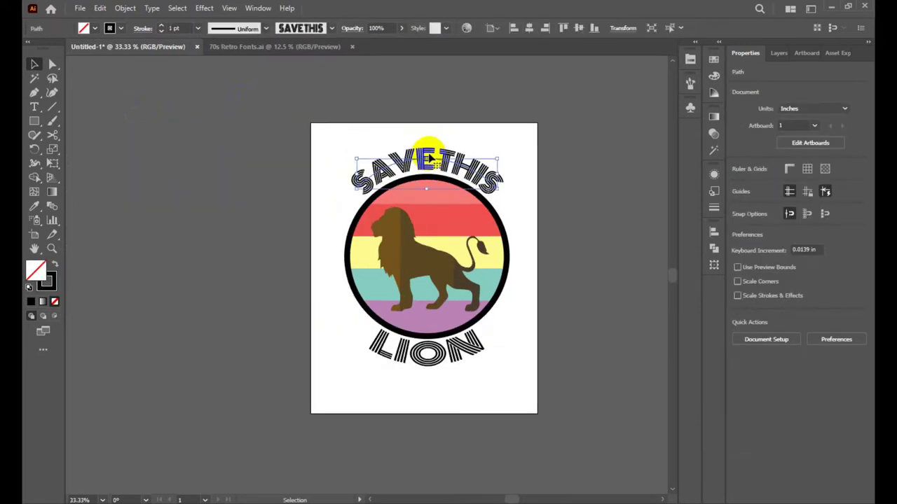
pyautogui.keyDown('shift'); pyautogui.click(434, 354); pyautogui.keyUp('shift')
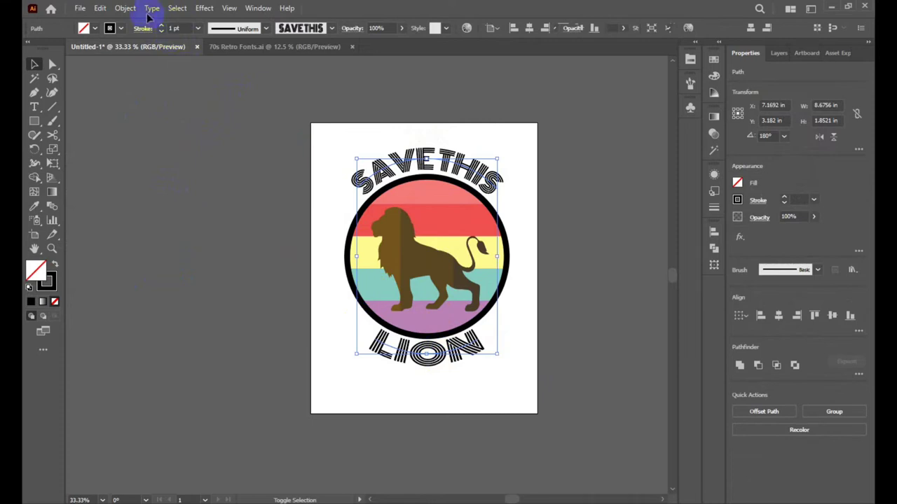
pyautogui.click(125, 8)
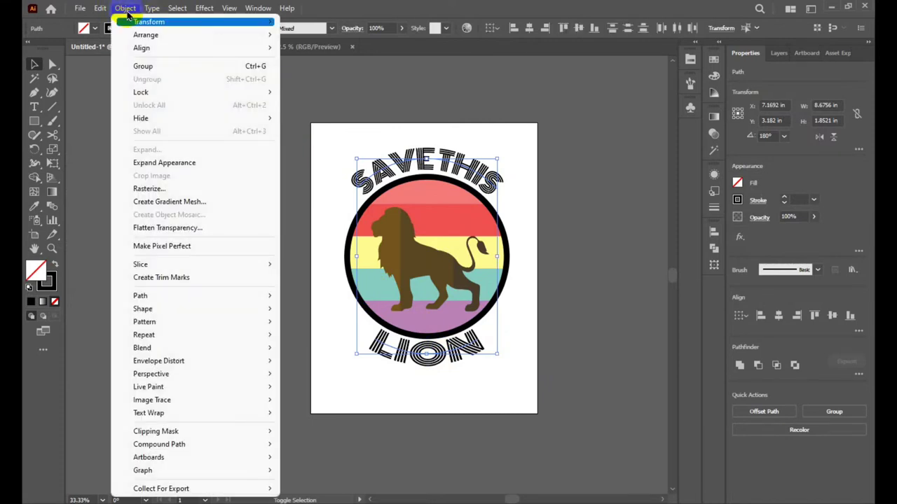
pyautogui.click(150, 163)
pyautogui.click(125, 8)
pyautogui.click(148, 150)
pyautogui.click(562, 223)
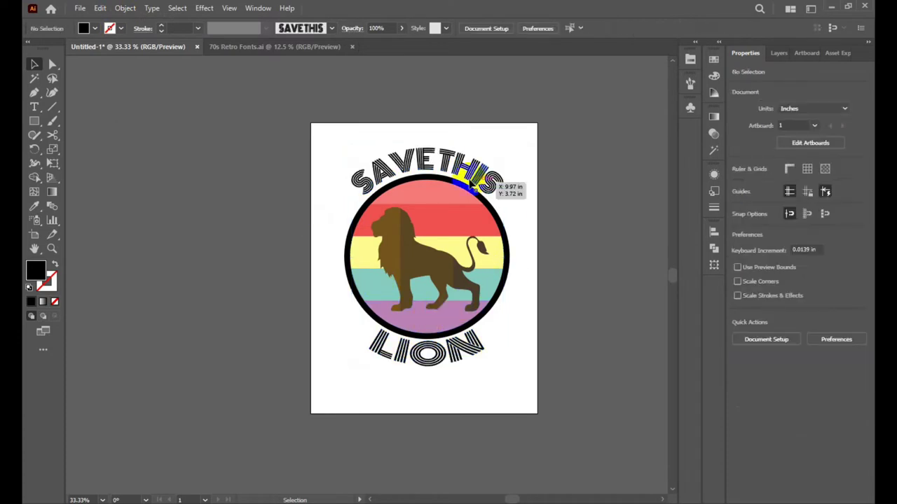
# Ungroup the expanded SAVE THIS and LION lettering into separate letters.
pyautogui.rightClick(456, 162)
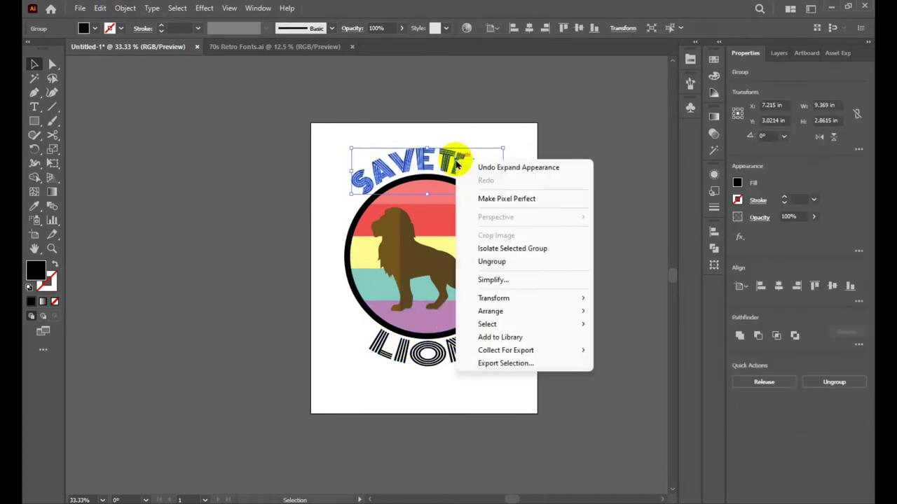
pyautogui.click(509, 263)
pyautogui.click(594, 277)
pyautogui.click(457, 356)
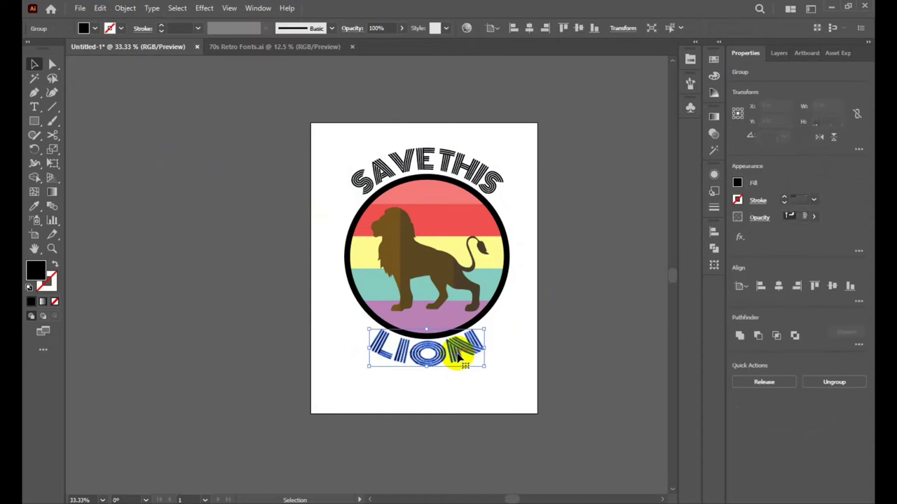
pyautogui.rightClick(458, 354)
pyautogui.click(494, 243)
pyautogui.click(582, 278)
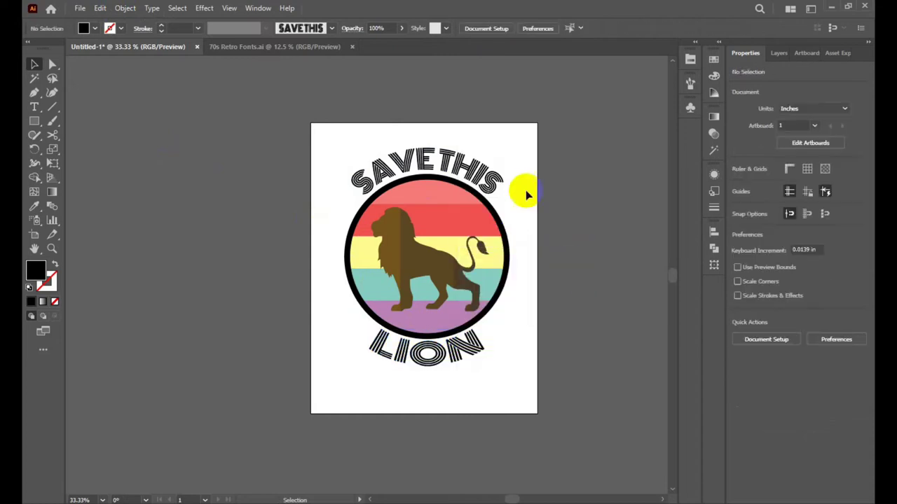
pyautogui.scroll(1, 522, 157)
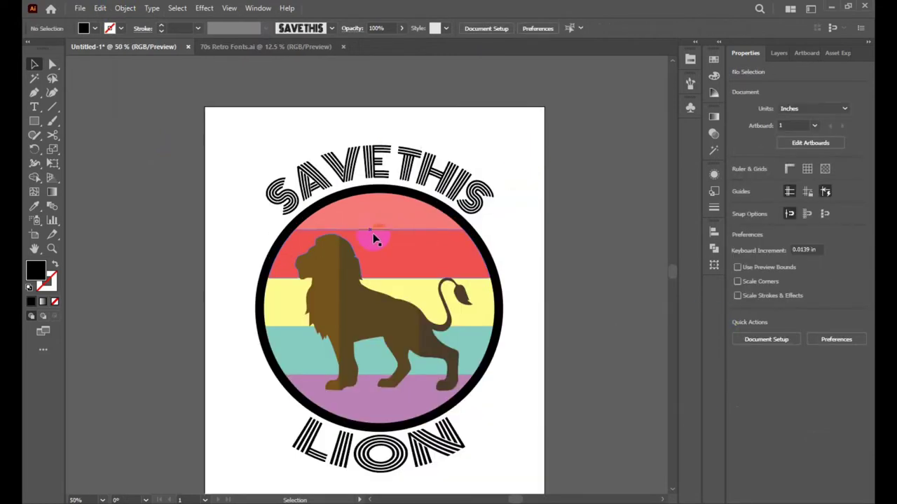
# Colour the S pink and the A red, sampled from the circle's stripes.
pyautogui.moveTo(283, 190); pyautogui.dragTo(287, 198)
pyautogui.click(35, 205)
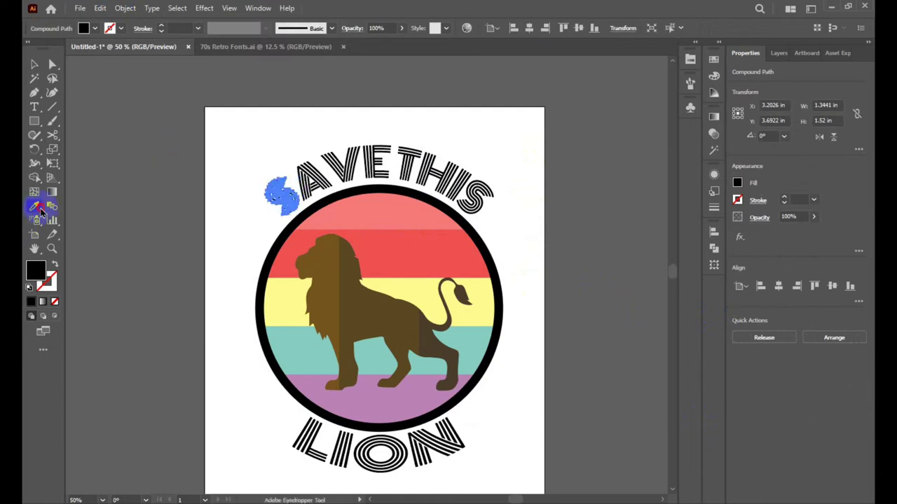
pyautogui.click(384, 213)
pyautogui.click(35, 63)
pyautogui.click(231, 167)
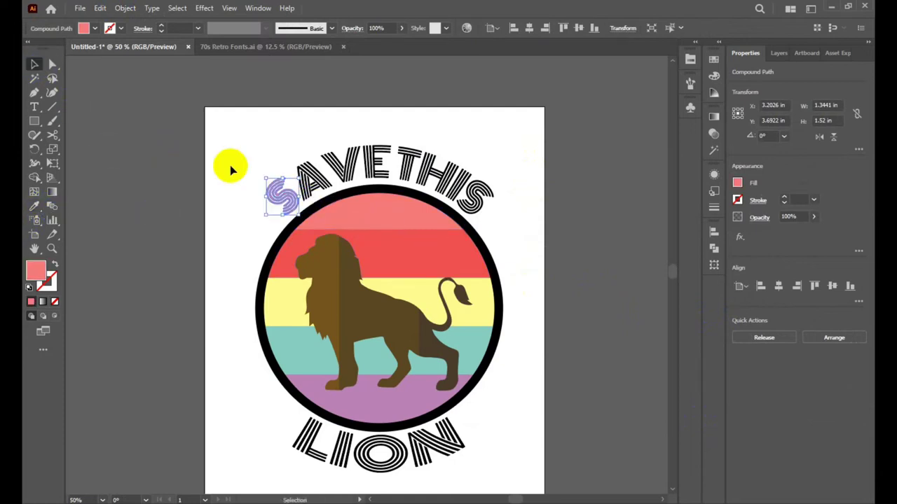
pyautogui.moveTo(313, 183); pyautogui.dragTo(319, 197)
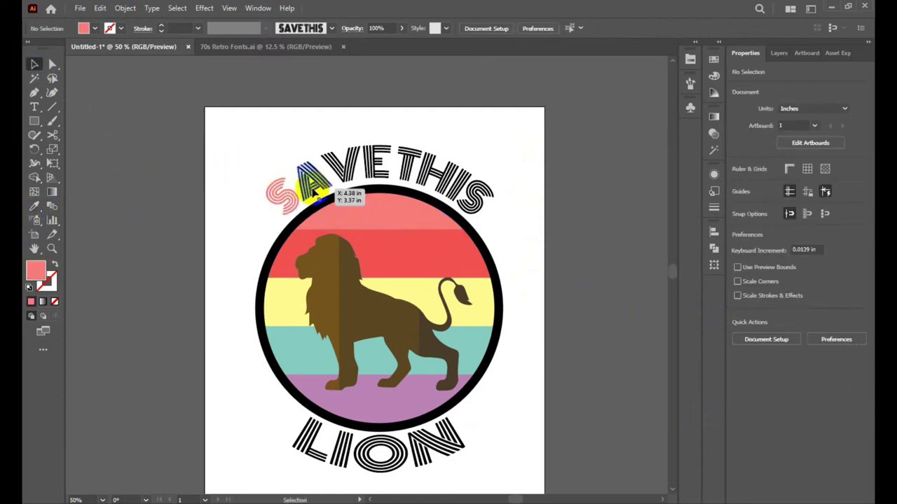
pyautogui.click(35, 206)
pyautogui.click(410, 252)
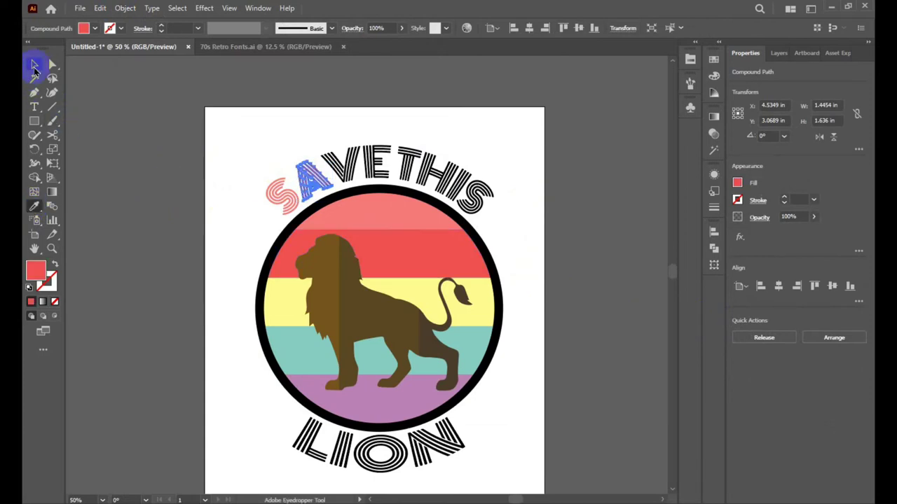
pyautogui.click(33, 64)
pyautogui.click(126, 256)
# Try sampling a stripe colour onto the V of SAVE.
pyautogui.click(340, 166)
pyautogui.click(33, 206)
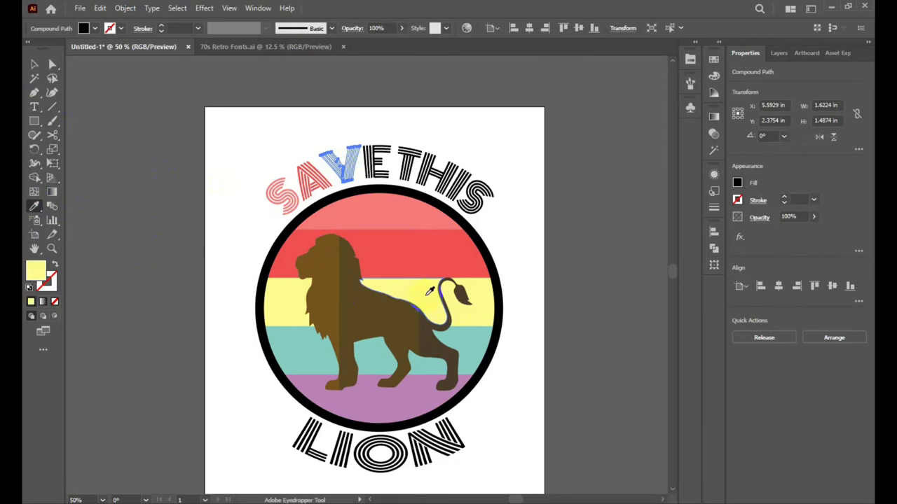
pyautogui.click(33, 65)
pyautogui.click(105, 203)
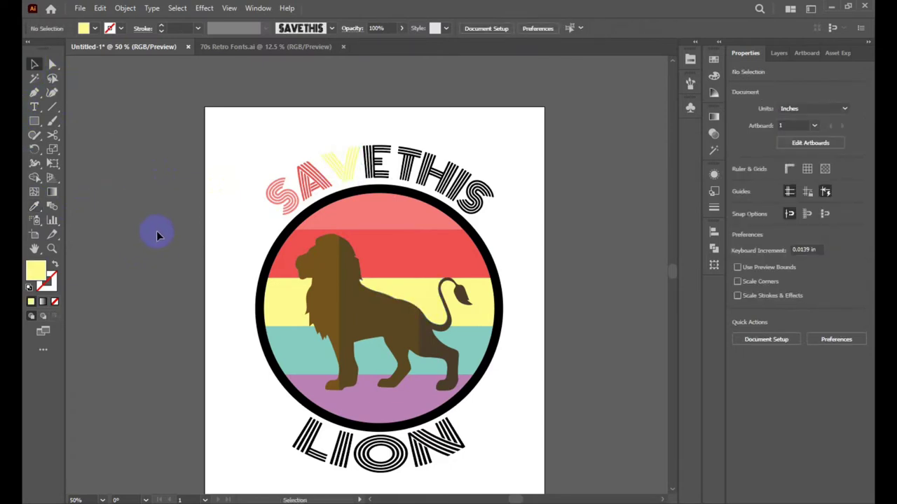
pyautogui.click(344, 164)
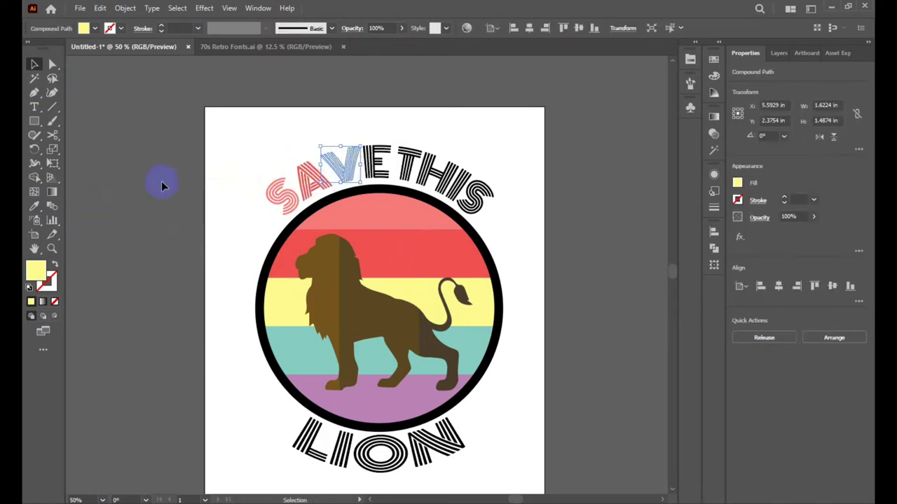
pyautogui.click(33, 207)
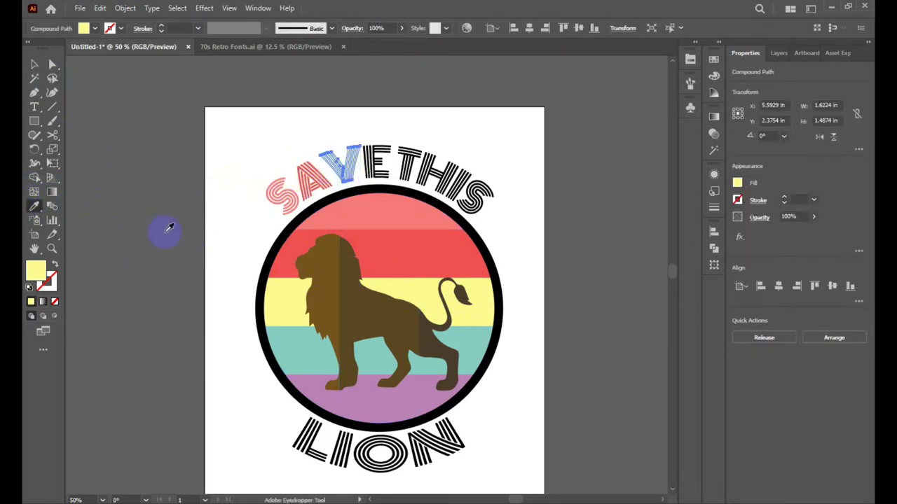
pyautogui.click(35, 66)
pyautogui.click(146, 167)
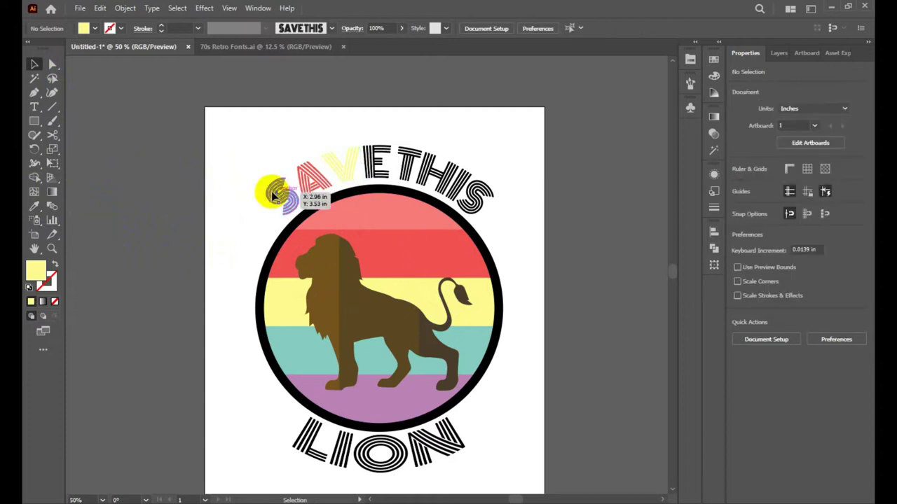
# Recolour the S of SAVE with the red stripe colour.
pyautogui.click(317, 184)
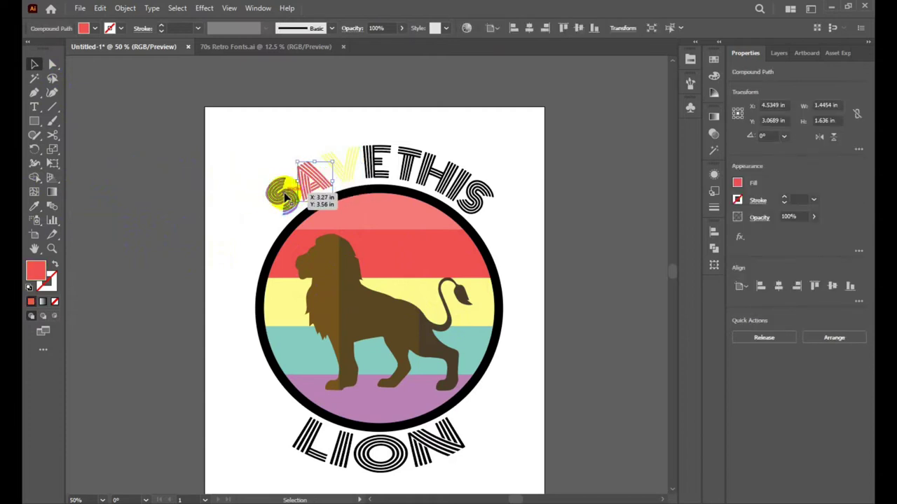
pyautogui.click(280, 186)
pyautogui.click(34, 206)
pyautogui.click(330, 254)
pyautogui.click(404, 250)
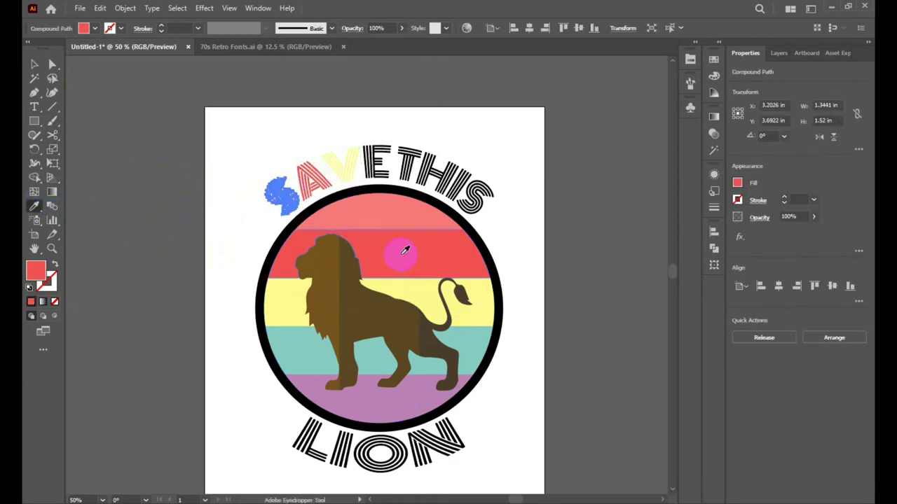
pyautogui.click(34, 65)
pyautogui.click(246, 200)
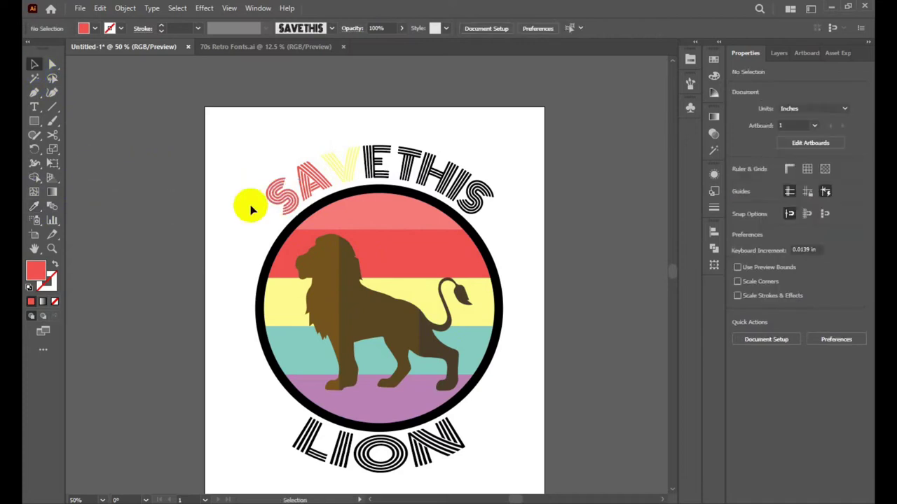
# Give the A the teal stripe colour and the V the purple stripe colour.
pyautogui.click(313, 181)
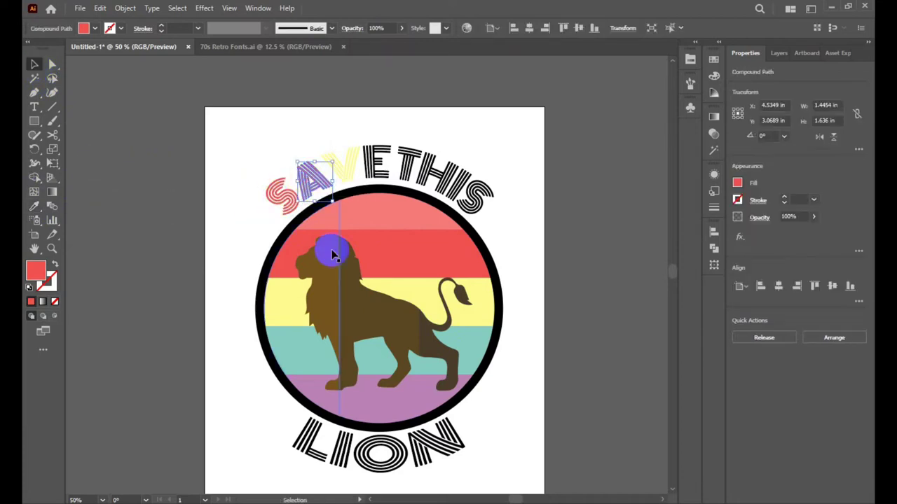
pyautogui.click(34, 207)
pyautogui.click(375, 353)
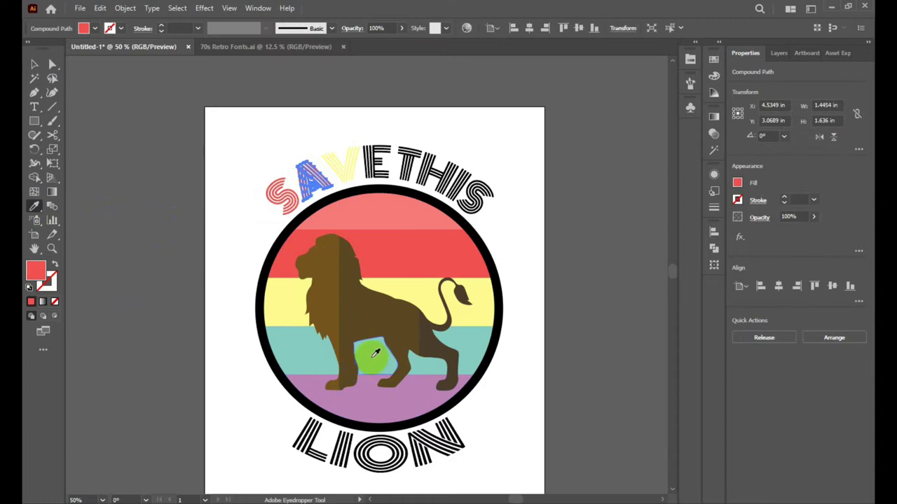
pyautogui.click(34, 65)
pyautogui.click(102, 175)
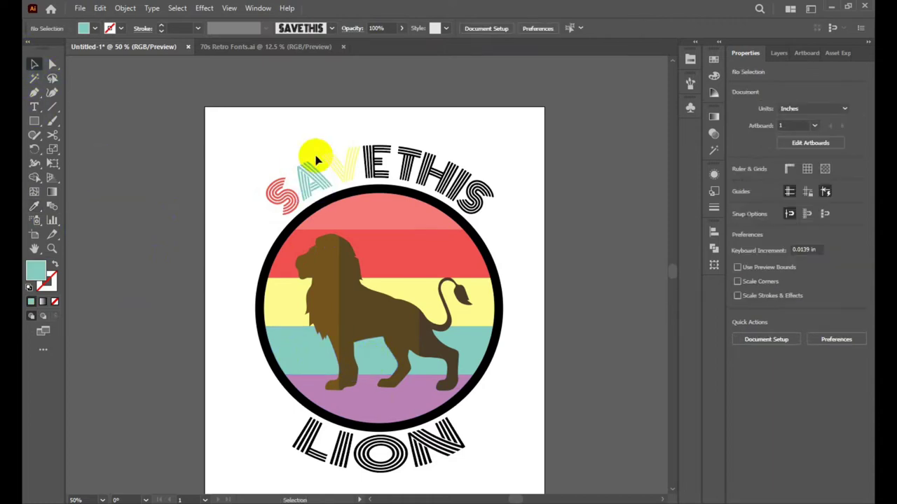
pyautogui.click(343, 162)
pyautogui.click(34, 207)
pyautogui.click(368, 400)
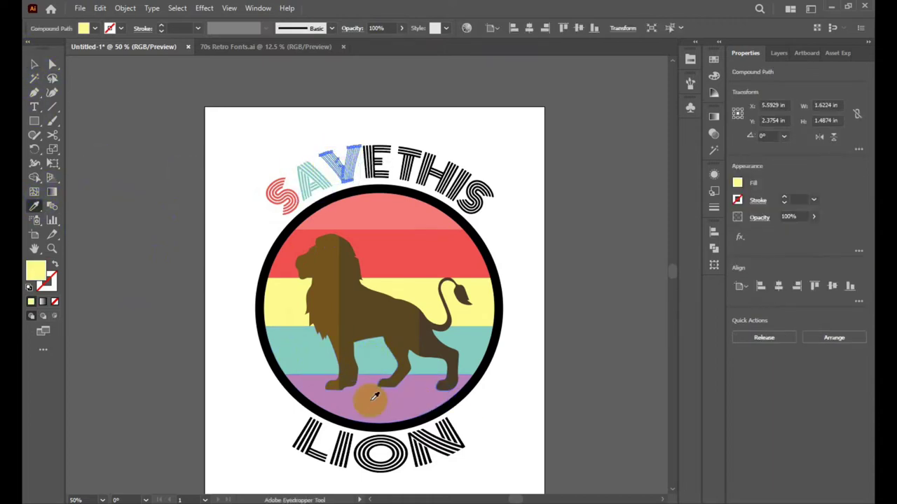
pyautogui.click(33, 64)
pyautogui.click(190, 178)
# Sample the salmon pink top stripe onto the E.
pyautogui.click(370, 163)
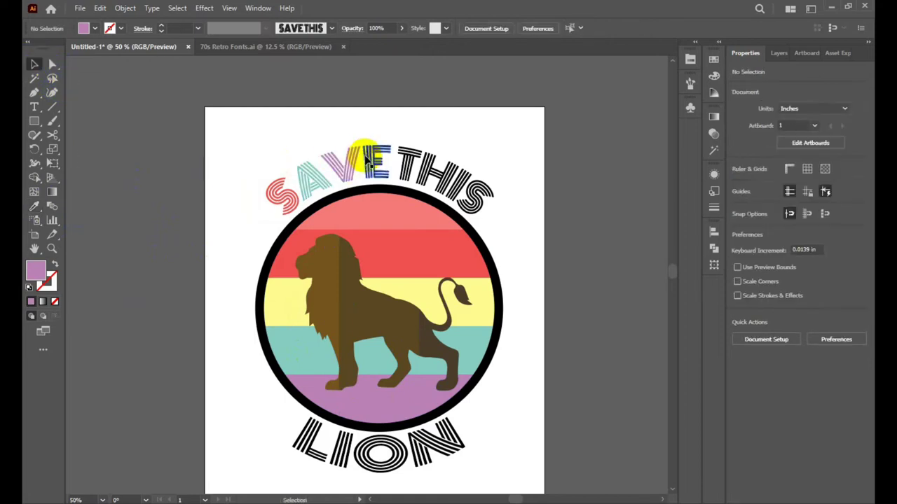
pyautogui.click(35, 207)
pyautogui.click(416, 251)
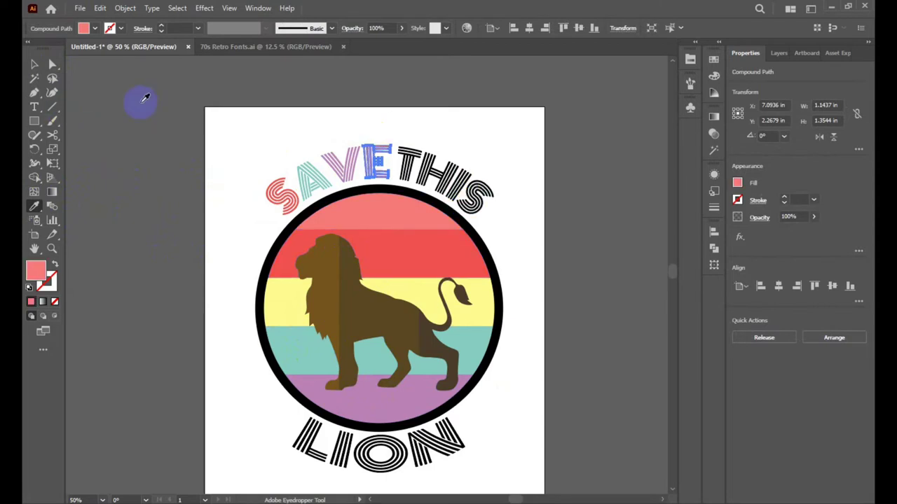
pyautogui.click(145, 98)
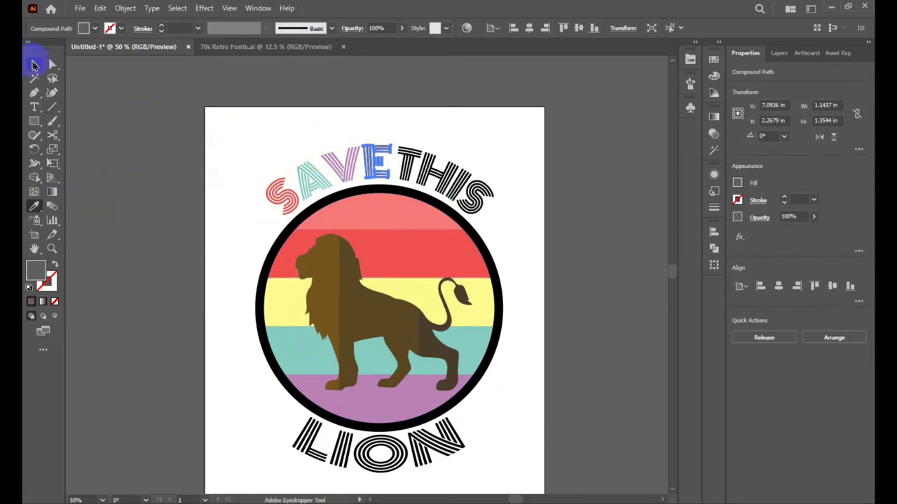
pyautogui.click(34, 65)
pyautogui.click(92, 126)
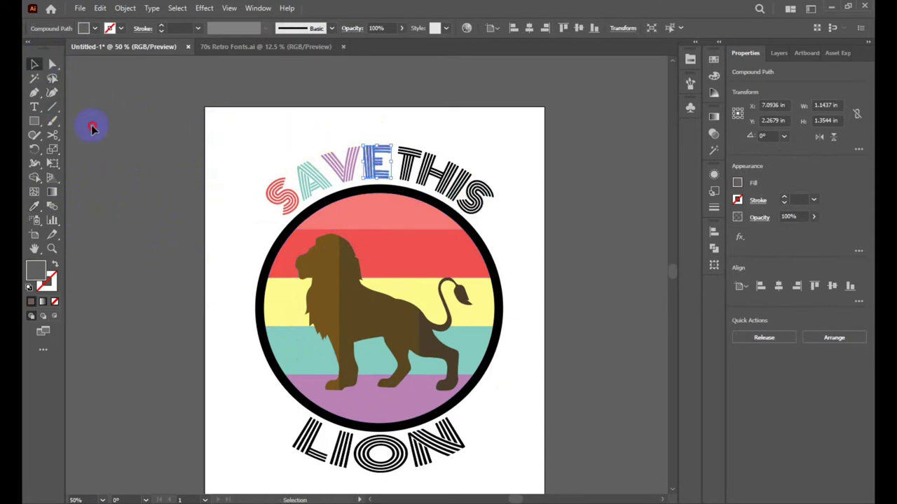
pyautogui.click(404, 166)
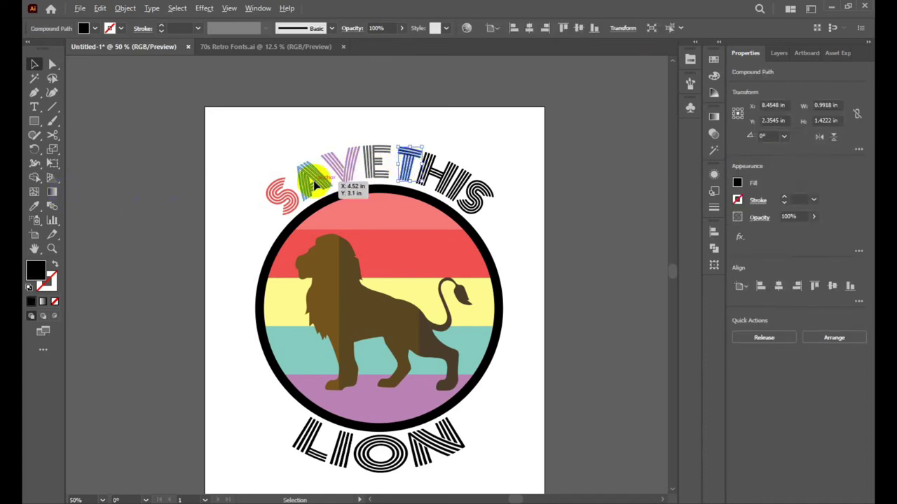
# Colour the E salmon pink from the stripe and the T red from the S.
pyautogui.scroll(5, 379, 168)
pyautogui.scroll(-2, 370, 164)
pyautogui.scroll(-2, 351, 162)
pyautogui.click(342, 161)
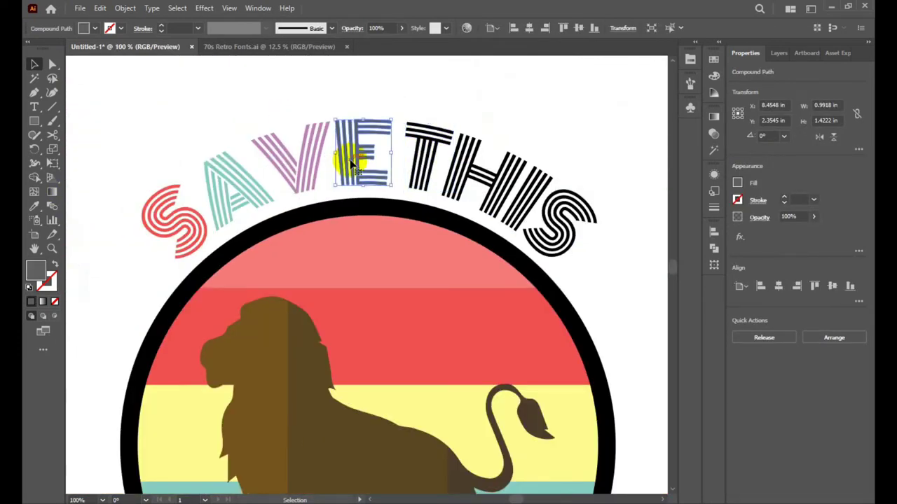
pyautogui.click(35, 209)
pyautogui.click(325, 252)
pyautogui.click(34, 64)
pyautogui.click(344, 150)
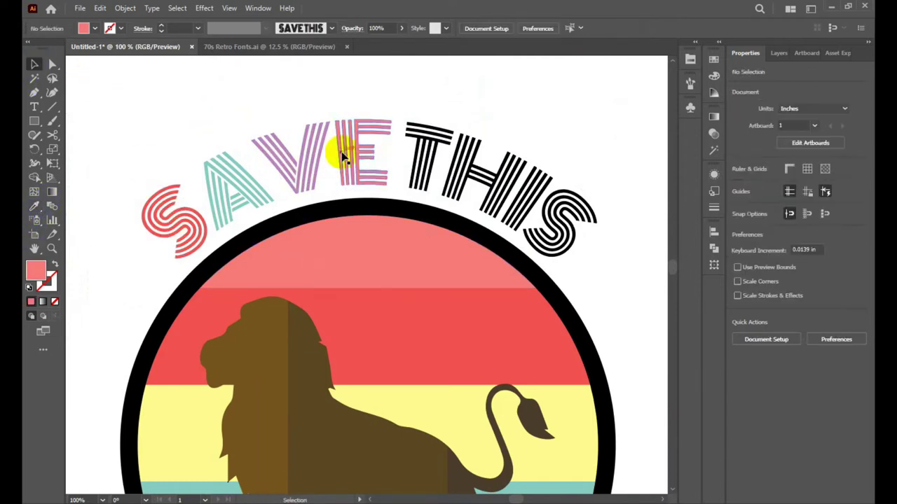
pyautogui.click(419, 158)
pyautogui.click(35, 205)
pyautogui.click(168, 198)
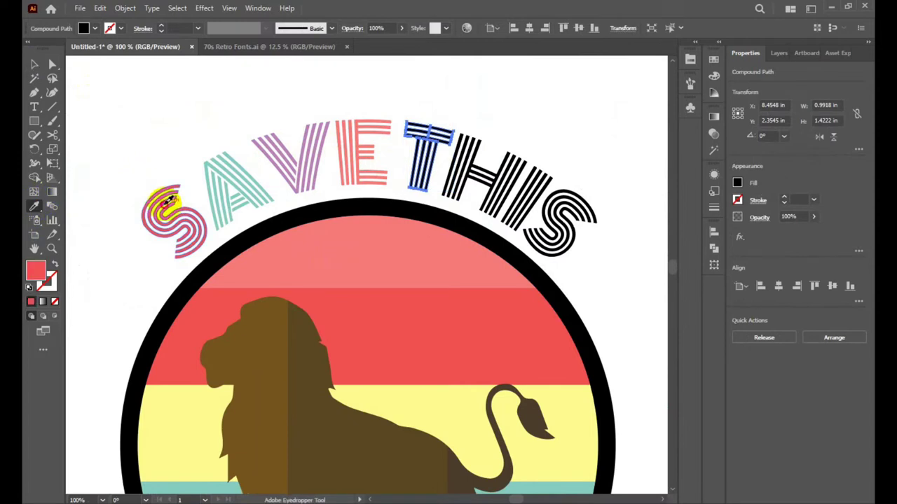
pyautogui.click(33, 65)
pyautogui.click(122, 102)
# Colour the H teal, the I purple and the final S pink from earlier letters.
pyautogui.click(439, 177)
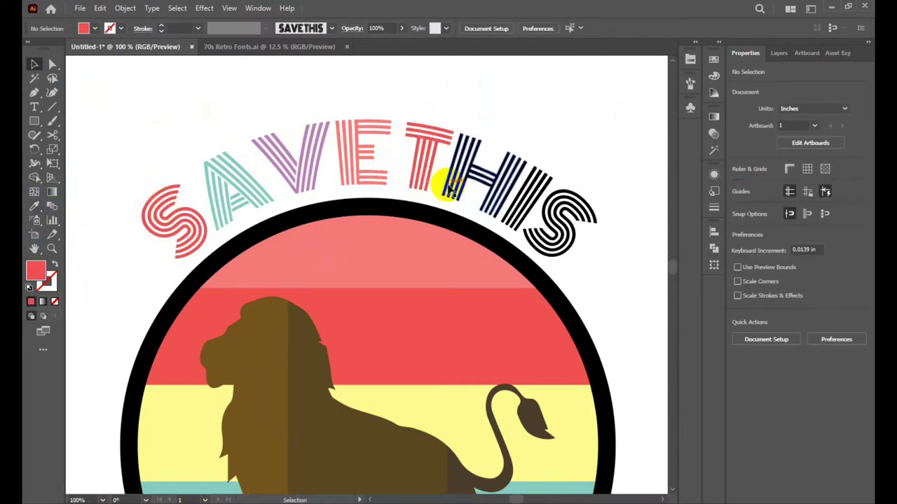
pyautogui.click(34, 206)
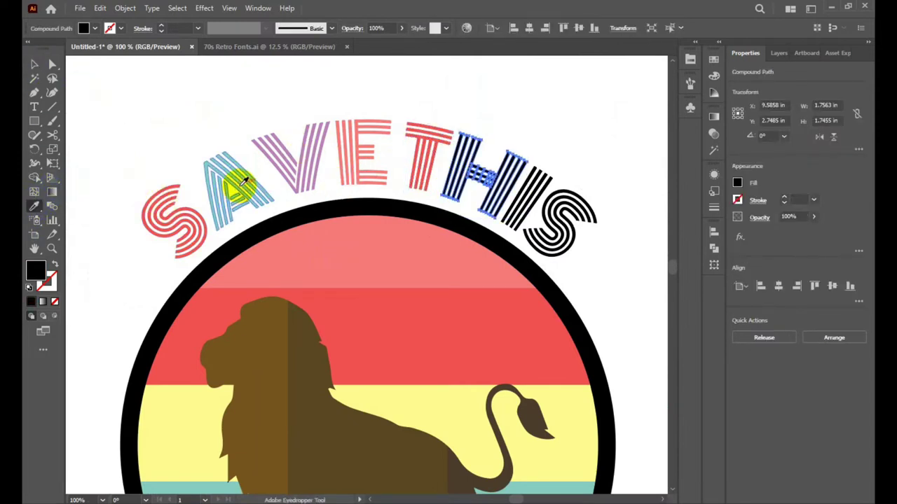
pyautogui.click(236, 186)
pyautogui.click(36, 68)
pyautogui.click(110, 90)
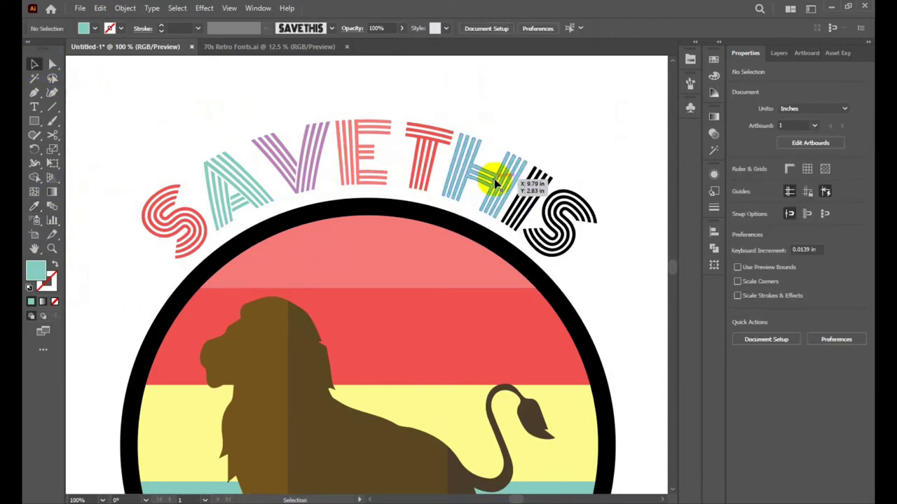
pyautogui.click(517, 190)
pyautogui.click(34, 206)
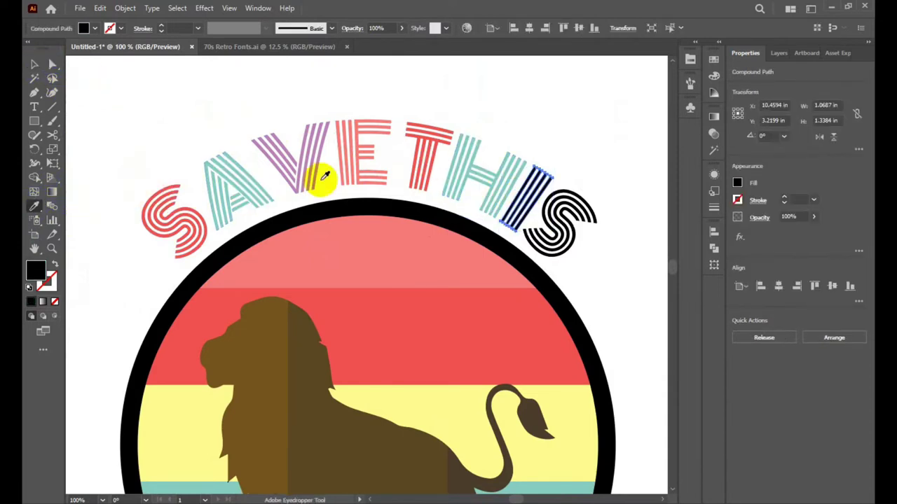
pyautogui.click(295, 167)
pyautogui.click(34, 68)
pyautogui.click(124, 84)
pyautogui.click(542, 228)
pyautogui.click(34, 206)
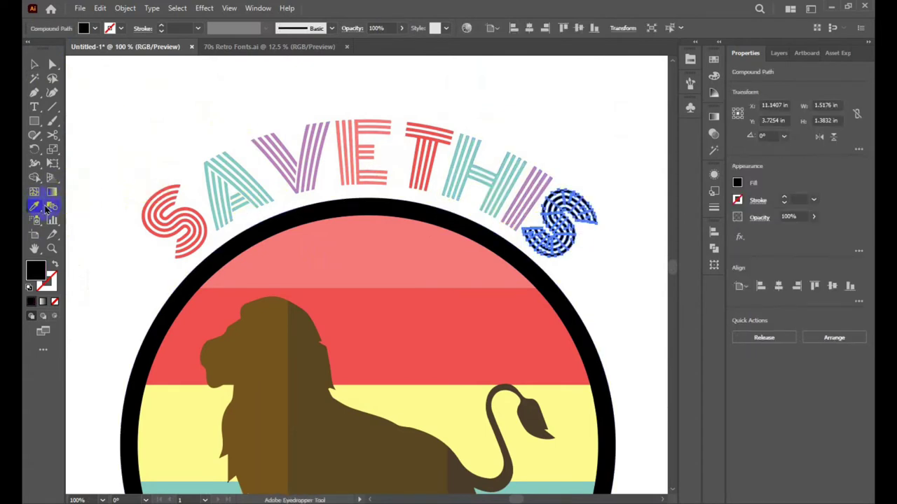
pyautogui.click(366, 152)
pyautogui.click(34, 64)
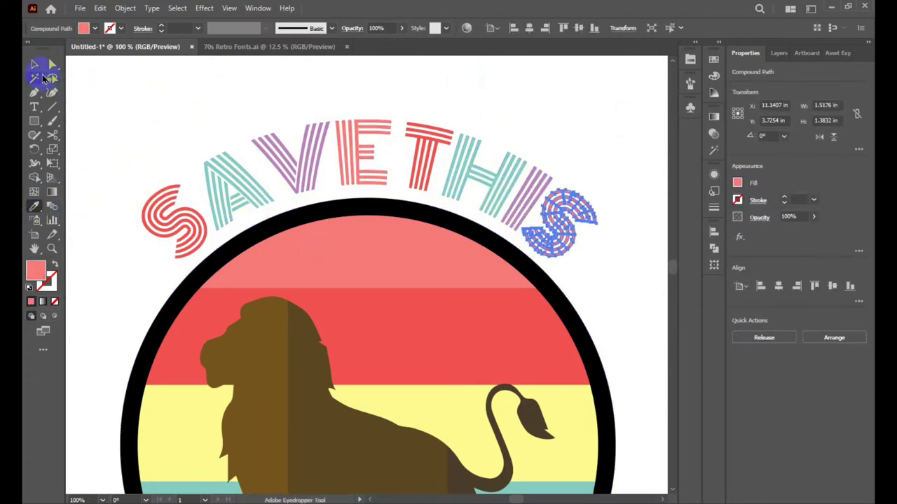
# Fill the L of LION with the lion's brown.
pyautogui.click(206, 84)
pyautogui.scroll(-5, 206, 84)
pyautogui.scroll(1, 161, 135)
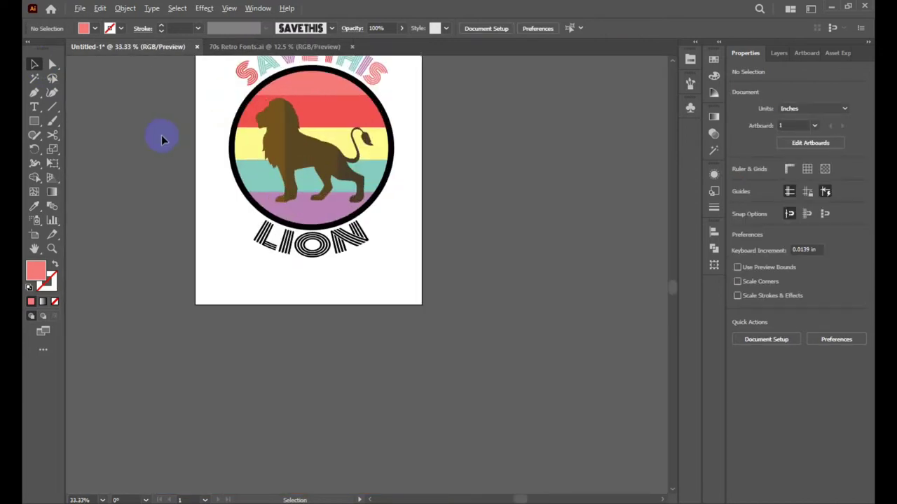
pyautogui.scroll(1, 246, 203)
pyautogui.scroll(2, 239, 205)
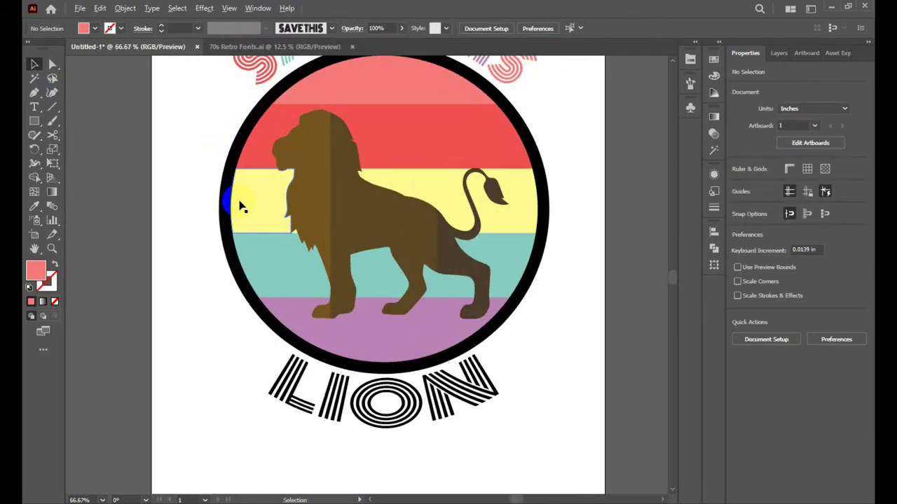
pyautogui.scroll(-1, 237, 202)
pyautogui.moveTo(411, 390)
pyautogui.mouseDown()
pyautogui.moveTo(400, 234)
pyautogui.moveTo(265, 337)
pyautogui.mouseUp()
pyautogui.click(35, 207)
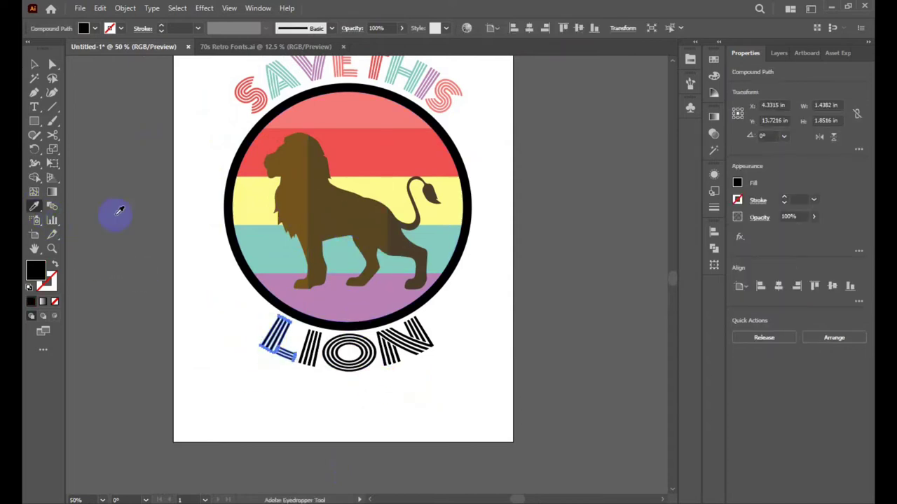
pyautogui.click(293, 198)
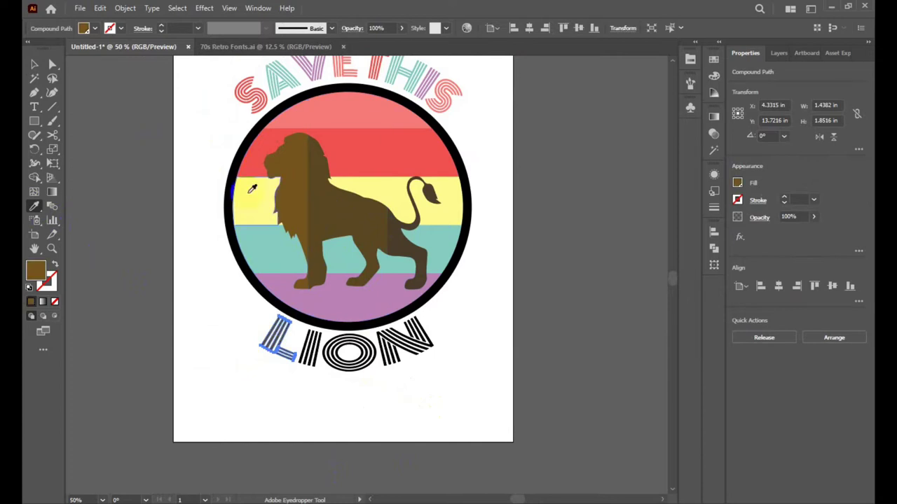
pyautogui.click(34, 63)
# Fill the N and I of LION with the lion's brown.
pyautogui.click(148, 184)
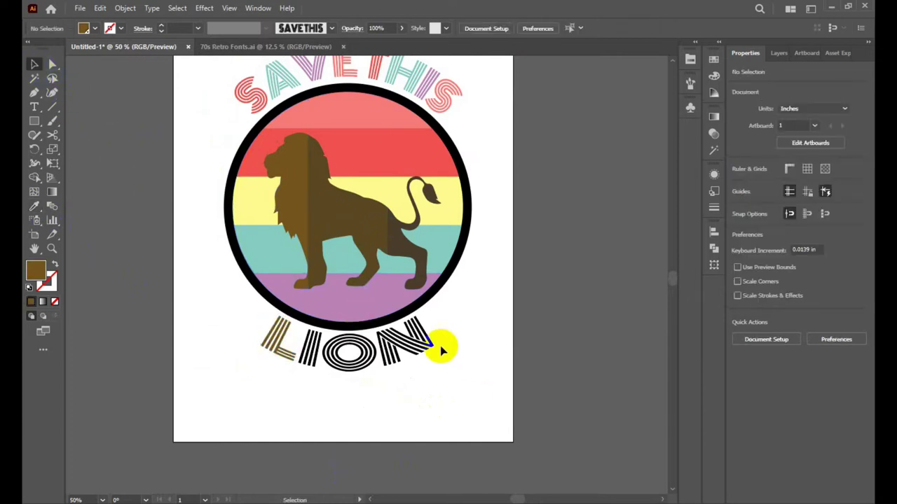
pyautogui.moveTo(440, 346); pyautogui.dragTo(274, 324)
pyautogui.click(35, 207)
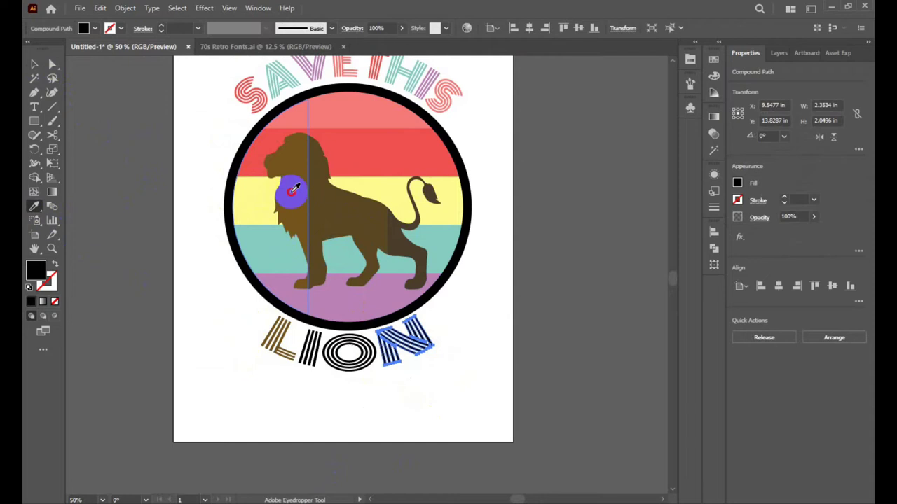
pyautogui.click(297, 190)
pyautogui.click(34, 64)
pyautogui.click(124, 234)
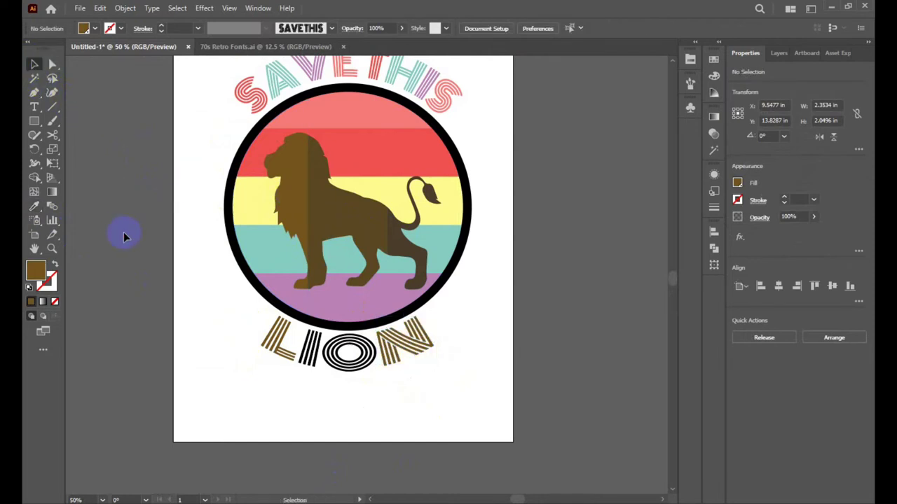
pyautogui.click(313, 344)
pyautogui.click(33, 207)
pyautogui.click(297, 192)
pyautogui.click(33, 63)
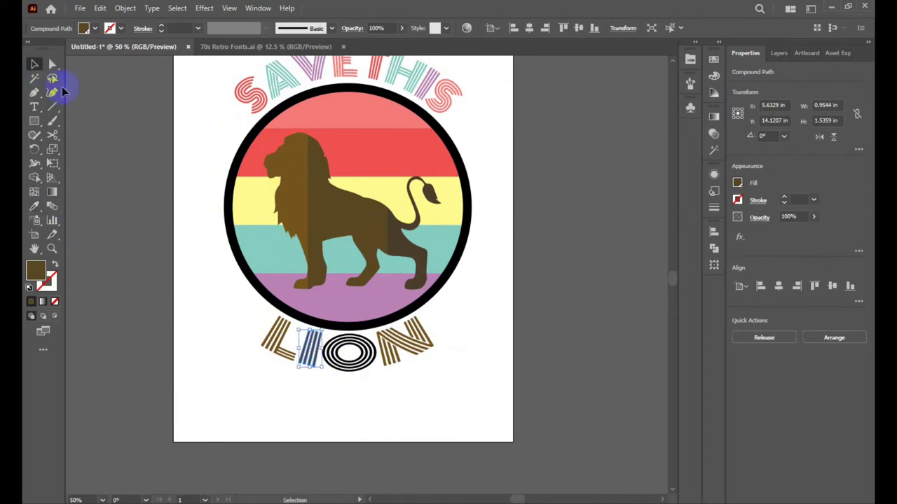
pyautogui.click(180, 351)
# Fill the O of LION with the lion's dark brown.
pyautogui.click(370, 364)
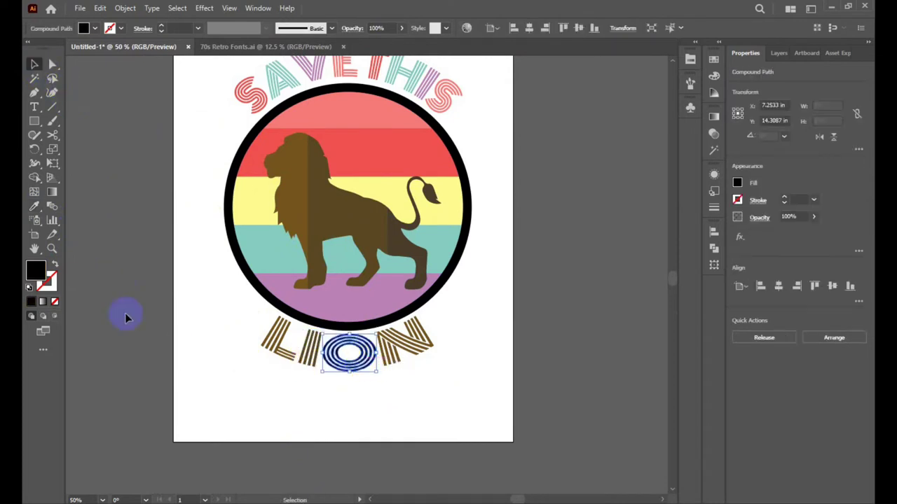
pyautogui.click(33, 207)
pyautogui.click(403, 238)
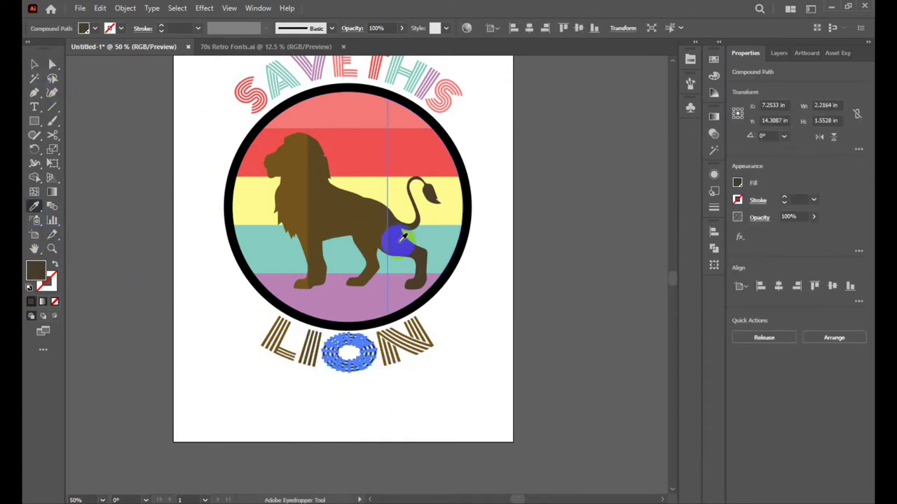
pyautogui.click(33, 64)
pyautogui.click(186, 326)
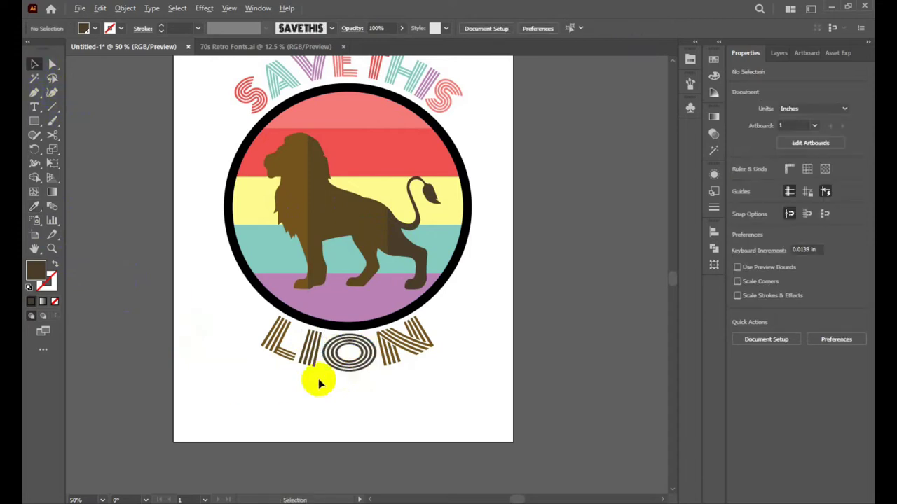
# Select the black ring around the striped circle.
pyautogui.scroll(-2, 214, 342)
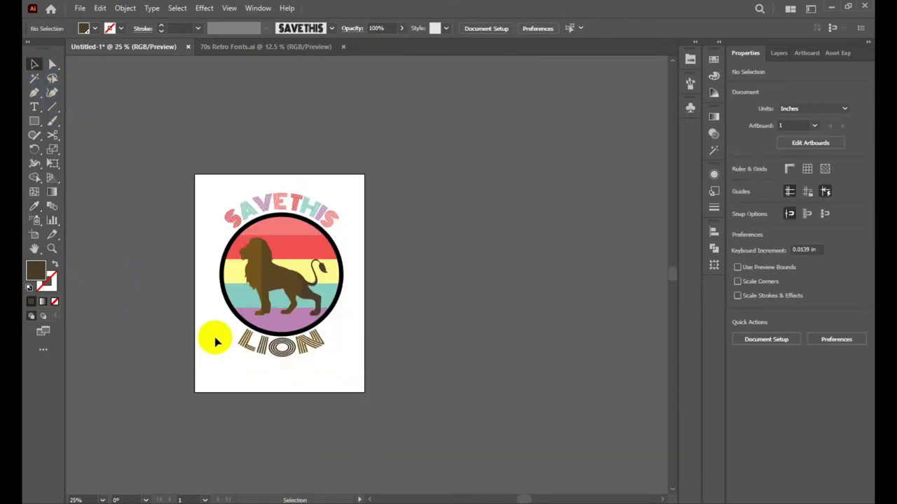
pyautogui.scroll(1, 212, 329)
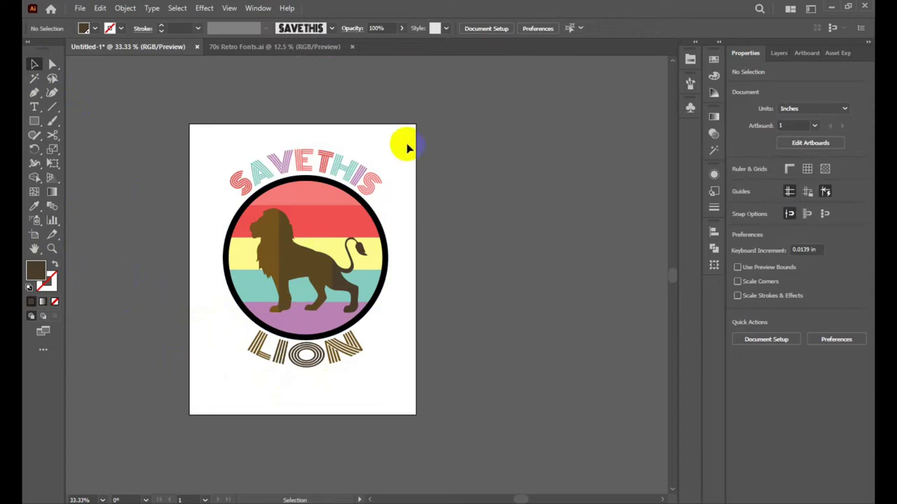
pyautogui.click(386, 240)
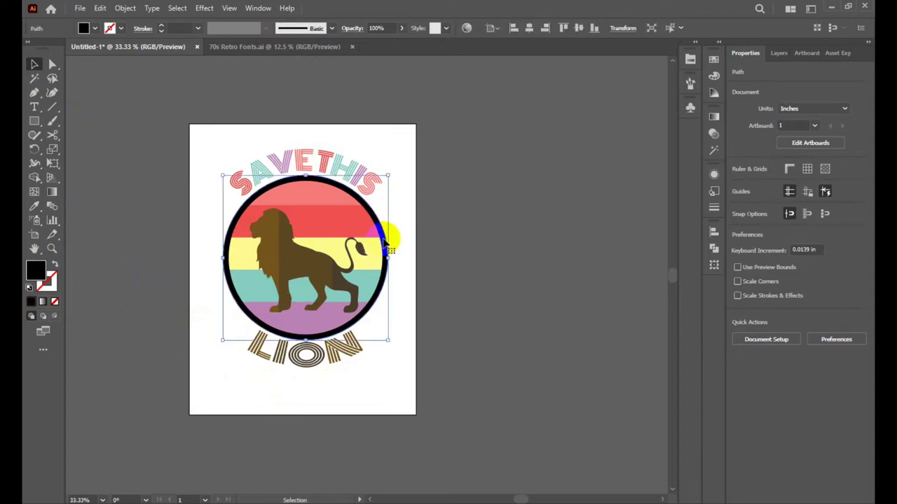
pyautogui.click(95, 31)
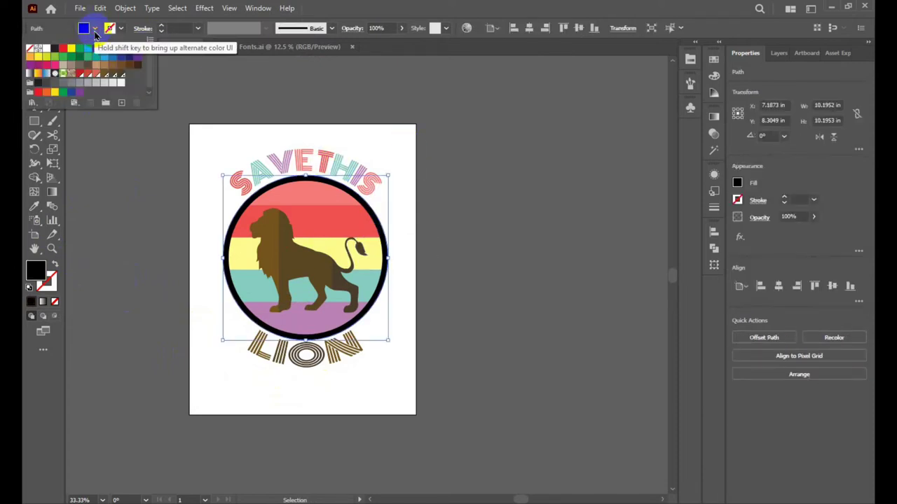
pyautogui.click(281, 86)
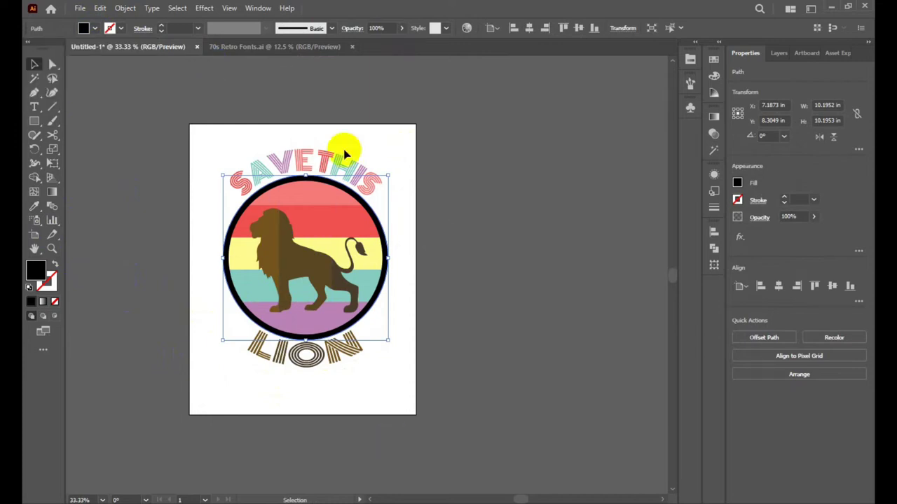
# Browse the swatch libraries back to the Middle Ages set.
pyautogui.click(692, 60)
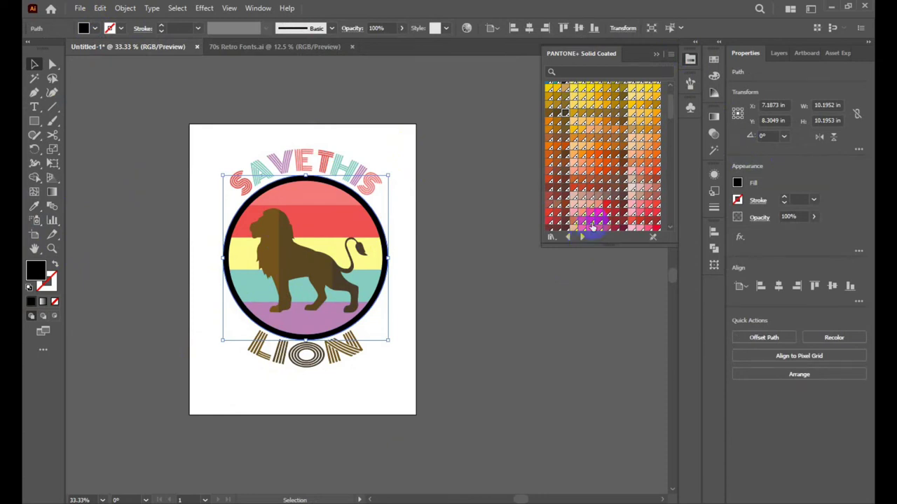
pyautogui.click(571, 240)
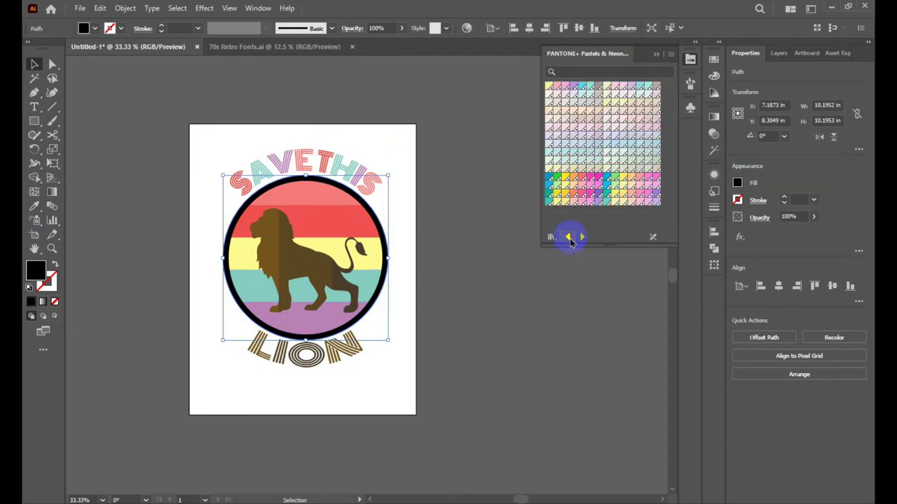
pyautogui.click(569, 237)
pyautogui.click(568, 237)
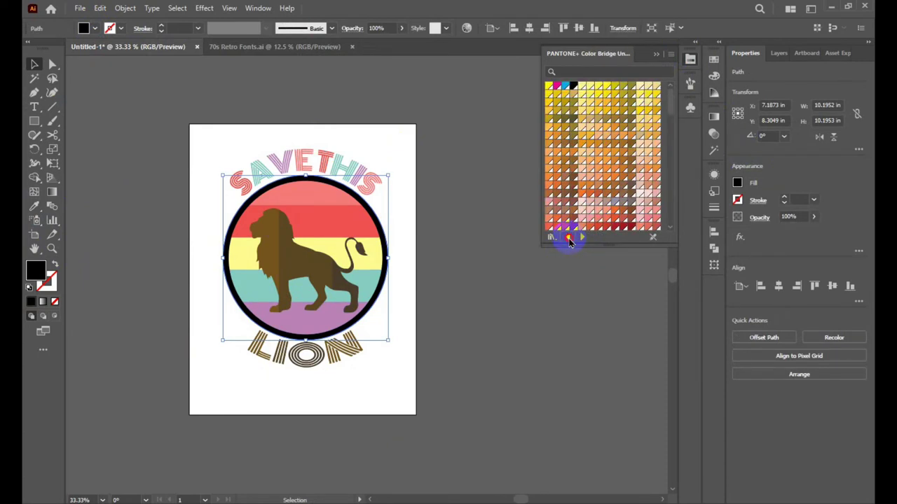
pyautogui.click(568, 237)
pyautogui.click(569, 238)
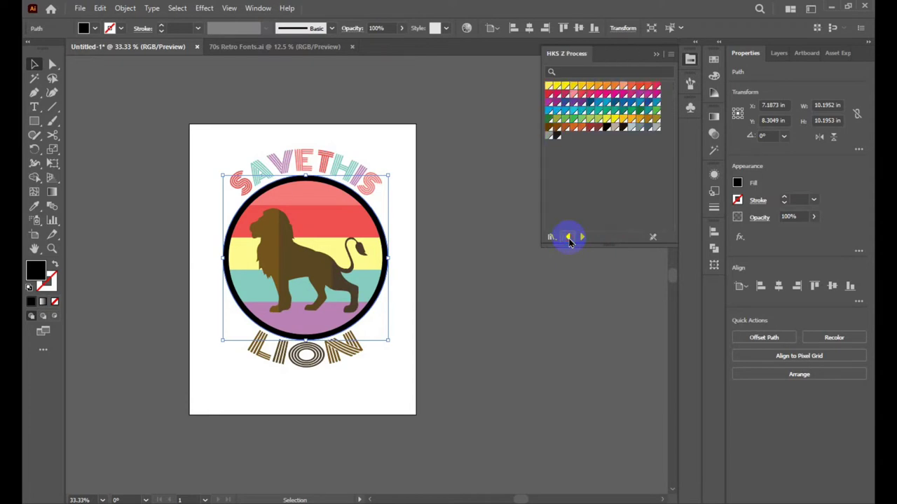
pyautogui.click(569, 238)
pyautogui.click(568, 238)
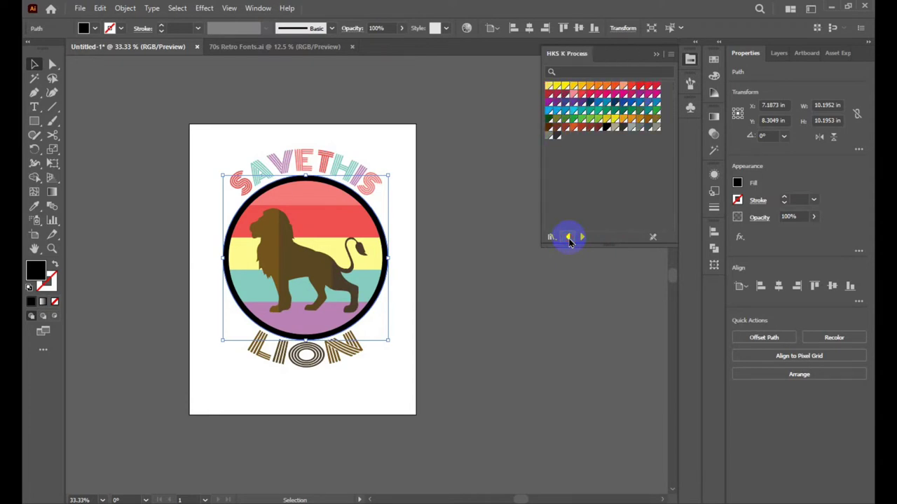
pyautogui.click(569, 237)
pyautogui.click(569, 237)
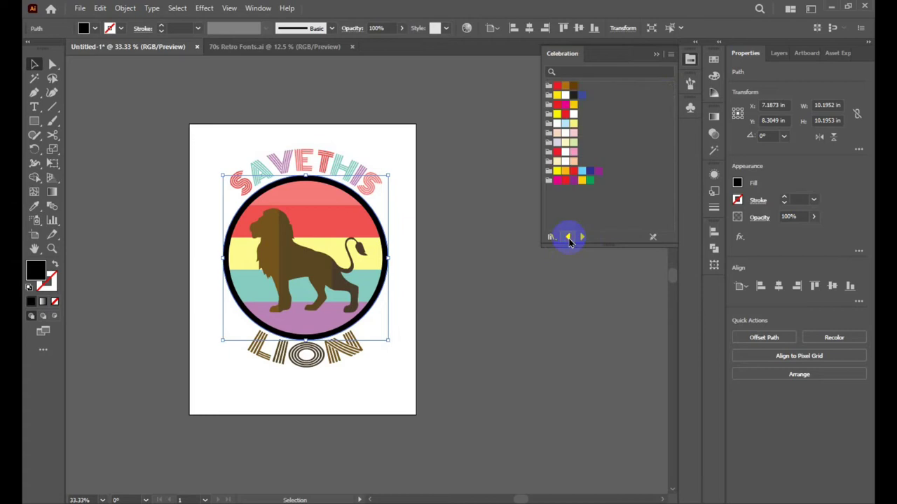
pyautogui.click(568, 238)
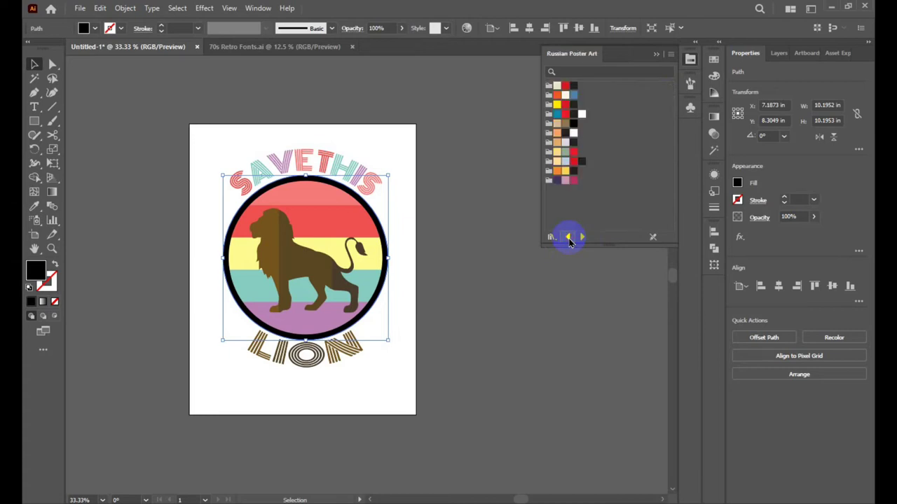
pyautogui.click(569, 237)
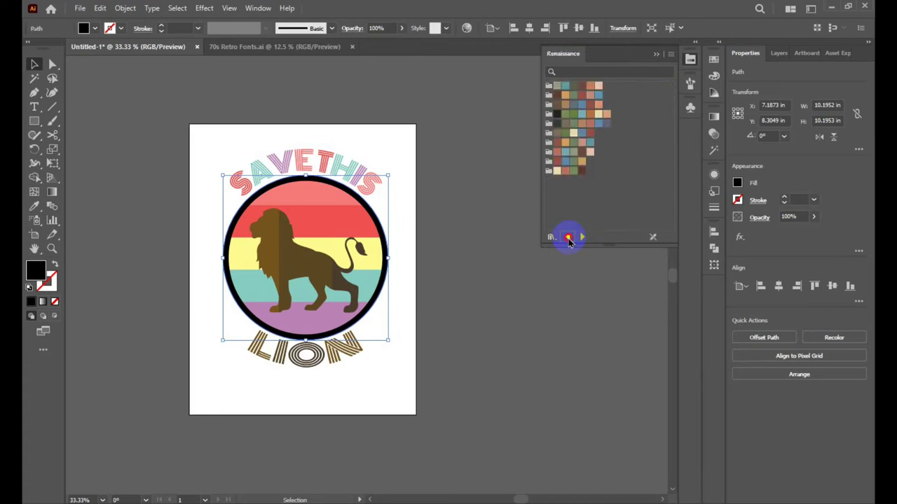
pyautogui.click(568, 237)
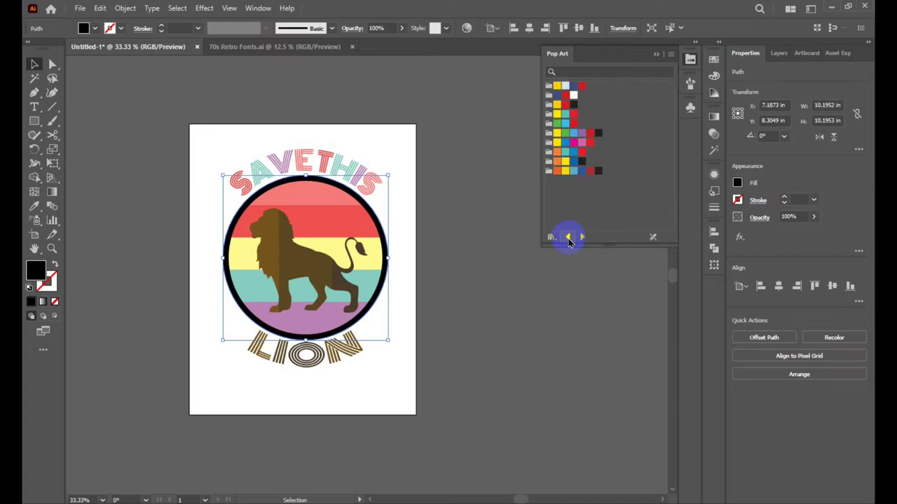
pyautogui.click(569, 238)
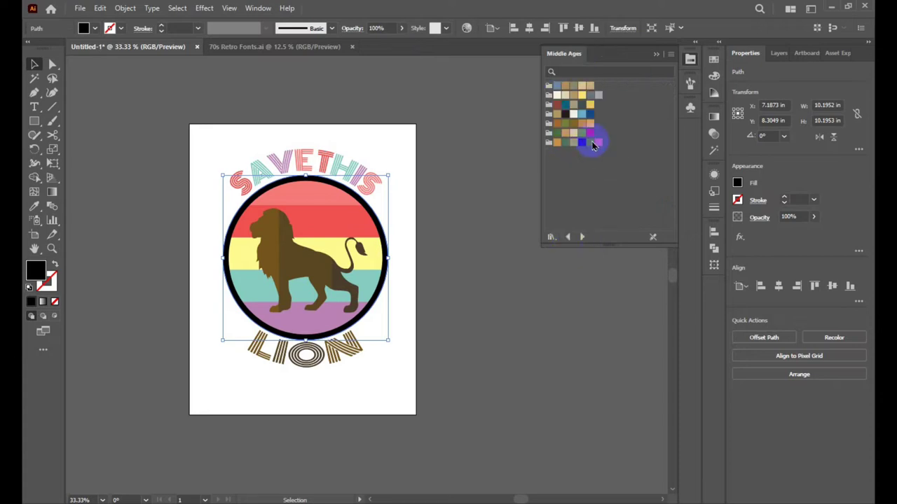
# Colour the ring golden yellow from Middle Ages, deselect, and close the library.
pyautogui.click(590, 105)
pyautogui.click(407, 192)
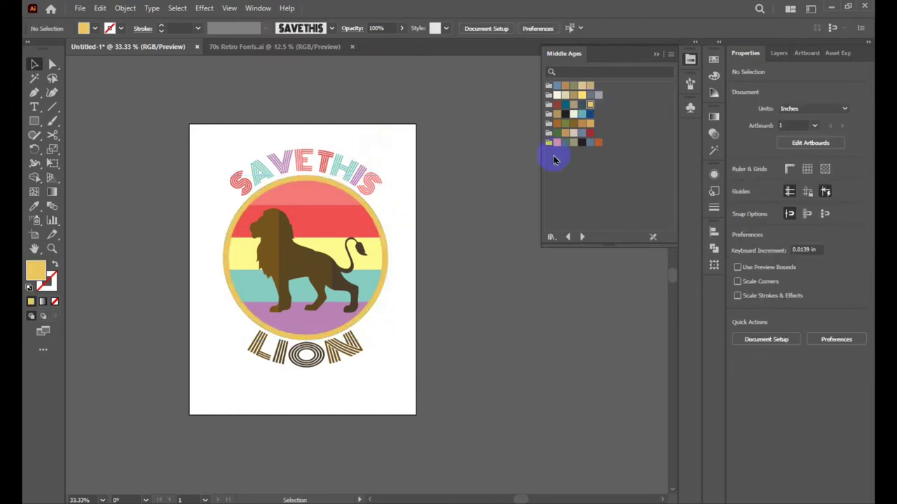
pyautogui.click(655, 53)
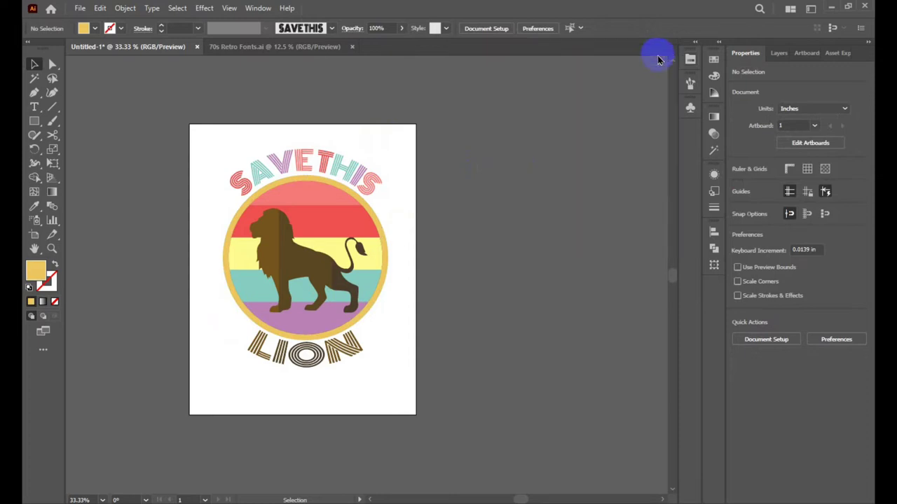
pyautogui.scroll(-2, 482, 169)
pyautogui.scroll(2, 331, 175)
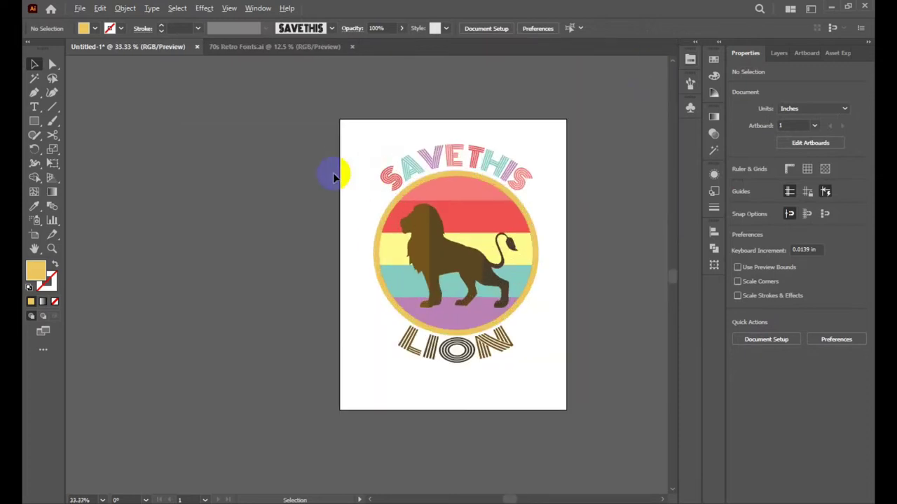
pyautogui.scroll(-1, 268, 175)
# Check the whole lion design, deselect it, and minimize Illustrator.
pyautogui.moveTo(480, 150); pyautogui.dragTo(341, 337)
pyautogui.press('a')
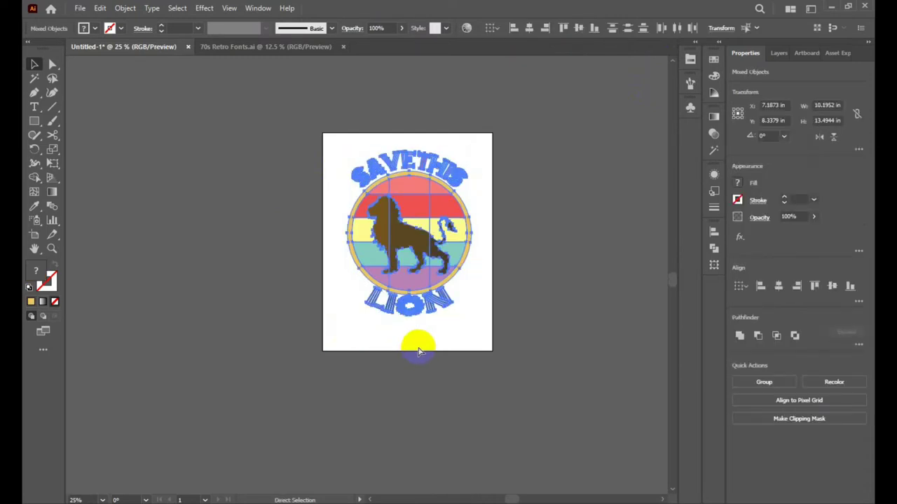
pyautogui.press('v')
pyautogui.click(489, 242)
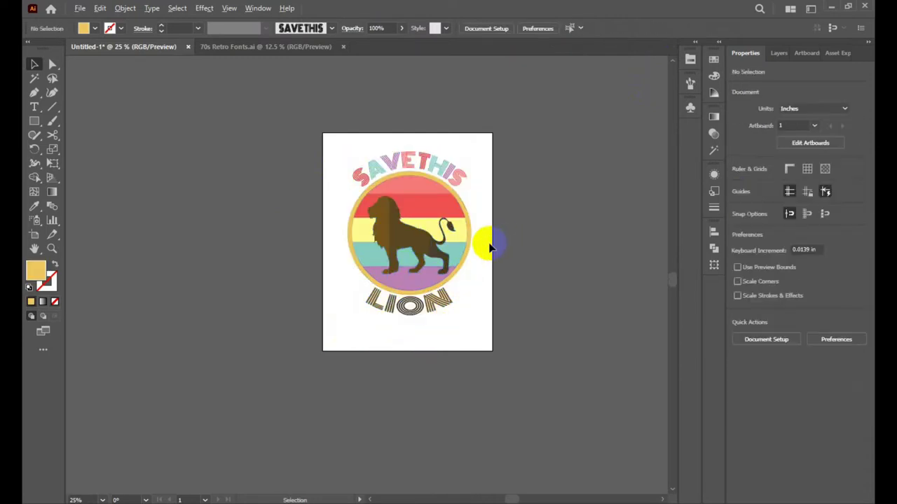
pyautogui.scroll(2, 489, 247)
pyautogui.scroll(-1, 465, 240)
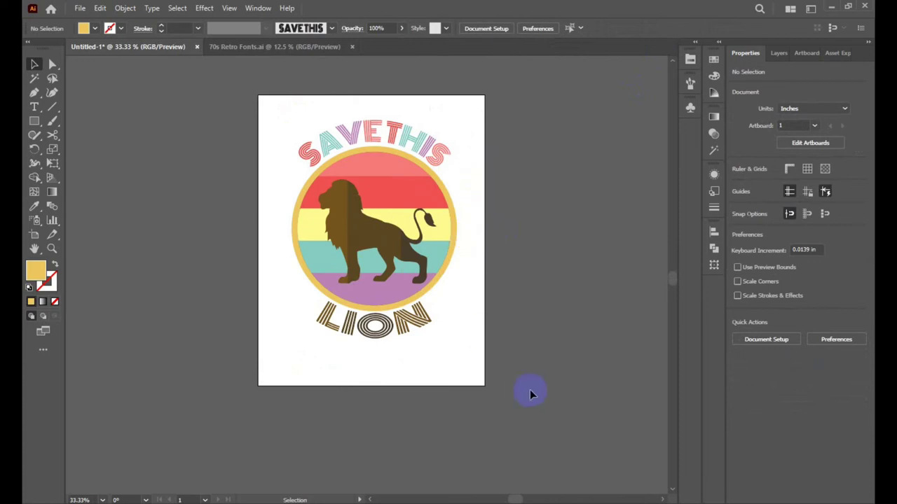
pyautogui.click(830, 7)
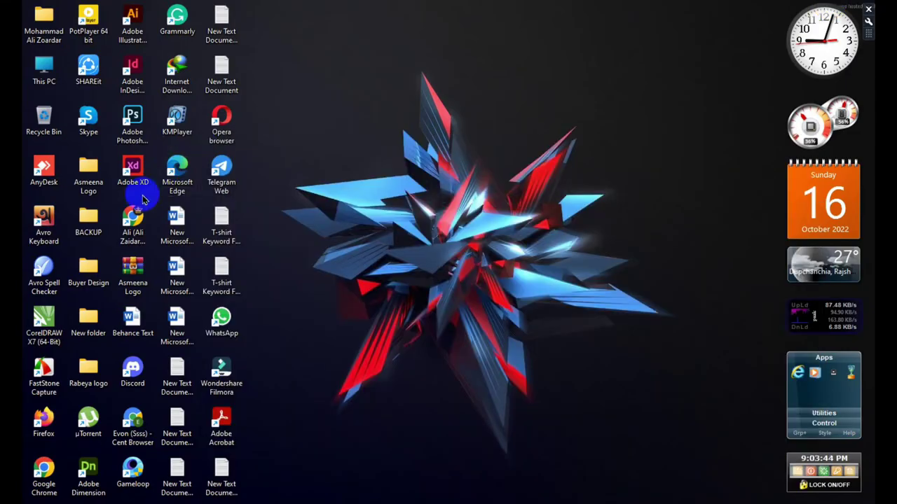
# Launch Adobe Photoshop from its desktop icon.
pyautogui.click(156, 118)
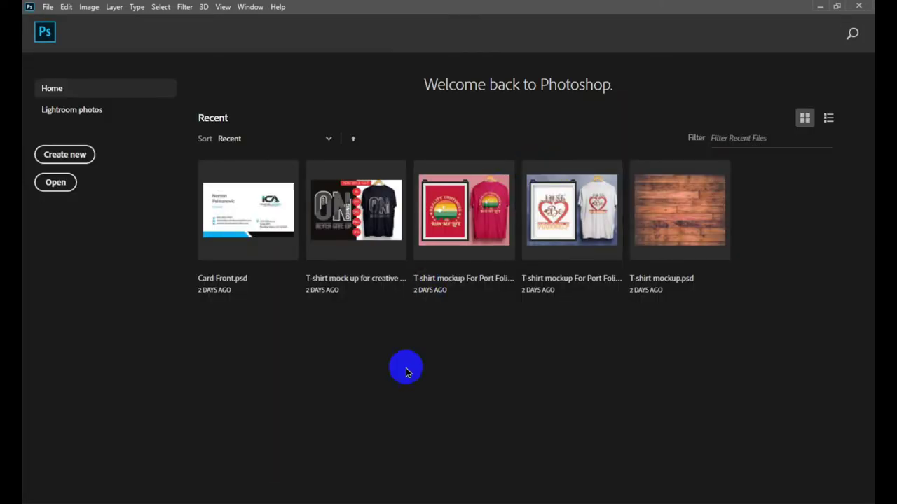
# Open the red T-shirt mockup and its Fram pic here smart object.
pyautogui.click(453, 207)
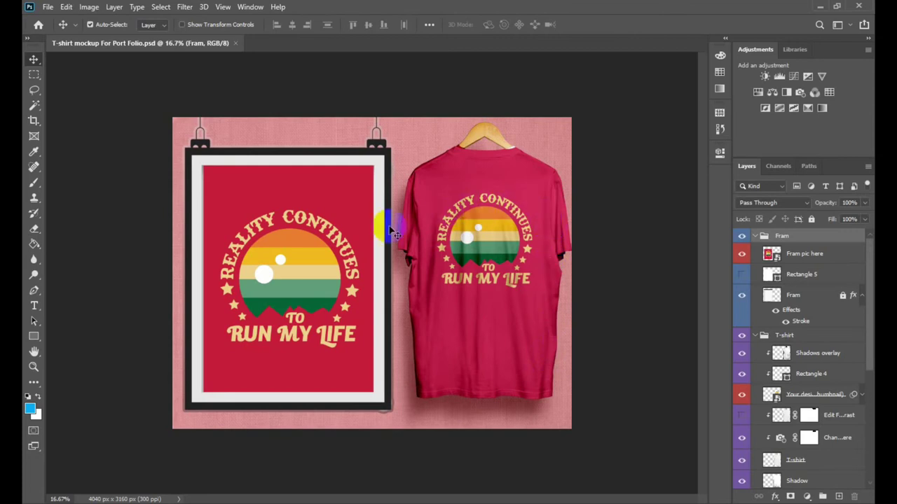
pyautogui.click(776, 257)
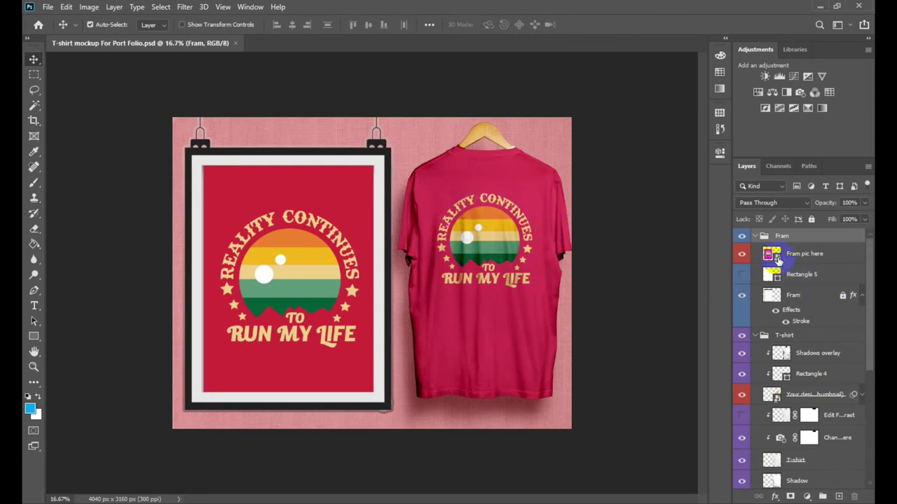
pyautogui.doubleClick(776, 257)
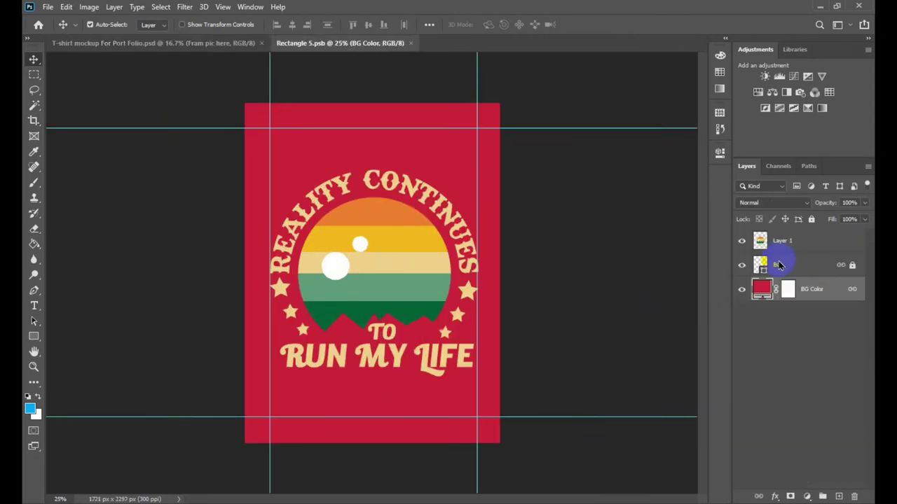
# Hide BG Color and delete the old Reality Continues artwork layer.
pyautogui.click(740, 293)
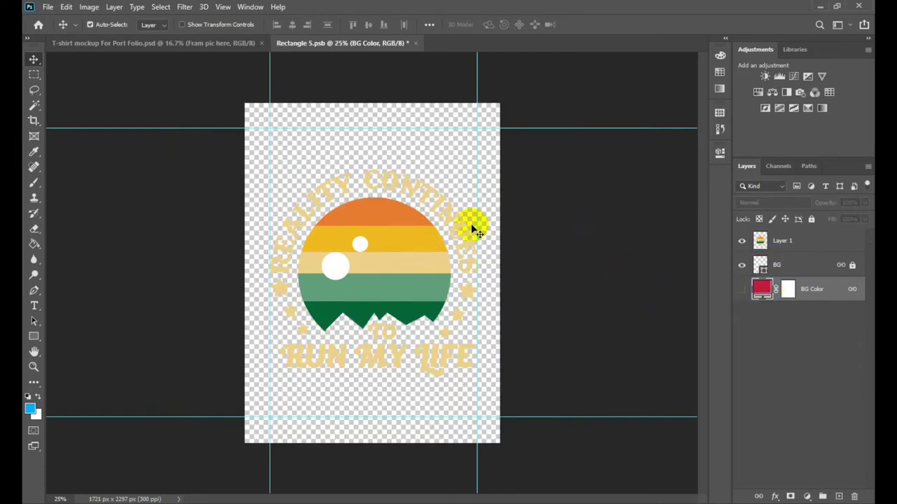
pyautogui.click(458, 226)
pyautogui.click(797, 244)
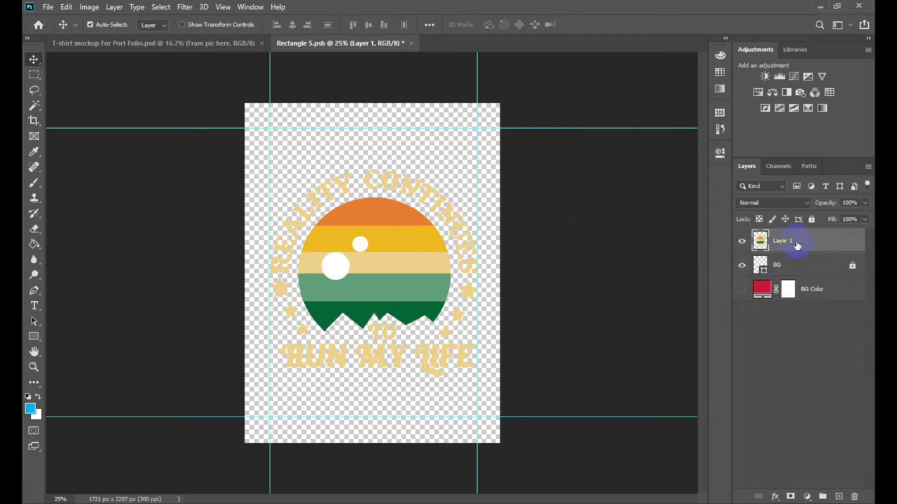
pyautogui.press('Delete')
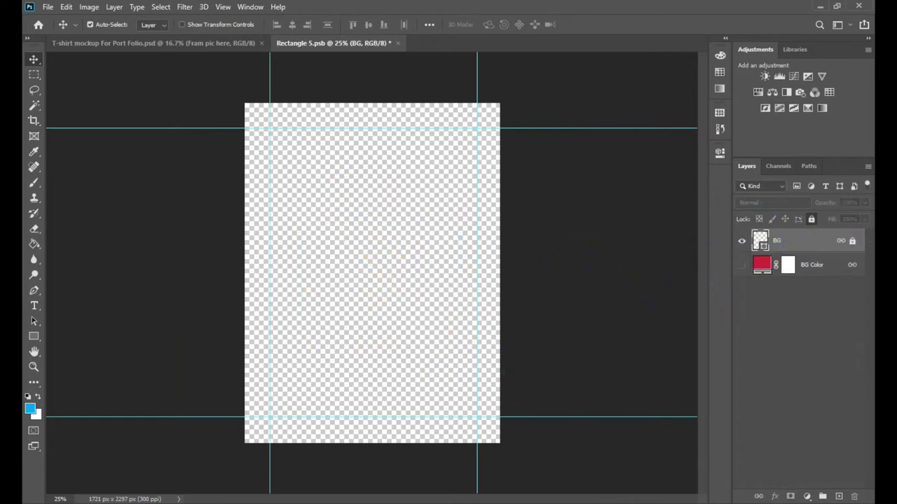
pyautogui.click(822, 7)
# Paste the lion group into Rectangle 5.psb as a Smart Object, scaled to ~38%.
pyautogui.click(294, 365)
pyautogui.moveTo(295, 366); pyautogui.dragTo(490, 336)
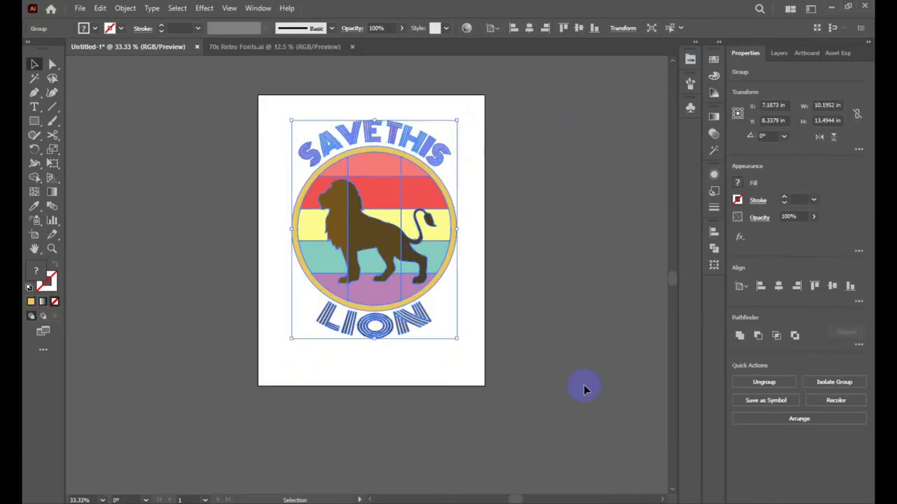
pyautogui.hotkey('alt', 'Tab')
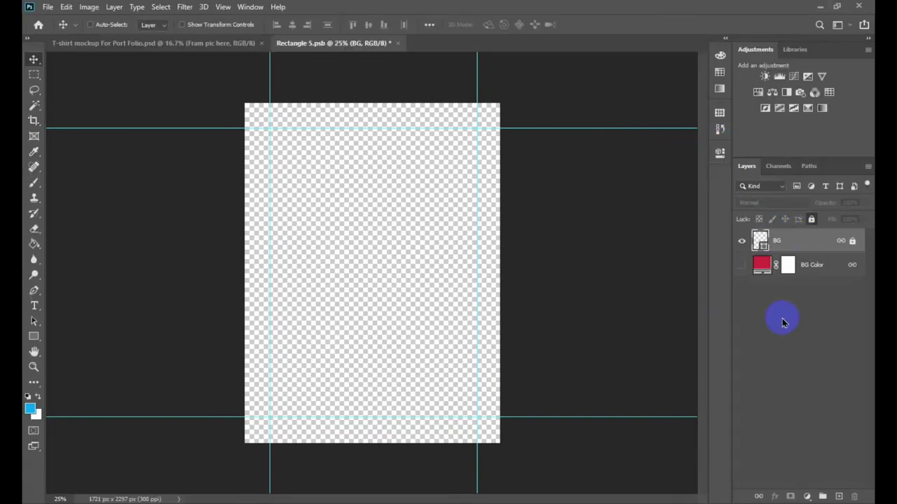
pyautogui.hotkey('ctrl', 'v')
pyautogui.click(489, 140)
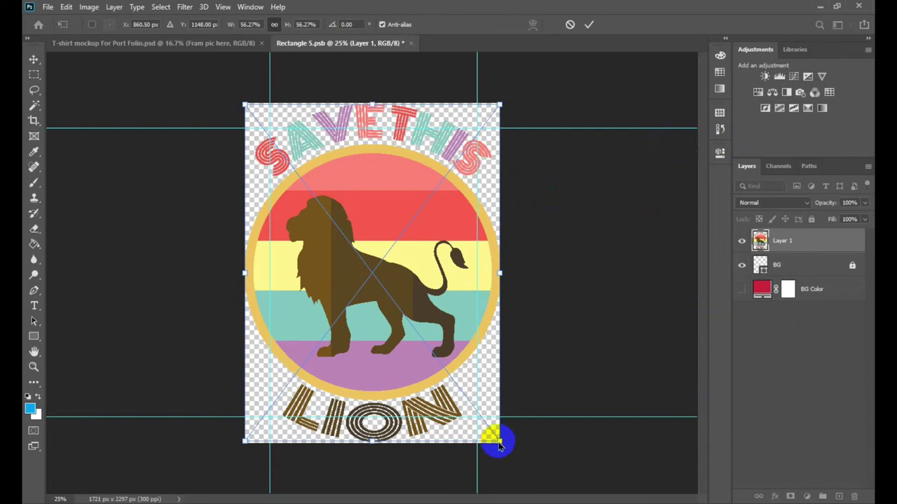
pyautogui.moveTo(498, 446); pyautogui.dragTo(410, 320)
pyautogui.moveTo(366, 236)
pyautogui.mouseDown()
pyautogui.moveTo(416, 267)
pyautogui.moveTo(405, 267)
pyautogui.moveTo(406, 277)
pyautogui.mouseUp()
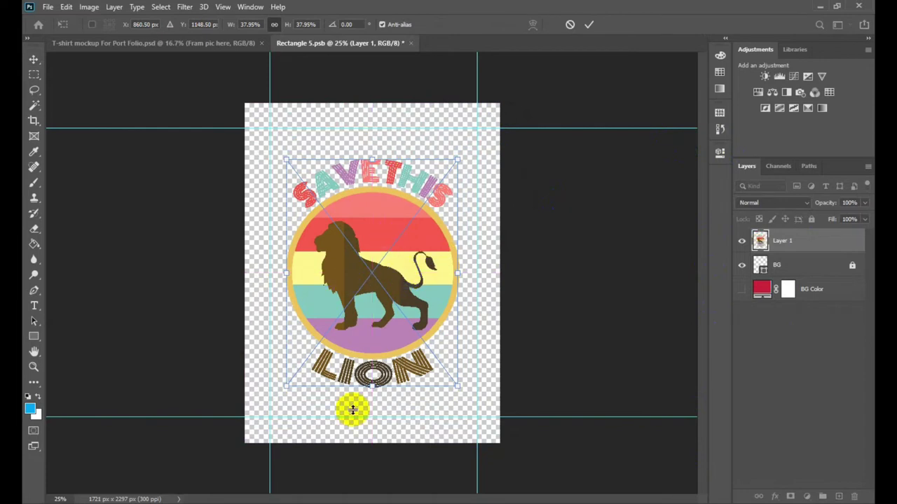
# Test a darker BG Color, cancel it, hide the background again, and close.
pyautogui.click(743, 290)
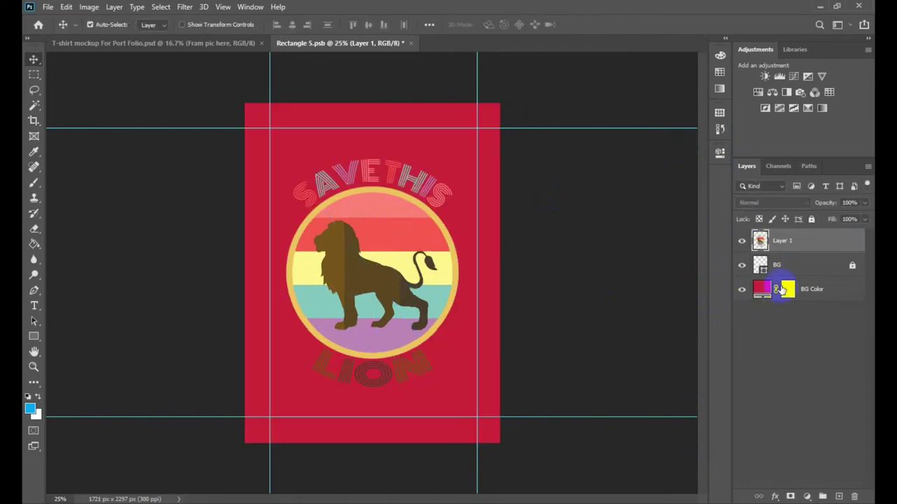
pyautogui.doubleClick(762, 289)
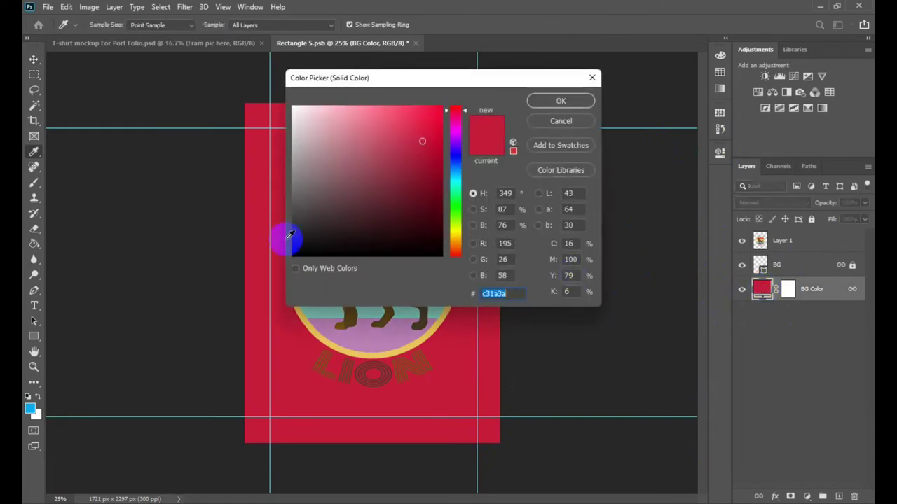
pyautogui.moveTo(321, 237)
pyautogui.mouseDown()
pyautogui.moveTo(347, 185)
pyautogui.moveTo(370, 240)
pyautogui.moveTo(410, 249)
pyautogui.mouseUp()
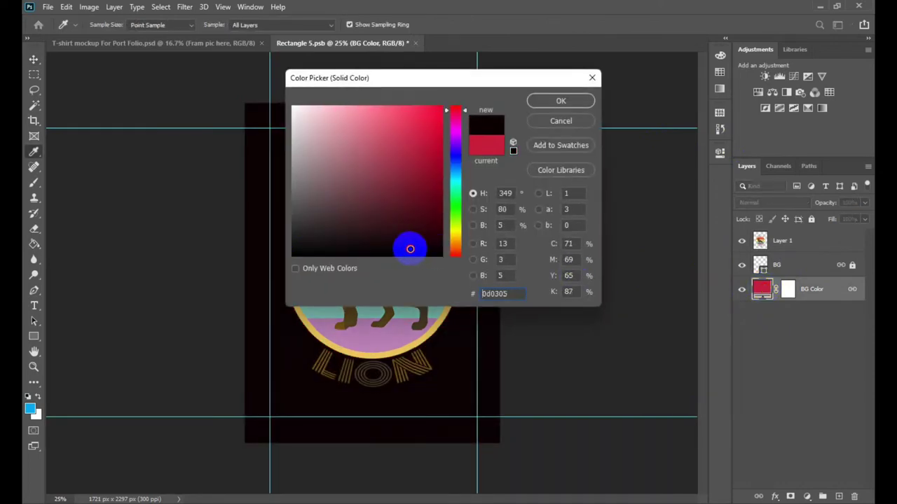
pyautogui.click(582, 120)
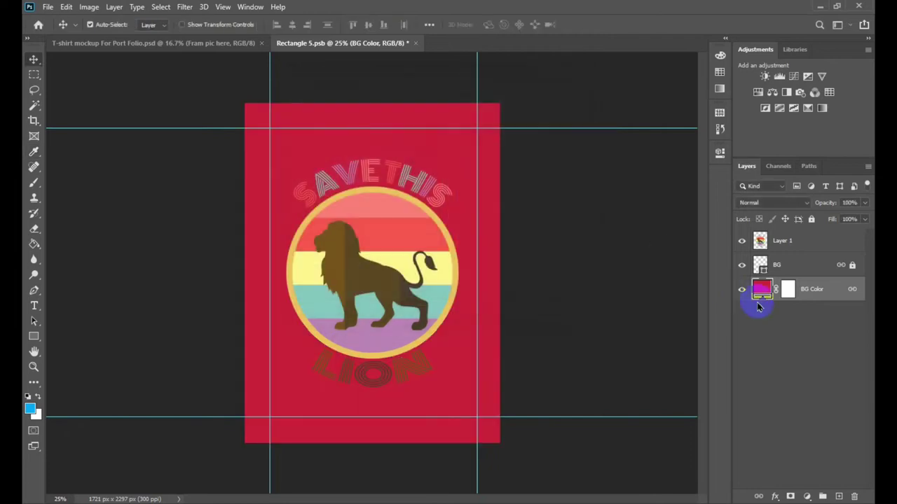
pyautogui.click(740, 293)
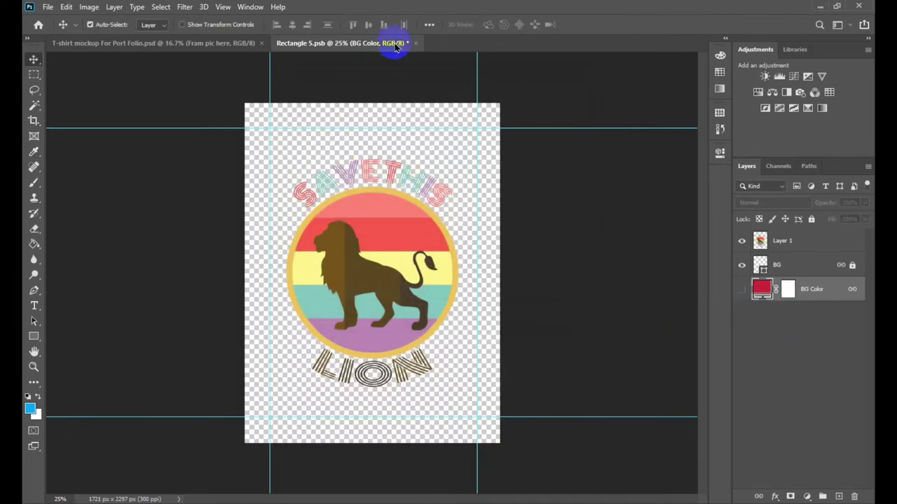
pyautogui.click(418, 43)
# Save Rectangle 5.psb, reopen it, enlarge the lion to ~116% higher up, and save.
pyautogui.click(400, 194)
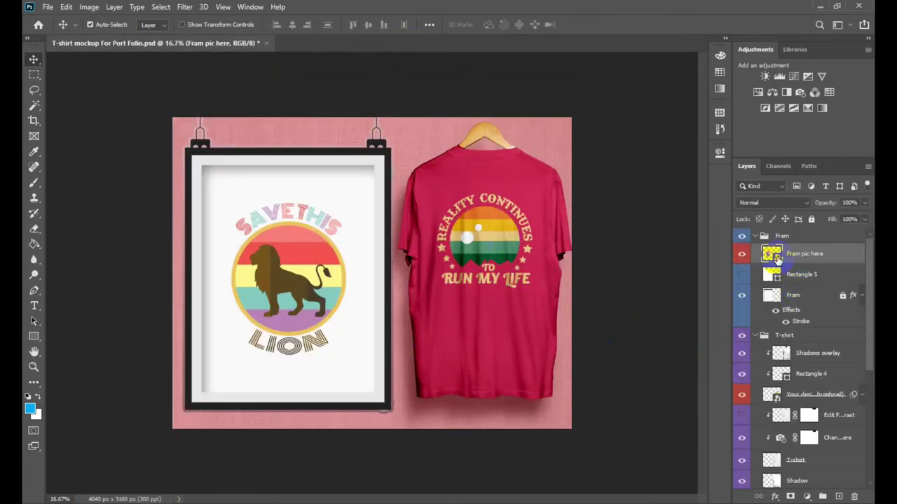
pyautogui.doubleClick(773, 255)
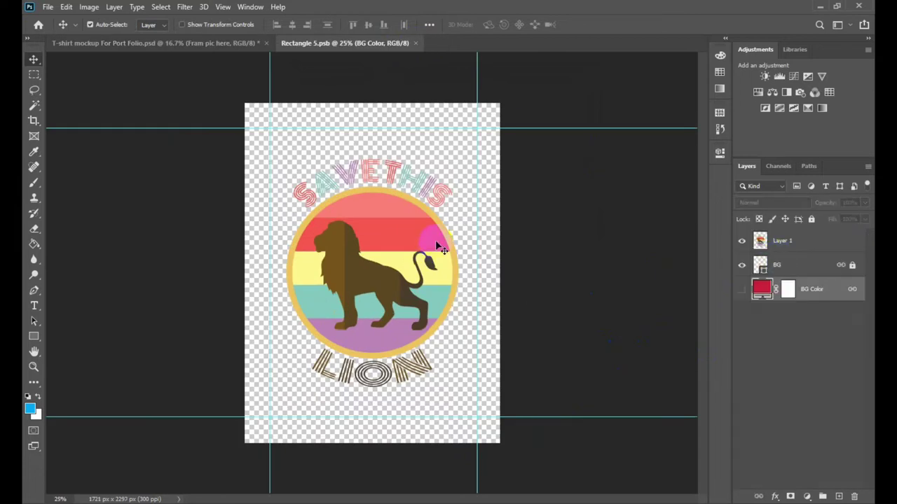
pyautogui.click(438, 246)
pyautogui.hotkey('ctrl', 't')
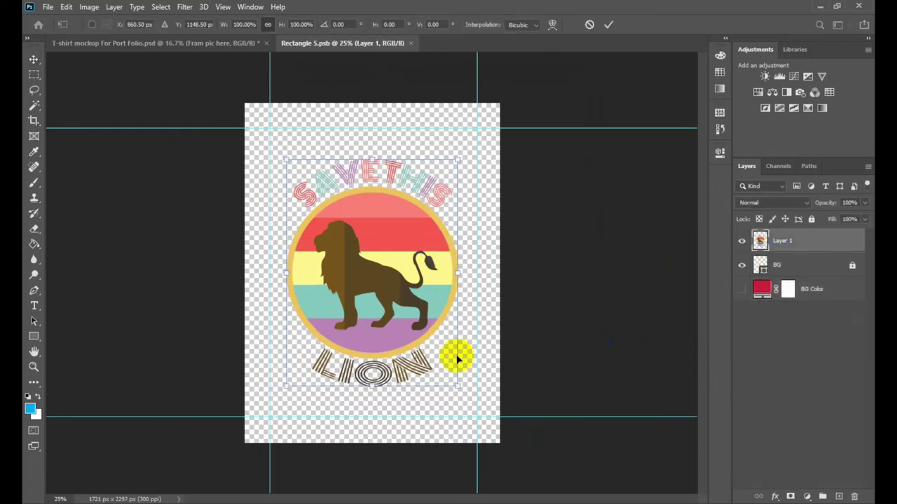
pyautogui.moveTo(458, 386); pyautogui.dragTo(486, 419)
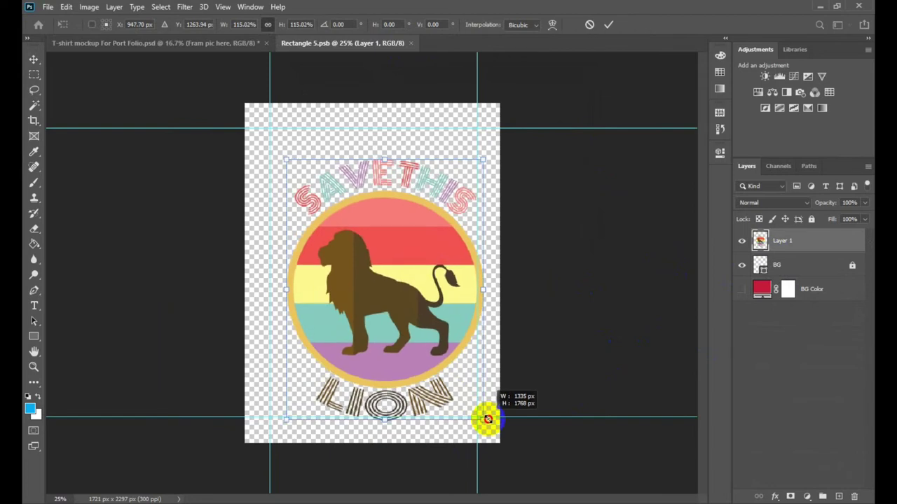
pyautogui.moveTo(417, 330); pyautogui.dragTo(401, 311)
pyautogui.moveTo(401, 306); pyautogui.dragTo(413, 311)
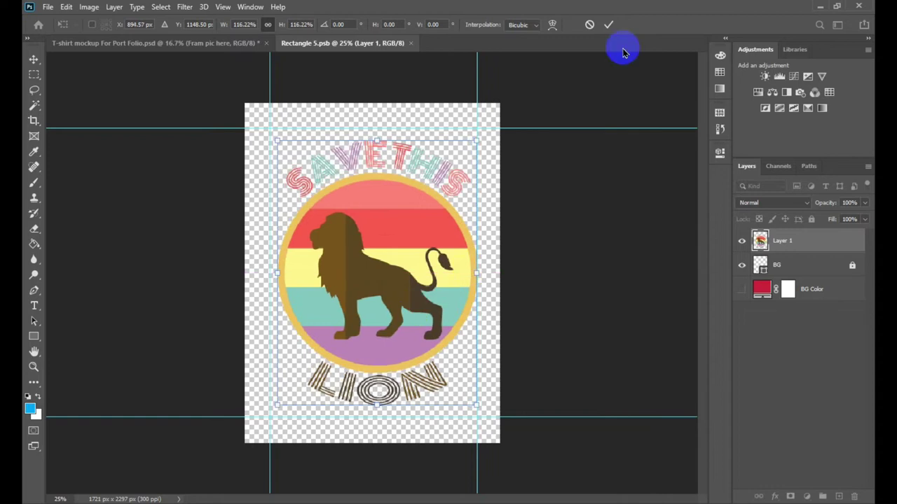
pyautogui.click(608, 25)
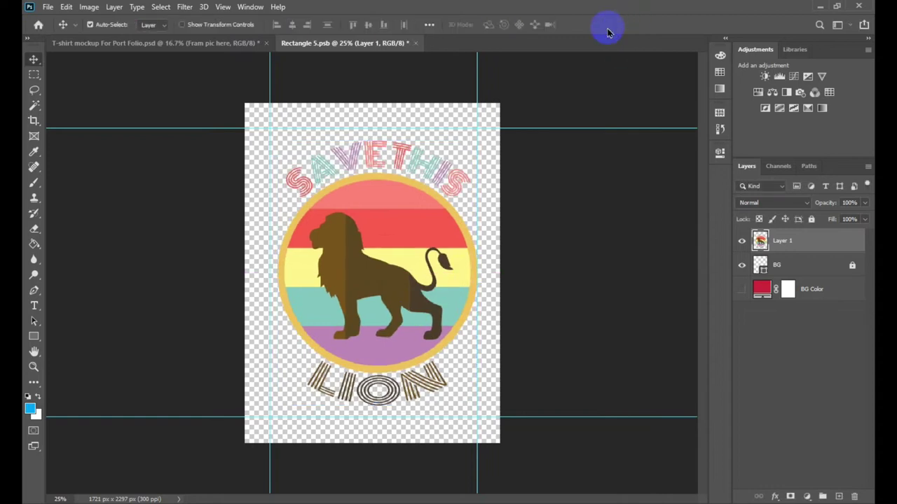
pyautogui.click(415, 43)
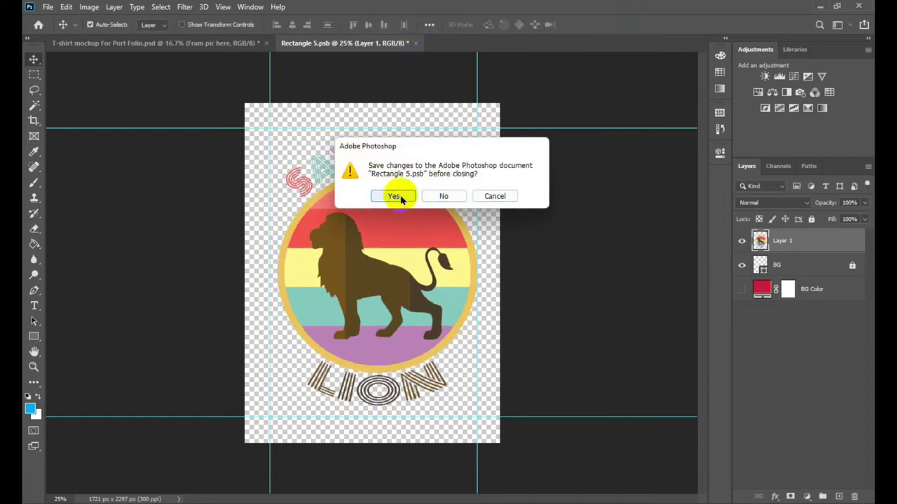
pyautogui.click(400, 198)
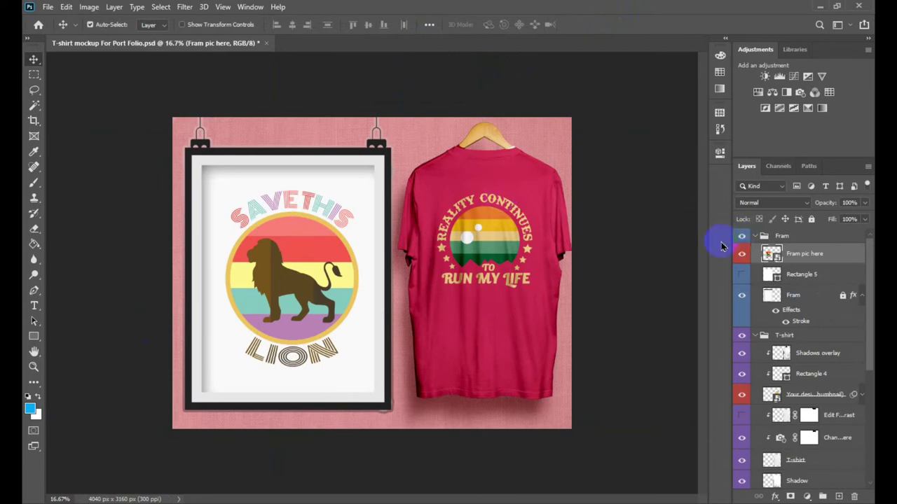
# Swap the shirt's Reality Continues layer for the pasted lion smart object, raised, and save.
pyautogui.click(778, 416)
pyautogui.doubleClick(774, 396)
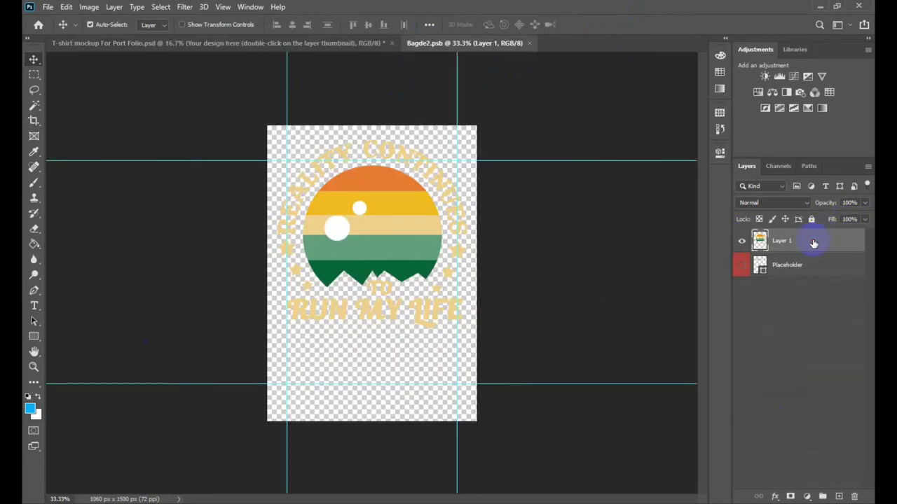
pyautogui.press('Delete')
pyautogui.hotkey('ctrl', 'v')
pyautogui.click(494, 139)
pyautogui.moveTo(400, 313); pyautogui.dragTo(397, 279)
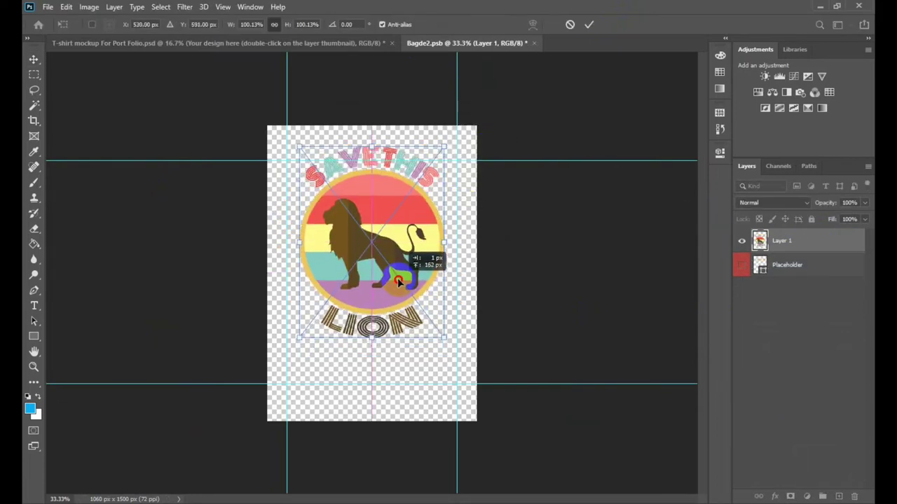
pyautogui.click(588, 25)
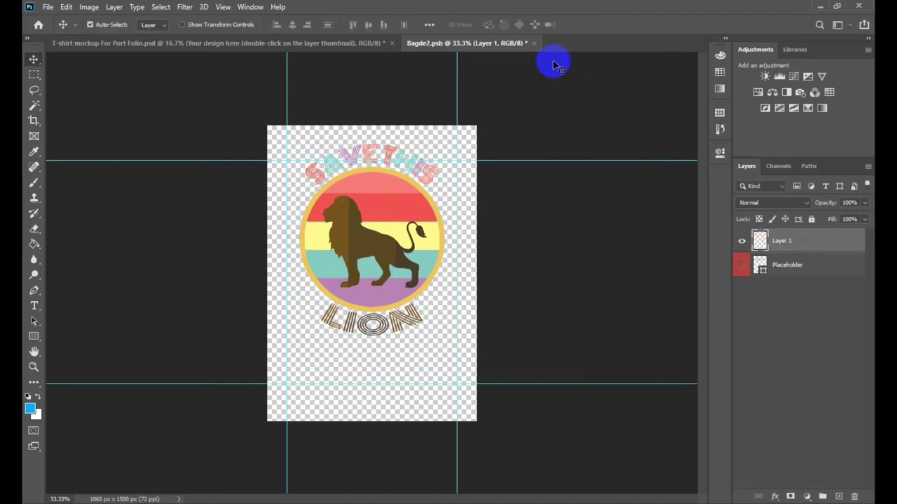
pyautogui.click(536, 43)
pyautogui.click(398, 197)
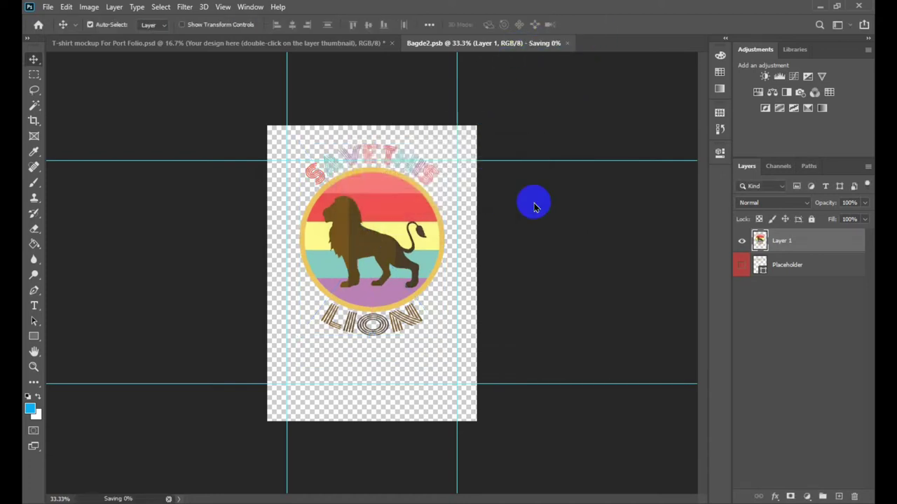
pyautogui.click(441, 198)
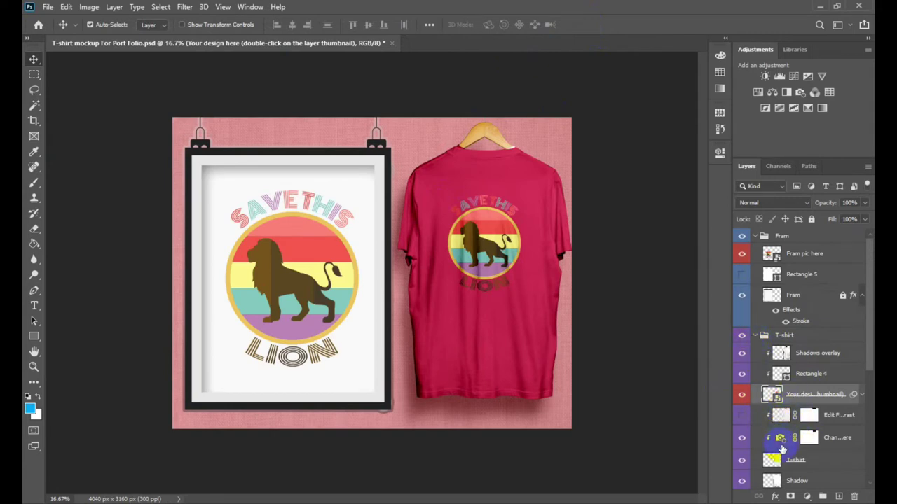
# Set the Photo Filter colour to near-white #ededed and open the Bagde2.psb design.
pyautogui.doubleClick(781, 442)
pyautogui.click(581, 205)
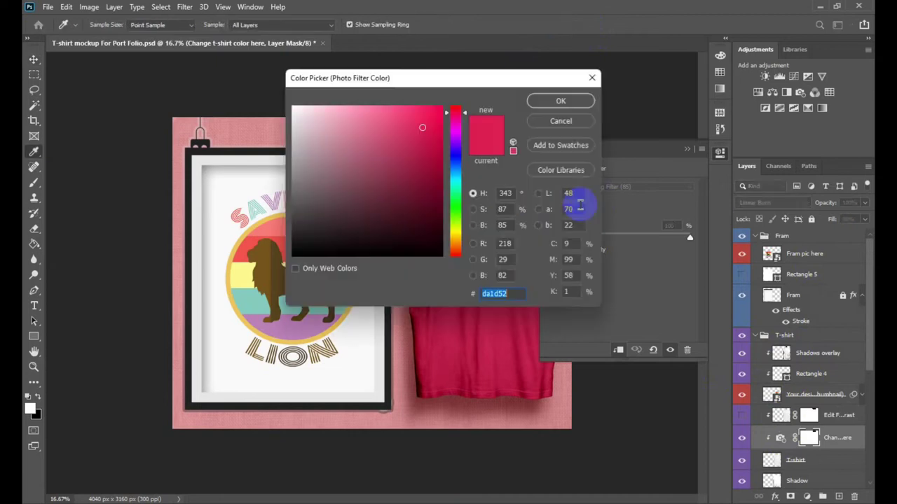
pyautogui.moveTo(312, 129)
pyautogui.mouseDown()
pyautogui.moveTo(297, 132)
pyautogui.moveTo(292, 109)
pyautogui.mouseUp()
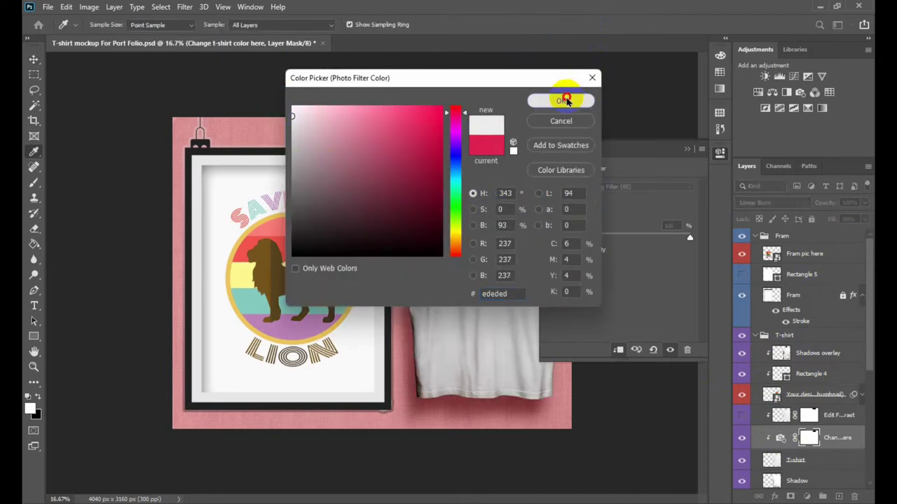
pyautogui.click(566, 100)
pyautogui.click(688, 150)
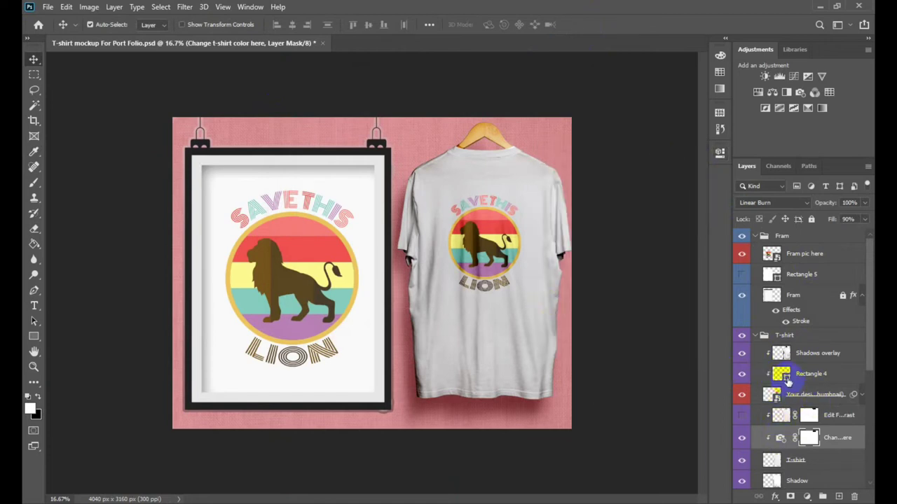
pyautogui.doubleClick(772, 396)
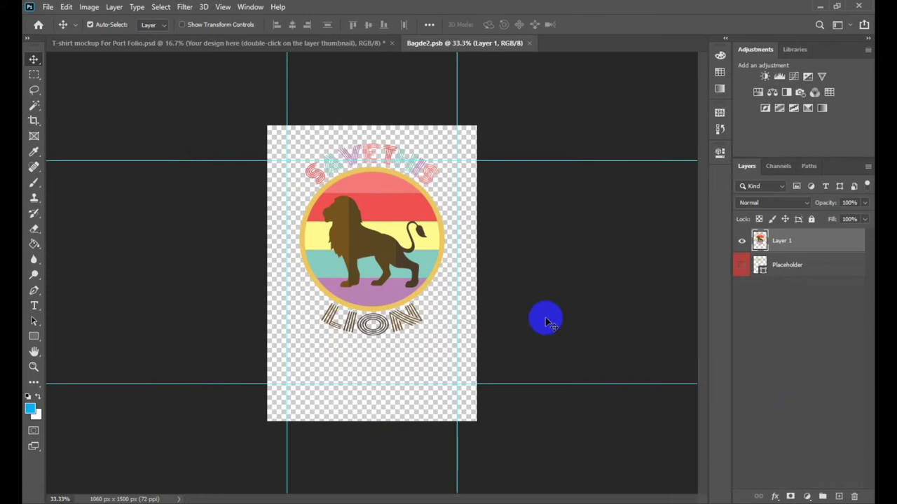
# Scale the lion print to ~123% from its centre, nudge it up, and save Bagde2.psb.
pyautogui.hotkey('ctrl', 't')
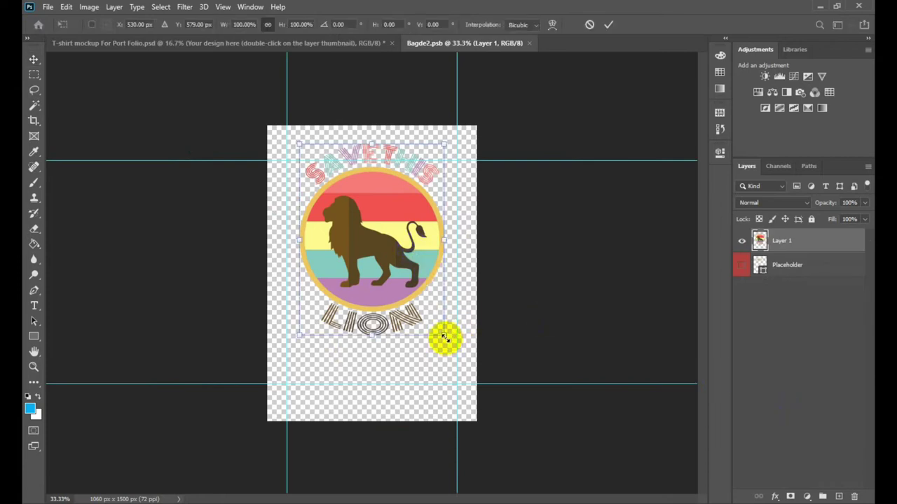
pyautogui.moveTo(444, 337); pyautogui.dragTo(480, 377)
pyautogui.moveTo(426, 287); pyautogui.dragTo(402, 274)
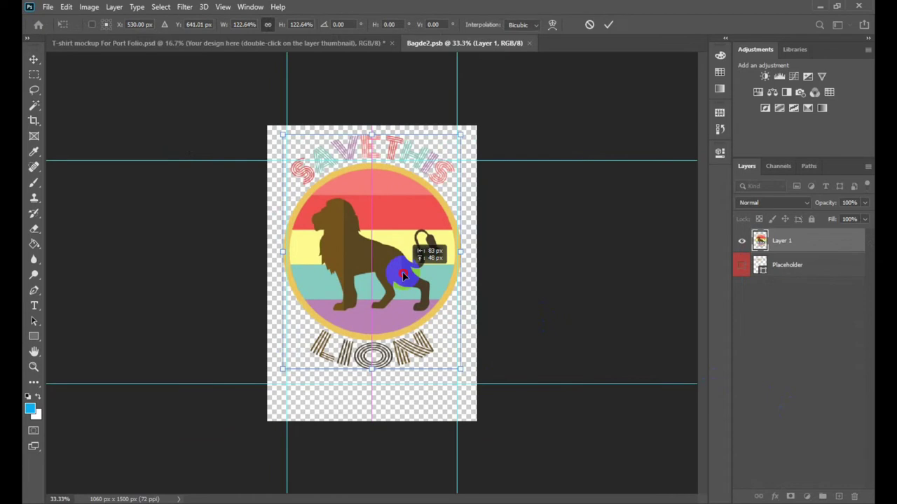
pyautogui.moveTo(402, 274); pyautogui.dragTo(401, 268)
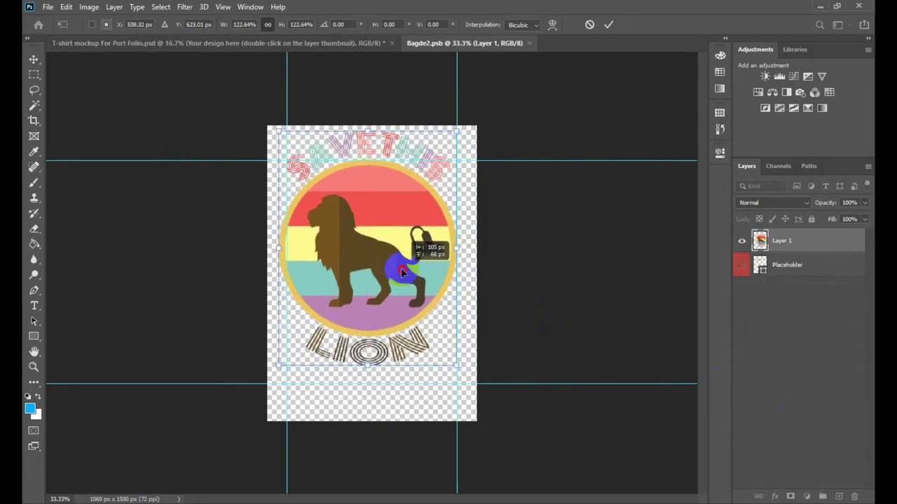
pyautogui.click(608, 24)
pyautogui.click(534, 43)
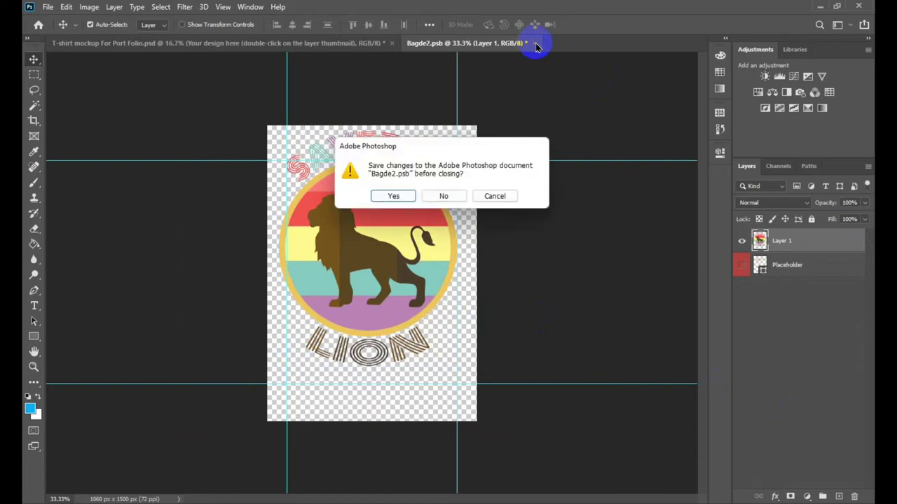
pyautogui.click(393, 194)
pyautogui.click(436, 197)
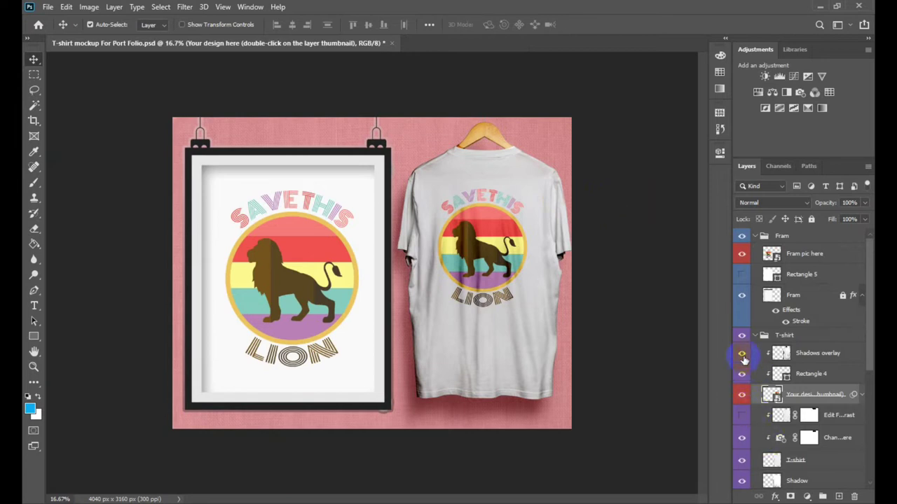
pyautogui.click(742, 353)
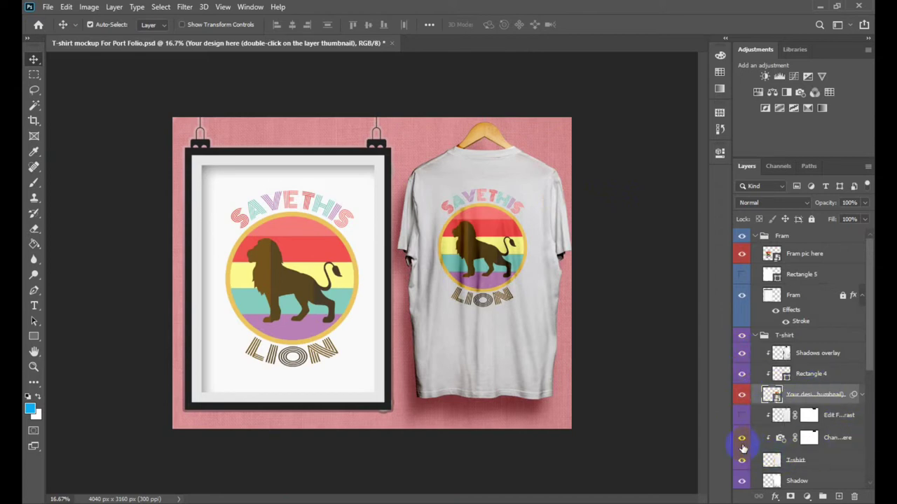
# Change the Photo Filter colour to pure white ffffff and recheck shirt layer visibility.
pyautogui.scroll(-1, 757, 448)
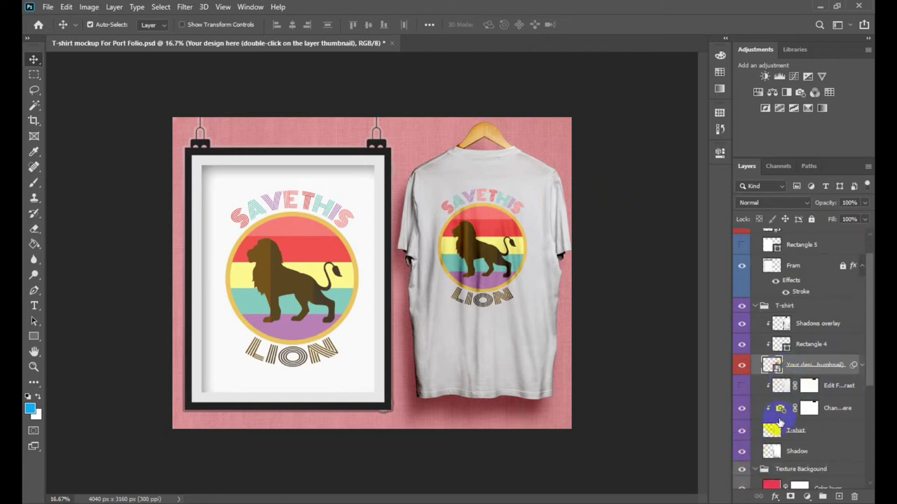
pyautogui.doubleClick(781, 412)
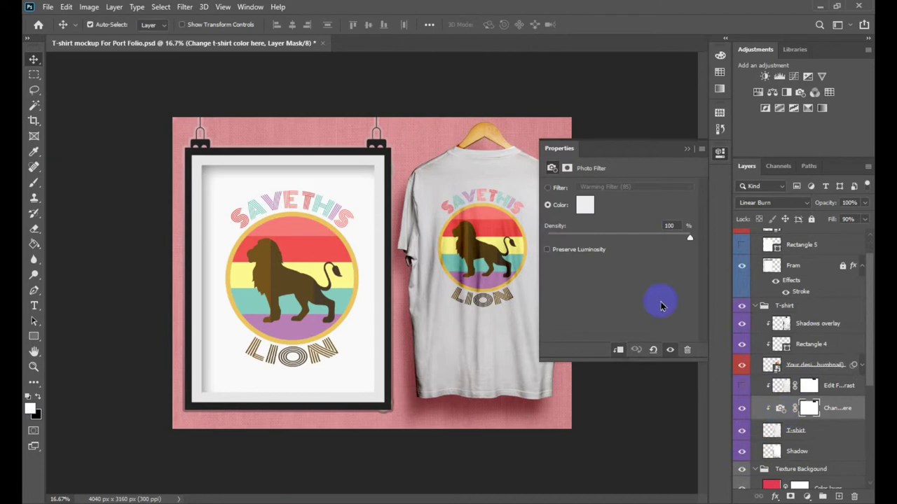
pyautogui.click(588, 204)
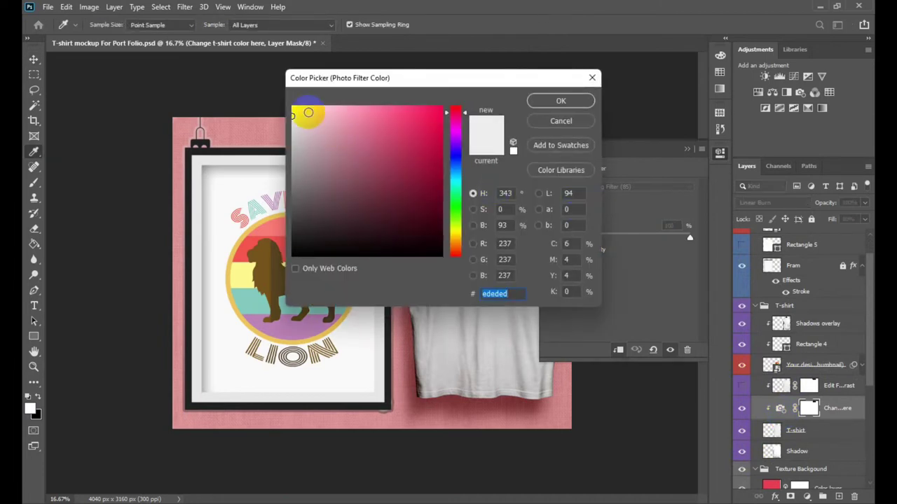
pyautogui.moveTo(310, 110); pyautogui.dragTo(272, 91)
pyautogui.click(561, 101)
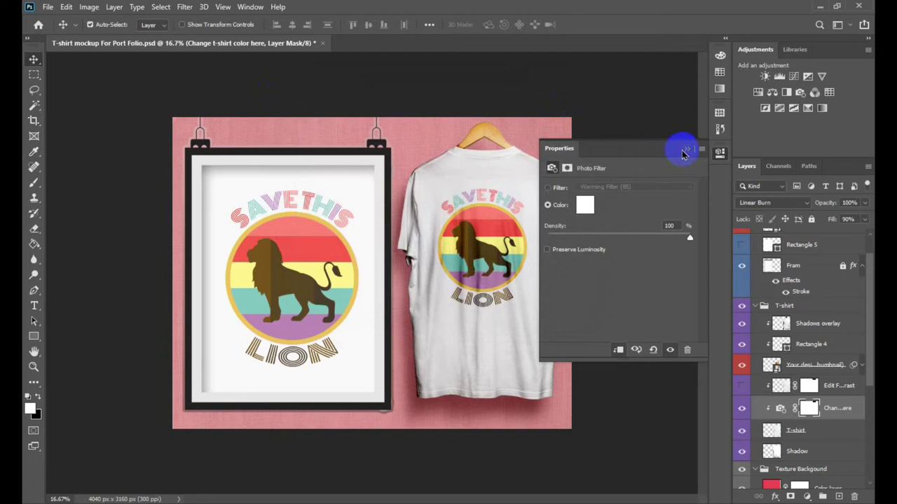
pyautogui.click(688, 152)
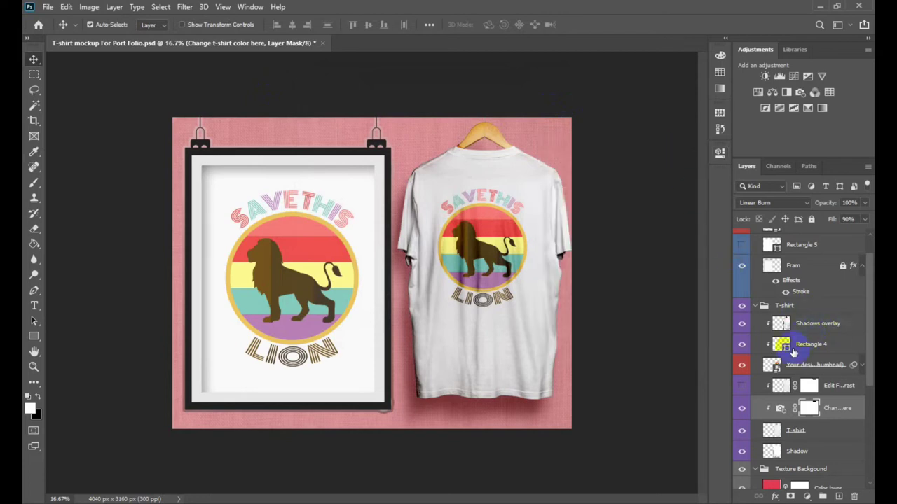
pyautogui.click(742, 325)
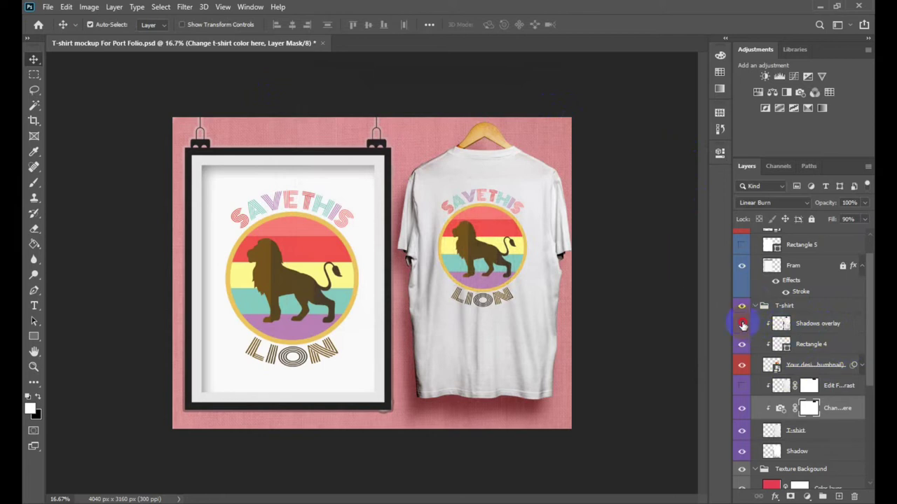
pyautogui.click(742, 325)
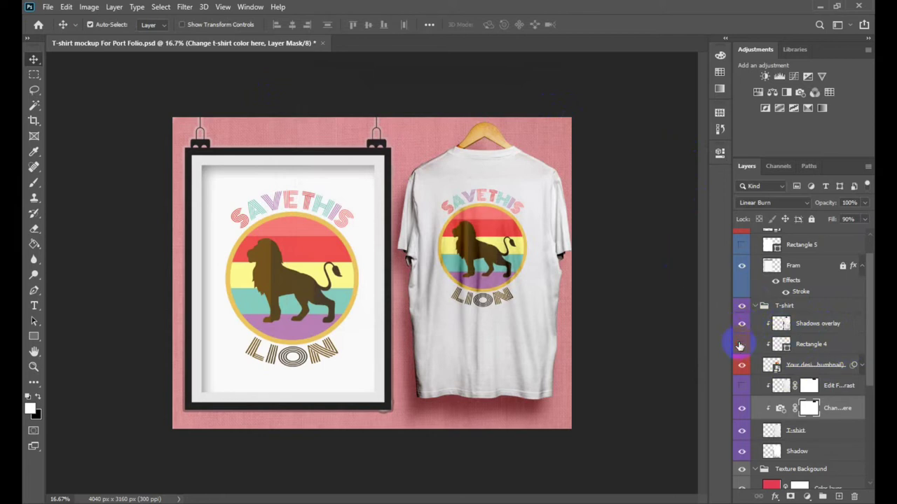
pyautogui.moveTo(740, 346); pyautogui.dragTo(744, 399)
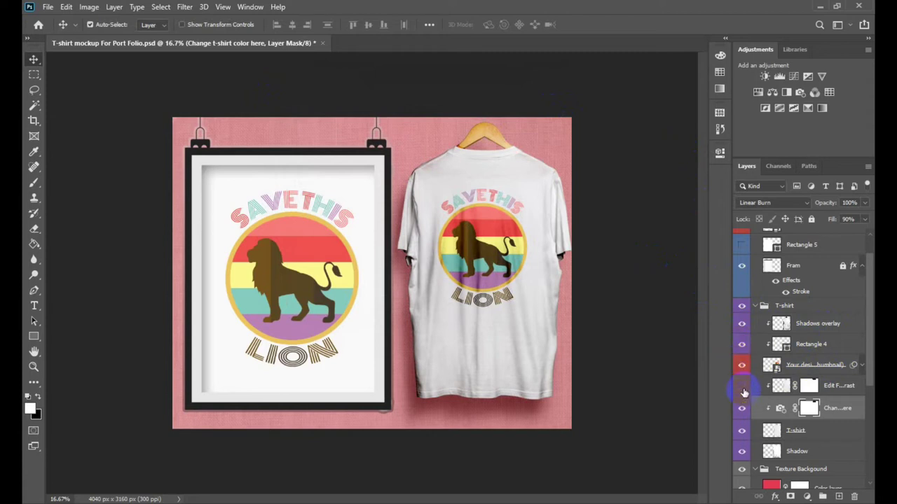
pyautogui.click(742, 387)
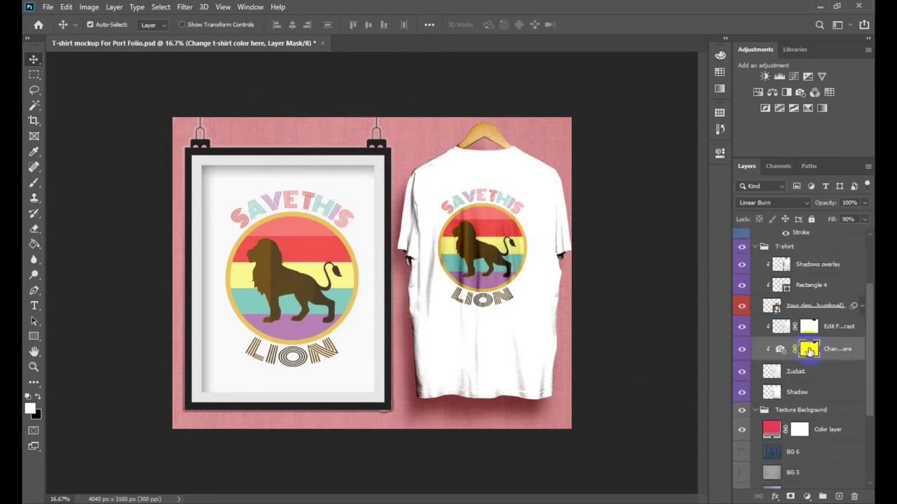
# Show the BG 6 wood backdrop and tint its Color layer pale pink.
pyautogui.scroll(-5, 792, 364)
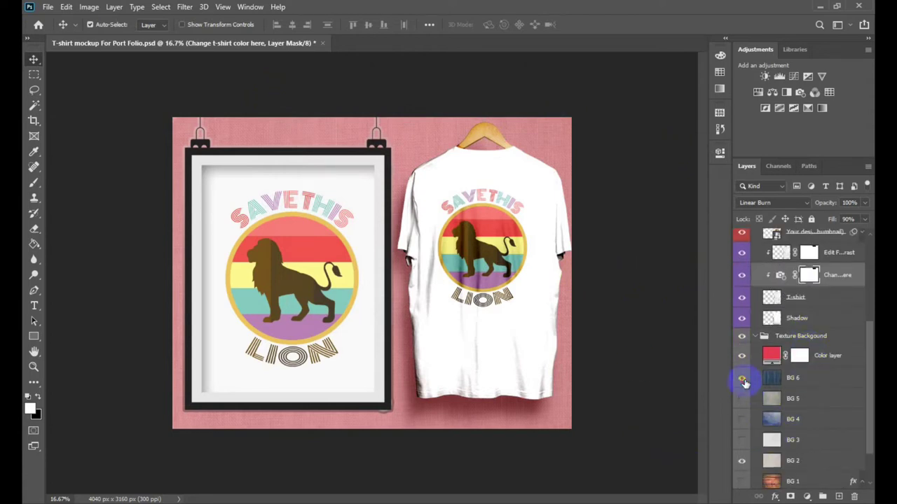
pyautogui.click(742, 379)
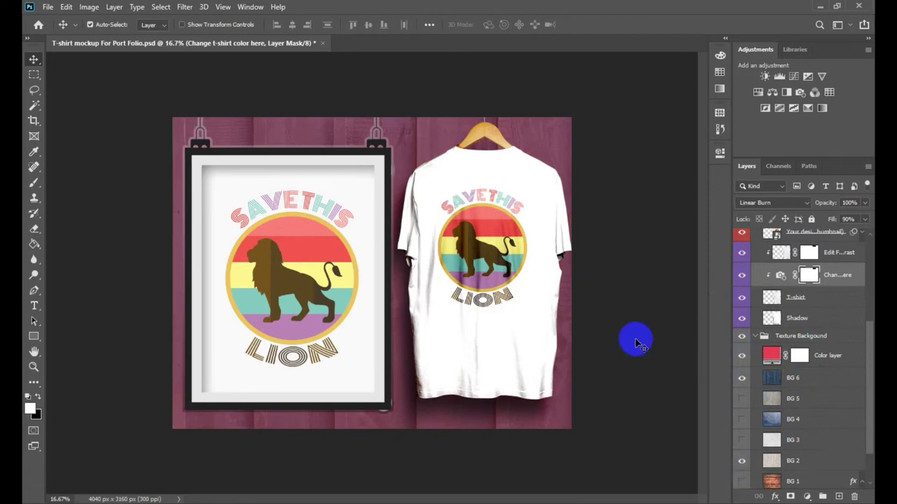
pyautogui.scroll(-2, 764, 406)
pyautogui.scroll(-1, 762, 478)
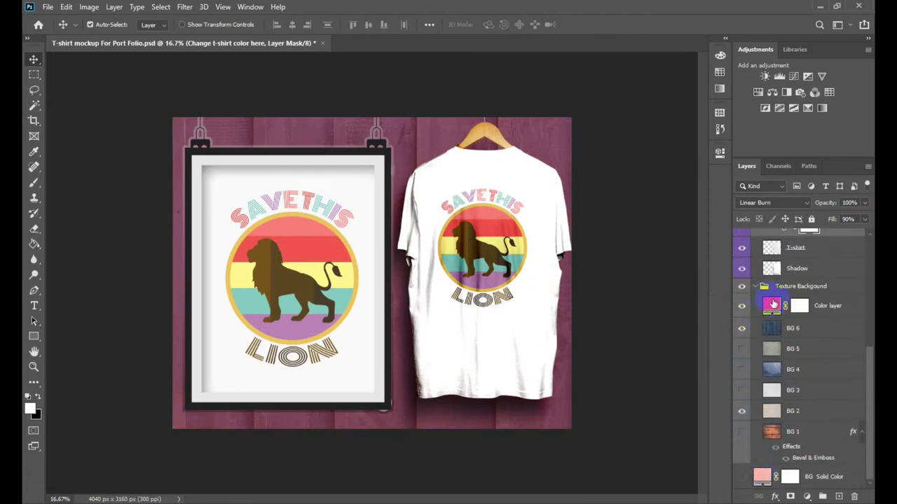
pyautogui.doubleClick(772, 306)
pyautogui.click(403, 122)
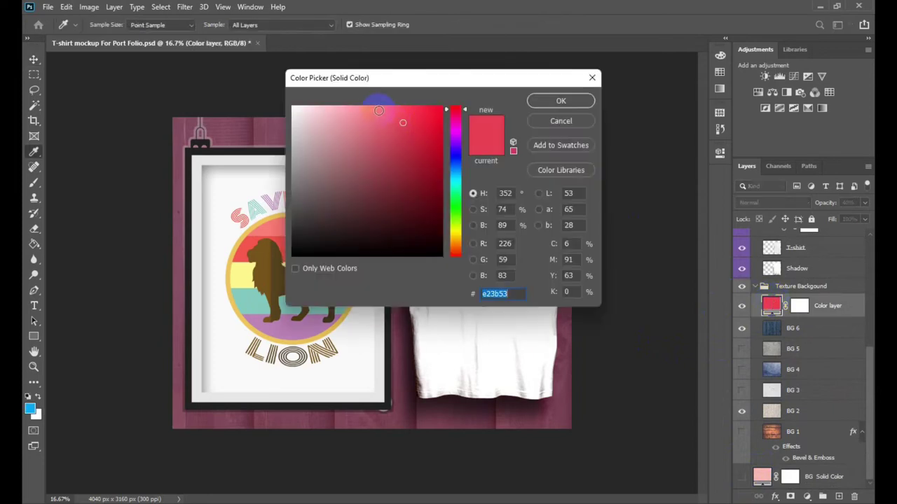
pyautogui.moveTo(378, 110); pyautogui.dragTo(311, 114)
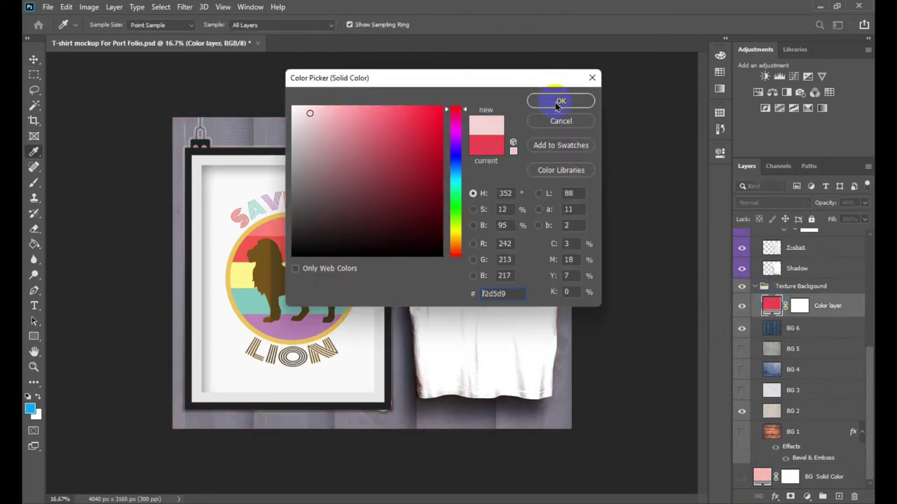
pyautogui.click(560, 101)
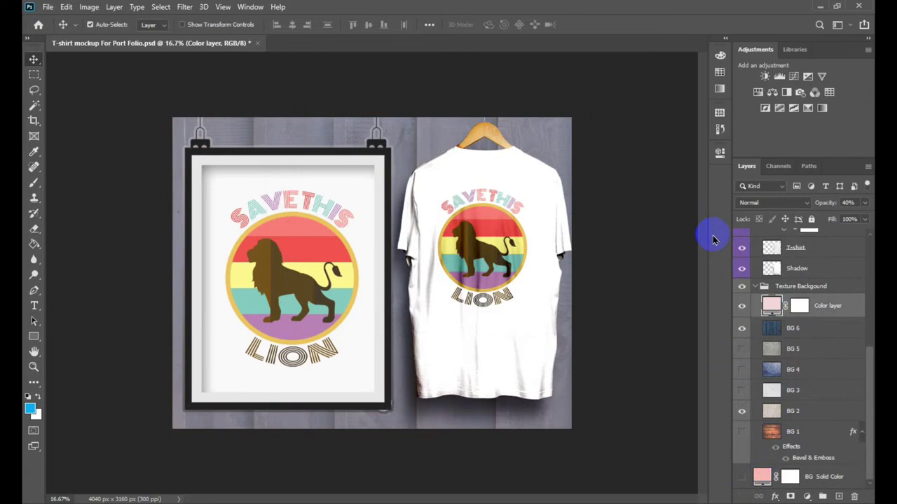
pyautogui.click(818, 8)
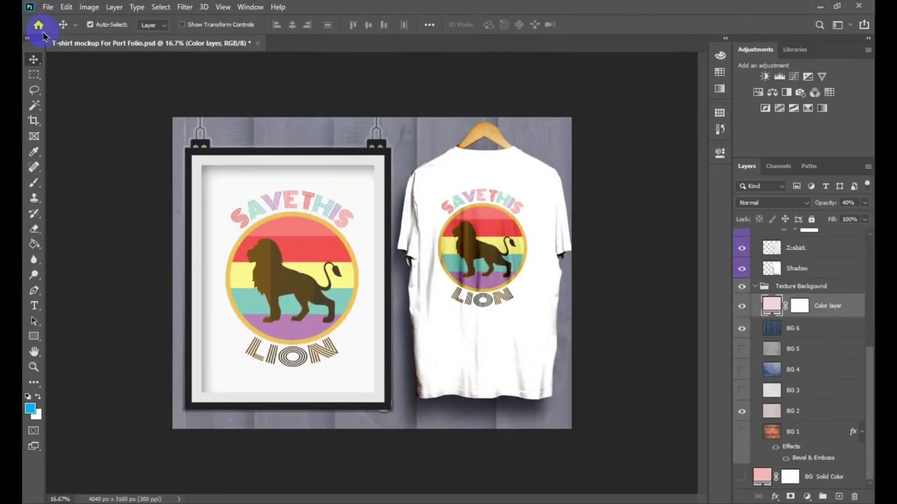
# Back in Photoshop, export the mockup for web as JPEG with the preview fit on screen.
pyautogui.click(47, 6)
pyautogui.moveTo(61, 180)
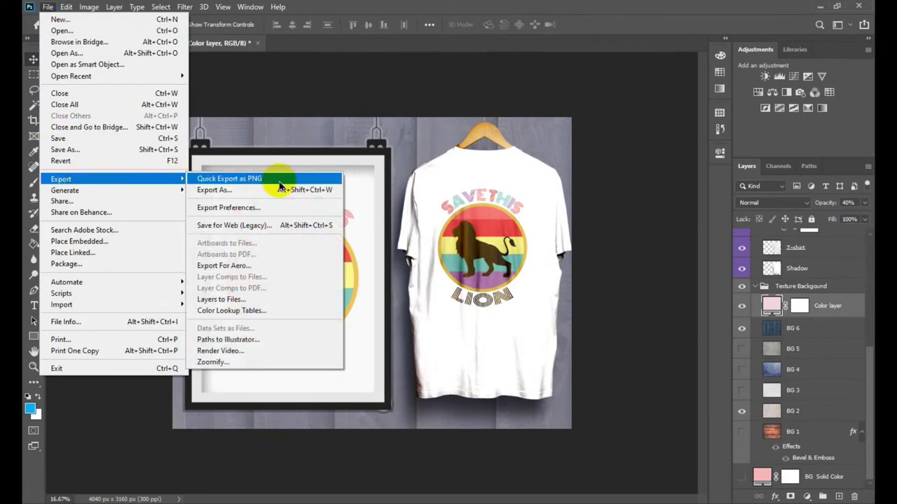
pyautogui.click(290, 225)
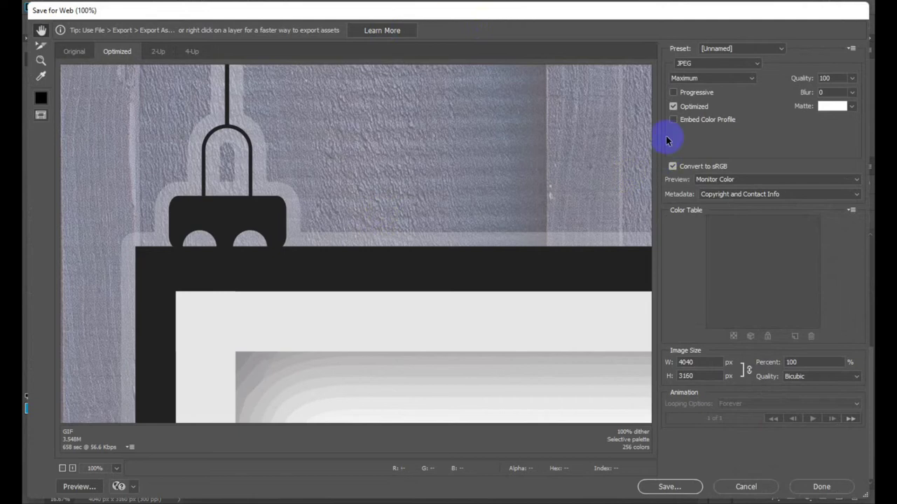
pyautogui.click(116, 468)
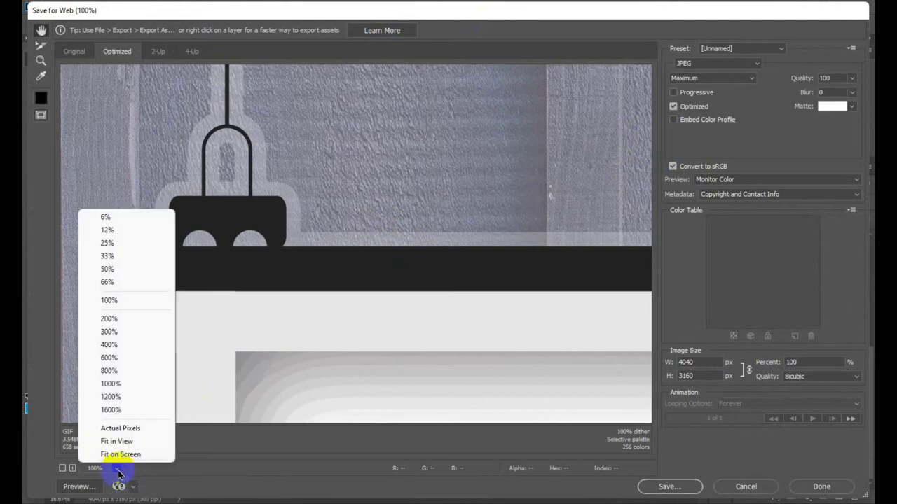
pyautogui.click(146, 455)
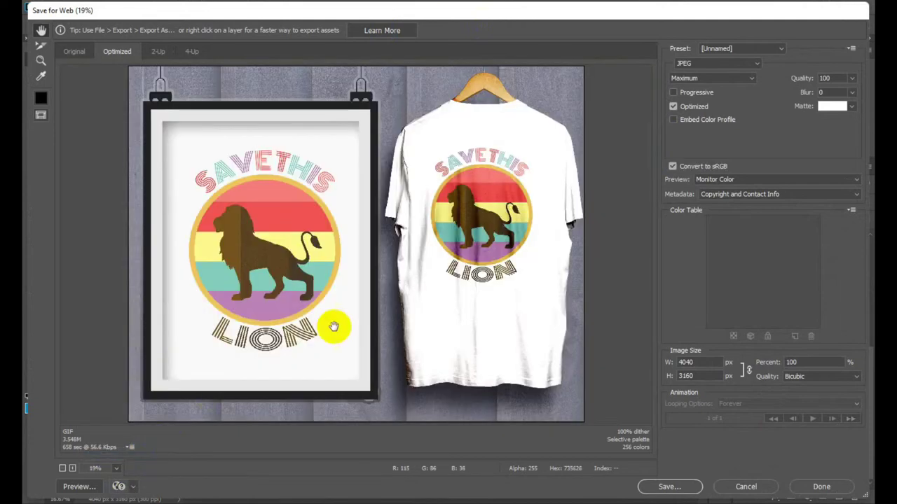
pyautogui.click(669, 486)
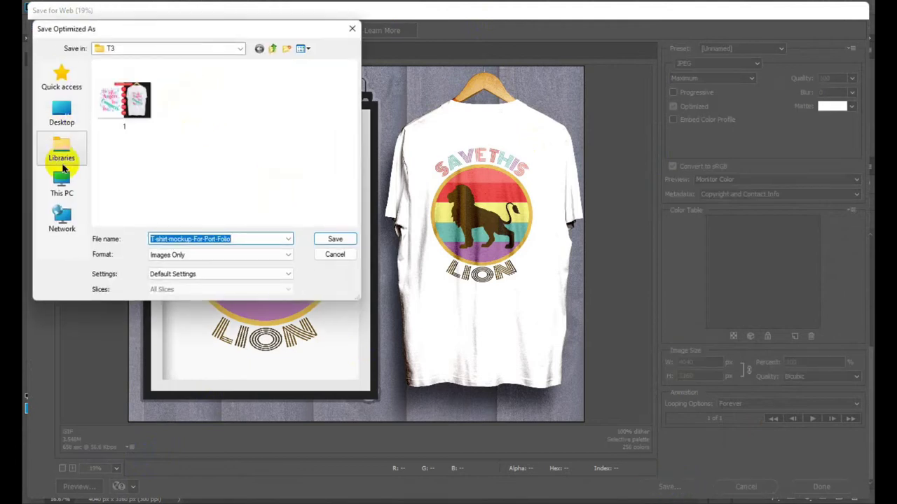
# Save it as T-shirt-mockup-For-Port-Folio.jpg in This PC > Pictures > 7c, then minimize Photoshop.
pyautogui.click(61, 181)
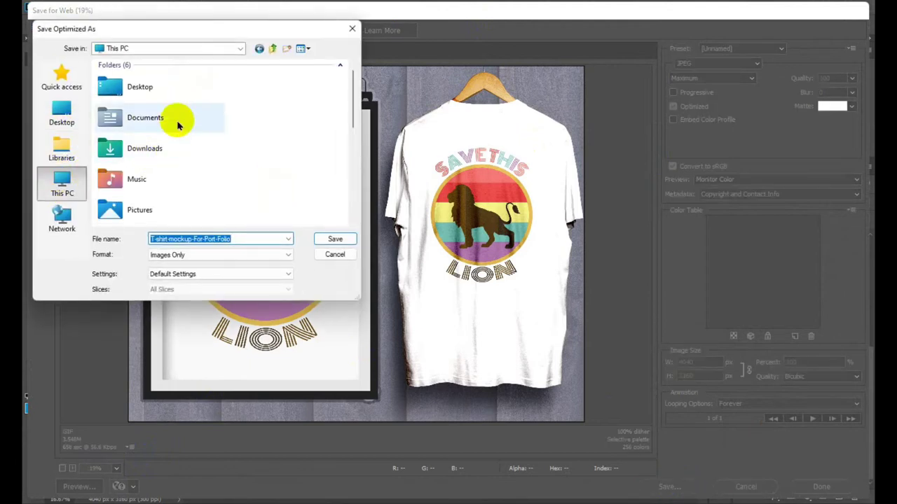
pyautogui.doubleClick(145, 220)
pyautogui.scroll(-1, 276, 140)
pyautogui.doubleClick(250, 90)
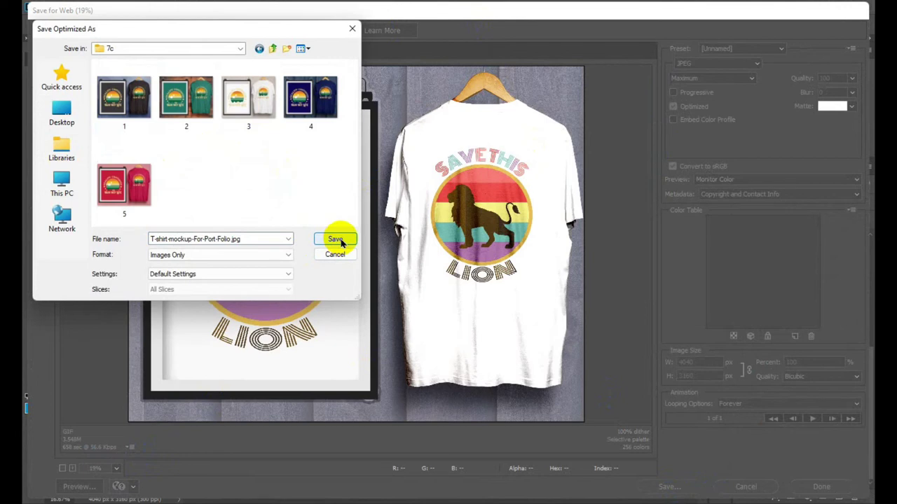
pyautogui.click(339, 239)
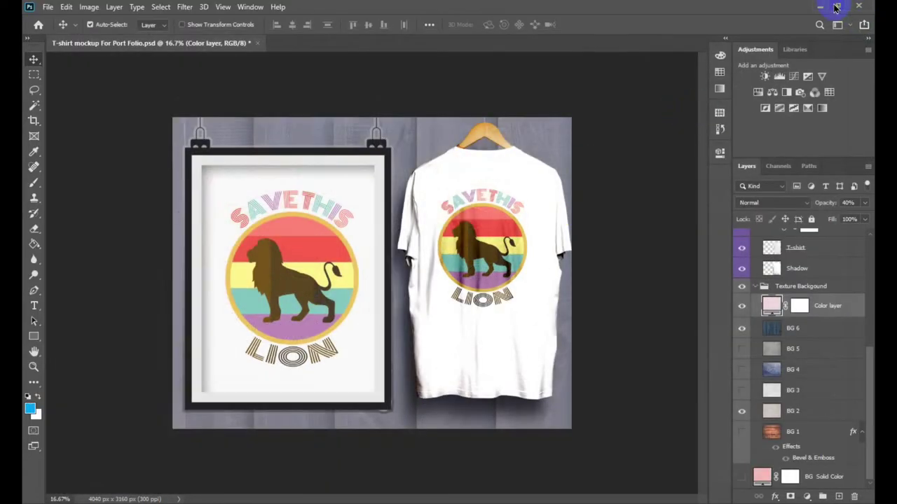
pyautogui.click(819, 7)
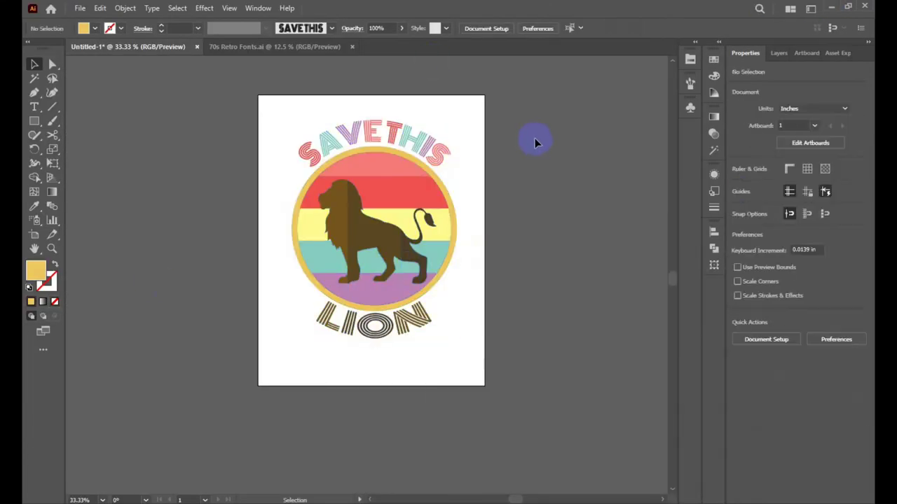
# Start File > Save As and navigate to Graphics Work > BOOT CAMP.
pyautogui.click(80, 7)
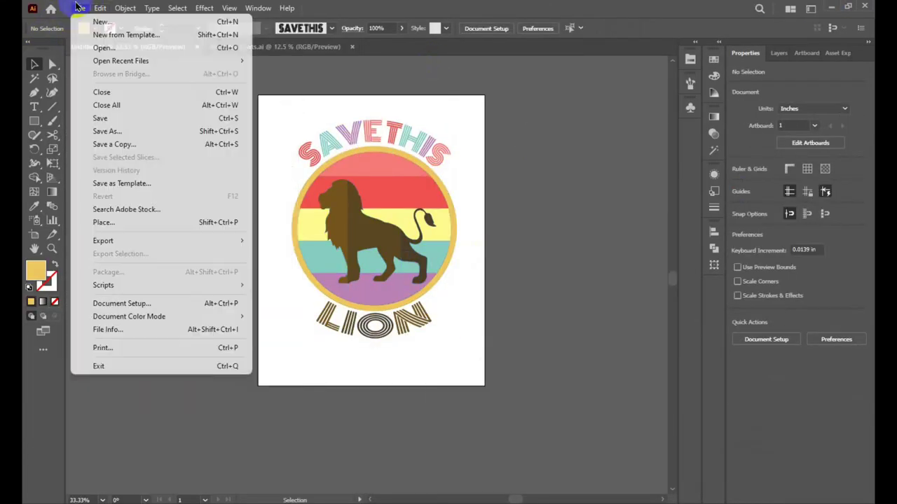
pyautogui.click(106, 132)
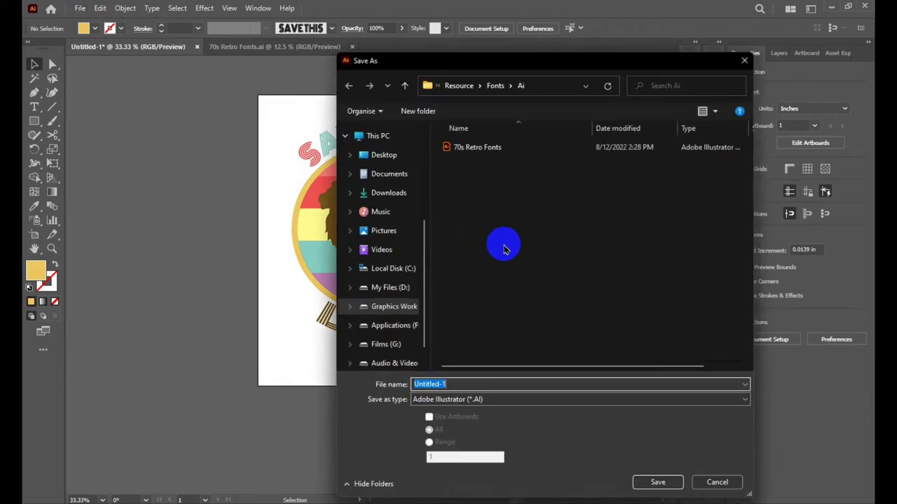
pyautogui.click(405, 85)
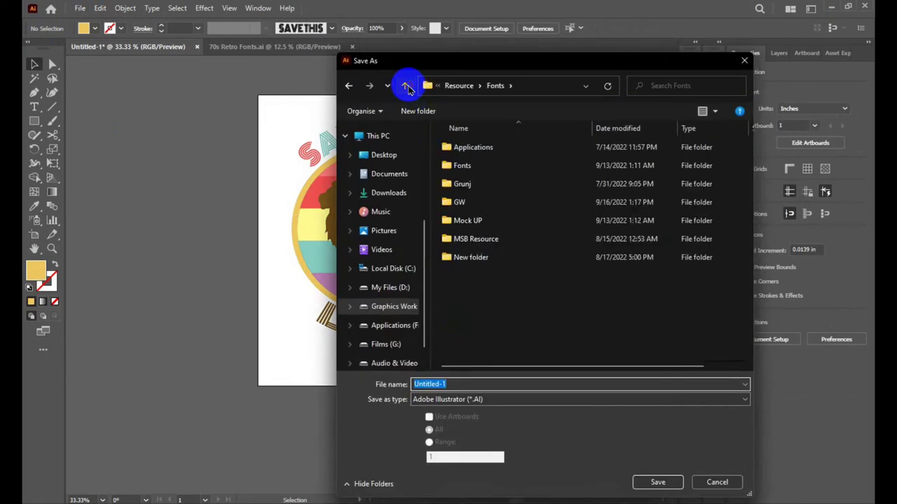
pyautogui.click(405, 86)
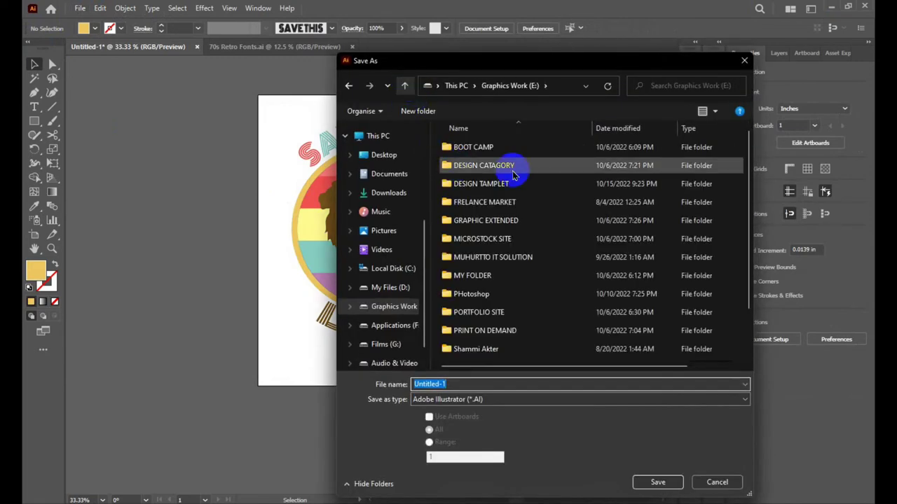
pyautogui.doubleClick(493, 147)
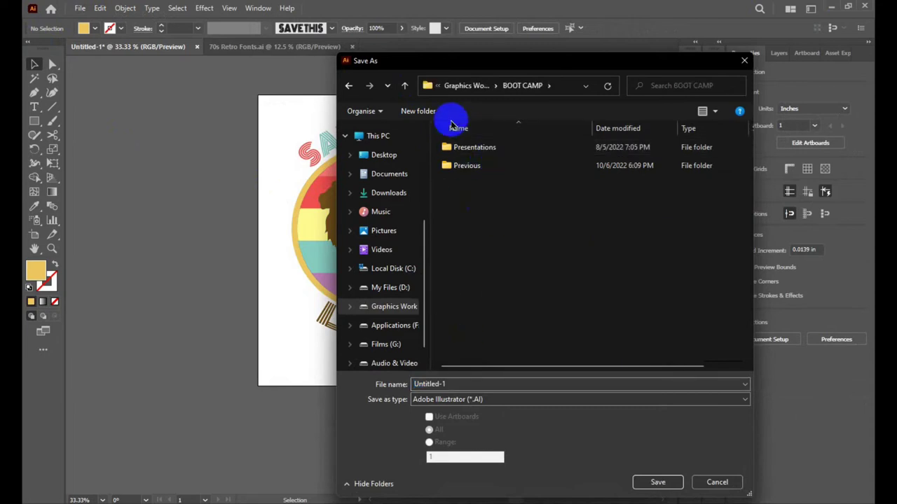
# Create folder 16-10-2022 there and save Untitled-1.ai into it with Illustrator 2020 options.
pyautogui.click(420, 111)
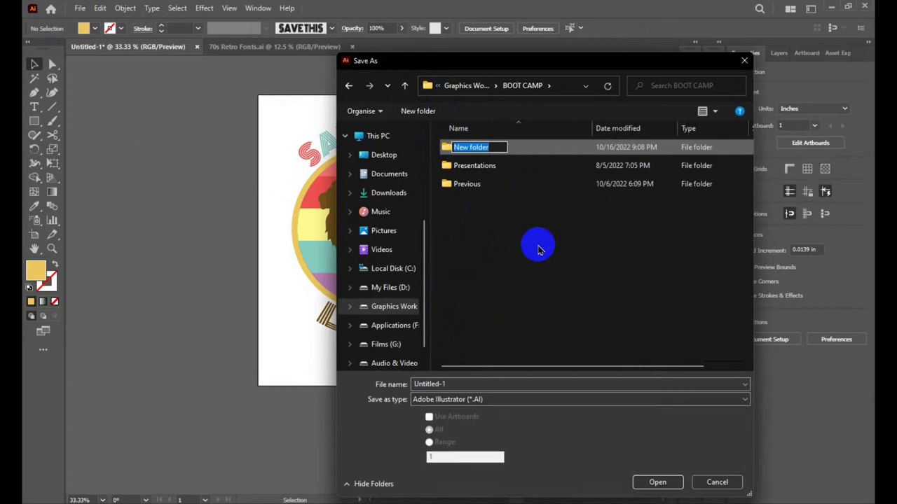
pyautogui.write('16-10-2022')
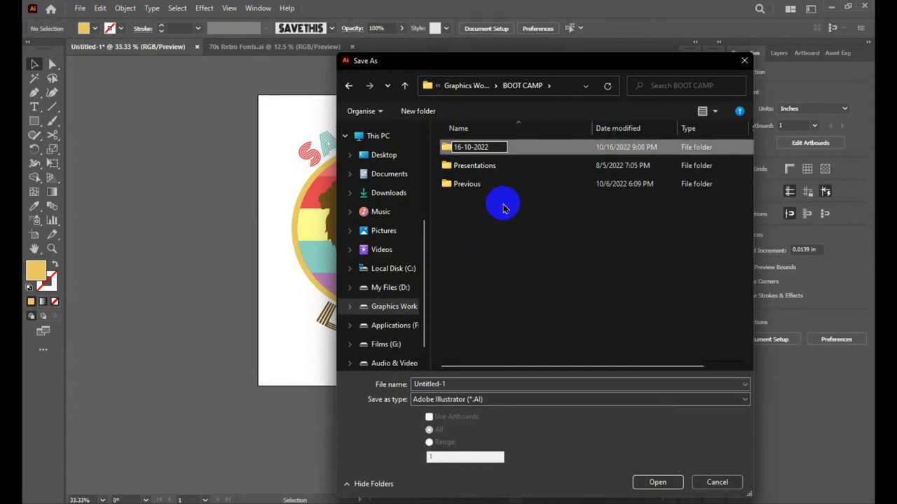
pyautogui.click(500, 203)
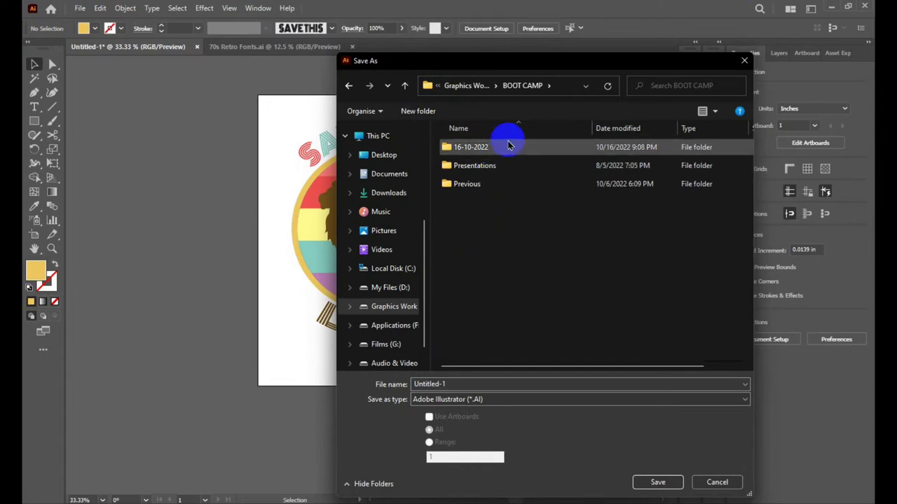
pyautogui.doubleClick(490, 147)
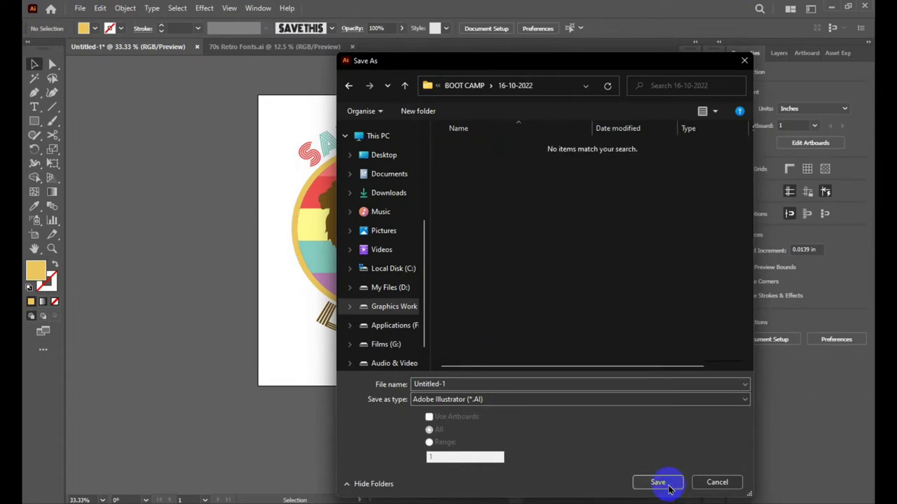
pyautogui.click(662, 482)
pyautogui.click(500, 423)
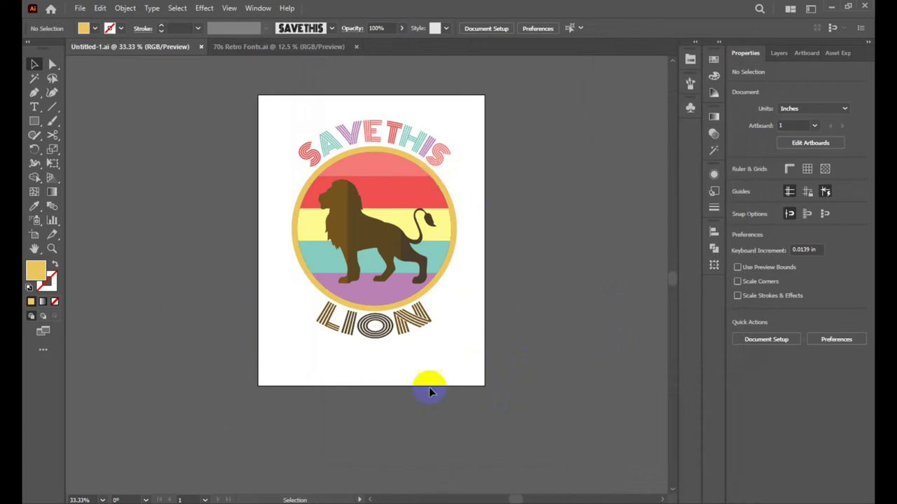
# Delete the whole lion artwork group from the artboard.
pyautogui.moveTo(469, 120); pyautogui.dragTo(302, 390)
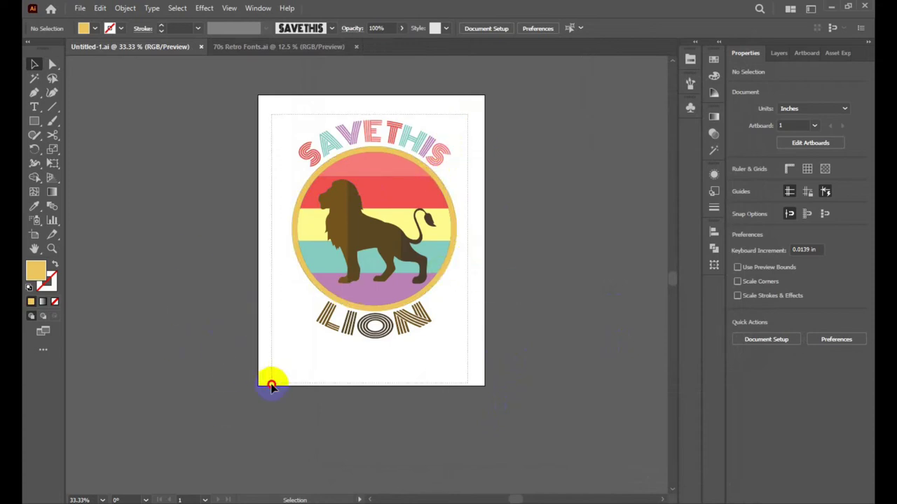
pyautogui.press('Delete')
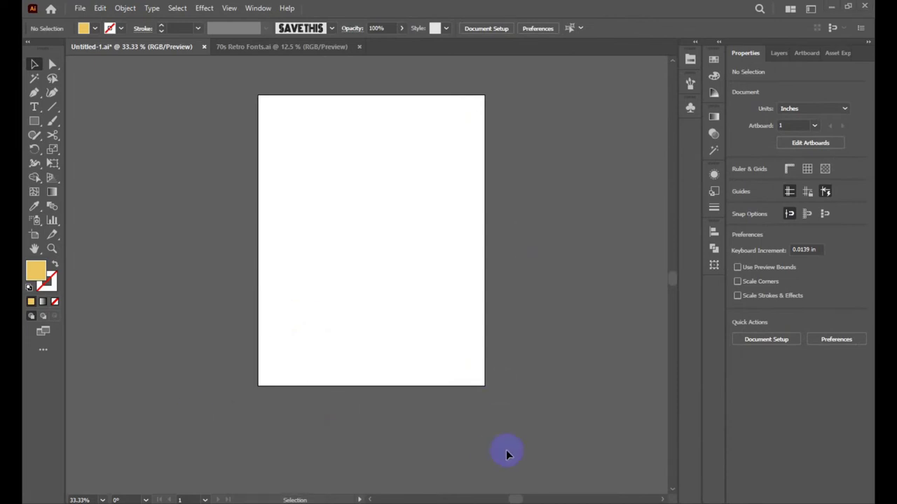
pyautogui.scroll(3, 500, 274)
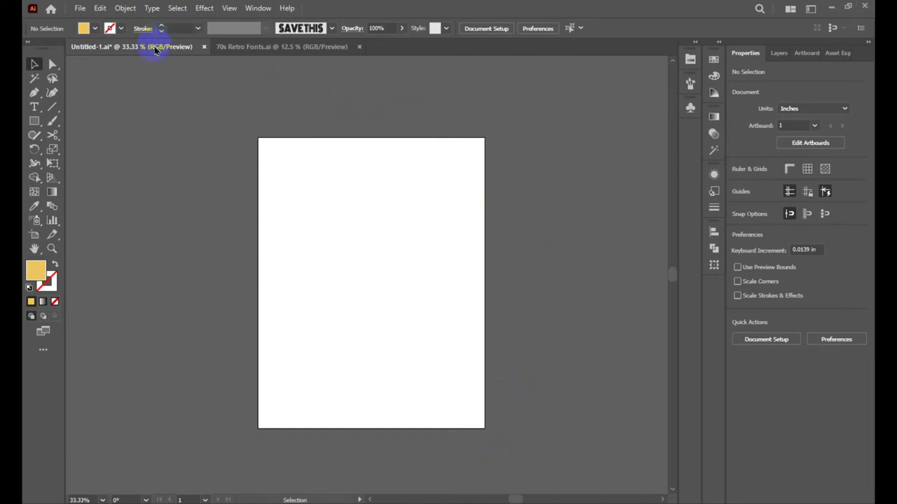
# Copy the font sheet from 70s Retro Fonts and paste it into Untitled-1.
pyautogui.click(240, 46)
pyautogui.click(405, 176)
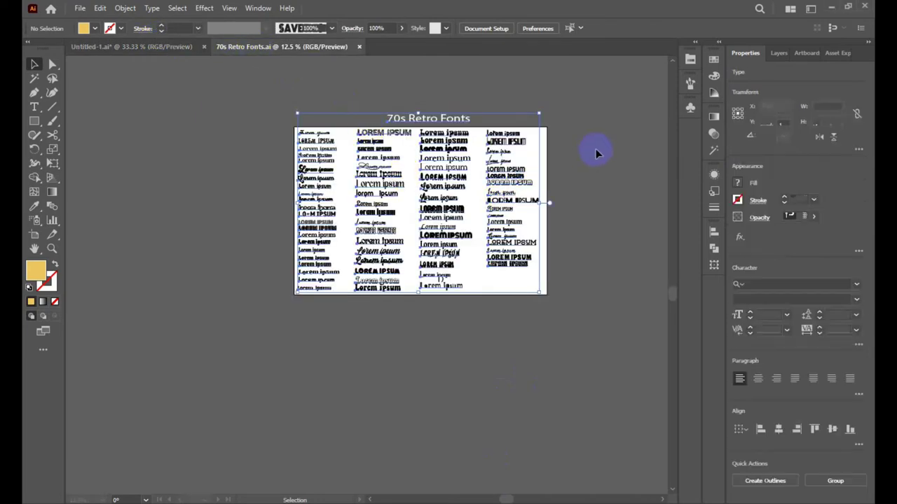
pyautogui.click(153, 47)
pyautogui.hotkey('ctrl', 'v')
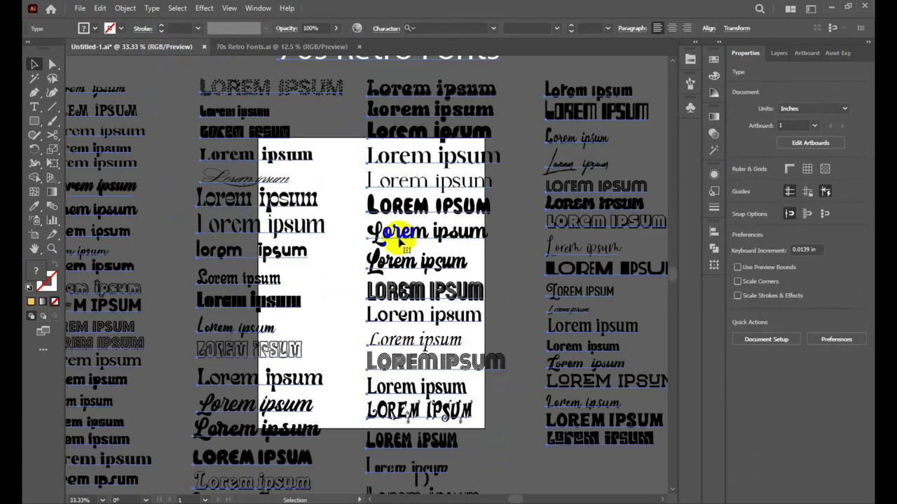
# Shrink the pasted font sheet and move it to the left of the artboard.
pyautogui.scroll(-2, 521, 196)
pyautogui.scroll(-1, 522, 199)
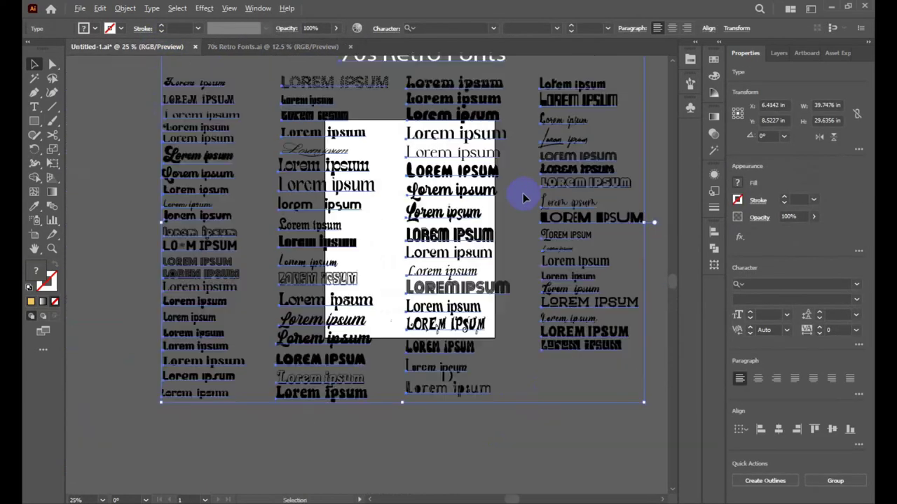
pyautogui.scroll(-1, 525, 210)
pyautogui.moveTo(574, 317); pyautogui.dragTo(544, 290)
pyautogui.moveTo(473, 196); pyautogui.dragTo(290, 199)
pyautogui.click(473, 140)
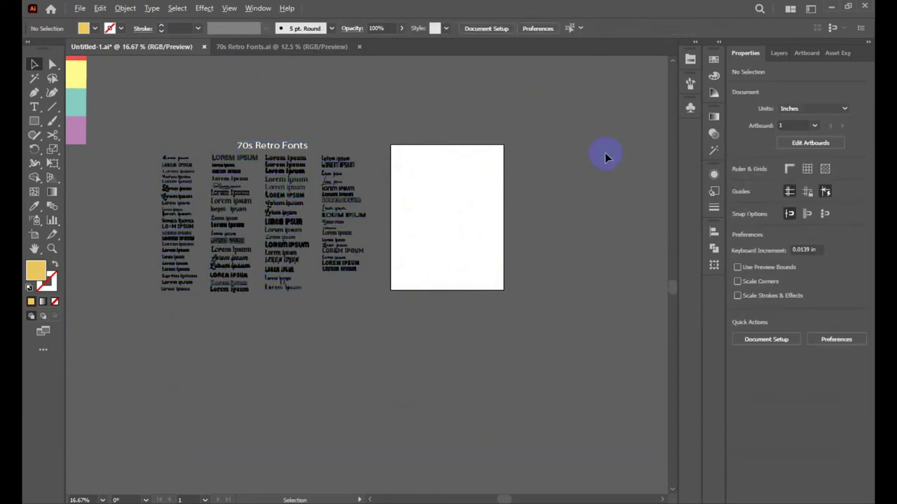
pyautogui.keyDown('alt'); pyautogui.scroll(-1, 605, 153); pyautogui.keyUp('alt')
pyautogui.scroll(2, 332, 111)
pyautogui.scroll(1, 281, 131)
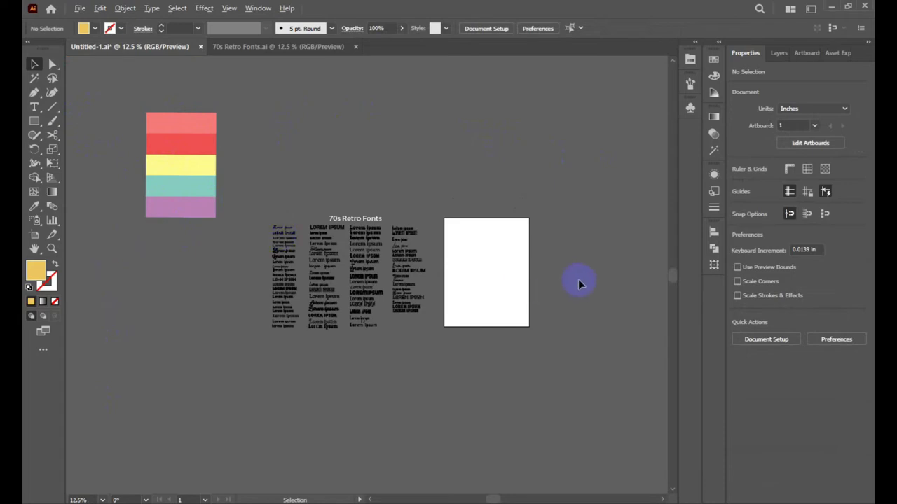
# Add a 'LOREM IPSUM' placeholder line in Monoton at 169.58 pt across the artboard top and select it.
pyautogui.scroll(1, 578, 283)
pyautogui.scroll(-1, 552, 258)
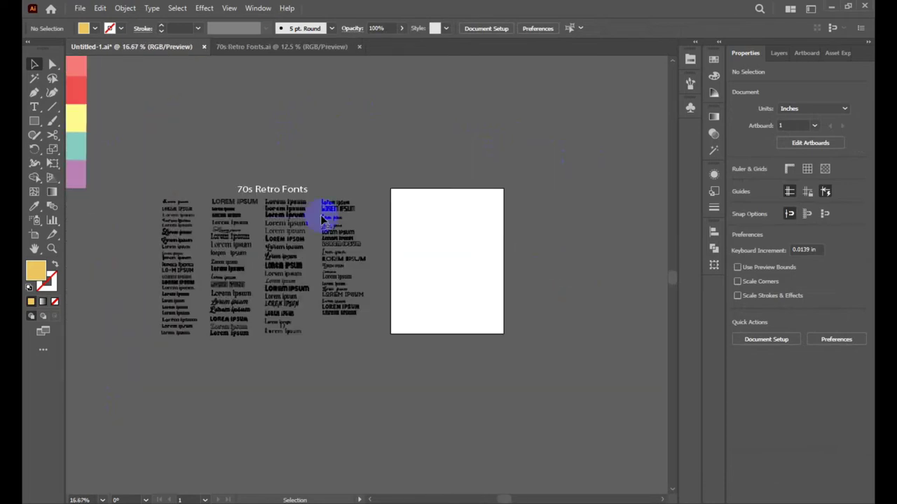
pyautogui.click(34, 107)
pyautogui.moveTo(419, 197); pyautogui.dragTo(565, 236)
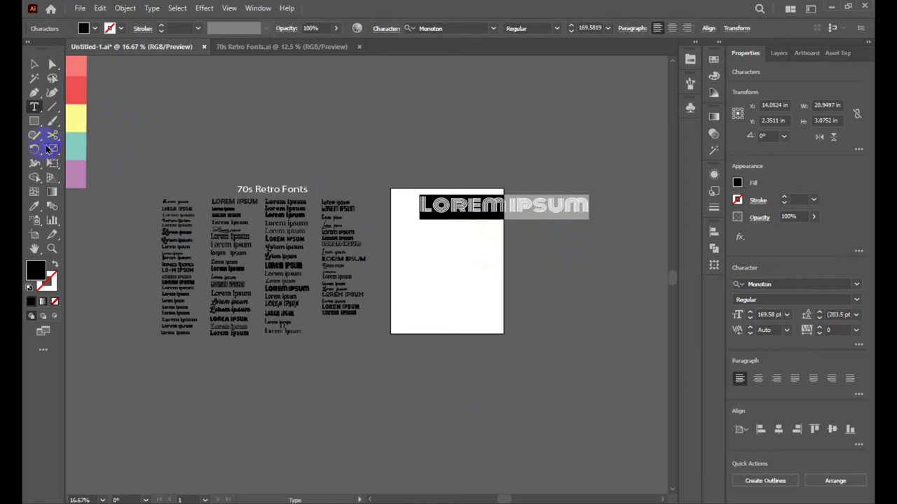
pyautogui.scroll(3, 540, 208)
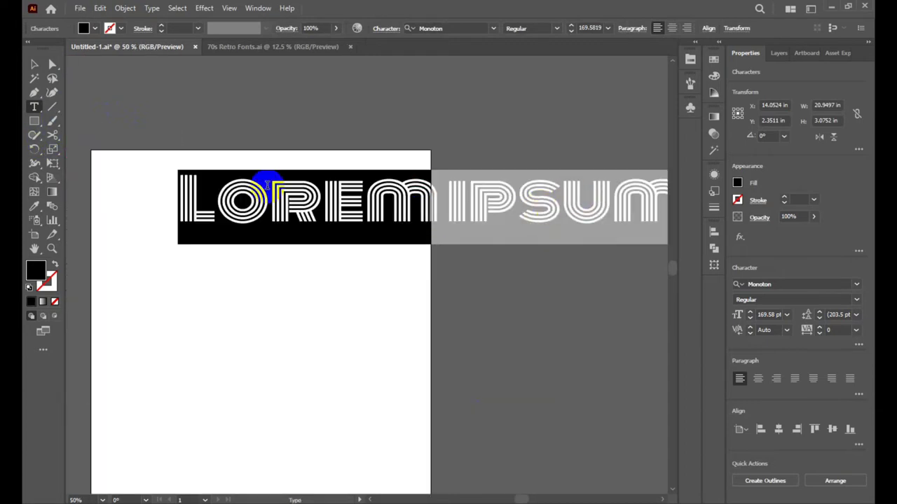
pyautogui.scroll(-2, 160, 167)
pyautogui.moveTo(418, 176); pyautogui.dragTo(171, 181)
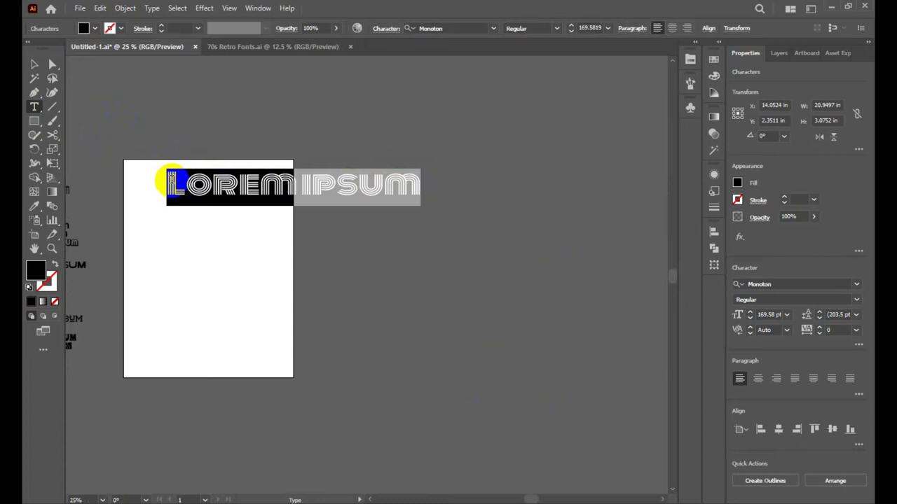
# Replace the placeholder with 'VINTAGE' and Alt-drag a copy below it.
pyautogui.write('VINTA')
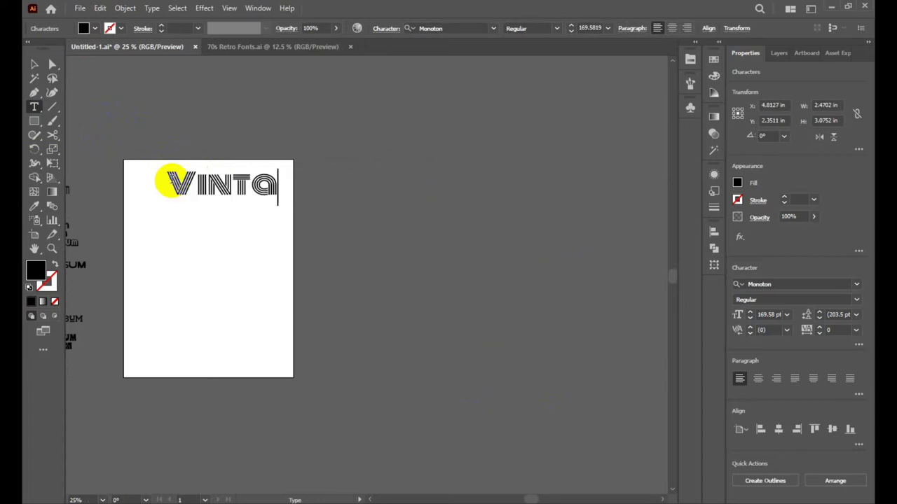
pyautogui.write('GE')
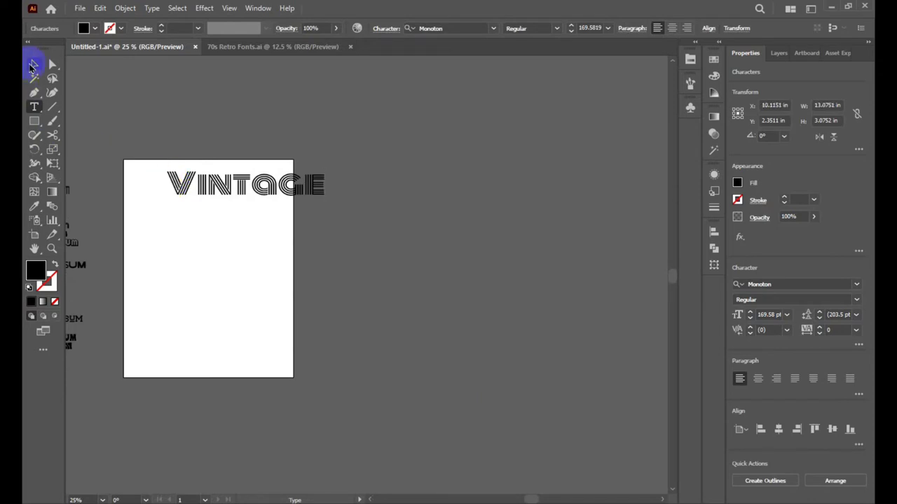
pyautogui.click(35, 64)
pyautogui.moveTo(270, 184)
pyautogui.mouseDown()
pyautogui.moveTo(279, 237)
pyautogui.moveTo(335, 236)
pyautogui.moveTo(132, 235)
pyautogui.mouseUp()
# Retype the copied line to read 'Retro'.
pyautogui.click(35, 107)
pyautogui.write('RET')
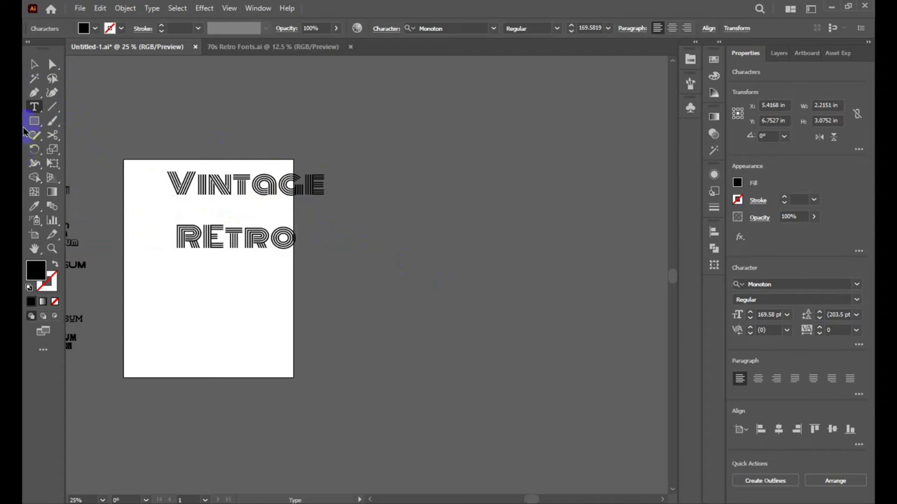
pyautogui.click(34, 66)
pyautogui.scroll(-2, 465, 179)
pyautogui.scroll(-1, 466, 178)
pyautogui.scroll(2, 292, 195)
pyautogui.scroll(1, 274, 196)
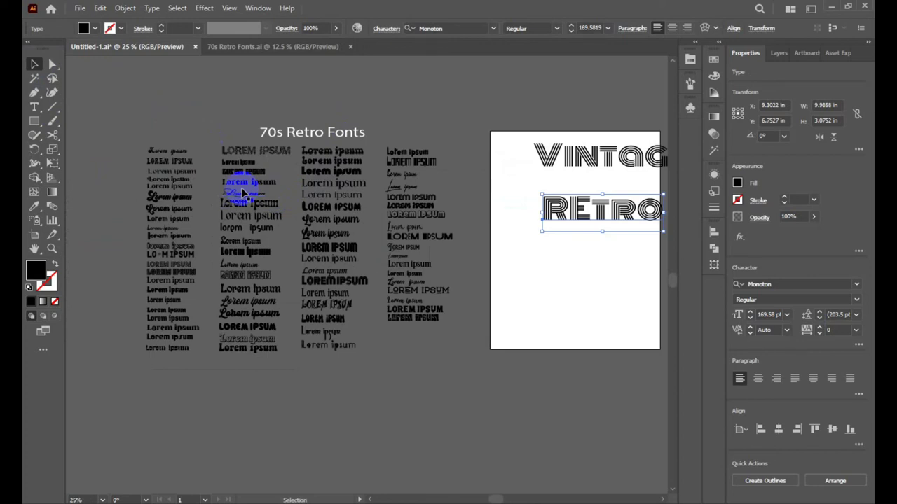
# Apply the Billo font to 'Vintage' with the Eyedropper.
pyautogui.click(562, 168)
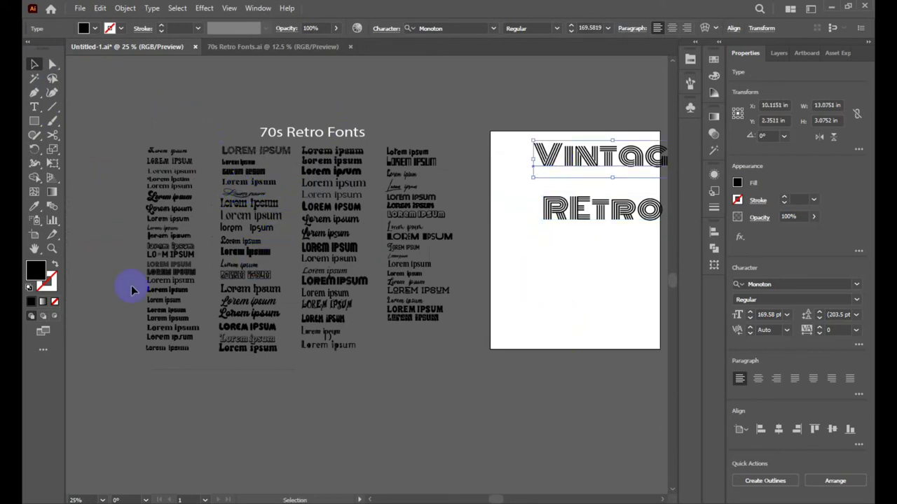
pyautogui.scroll(2, 175, 268)
pyautogui.scroll(3, 180, 261)
pyautogui.scroll(-2, 180, 262)
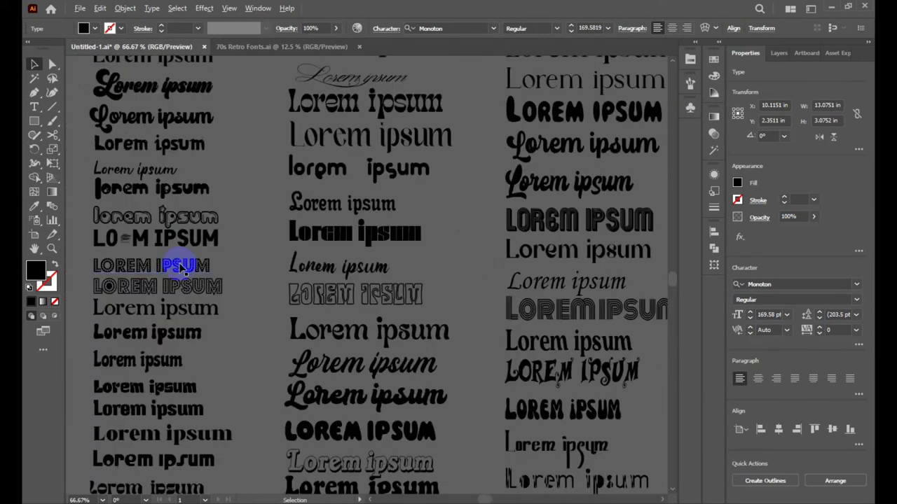
pyautogui.click(34, 206)
pyautogui.click(141, 184)
pyautogui.scroll(-3, 140, 183)
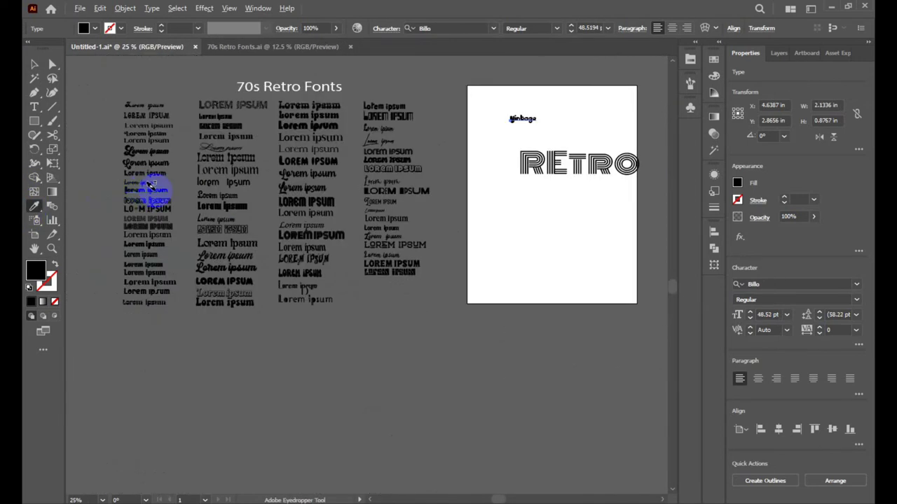
pyautogui.click(36, 65)
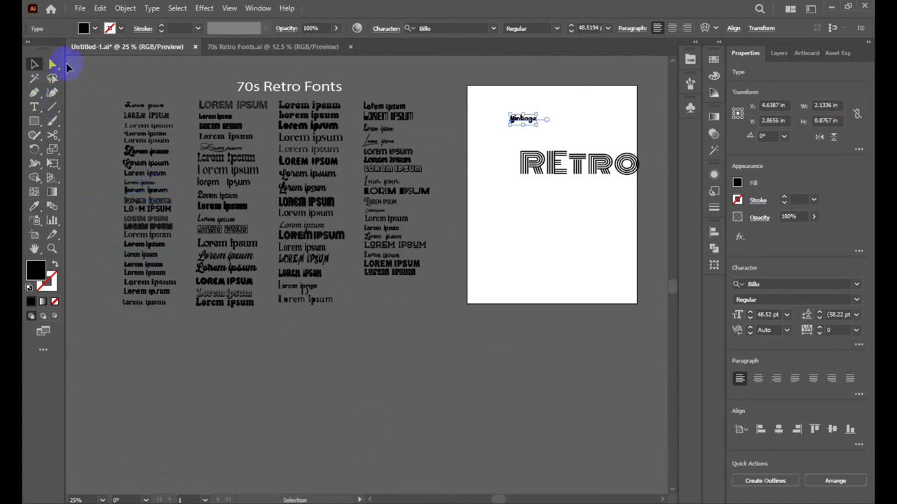
# Apply the Ashington script font to 'Retro' with the Eyedropper.
pyautogui.click(377, 76)
pyautogui.click(545, 158)
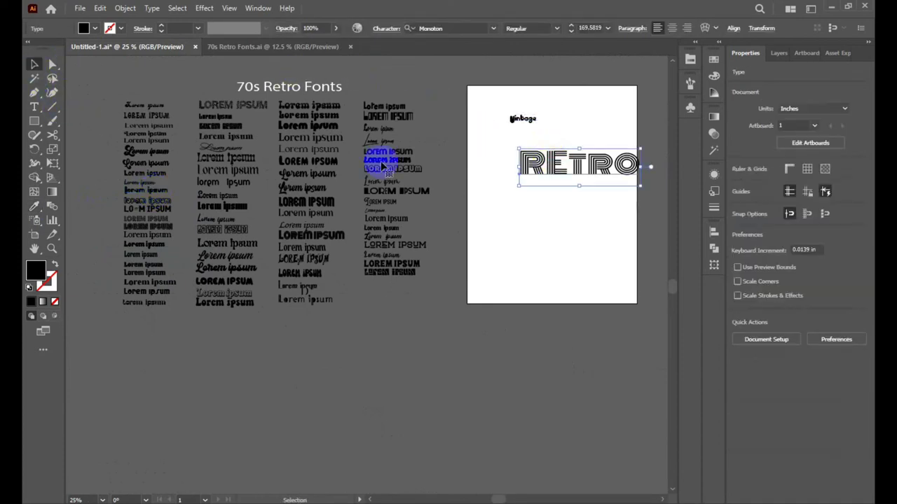
pyautogui.scroll(2, 157, 165)
pyautogui.click(35, 206)
pyautogui.click(173, 139)
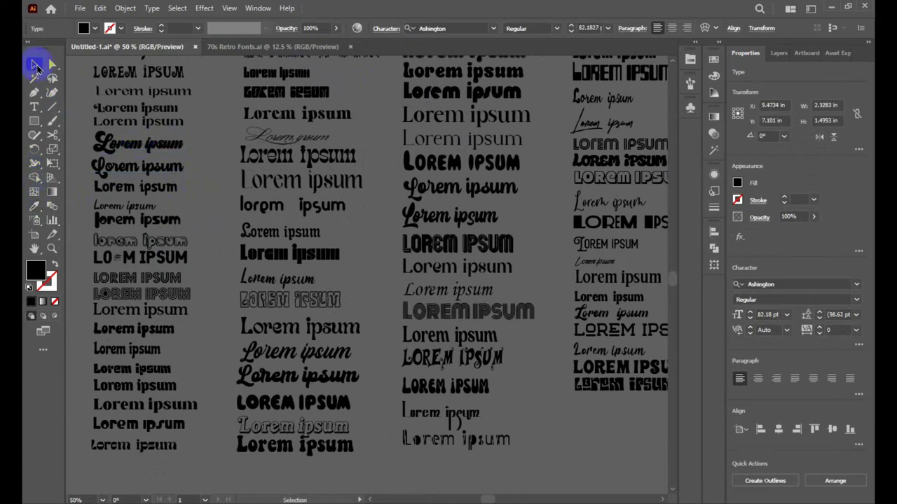
pyautogui.click(215, 171)
pyautogui.scroll(-3, 210, 171)
pyautogui.scroll(5, 448, 168)
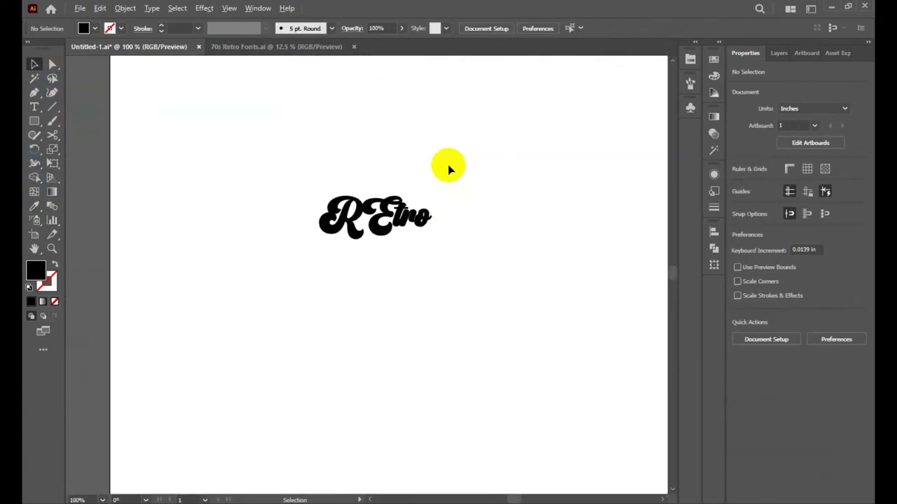
pyautogui.scroll(-3, 394, 174)
pyautogui.scroll(1, 394, 175)
pyautogui.scroll(2, 394, 174)
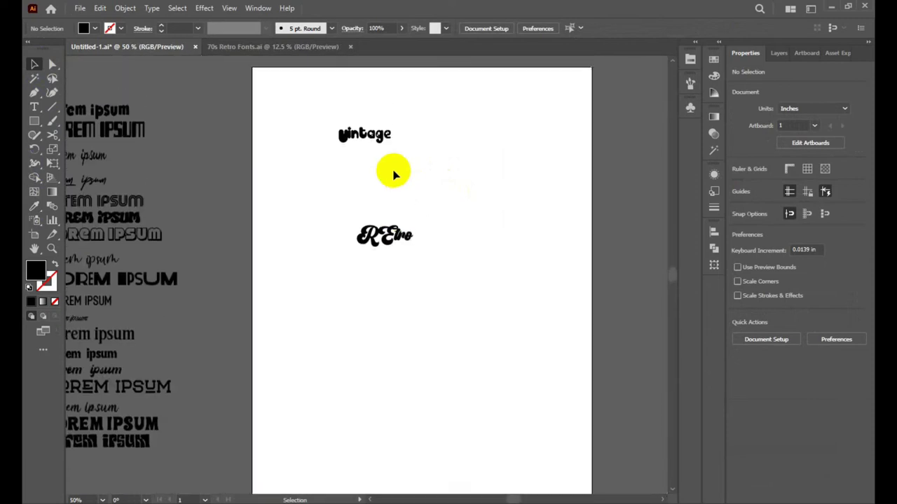
pyautogui.scroll(3, 382, 175)
# Enlarge 'Vintage' greatly and move it to the top centre of the page.
pyautogui.click(368, 175)
pyautogui.moveTo(390, 190); pyautogui.dragTo(440, 233)
pyautogui.moveTo(385, 187); pyautogui.dragTo(444, 200)
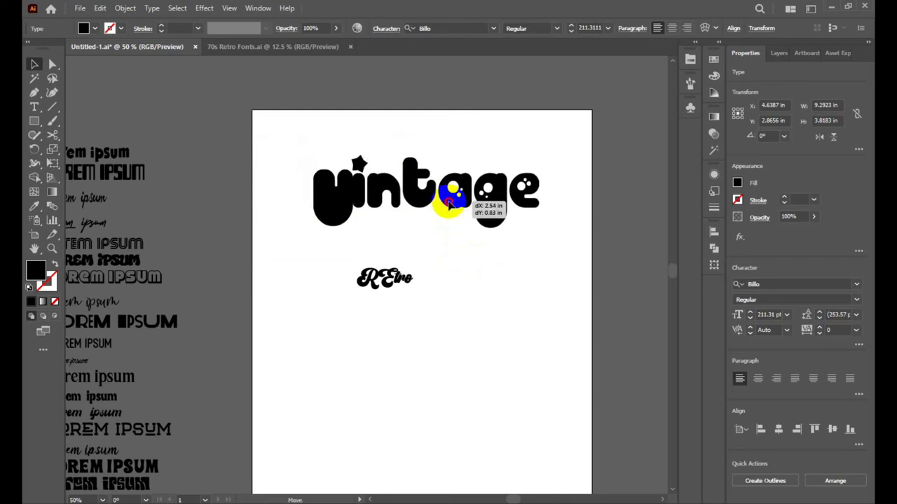
pyautogui.click(489, 292)
# Scale 'Retro' up, place it below 'Vintage', and convert it to Title Case.
pyautogui.click(389, 278)
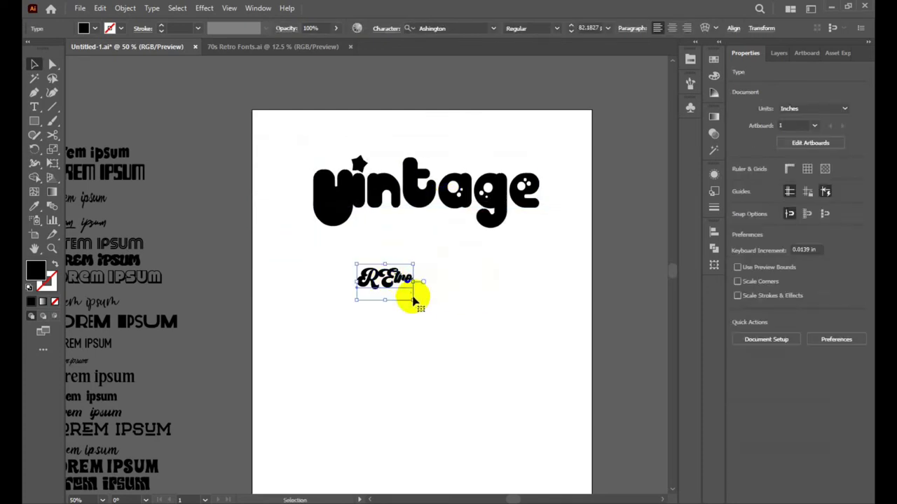
pyautogui.moveTo(410, 300)
pyautogui.mouseDown()
pyautogui.moveTo(521, 385)
pyautogui.moveTo(491, 366)
pyautogui.mouseUp()
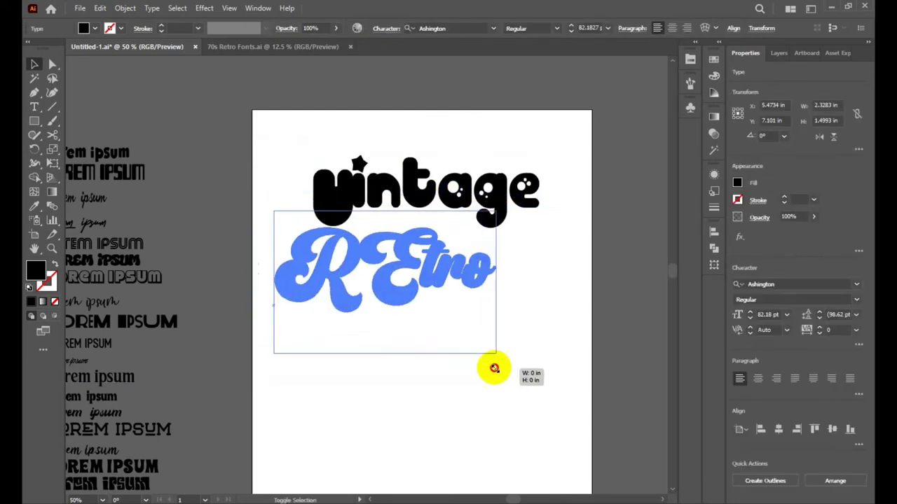
pyautogui.moveTo(400, 274); pyautogui.dragTo(450, 341)
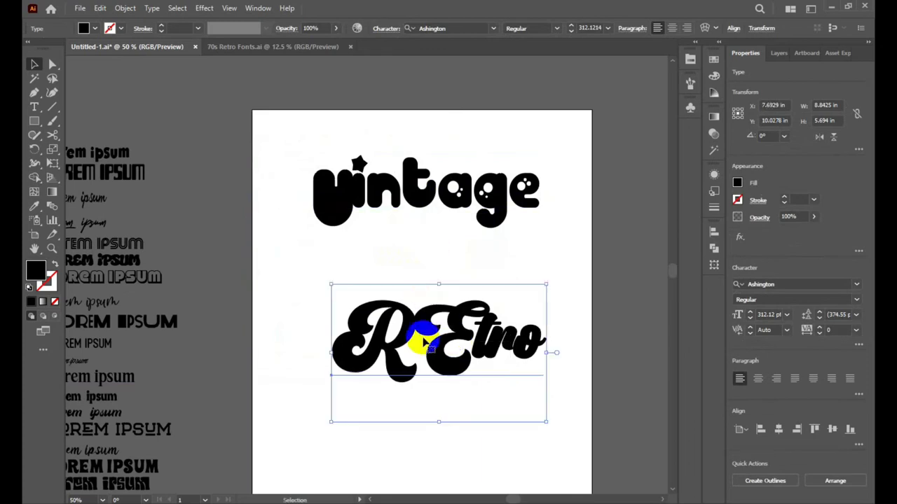
pyautogui.click(153, 8)
pyautogui.moveTo(184, 194)
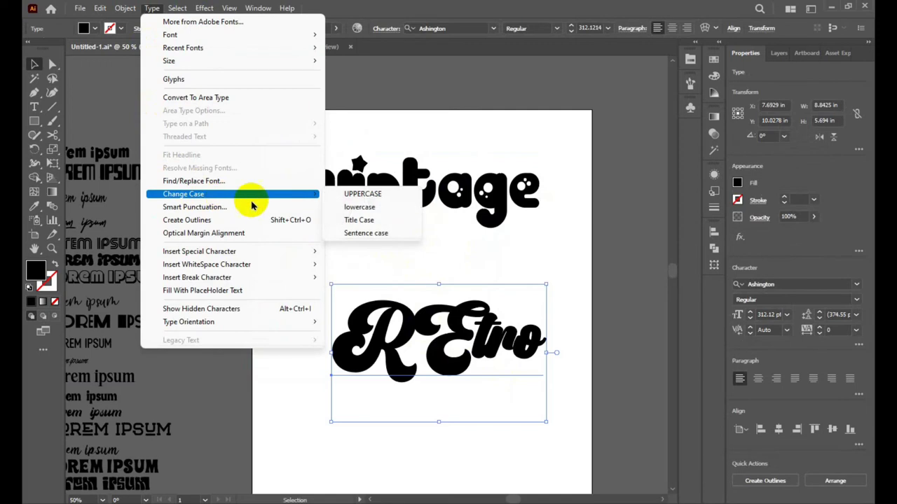
pyautogui.click(380, 223)
pyautogui.click(533, 278)
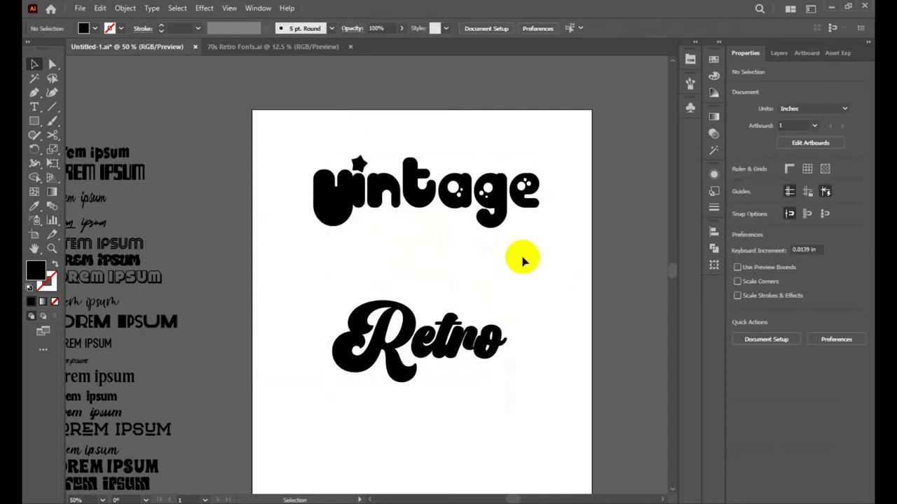
# Restyle 'Vintage' in the Qinzy font using the Eyedropper, after trying Street Ruins.
pyautogui.scroll(-1, 522, 260)
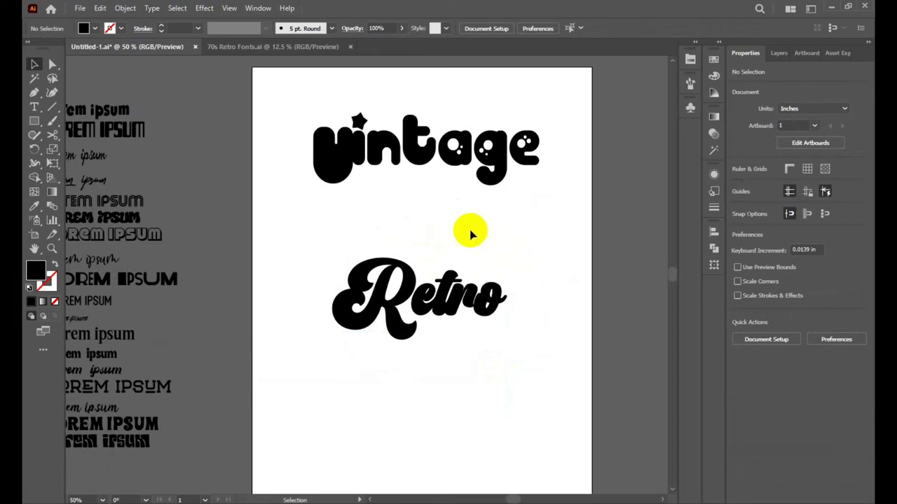
pyautogui.press('super')
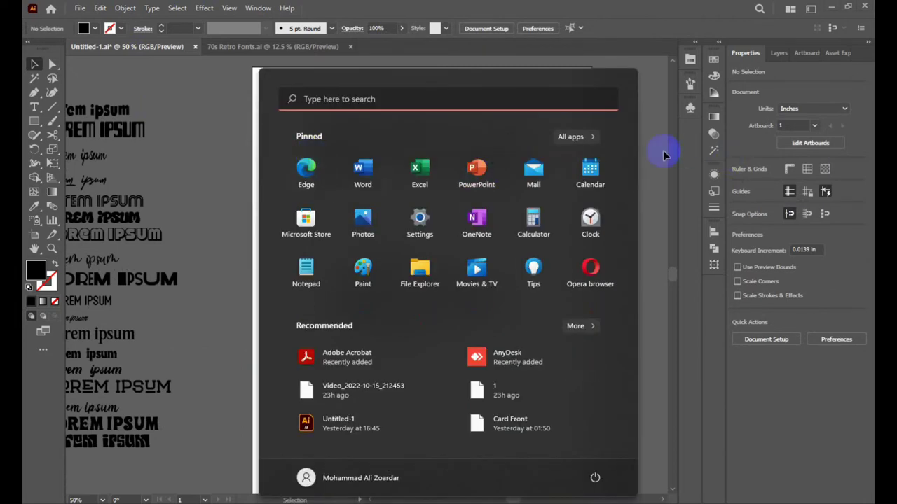
pyautogui.click(633, 149)
pyautogui.scroll(-1, 632, 148)
pyautogui.scroll(1, 494, 150)
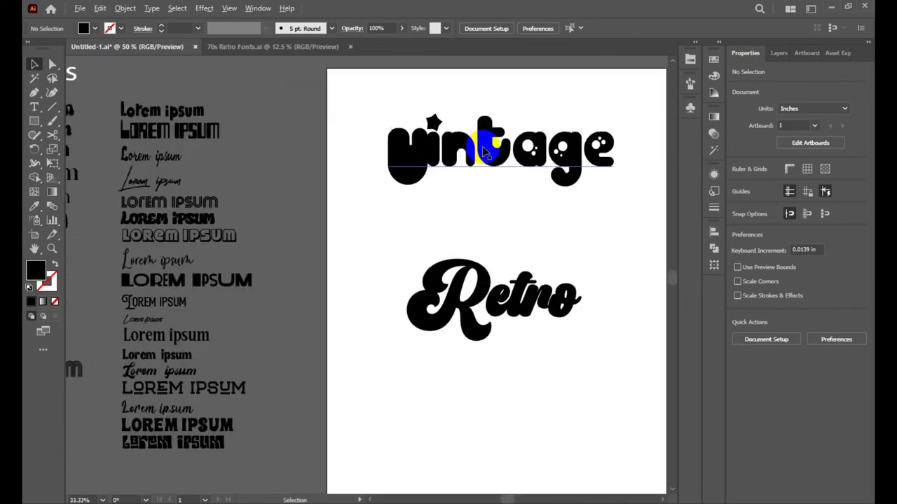
pyautogui.click(484, 153)
pyautogui.click(34, 206)
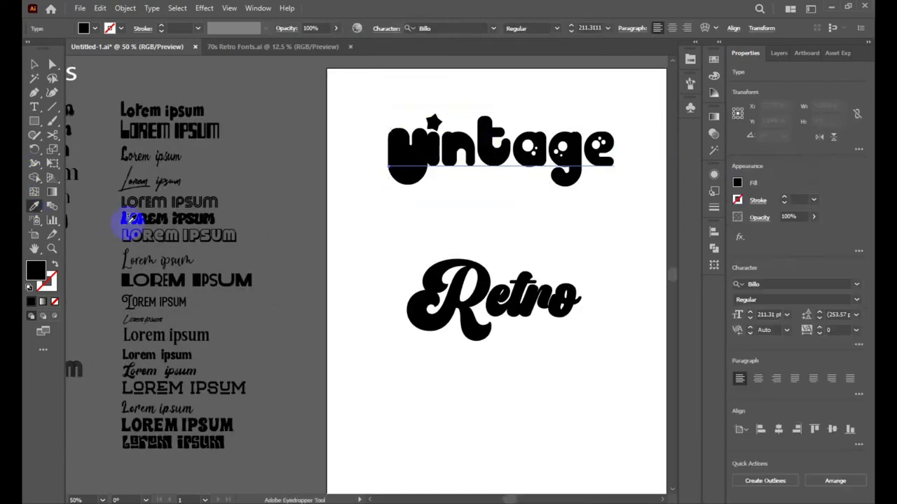
pyautogui.click(193, 219)
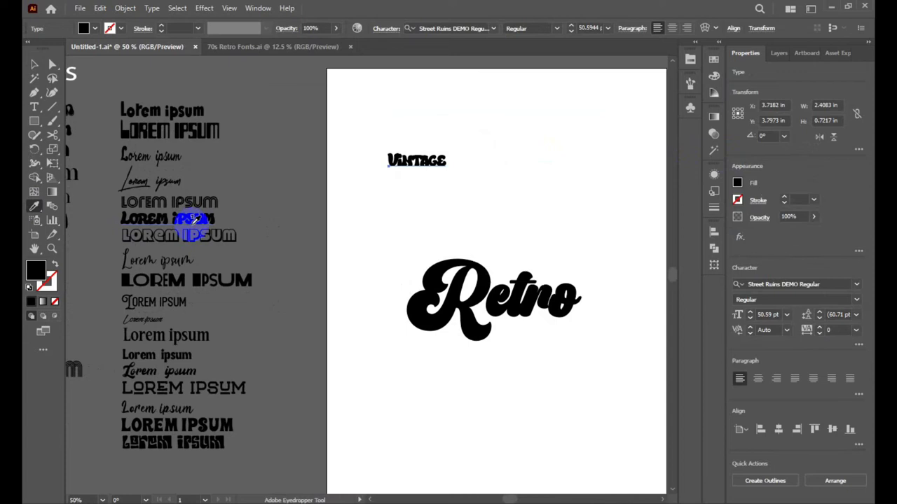
pyautogui.click(179, 122)
pyautogui.click(176, 104)
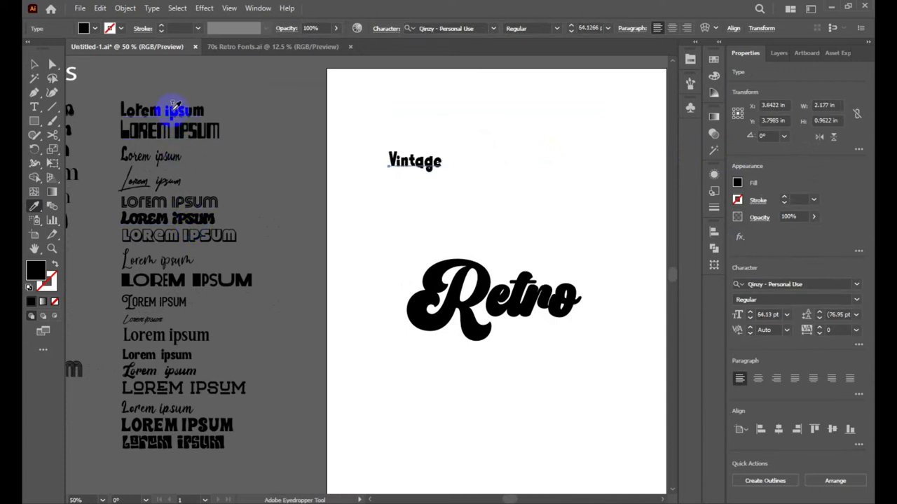
pyautogui.click(34, 63)
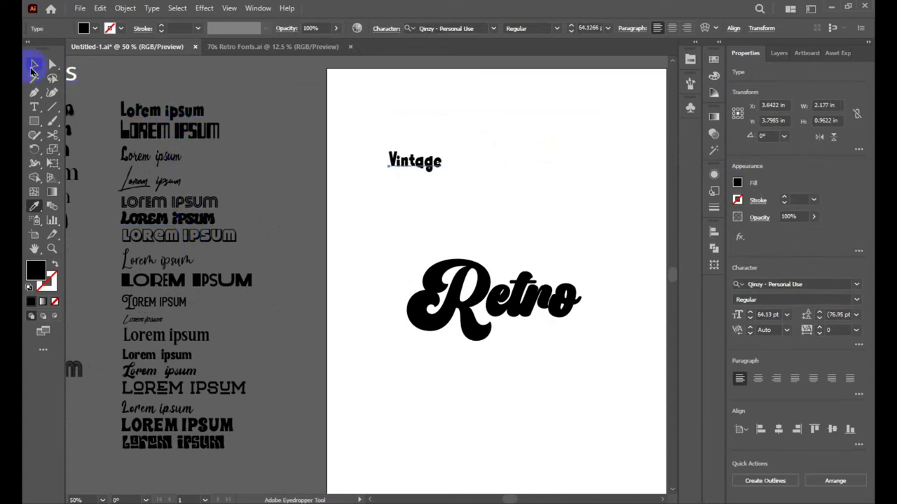
# Enlarge 'Vintage' to about 331 pt and centre it at the top of the artboard.
pyautogui.click(400, 202)
pyautogui.hotkey('ctrl', '+')
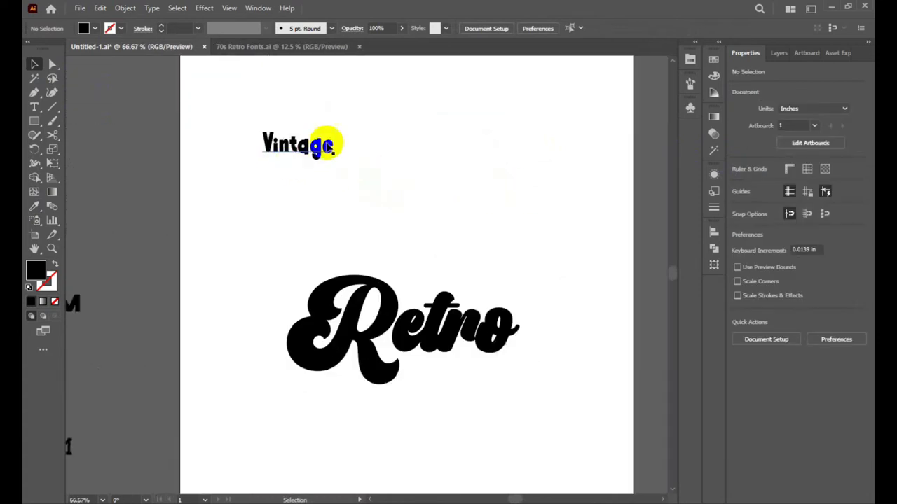
pyautogui.click(327, 145)
pyautogui.moveTo(334, 159); pyautogui.dragTo(505, 240)
pyautogui.hotkey('ctrl', '-')
pyautogui.hotkey('ctrl', '-')
pyautogui.hotkey('ctrl', '-')
pyautogui.moveTo(308, 193); pyautogui.dragTo(346, 193)
pyautogui.click(350, 268)
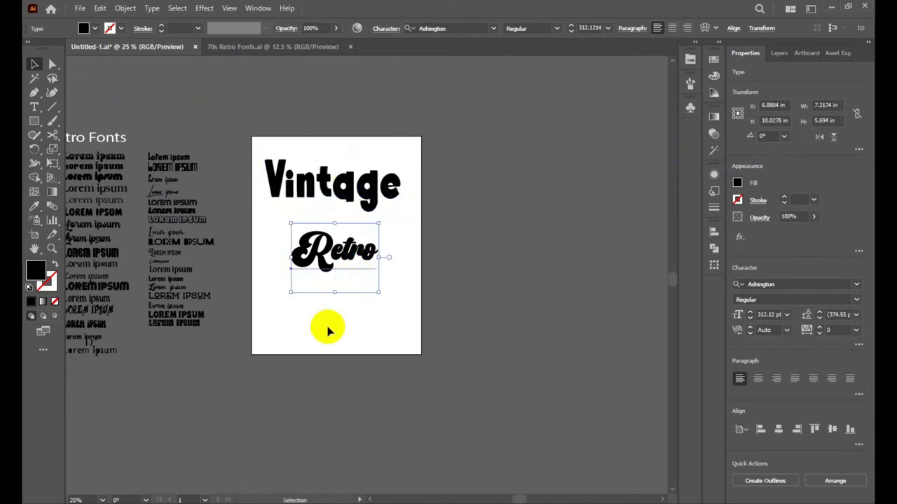
# Apply the script sample's Vintage Wheel Free Trial font to 'Retro' with the Eyedropper.
pyautogui.scroll(1, 328, 330)
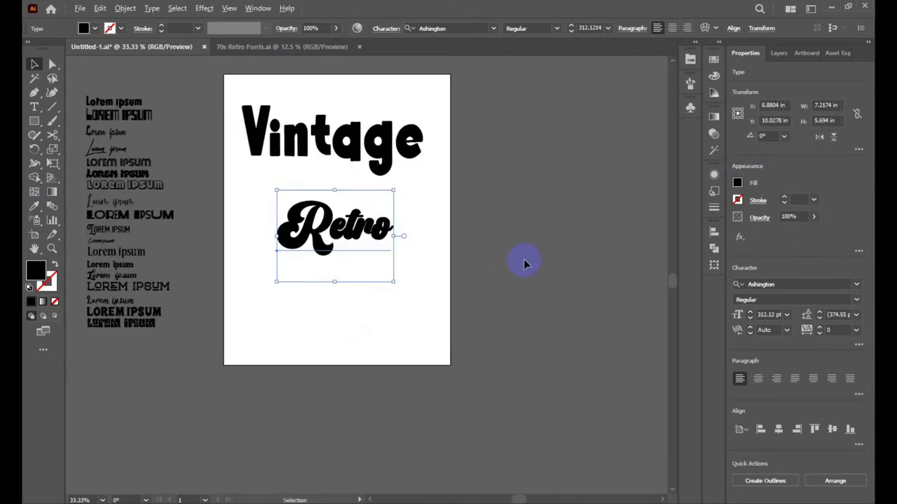
pyautogui.scroll(-1, 525, 260)
pyautogui.scroll(1, 377, 248)
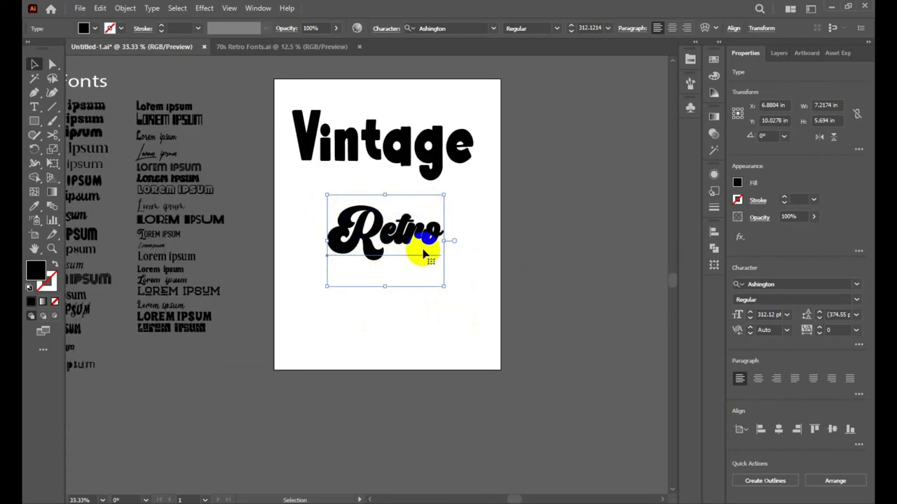
pyautogui.click(423, 144)
pyautogui.scroll(4, 168, 290)
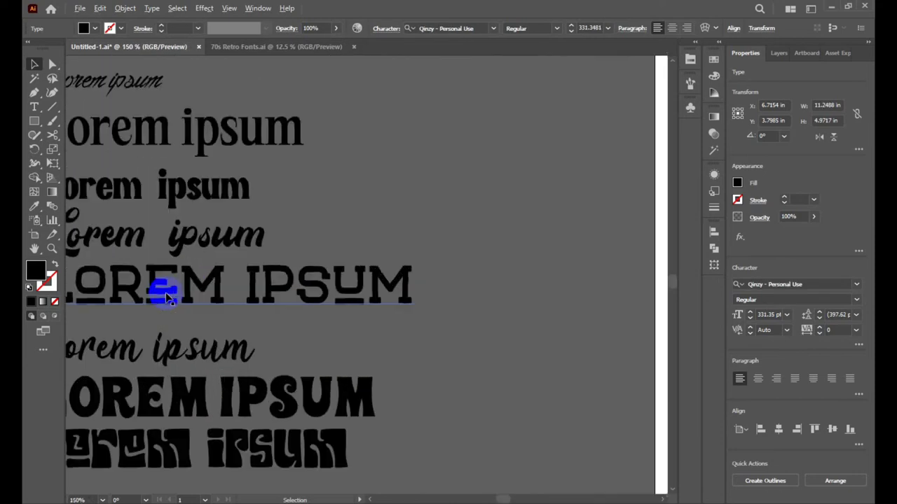
pyautogui.scroll(-1, 276, 240)
pyautogui.scroll(-2, 170, 239)
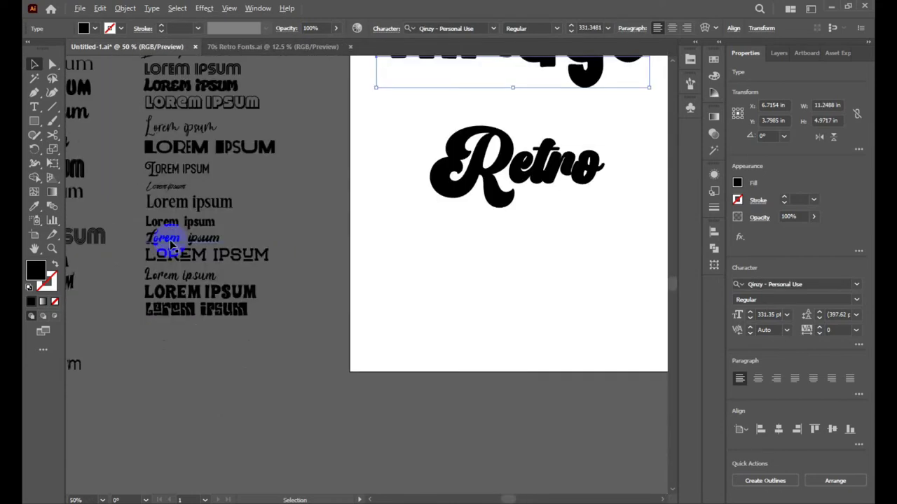
pyautogui.click(195, 244)
pyautogui.click(33, 206)
pyautogui.click(473, 172)
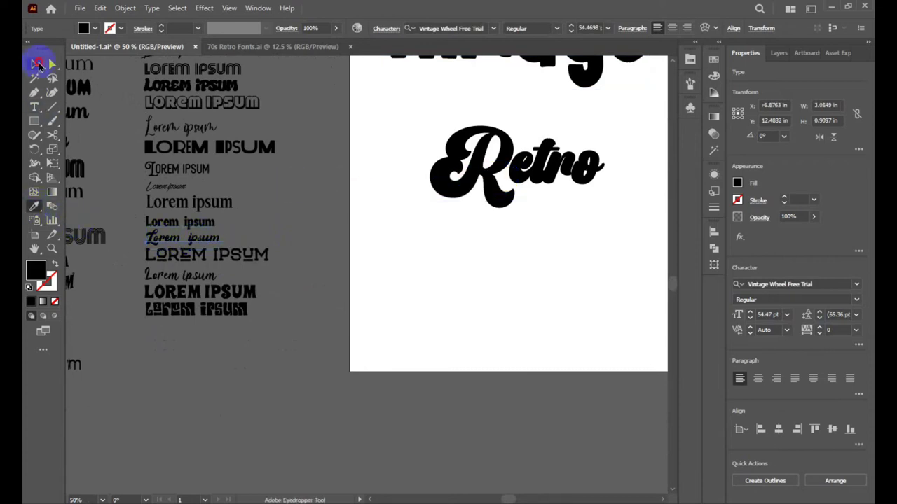
pyautogui.click(38, 64)
pyautogui.click(516, 194)
pyautogui.click(35, 205)
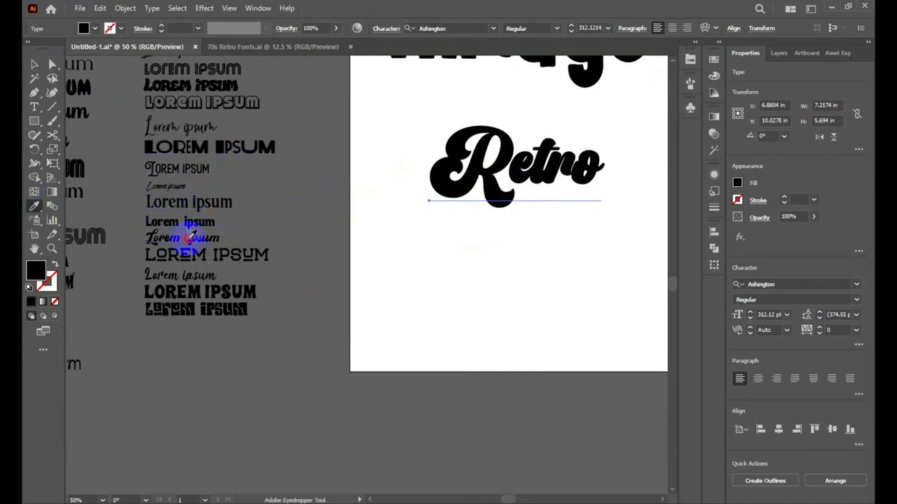
pyautogui.click(189, 236)
# Scale 'Retro' back up to a large size and shift it right on the artboard.
pyautogui.click(35, 64)
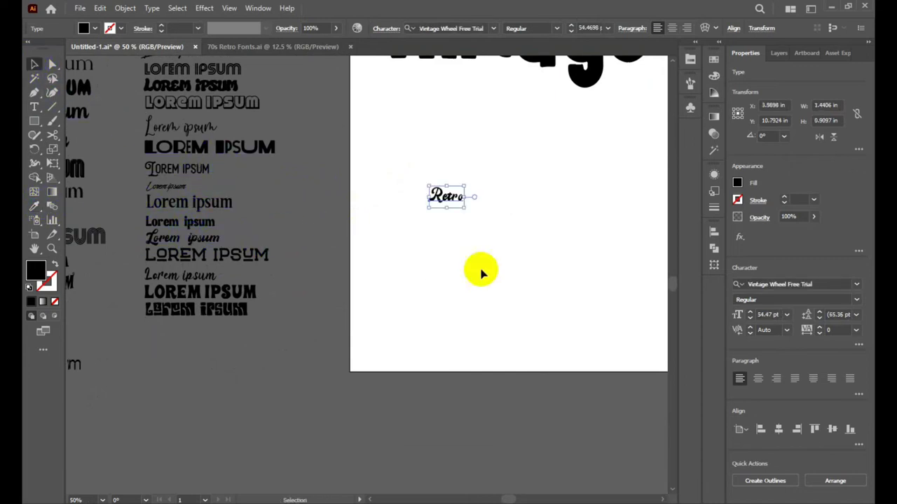
pyautogui.moveTo(466, 209); pyautogui.dragTo(565, 274)
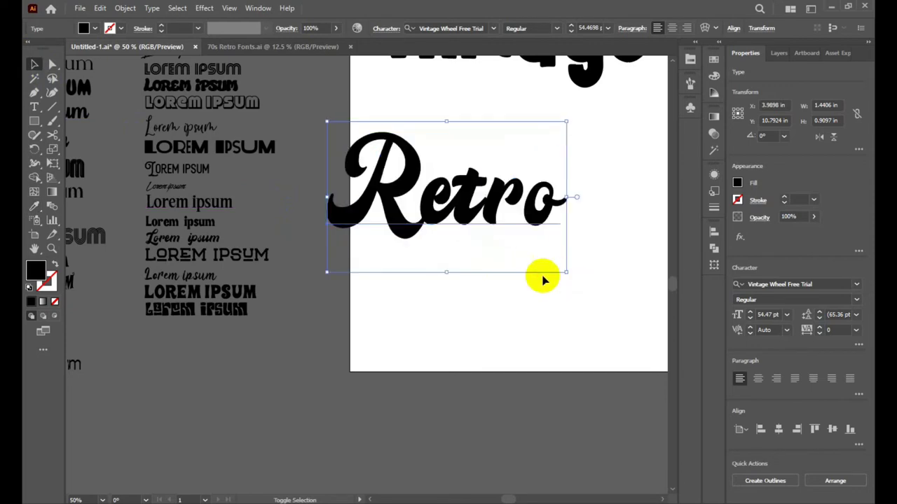
pyautogui.click(295, 300)
pyautogui.scroll(-2, 295, 300)
pyautogui.scroll(-1, 294, 300)
pyautogui.moveTo(381, 260); pyautogui.dragTo(407, 253)
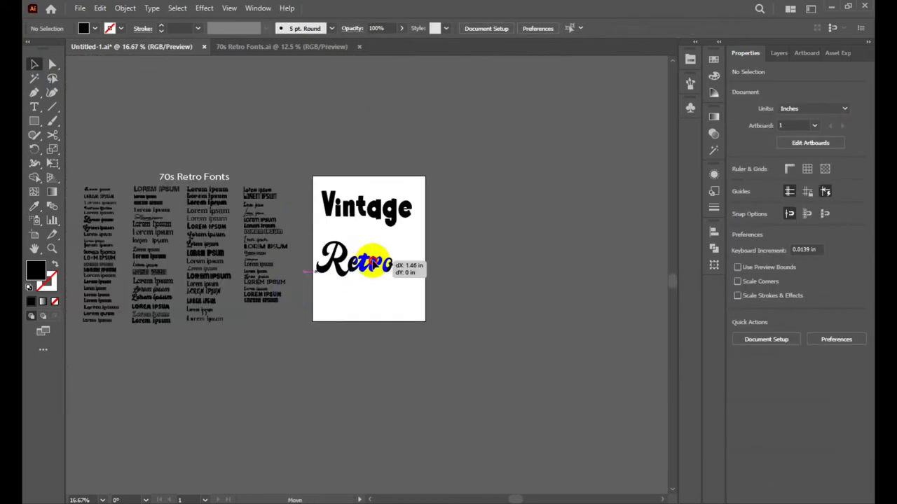
# Delete the 'Vintage' text, then switch to Chrome in a new blank tab.
pyautogui.moveTo(395, 208); pyautogui.dragTo(627, 143)
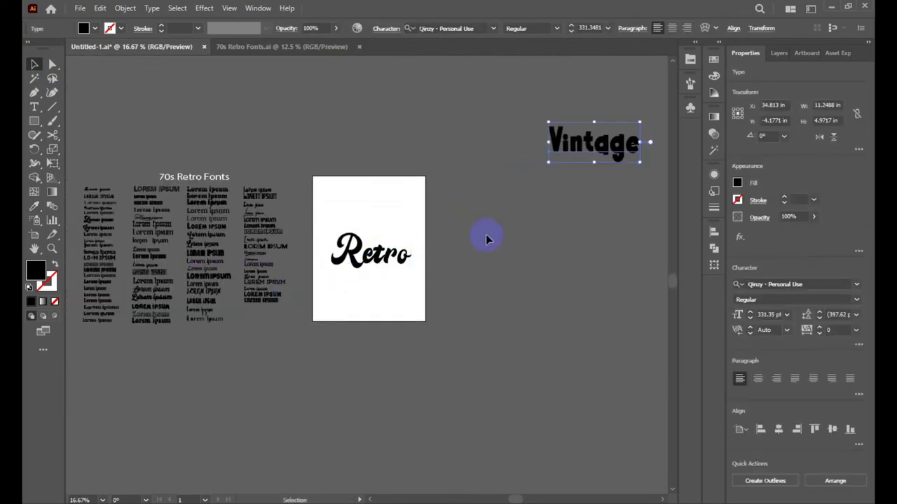
pyautogui.press('Delete')
pyautogui.scroll(1, 360, 296)
pyautogui.scroll(1, 360, 296)
pyautogui.scroll(-1, 358, 297)
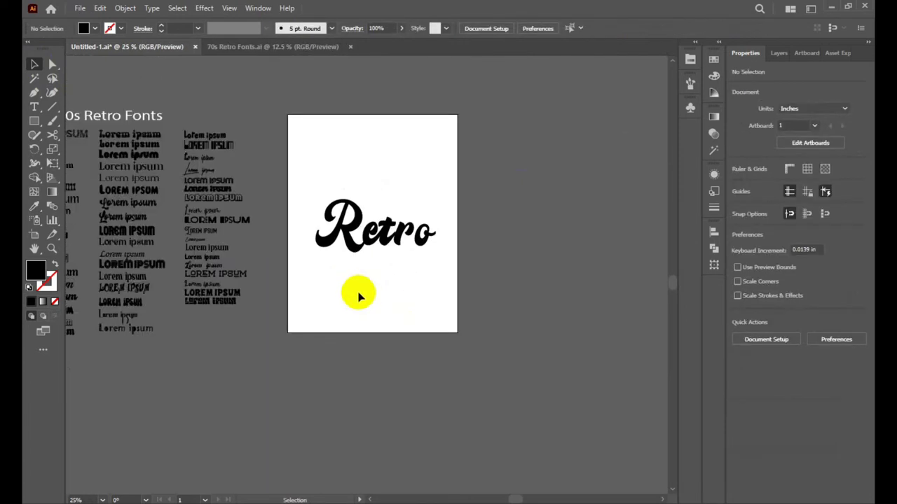
pyautogui.hotkey('alt', 'Tab')
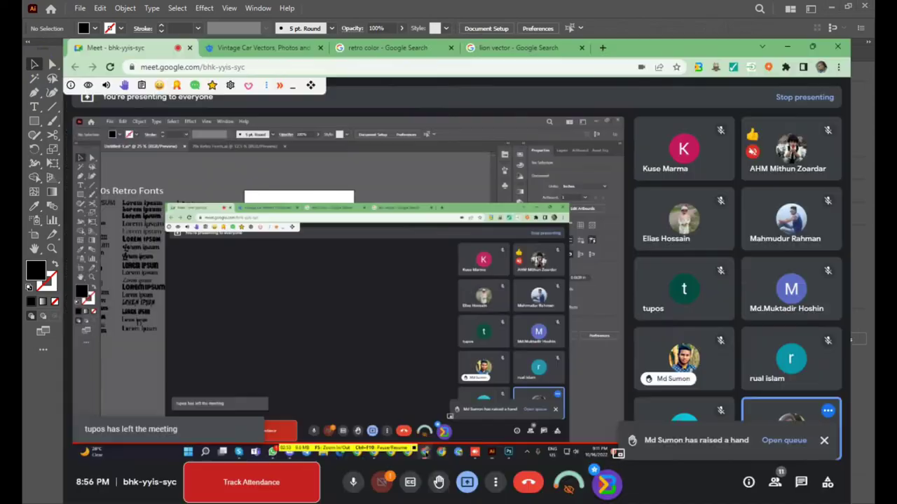
pyautogui.click(604, 9)
# Search Google for pinterest and open the Pinterest website.
pyautogui.write('p')
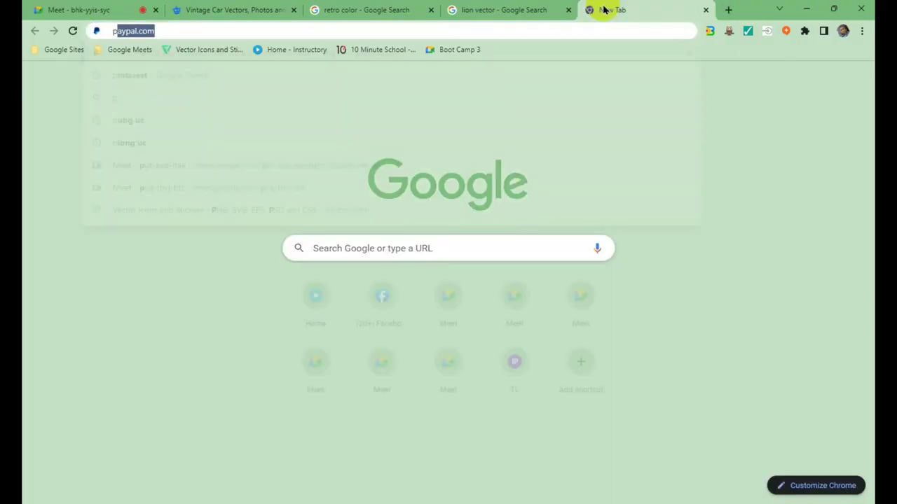
pyautogui.write('intere')
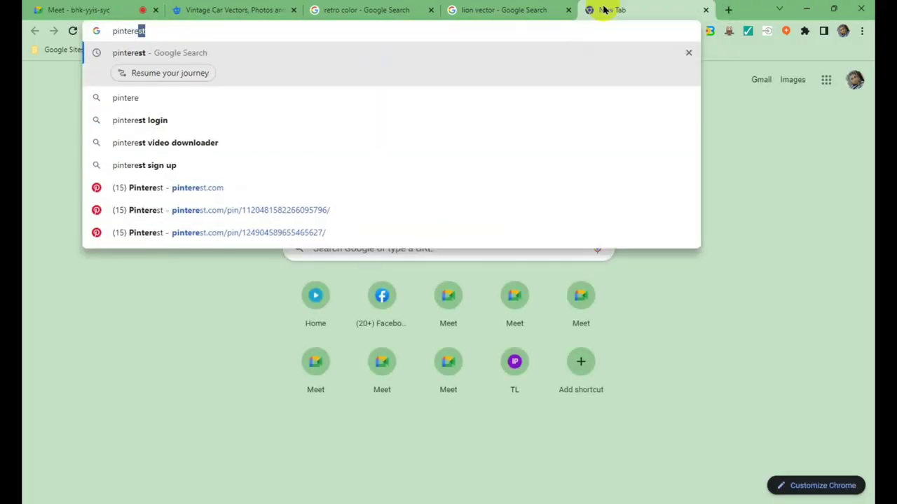
pyautogui.write('y')
pyautogui.click(180, 73)
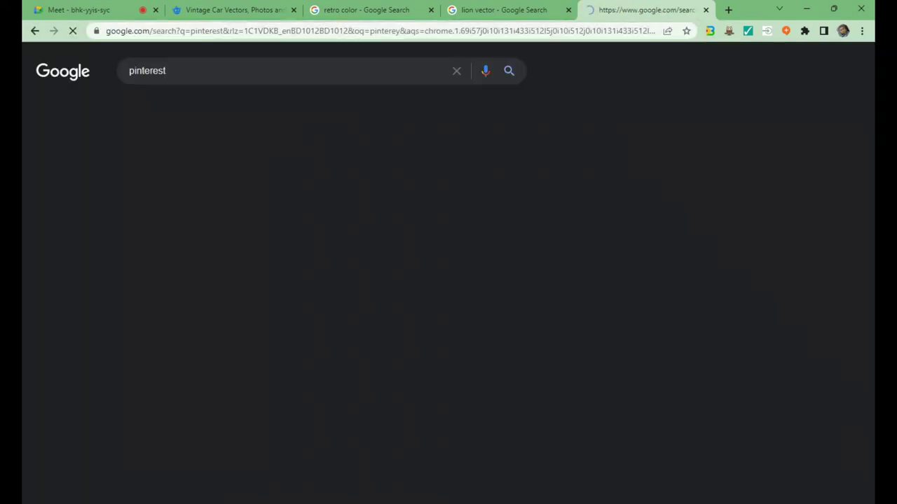
pyautogui.click(155, 216)
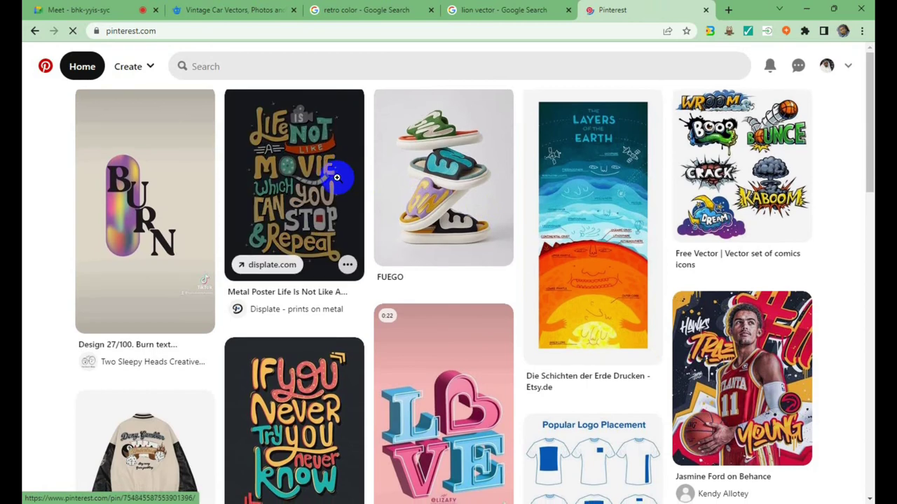
# Browse the Pinterest home feed for typography ideas, then minimise Chrome.
pyautogui.scroll(-2, 336, 177)
pyautogui.scroll(-1, 336, 178)
pyautogui.scroll(-1, 336, 177)
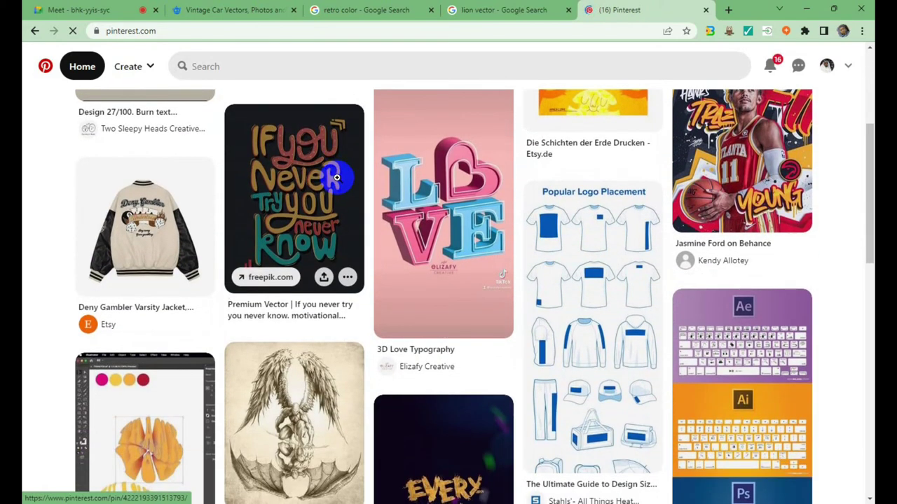
pyautogui.scroll(-1, 315, 175)
pyautogui.scroll(-2, 300, 189)
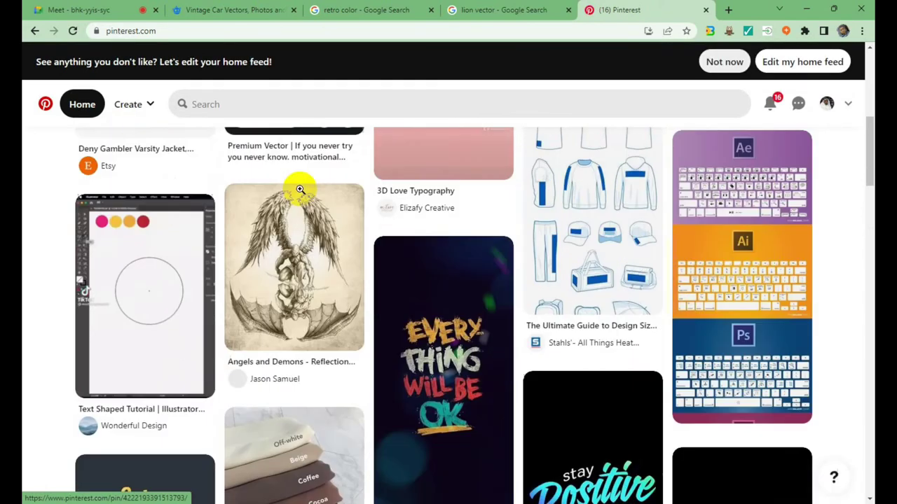
pyautogui.scroll(-2, 300, 189)
pyautogui.scroll(-1, 300, 190)
pyautogui.scroll(-1, 300, 189)
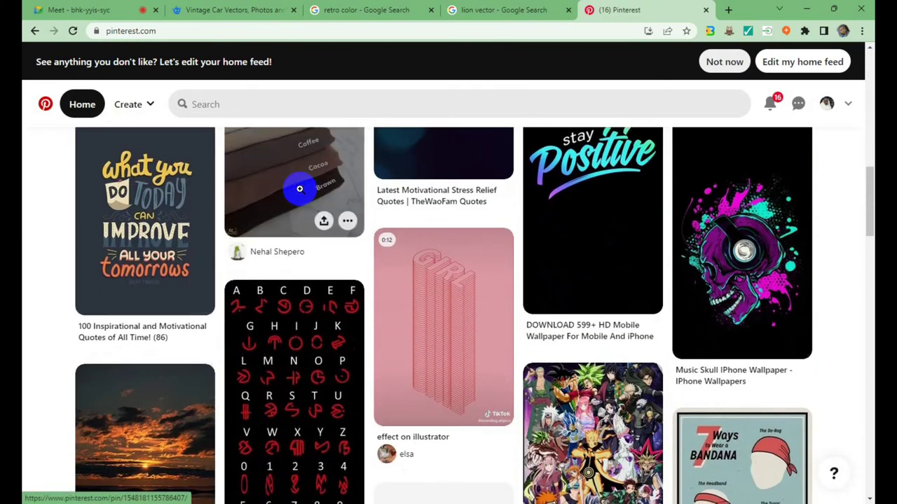
pyautogui.scroll(1, 299, 189)
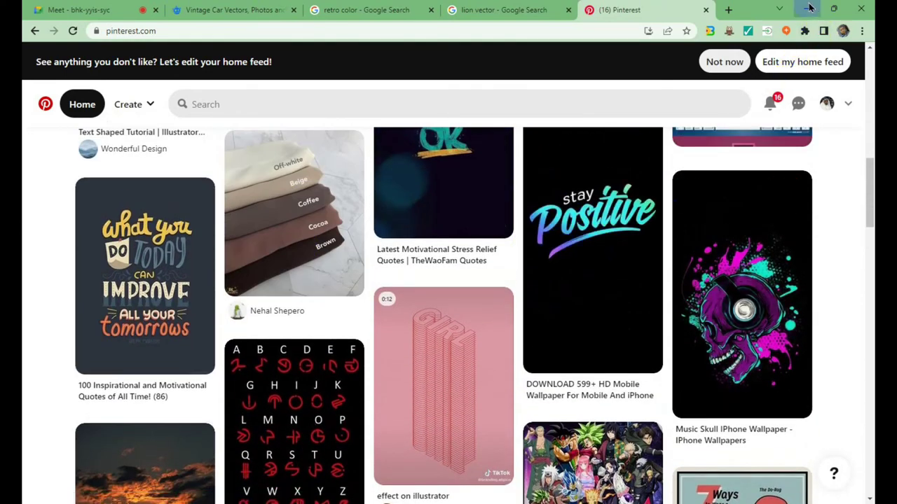
pyautogui.click(810, 9)
# Place a new Lorem ipsum text on the artboard and enlarge it.
pyautogui.click(34, 106)
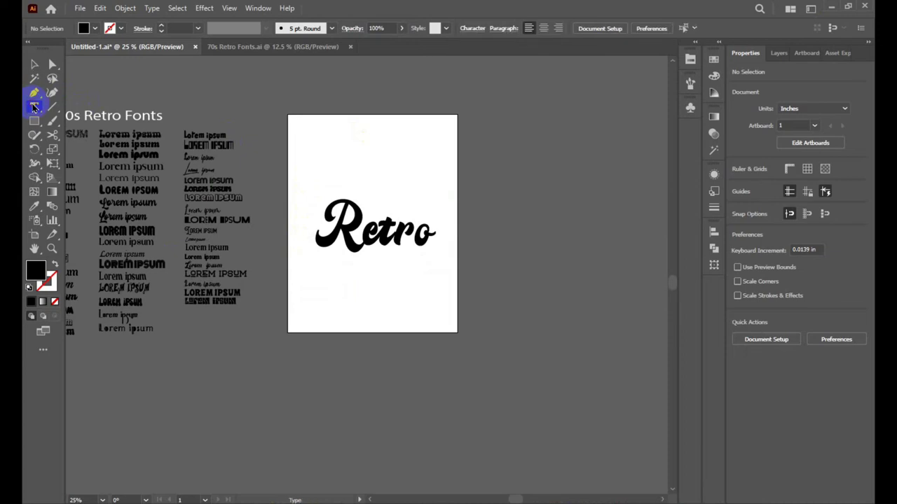
pyautogui.click(349, 146)
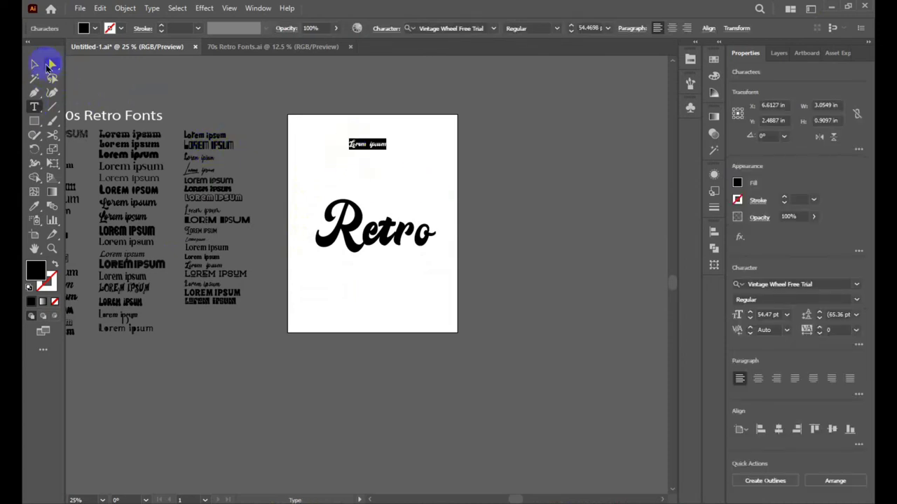
pyautogui.click(35, 64)
pyautogui.moveTo(388, 149)
pyautogui.mouseDown()
pyautogui.moveTo(465, 203)
pyautogui.moveTo(472, 175)
pyautogui.mouseUp()
# Filter the font list to sans serif and set the text in Aaargh Normal.
pyautogui.click(862, 285)
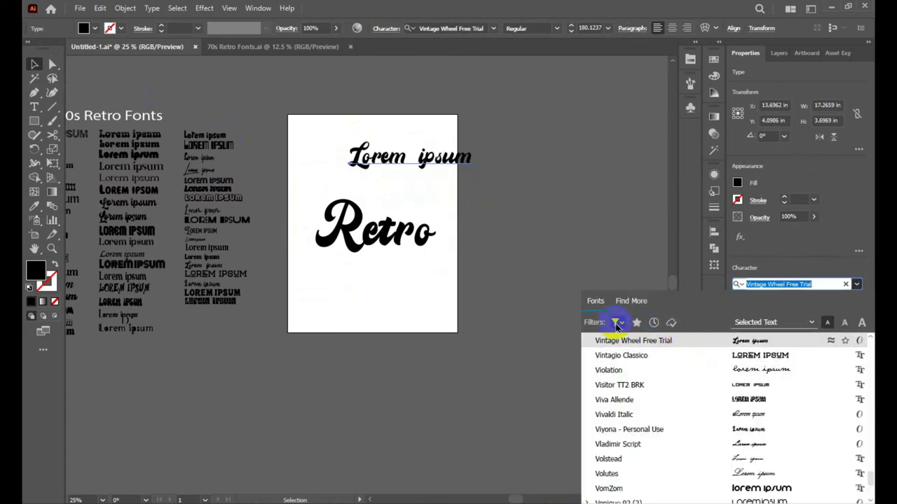
pyautogui.click(618, 323)
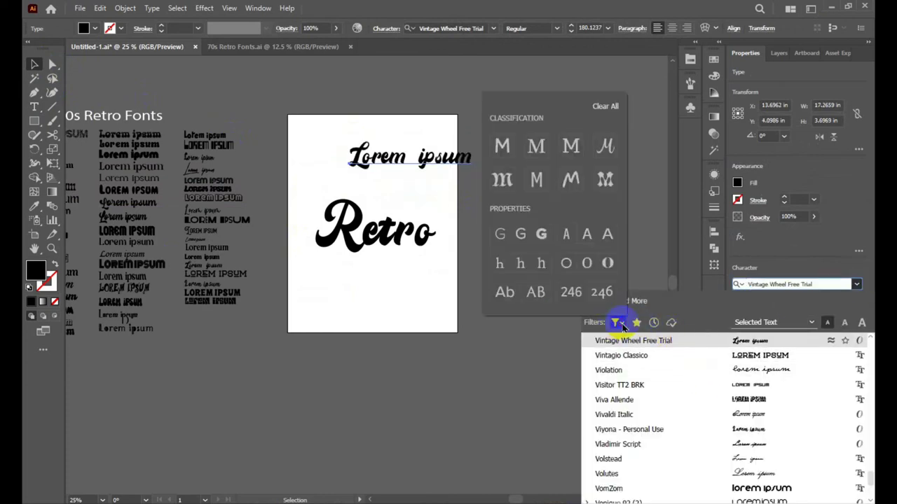
pyautogui.click(502, 146)
pyautogui.click(631, 358)
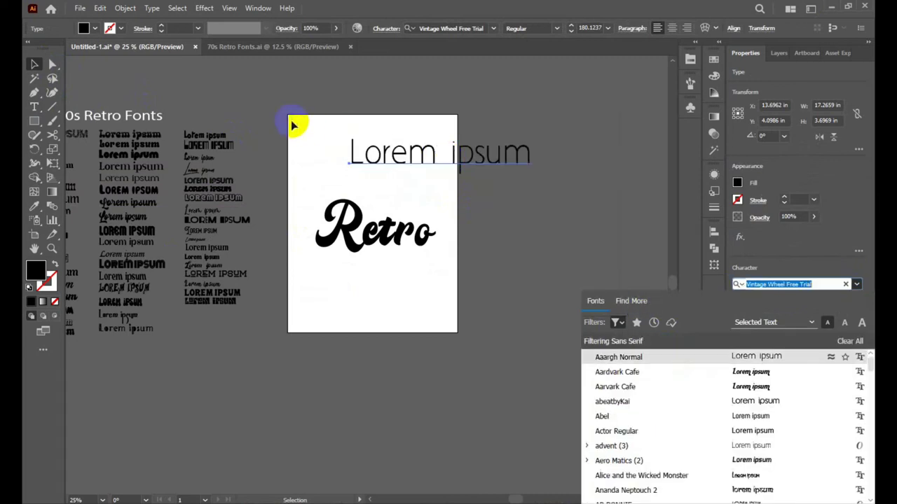
pyautogui.click(32, 97)
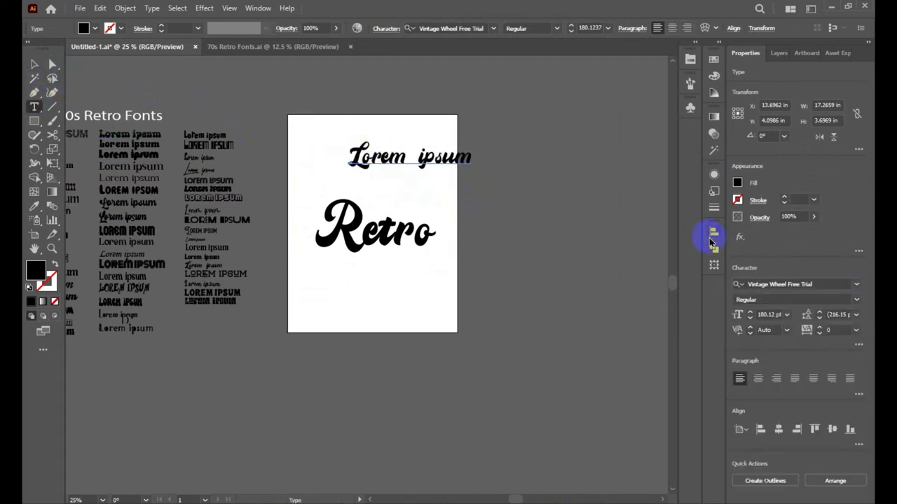
pyautogui.click(858, 287)
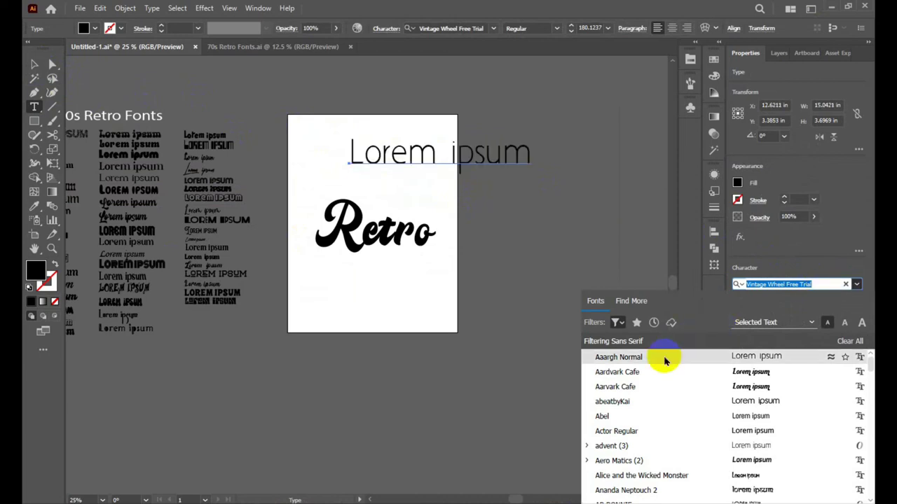
pyautogui.click(661, 356)
# Retype the Lorem ipsum text as 'Stay'.
pyautogui.click(510, 161)
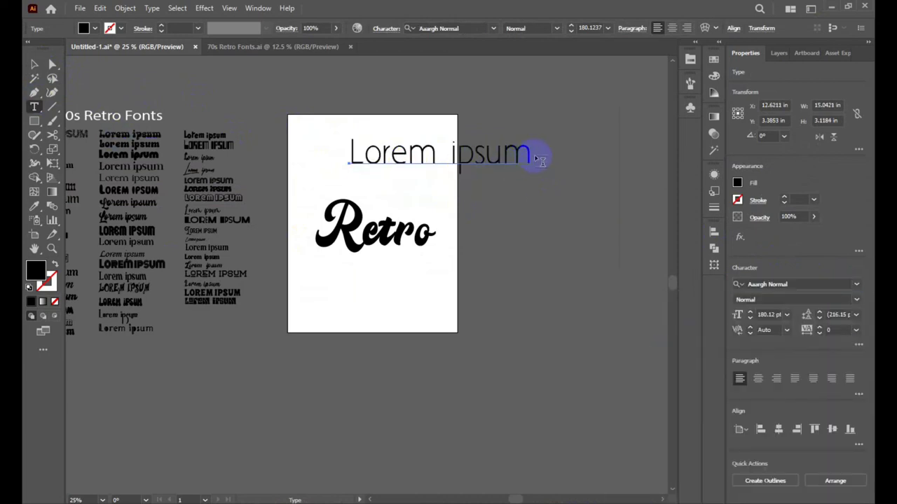
pyautogui.moveTo(529, 150); pyautogui.dragTo(342, 150)
pyautogui.write('STAY')
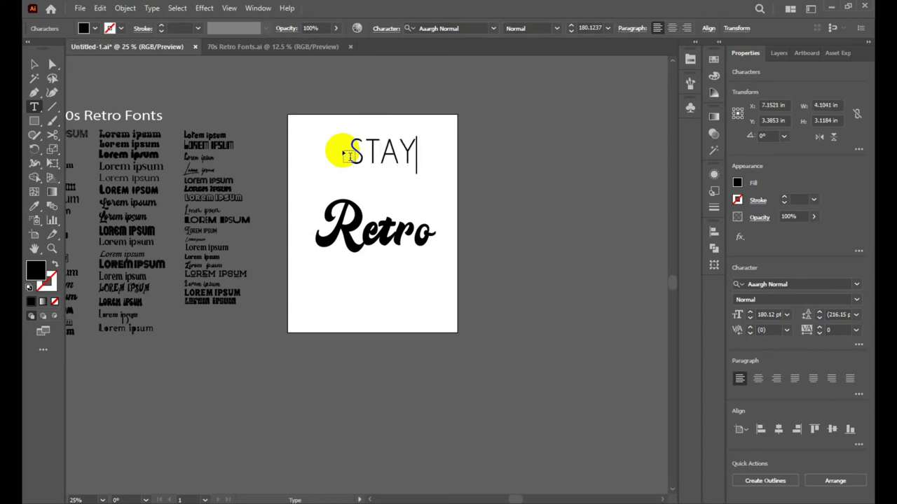
pyautogui.click(29, 66)
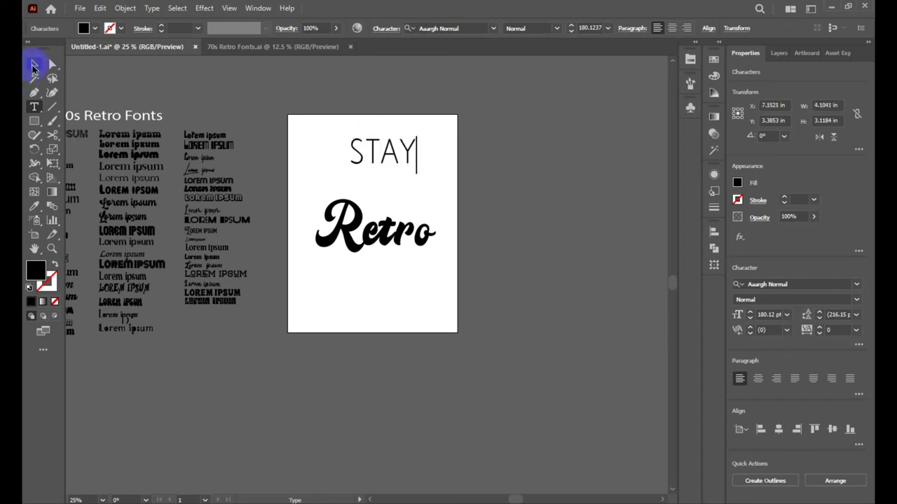
pyautogui.press('BackSpace')
pyautogui.press('BackSpace')
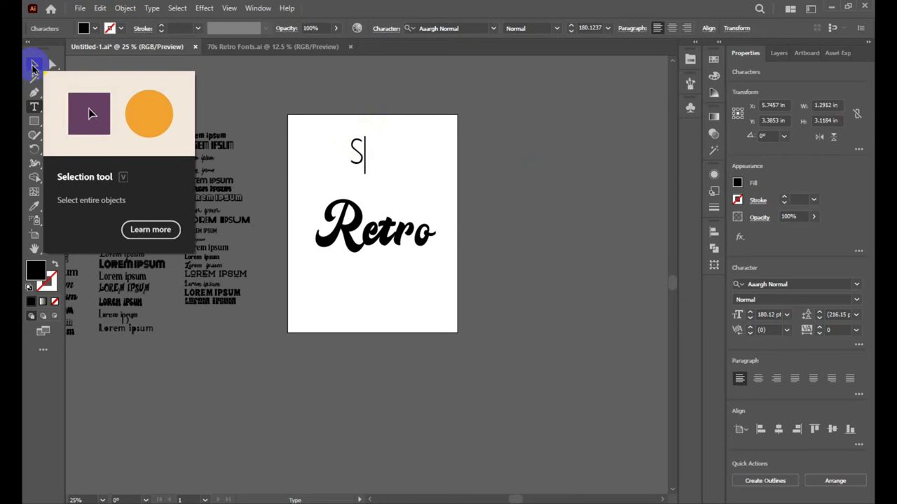
pyautogui.click(33, 66)
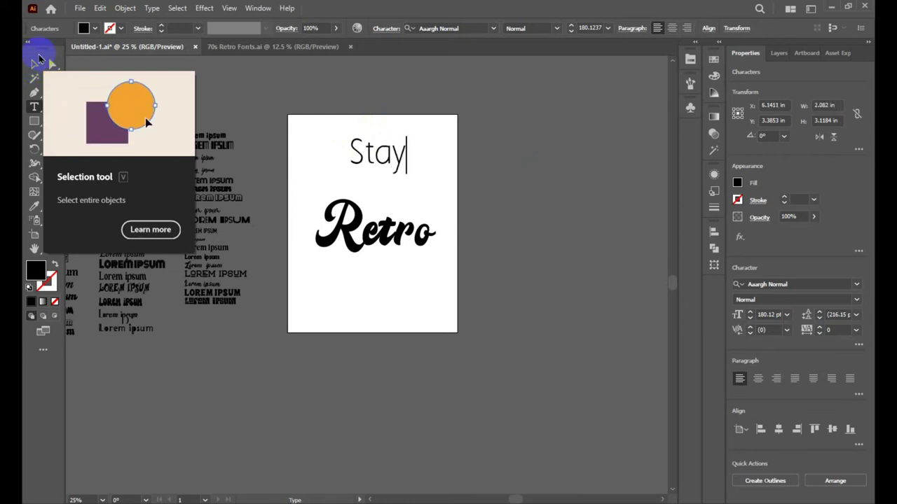
pyautogui.click(375, 157)
# Alt-drag a copy of 'Stay' down and right and start retyping it as 'Positive'.
pyautogui.moveTo(375, 157)
pyautogui.mouseDown()
pyautogui.moveTo(458, 193)
pyautogui.moveTo(418, 191)
pyautogui.mouseUp()
pyautogui.click(33, 109)
pyautogui.click(476, 174)
pyautogui.write('70s')
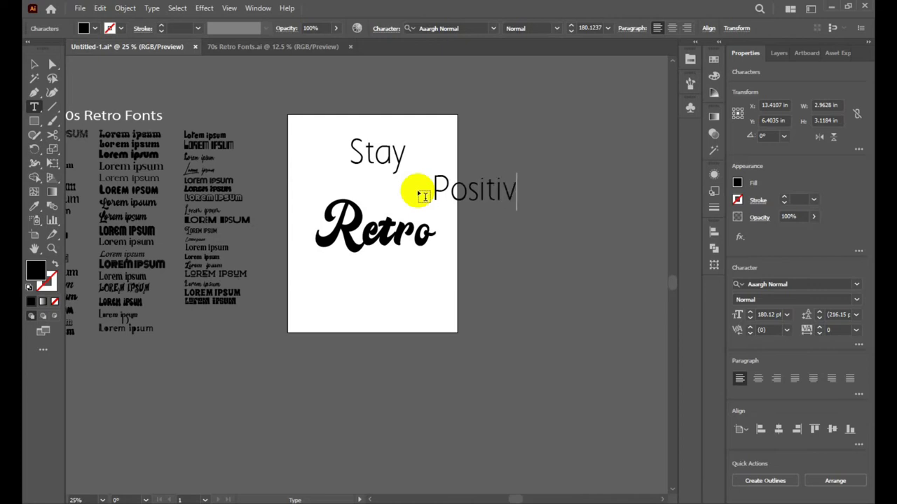
# Move the Retro sample off the artboard and stack 'Stay' above 'Positive'.
pyautogui.click(35, 65)
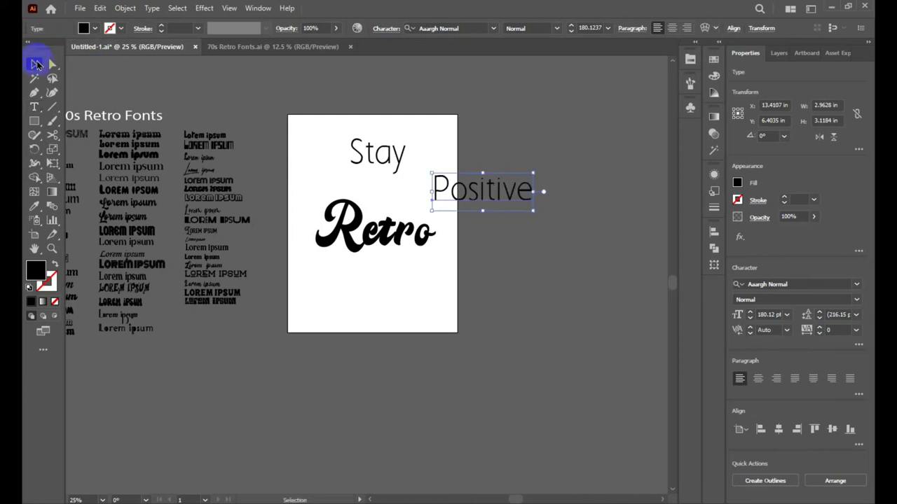
pyautogui.click(501, 286)
pyautogui.moveTo(355, 244)
pyautogui.mouseDown()
pyautogui.moveTo(550, 188)
pyautogui.moveTo(601, 136)
pyautogui.mouseUp()
pyautogui.moveTo(470, 193)
pyautogui.mouseDown()
pyautogui.moveTo(383, 238)
pyautogui.moveTo(370, 227)
pyautogui.mouseUp()
pyautogui.moveTo(375, 147)
pyautogui.mouseDown()
pyautogui.moveTo(380, 186)
pyautogui.moveTo(352, 188)
pyautogui.moveTo(372, 204)
pyautogui.mouseUp()
pyautogui.click(423, 170)
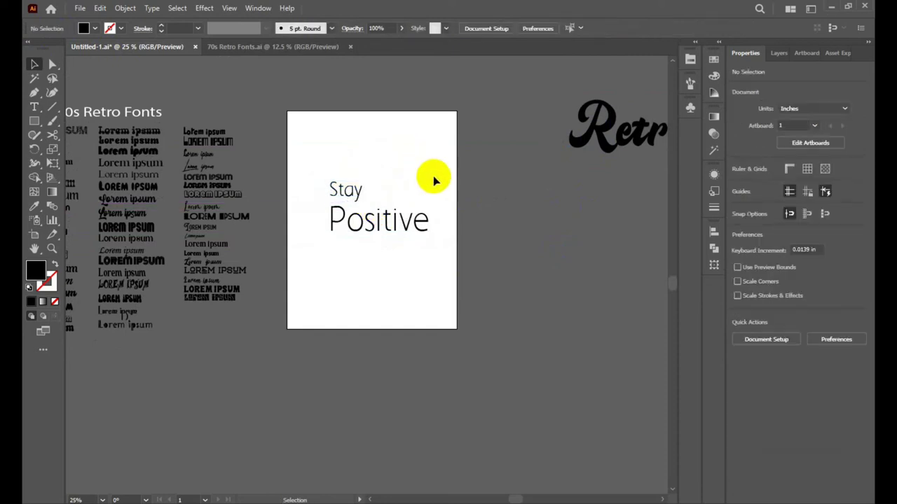
# Apply the Retro sample's Vintage Wheel font to 'Stay' and 'Positive' with the Eyedropper.
pyautogui.click(340, 187)
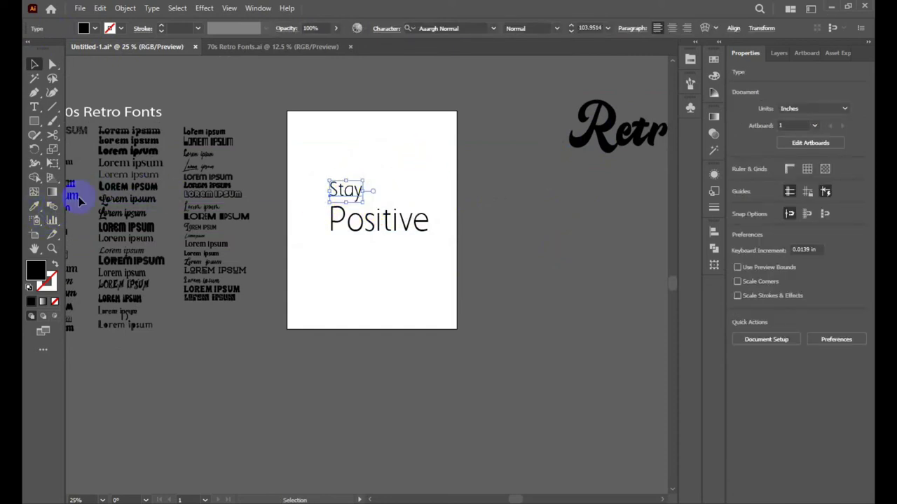
pyautogui.click(42, 206)
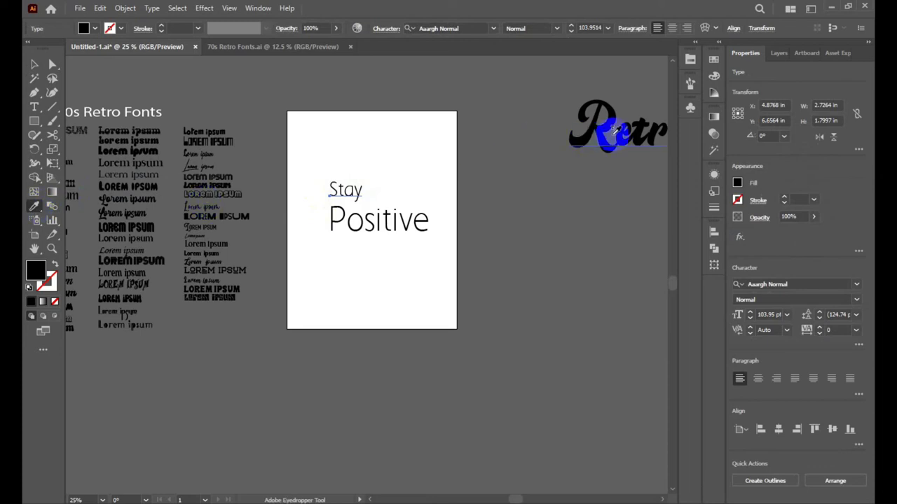
pyautogui.click(612, 131)
pyautogui.click(34, 64)
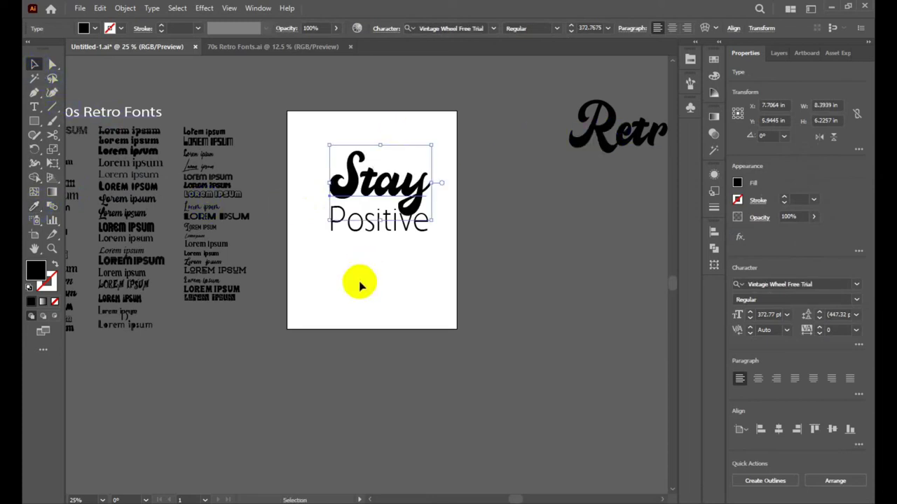
pyautogui.click(360, 286)
pyautogui.click(376, 220)
pyautogui.click(35, 209)
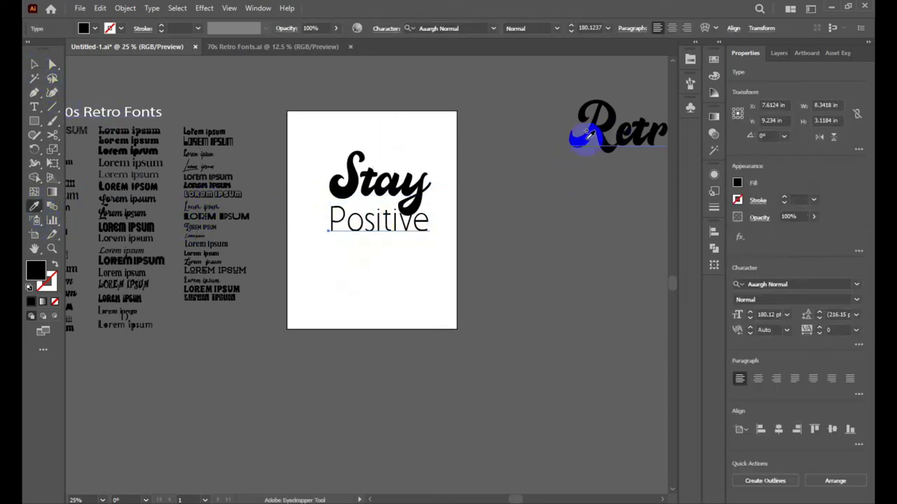
pyautogui.click(585, 133)
# Delete the leftover Retro sample text.
pyautogui.click(35, 64)
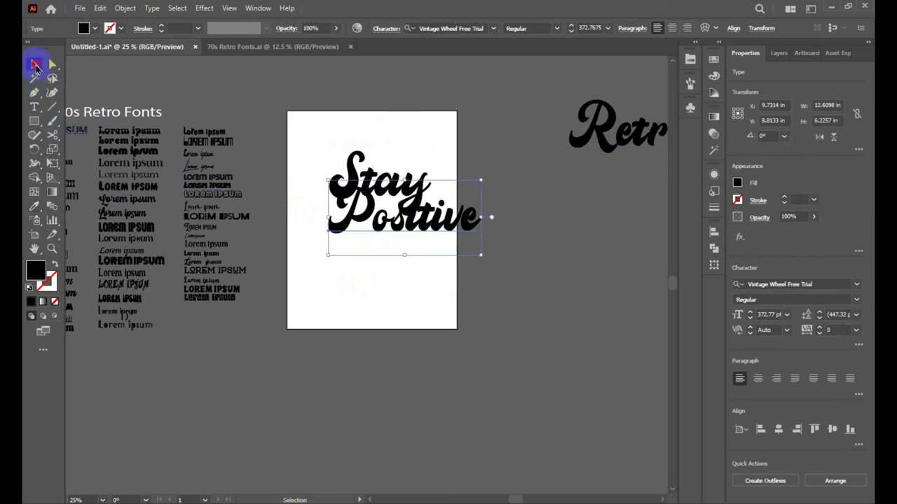
pyautogui.click(548, 231)
pyautogui.click(623, 136)
pyautogui.press('Delete')
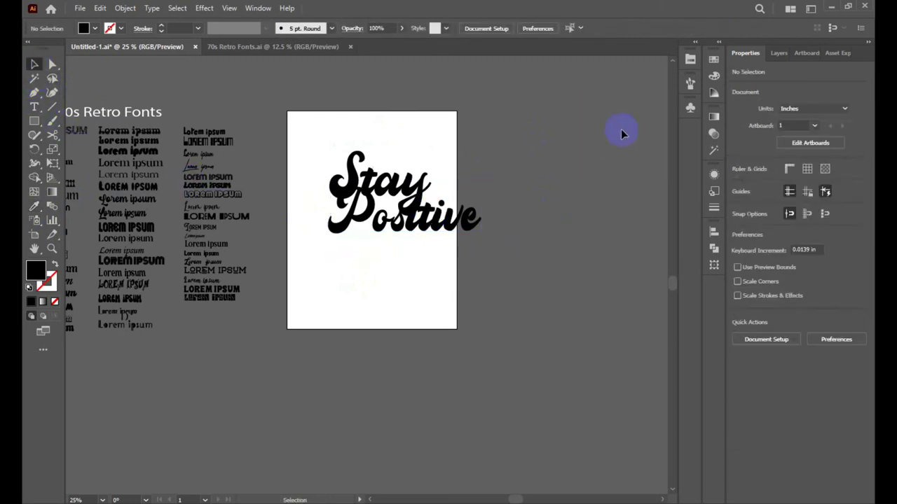
pyautogui.scroll(3, 420, 192)
pyautogui.scroll(-2, 402, 203)
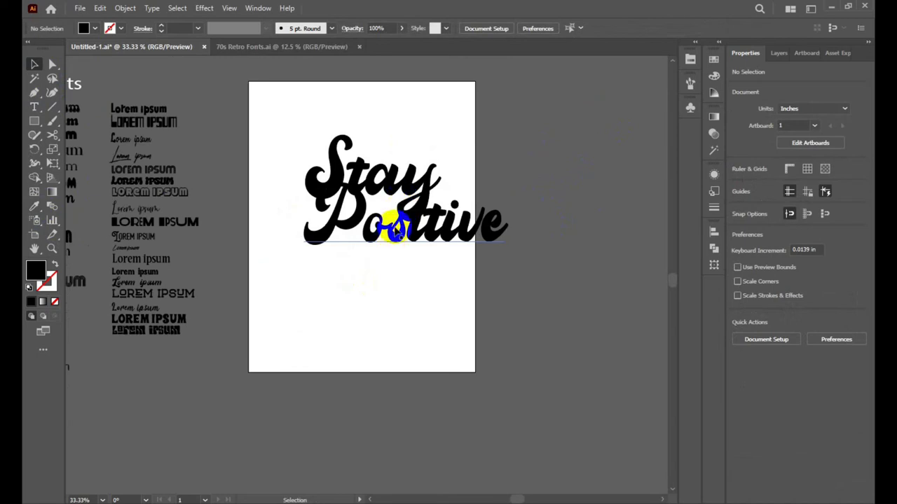
# Scale down 'Positive' and 'Stay' (about 176 pt) and nestle 'Stay' just above 'Positive'.
pyautogui.moveTo(402, 203); pyautogui.dragTo(365, 235)
pyautogui.moveTo(468, 304); pyautogui.dragTo(430, 287)
pyautogui.click(534, 295)
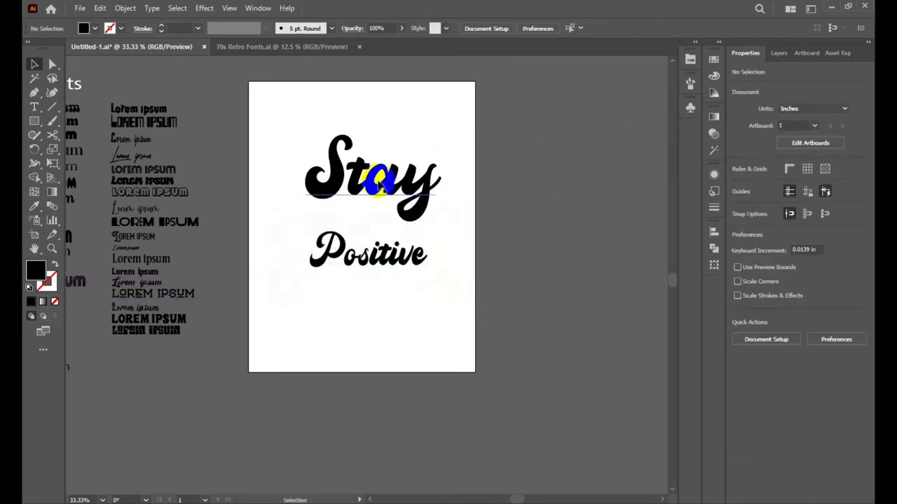
pyautogui.moveTo(374, 176); pyautogui.dragTo(367, 187)
pyautogui.moveTo(435, 239); pyautogui.dragTo(399, 211)
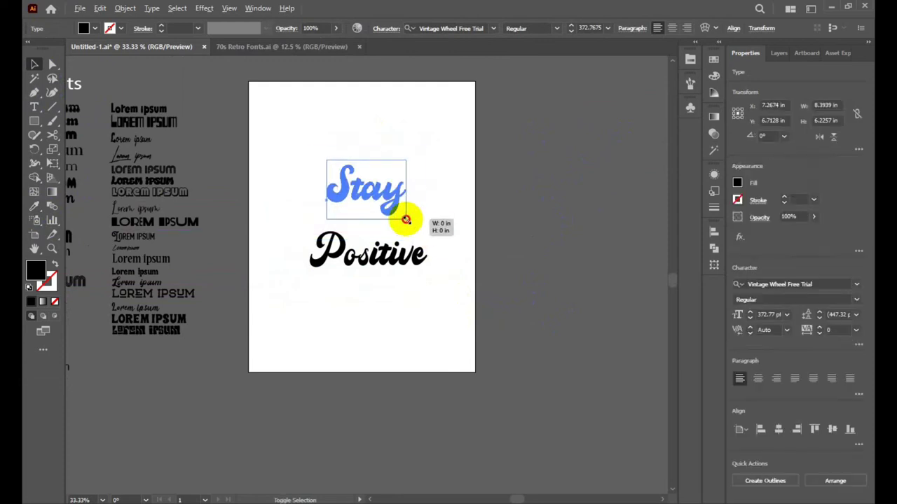
pyautogui.moveTo(355, 188)
pyautogui.mouseDown()
pyautogui.moveTo(367, 199)
pyautogui.moveTo(331, 219)
pyautogui.mouseUp()
pyautogui.click(472, 260)
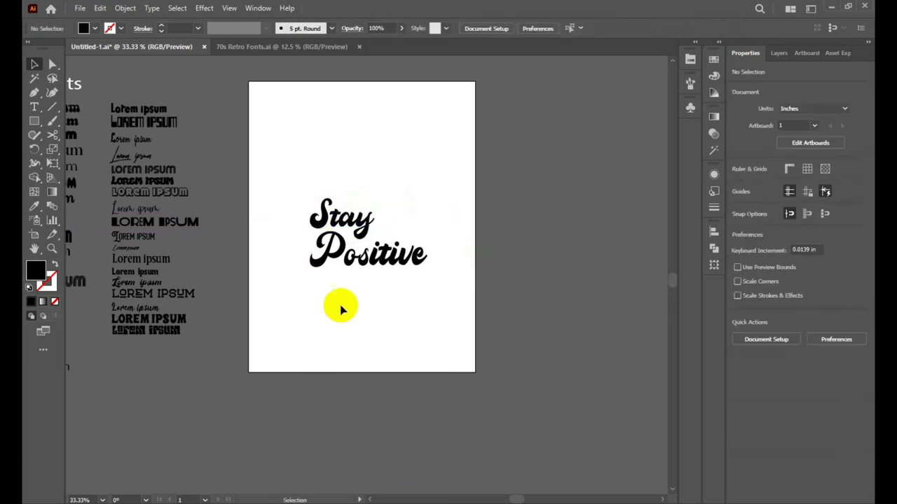
# Select both 'Stay' and 'Positive' and move the lettering higher on the artboard.
pyautogui.scroll(2, 380, 315)
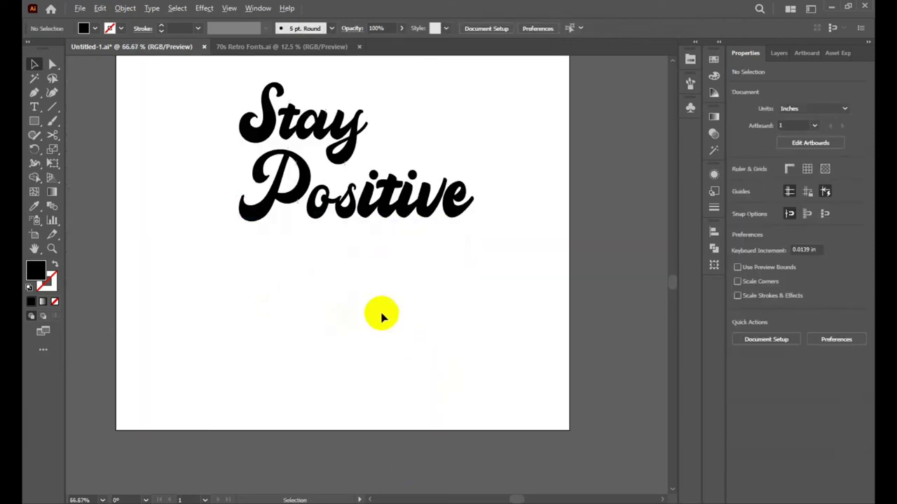
pyautogui.scroll(-1, 344, 296)
pyautogui.scroll(-1, 344, 300)
pyautogui.scroll(1, 427, 284)
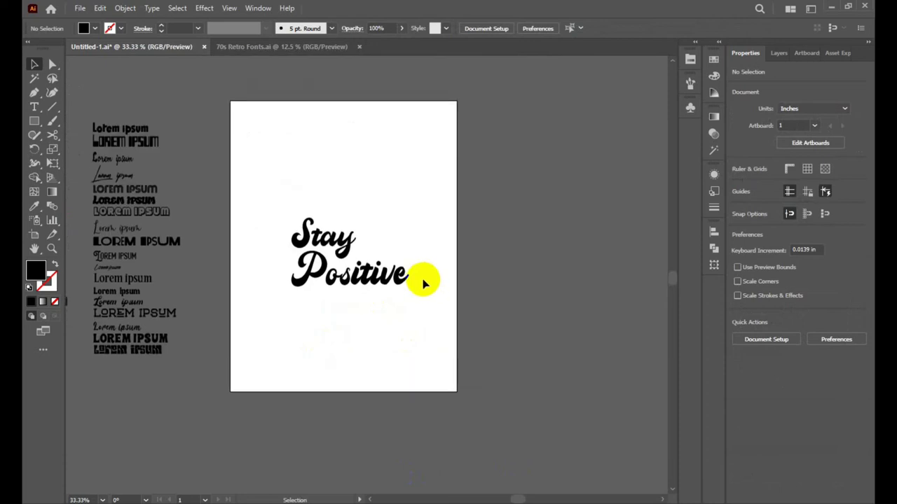
pyautogui.moveTo(415, 196); pyautogui.dragTo(284, 296)
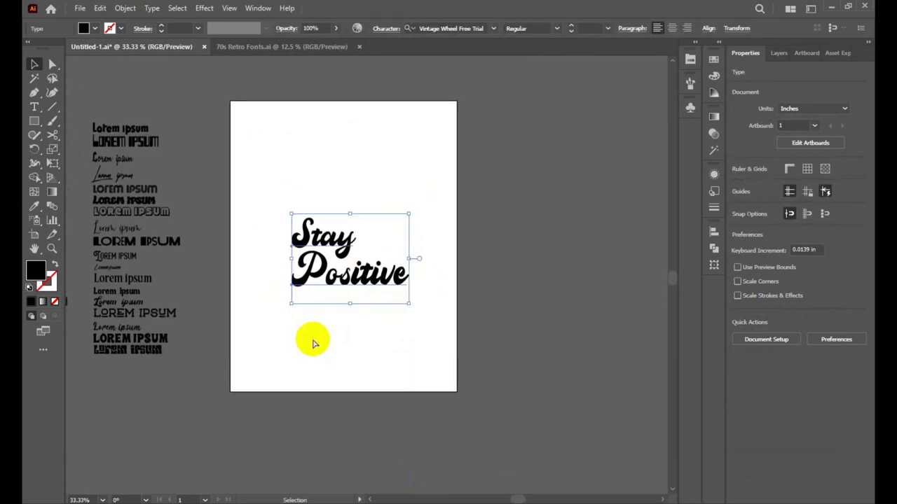
pyautogui.moveTo(320, 239); pyautogui.dragTo(320, 215)
# Run Object > Expand Appearance and Object > Expand on the lettering to outline it.
pyautogui.click(124, 7)
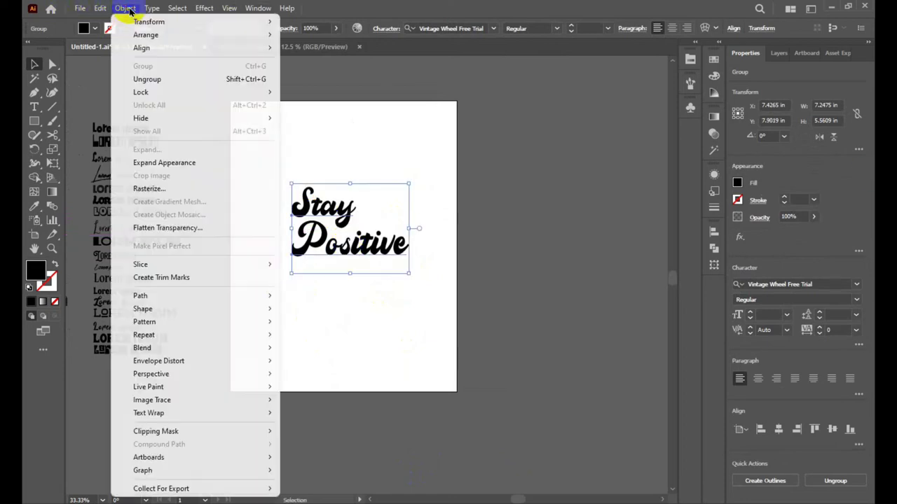
pyautogui.click(184, 165)
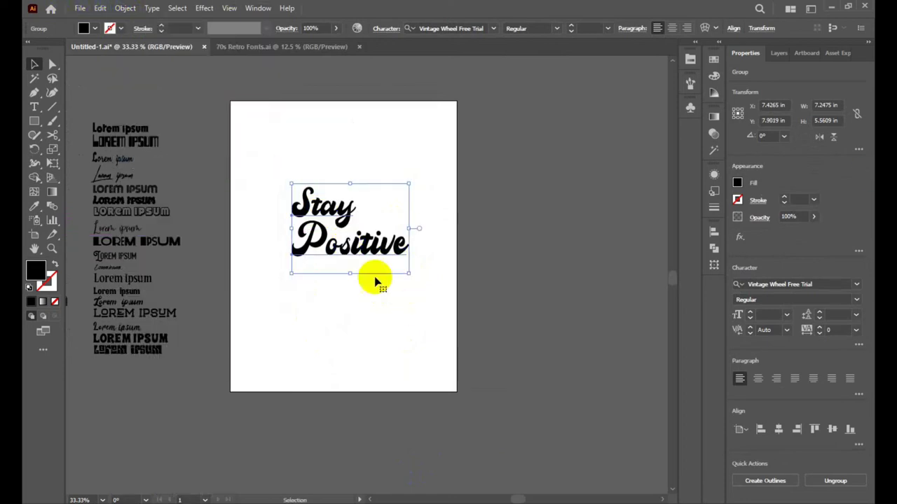
pyautogui.click(125, 8)
pyautogui.click(148, 150)
pyautogui.click(414, 322)
pyautogui.click(526, 251)
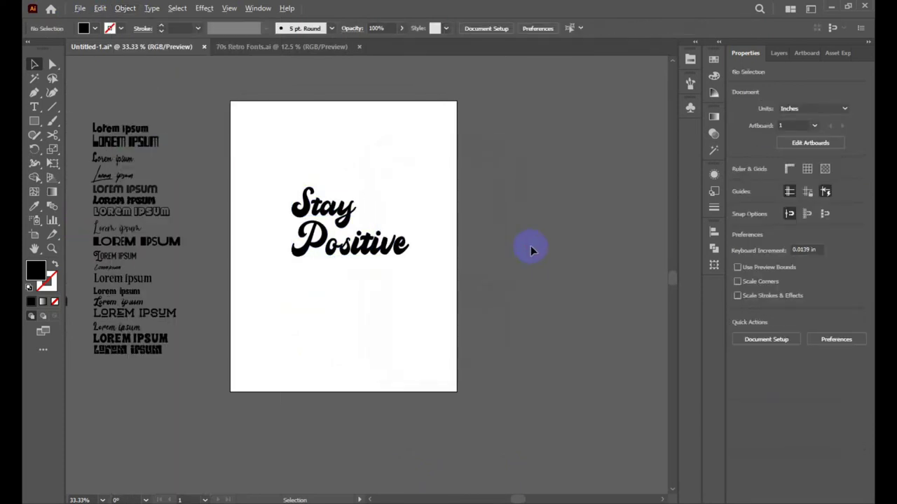
pyautogui.scroll(-2, 530, 246)
# Move the colour-stripe palette image beside the artboard.
pyautogui.moveTo(65, 114); pyautogui.dragTo(611, 231)
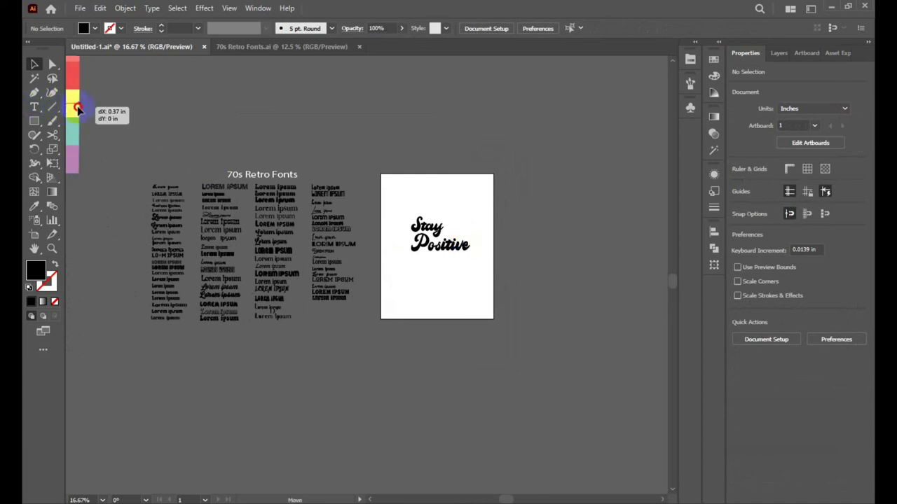
pyautogui.click(507, 150)
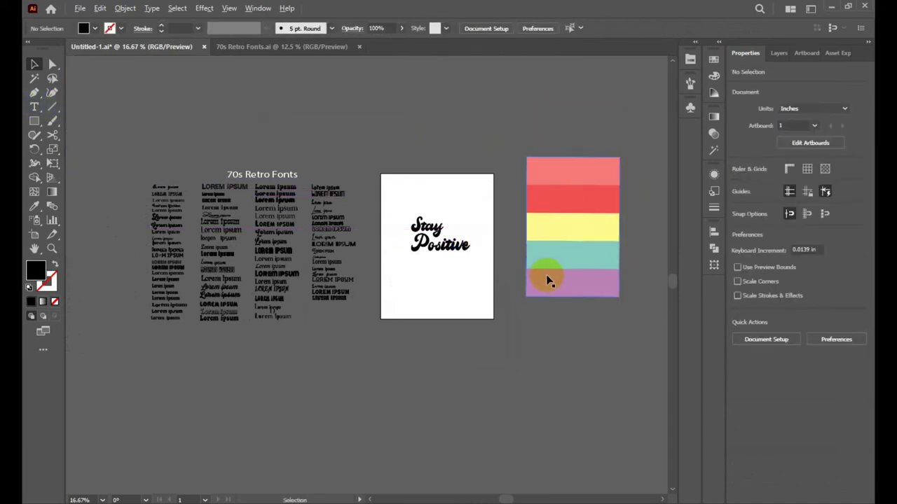
pyautogui.scroll(2, 546, 278)
pyautogui.scroll(-2, 342, 242)
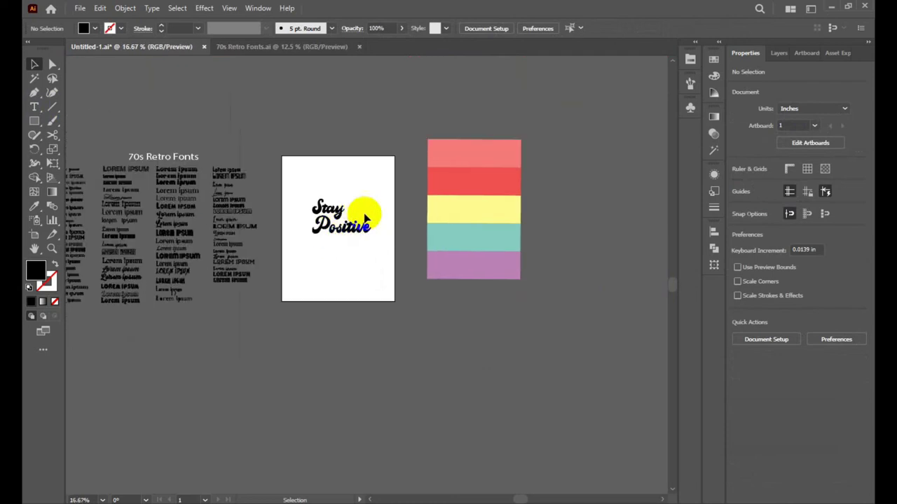
# Fill the 'Stay Positive' lettering with the palette's pale yellow stripe using the Eyedropper.
pyautogui.moveTo(378, 204); pyautogui.dragTo(309, 257)
pyautogui.click(35, 206)
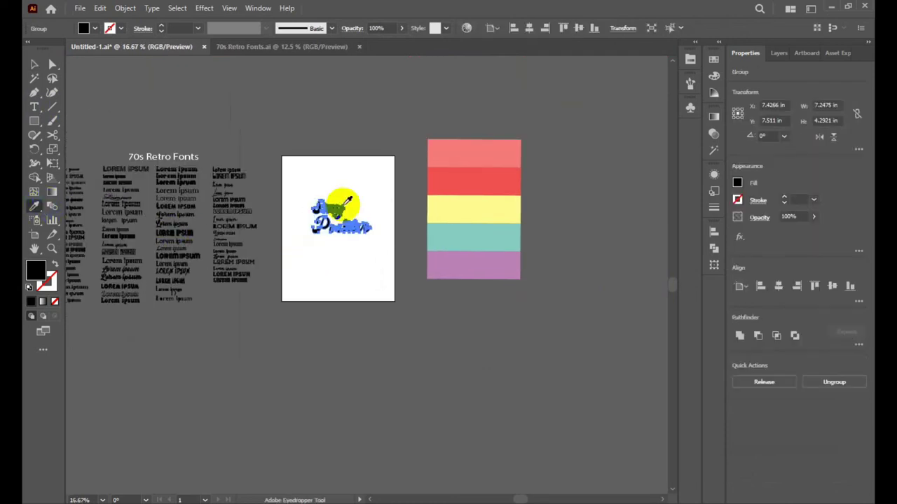
pyautogui.click(478, 211)
pyautogui.click(34, 66)
pyautogui.click(328, 108)
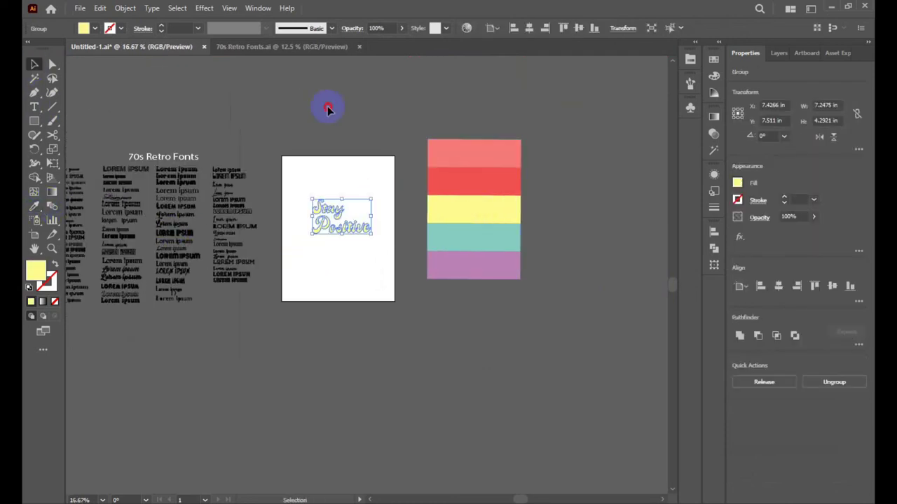
pyautogui.scroll(3, 380, 210)
pyautogui.scroll(-1, 376, 175)
# Select the lettering and open Offset Path, then cancel without applying.
pyautogui.moveTo(390, 144); pyautogui.dragTo(203, 270)
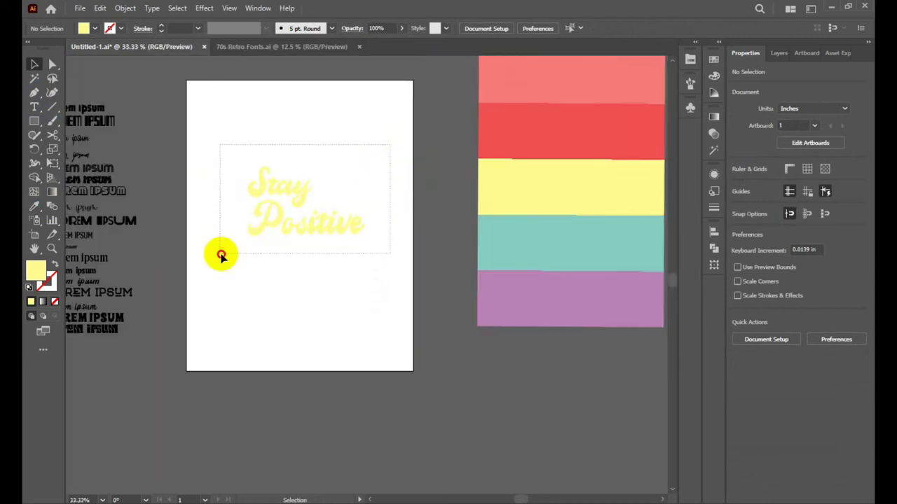
pyautogui.press('a')
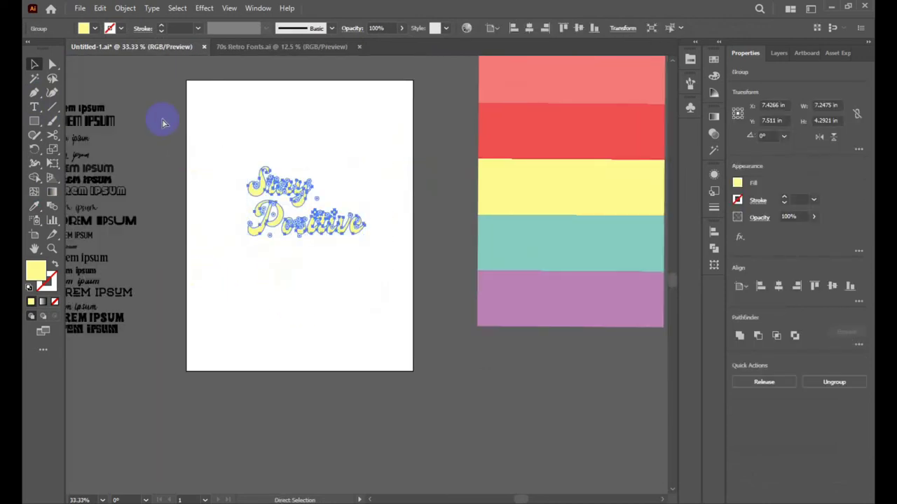
pyautogui.press('v')
pyautogui.press('a')
pyautogui.press('v')
pyautogui.click(123, 8)
pyautogui.moveTo(194, 296)
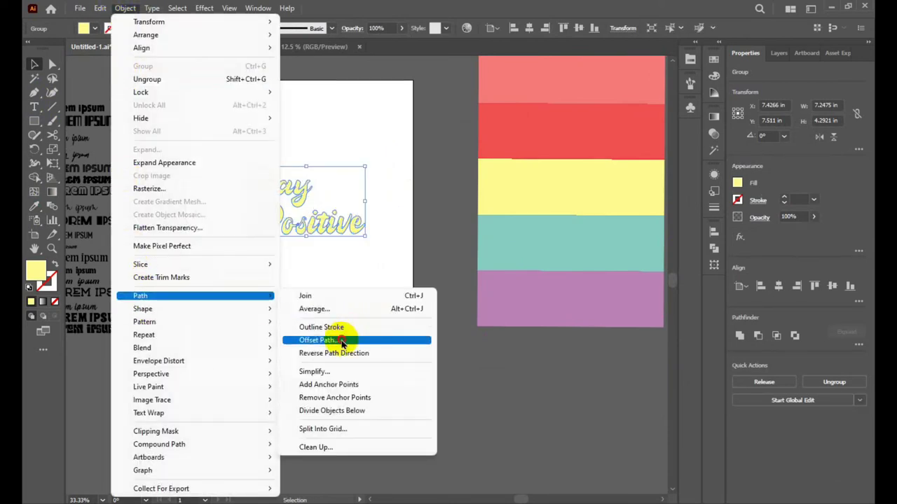
pyautogui.click(344, 340)
pyautogui.click(607, 299)
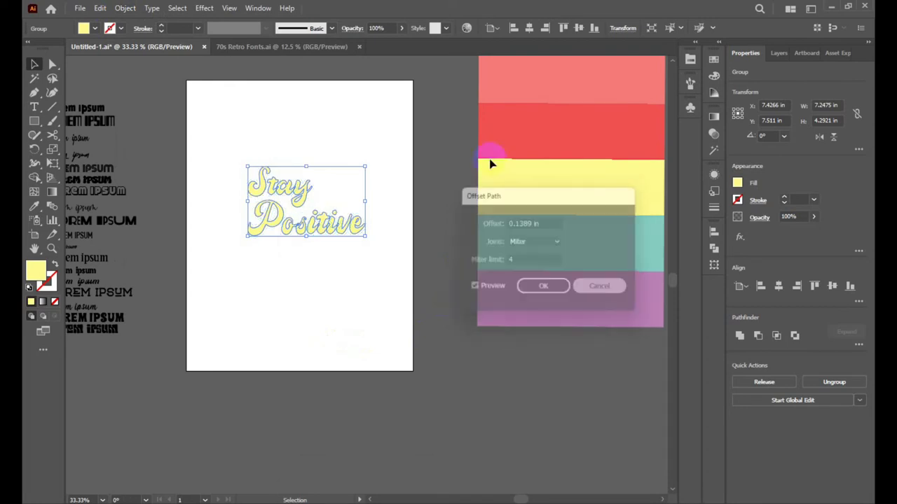
# Show the rulers with Ctrl+R and set the ruler units to pixels.
pyautogui.press('a')
pyautogui.hotkey('ctrl', 'r')
pyautogui.press('v')
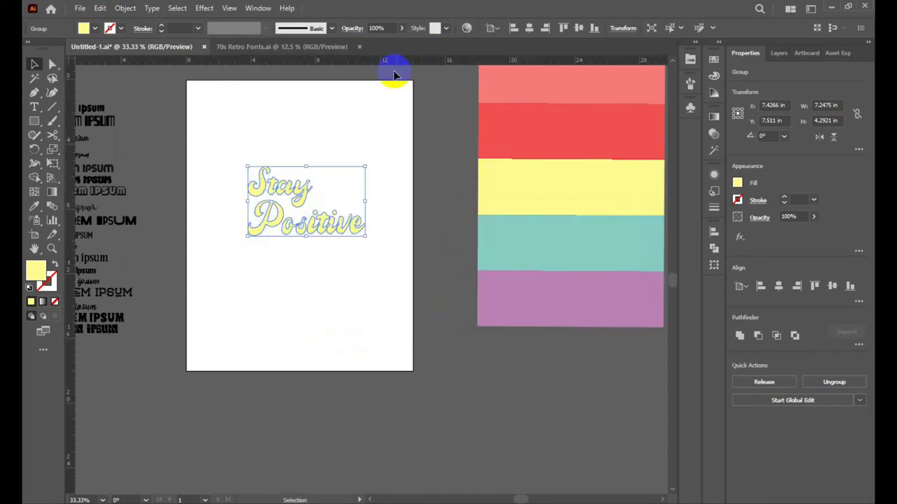
pyautogui.rightClick(412, 62)
pyautogui.click(461, 65)
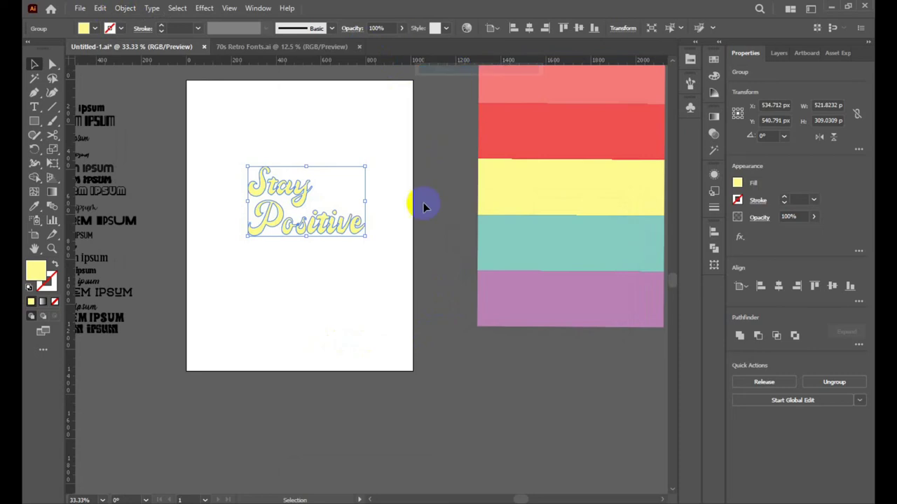
# Apply an Offset Path of about 30 px around the lettering.
pyautogui.click(127, 10)
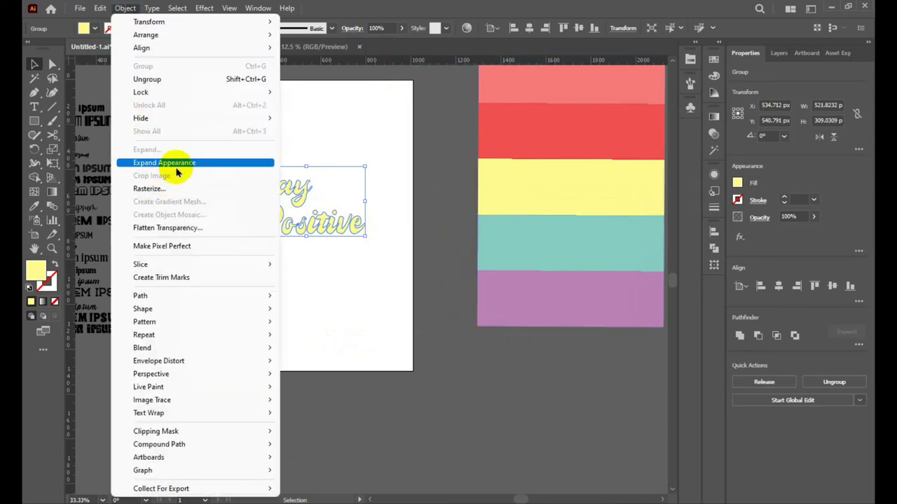
pyautogui.click(332, 340)
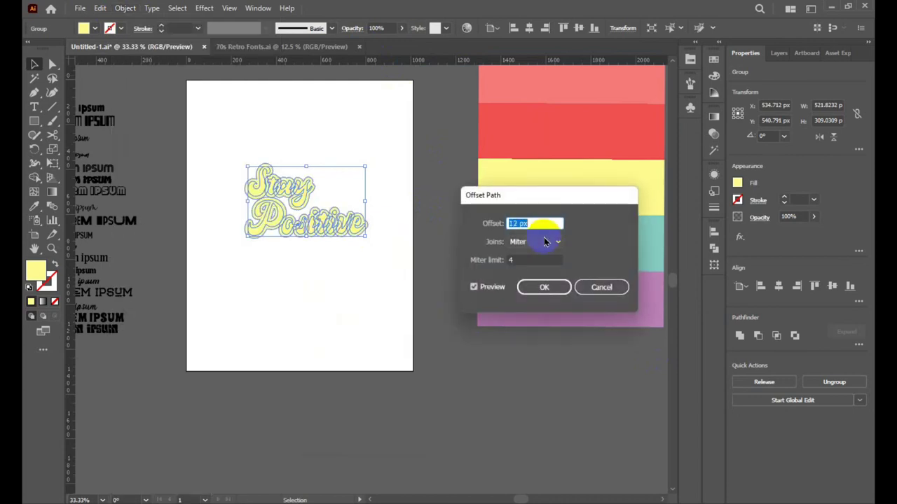
pyautogui.write('23')
pyautogui.press('Up')
pyautogui.press('Up')
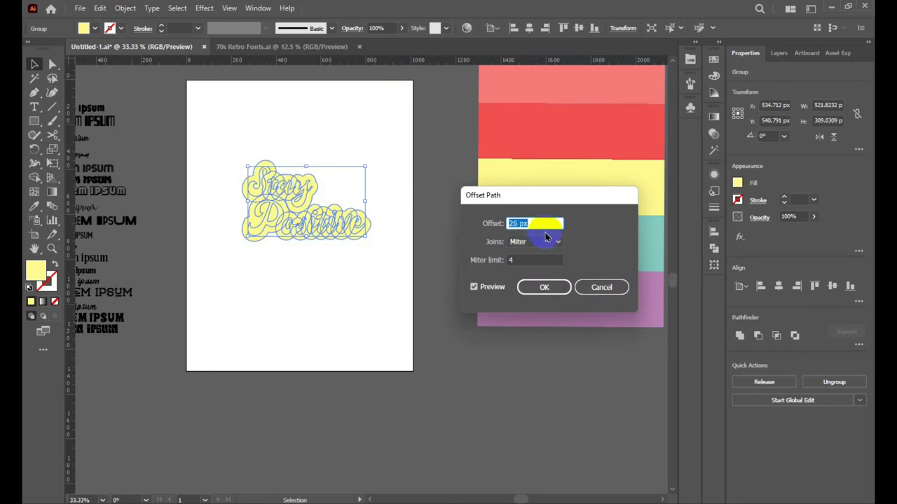
pyautogui.press('Up')
pyautogui.press('Up')
pyautogui.press('Up')
pyautogui.press('Up')
pyautogui.press('Up')
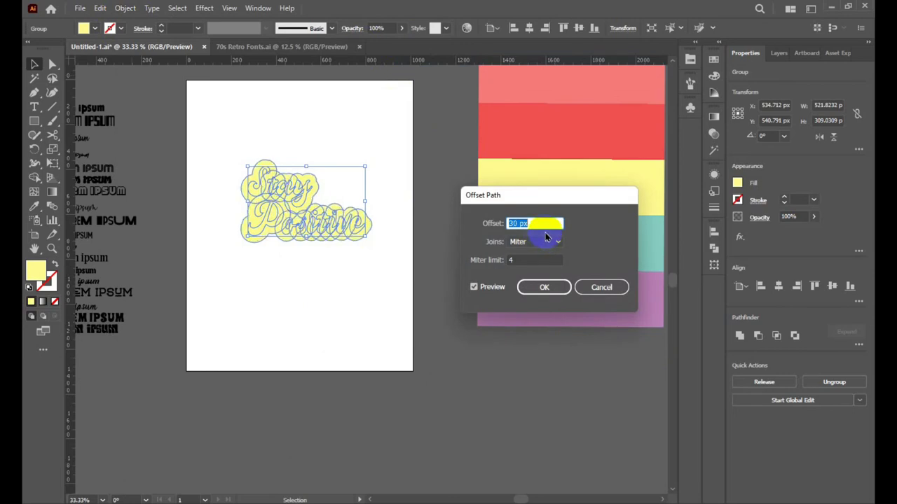
pyautogui.click(543, 287)
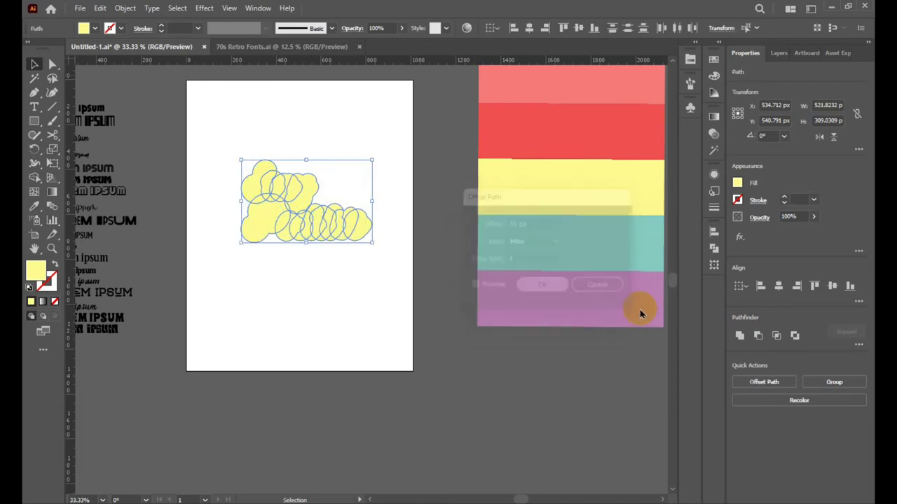
# Unite the offset shapes with Pathfinder and fill the result with the palette's red.
pyautogui.click(740, 335)
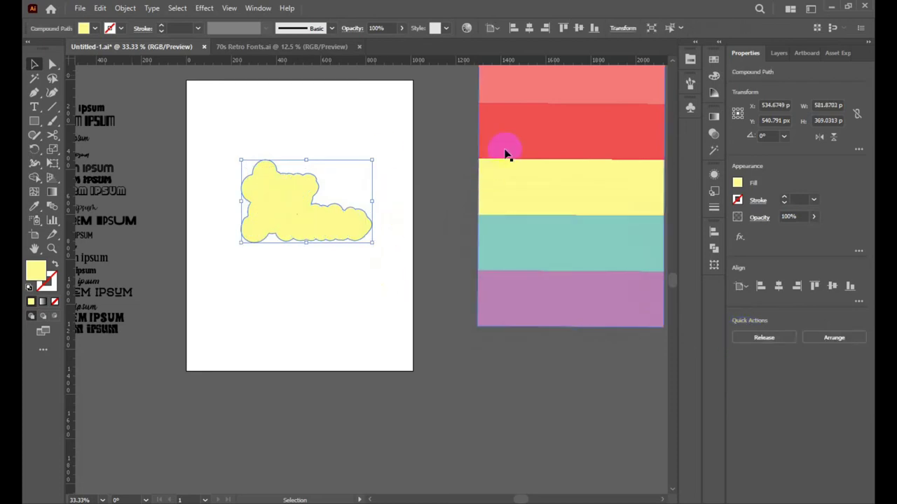
pyautogui.click(34, 206)
pyautogui.click(588, 134)
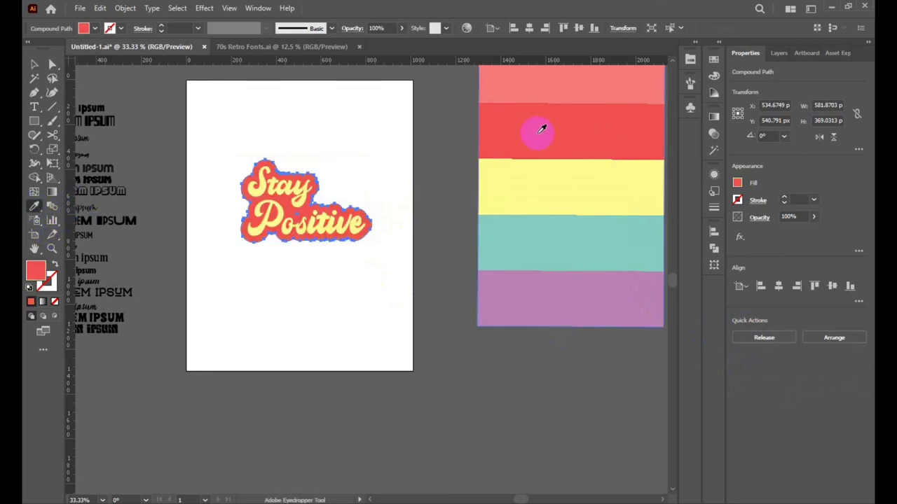
pyautogui.click(34, 64)
pyautogui.click(361, 125)
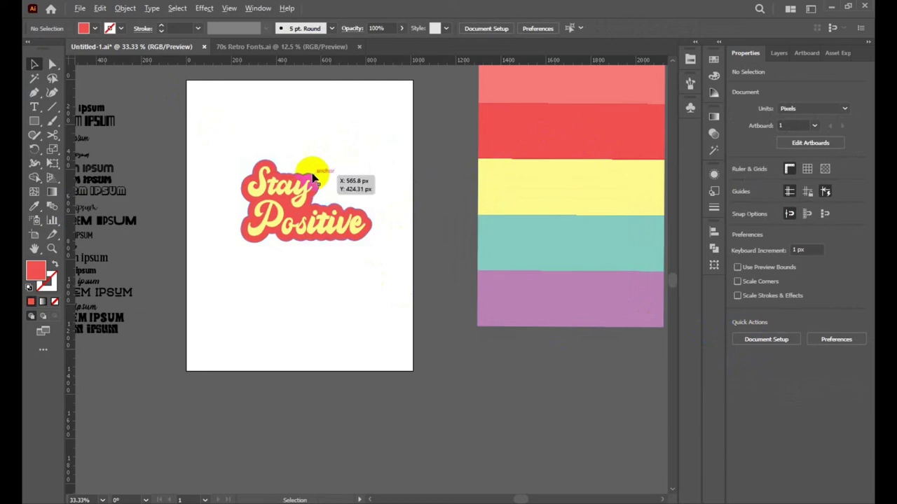
pyautogui.keyDown('alt'); pyautogui.scroll(-2, 304, 175); pyautogui.keyUp('alt')
pyautogui.keyDown('alt'); pyautogui.scroll(2, 304, 176); pyautogui.keyUp('alt')
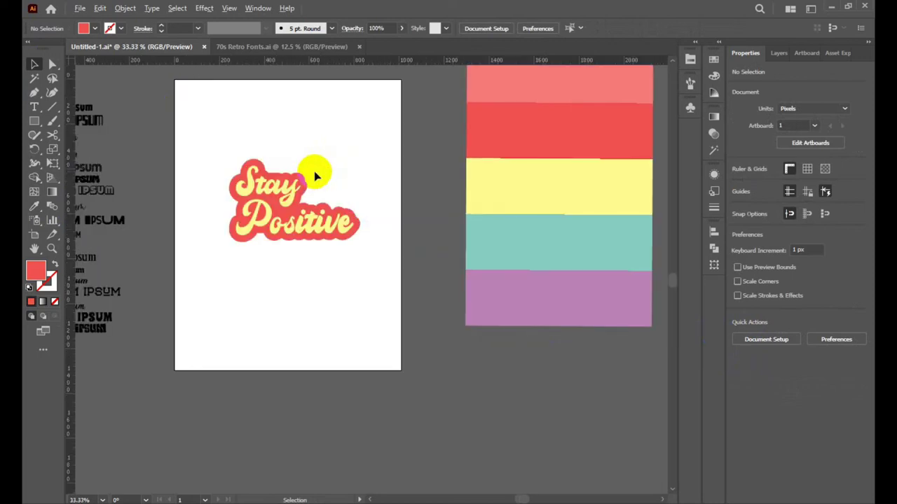
pyautogui.click(329, 194)
pyautogui.press('a')
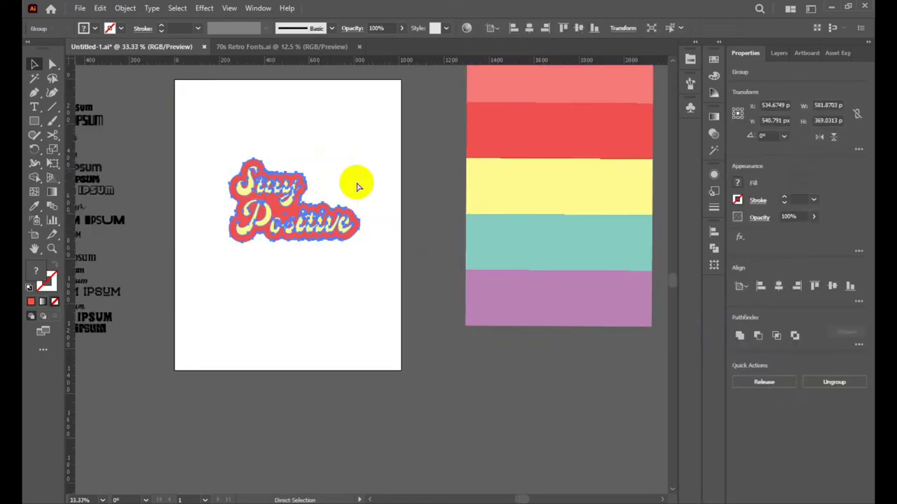
pyautogui.press('v')
pyautogui.click(364, 172)
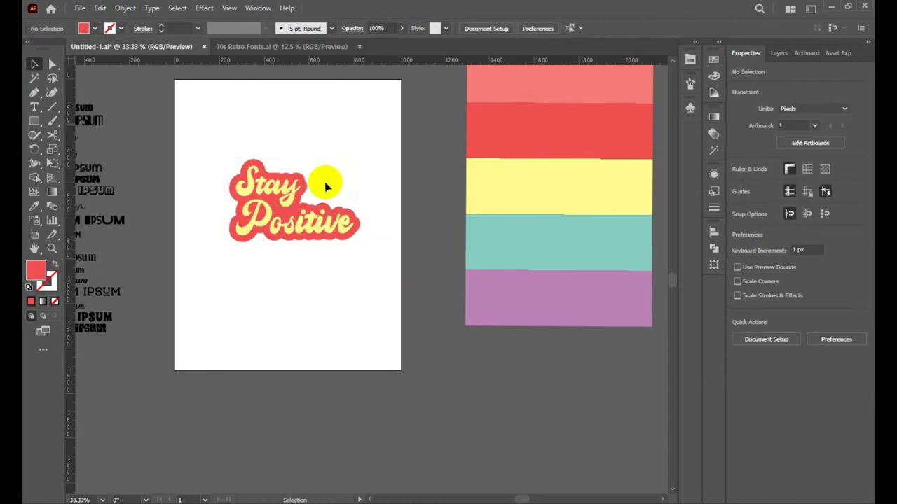
pyautogui.click(312, 198)
pyautogui.click(344, 186)
pyautogui.keyDown('alt'); pyautogui.scroll(2, 297, 204); pyautogui.keyUp('alt')
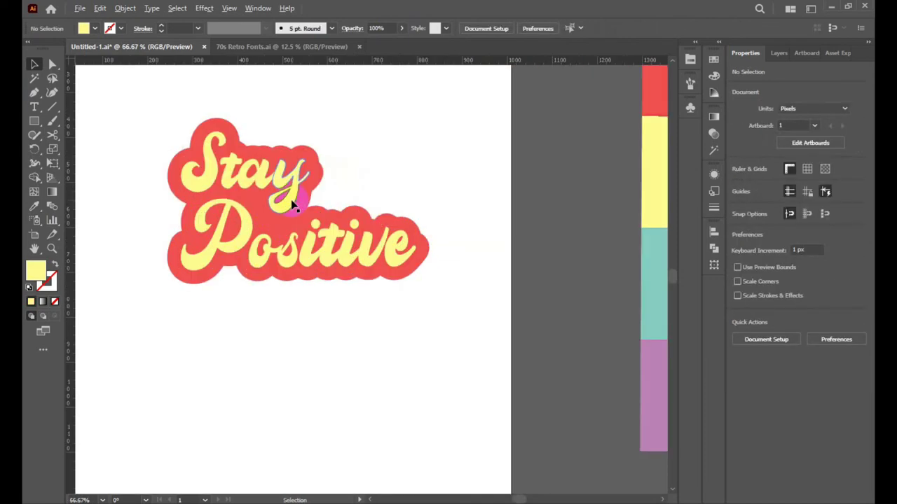
pyautogui.click(319, 181)
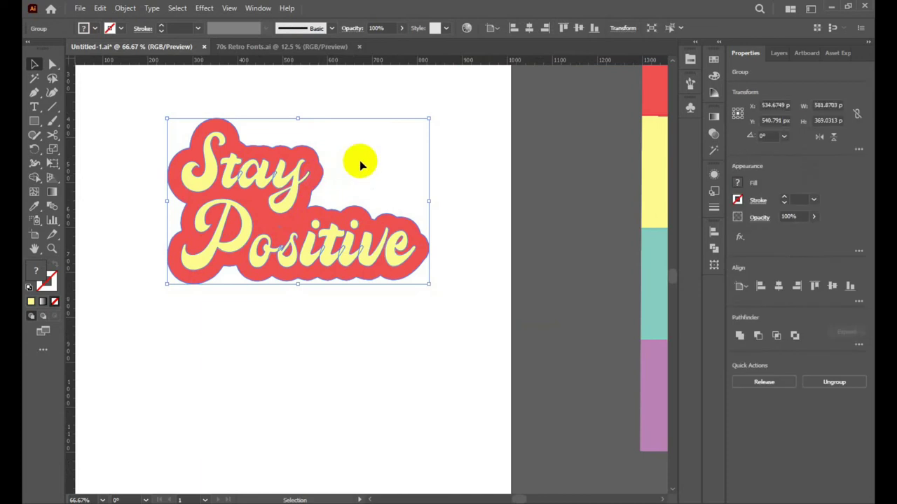
pyautogui.keyDown('alt'); pyautogui.scroll(-1, 361, 164); pyautogui.keyUp('alt')
pyautogui.click(794, 337)
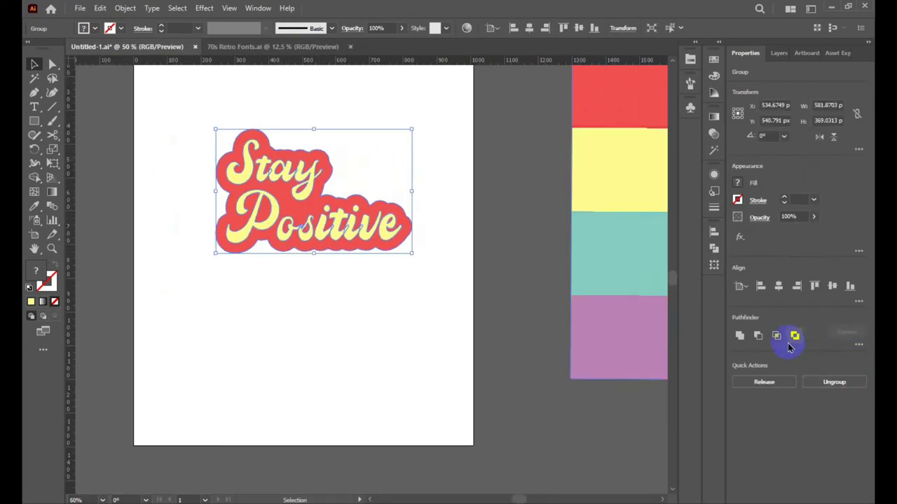
# Add an 18 px Offset Path around the sticker and unite it into one shape.
pyautogui.click(125, 7)
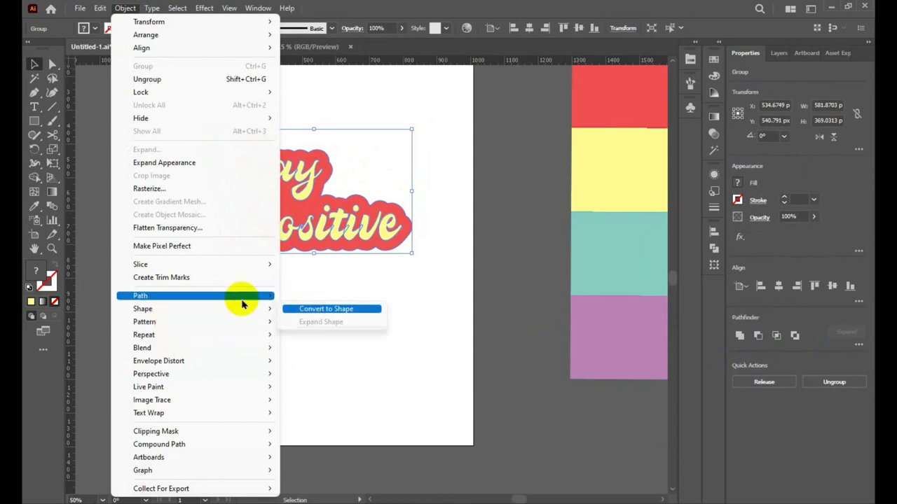
pyautogui.moveTo(195, 296)
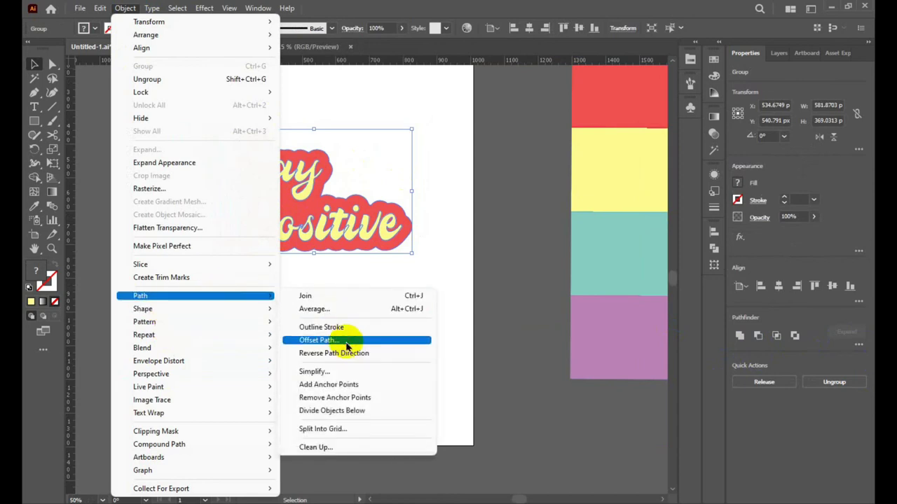
pyautogui.click(346, 341)
pyautogui.press('Down')
pyautogui.press('Down')
pyautogui.press('Down')
pyautogui.press('Down')
pyautogui.press('Down')
pyautogui.press('Down')
pyautogui.press('Down')
pyautogui.press('Down')
pyautogui.press('Down')
pyautogui.press('Down')
pyautogui.press('Down')
pyautogui.press('Down')
pyautogui.press('Down')
pyautogui.press('Down')
pyautogui.press('Down')
pyautogui.press('Down')
pyautogui.press('Down')
pyautogui.press('Down')
pyautogui.press('Down')
pyautogui.press('Down')
pyautogui.press('Down')
pyautogui.press('Down')
pyautogui.press('Down')
pyautogui.press('Down')
pyautogui.press('Up')
pyautogui.press('Up')
pyautogui.press('Up')
pyautogui.press('Up')
pyautogui.press('Up')
pyautogui.press('Up')
pyautogui.press('Up')
pyautogui.press('Up')
pyautogui.press('Up')
pyautogui.press('Up')
pyautogui.press('Up')
pyautogui.click(538, 287)
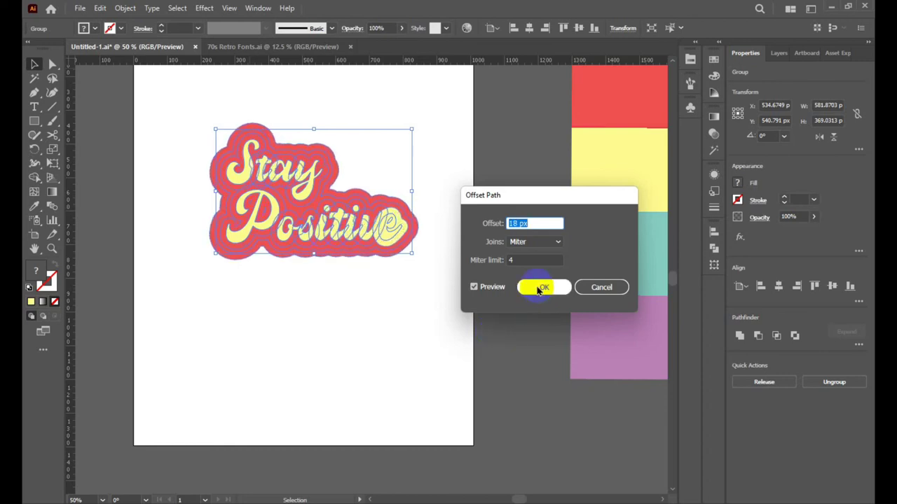
pyautogui.click(740, 336)
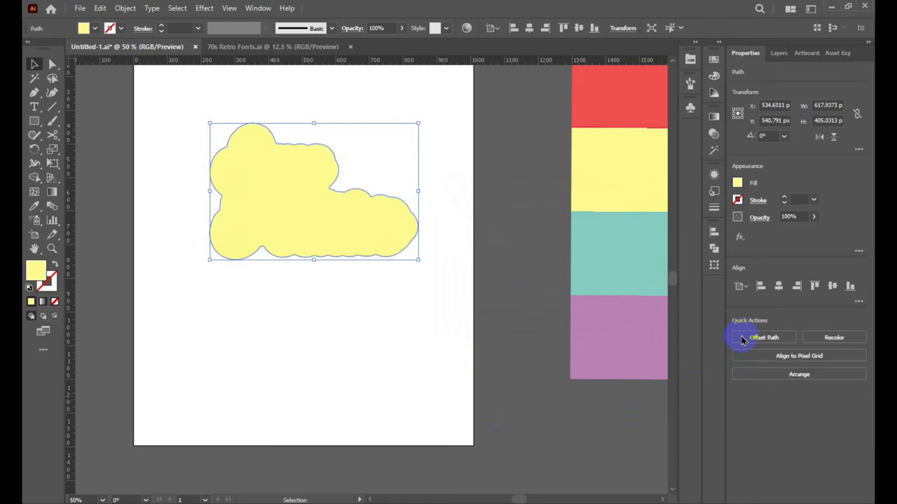
# Fill the new offset shape with the palette's coral pink via the Eyedropper.
pyautogui.click(34, 207)
pyautogui.scroll(3, 602, 140)
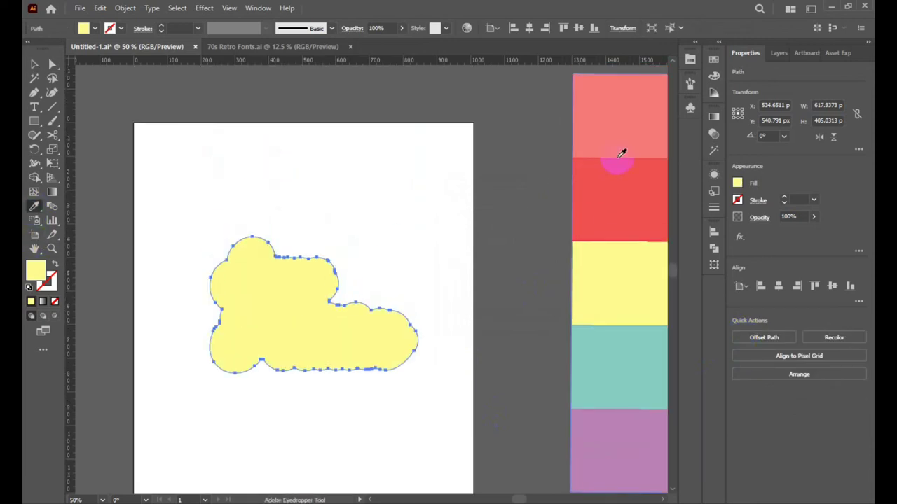
pyautogui.click(637, 115)
pyautogui.click(36, 66)
# Send the coral-pink shape behind the lettering, undoing an accidental move.
pyautogui.click(360, 213)
pyautogui.moveTo(319, 276)
pyautogui.mouseDown()
pyautogui.moveTo(340, 280)
pyautogui.moveTo(412, 157)
pyautogui.moveTo(389, 147)
pyautogui.mouseUp()
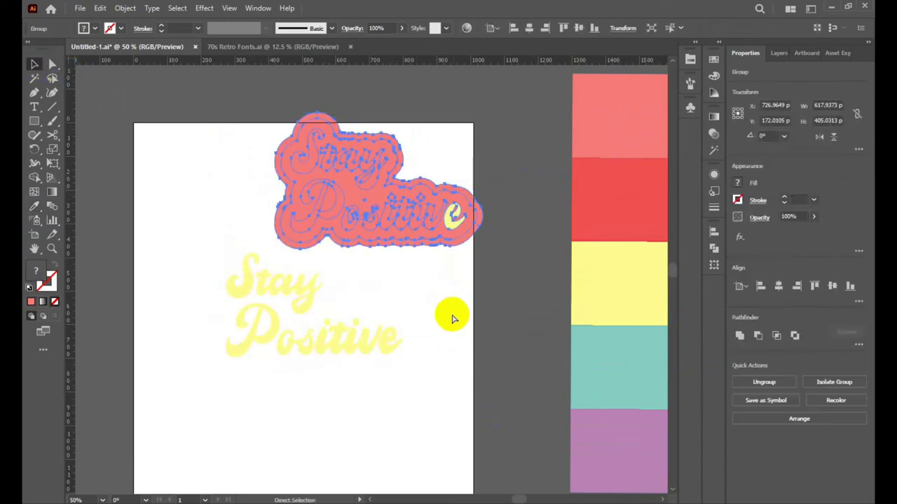
pyautogui.hotkey('ctrl', 'z')
pyautogui.press('v')
pyautogui.click(360, 213)
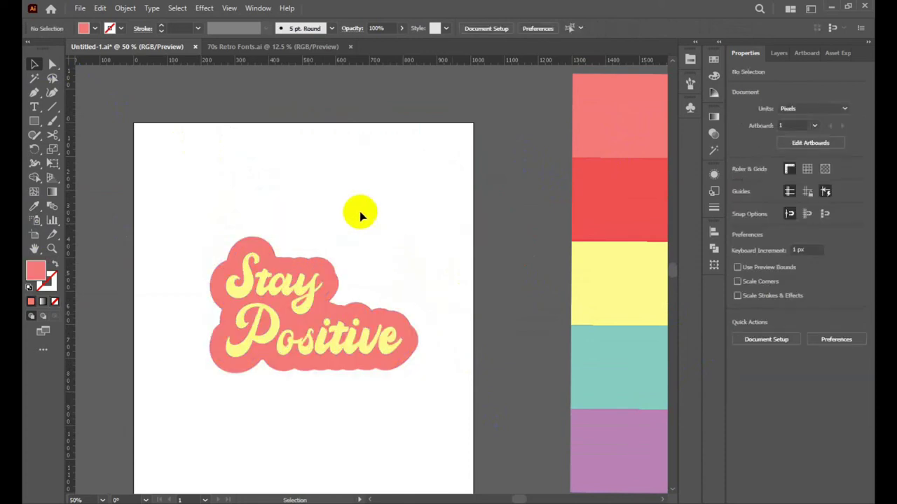
pyautogui.scroll(-2, 333, 191)
pyautogui.scroll(1, 333, 305)
pyautogui.scroll(1, 334, 305)
# Select all the sticker pieces and group them.
pyautogui.scroll(-1, 329, 293)
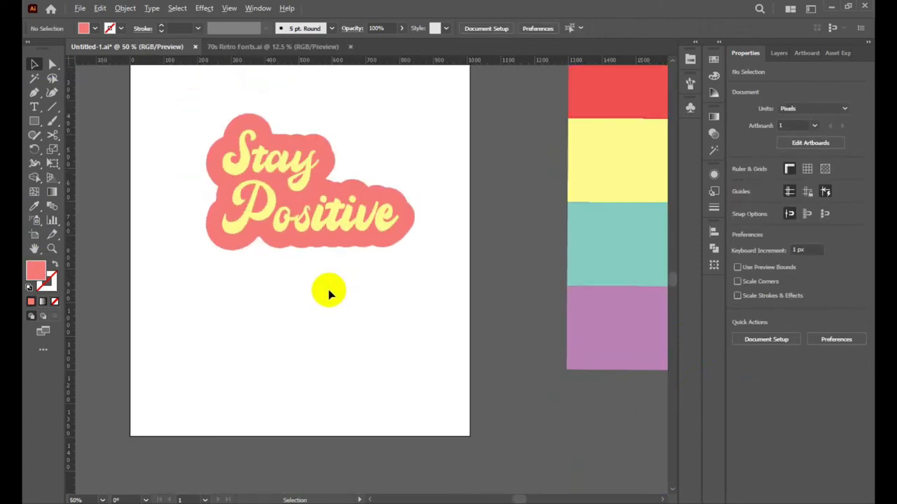
pyautogui.hotkey('ctrl', 'a')
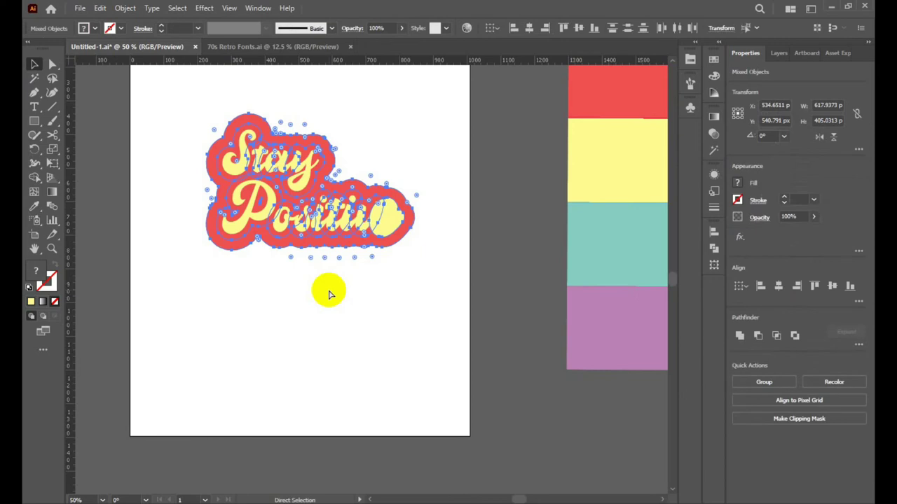
pyautogui.hotkey('ctrl', 'g')
pyautogui.press('v')
pyautogui.click(326, 294)
pyautogui.click(327, 173)
pyautogui.press('a')
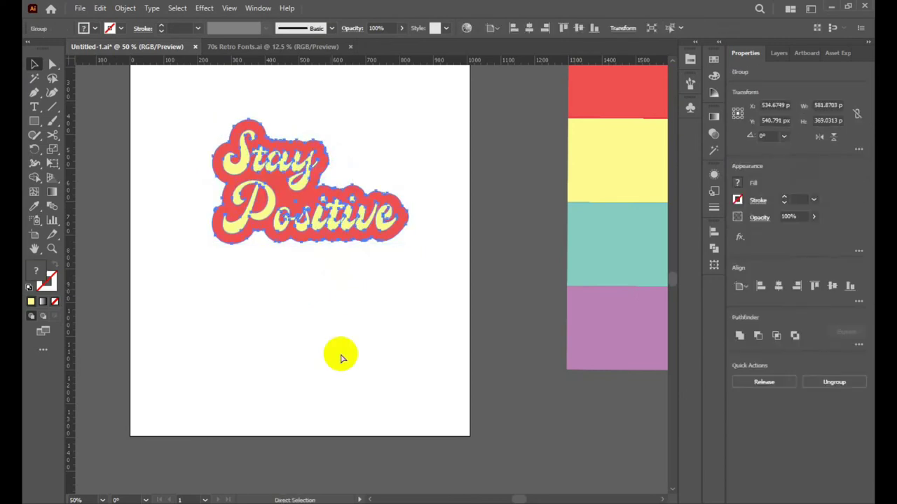
pyautogui.press('v')
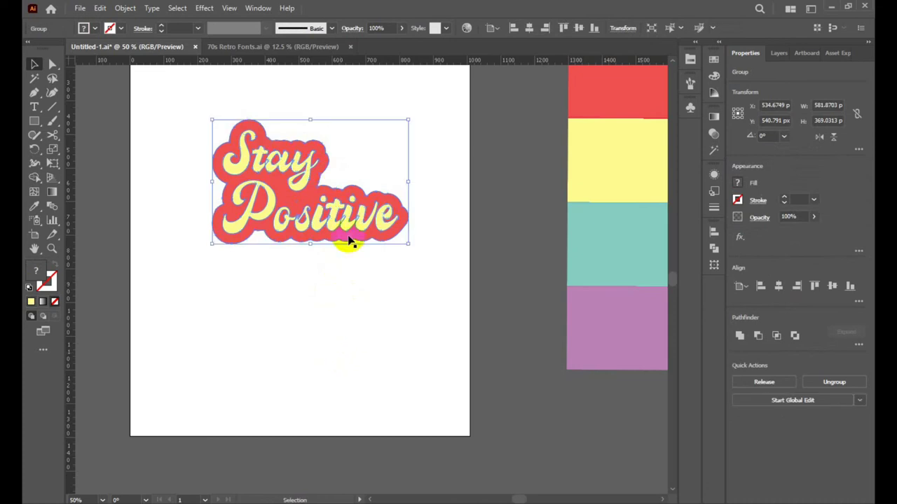
# Apply another Offset Path to the sticker and unite the pieces into one shape.
pyautogui.click(126, 8)
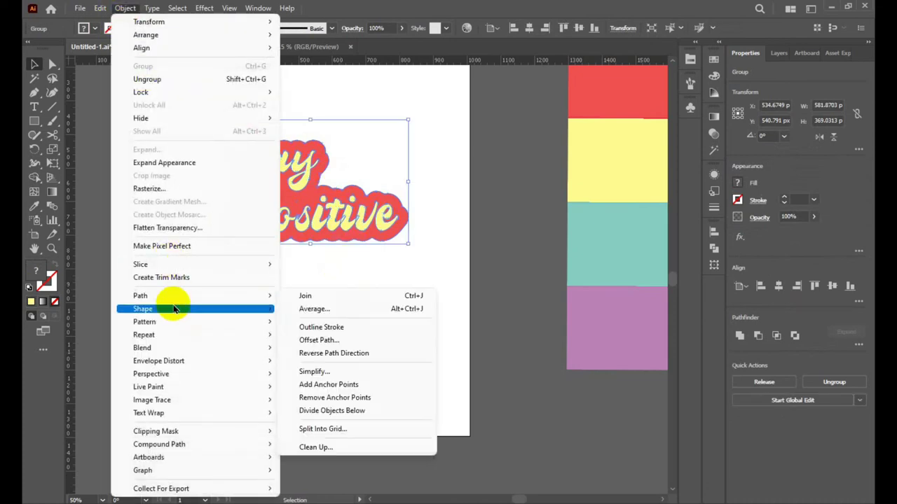
pyautogui.moveTo(195, 295)
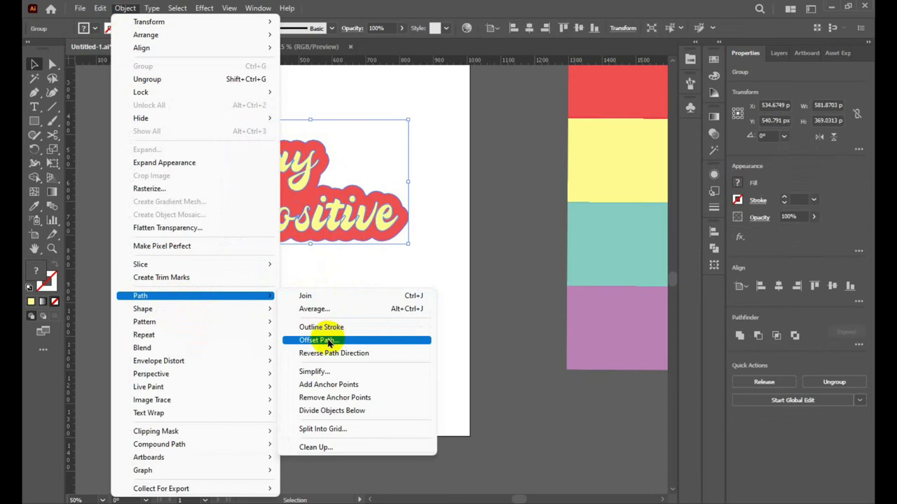
pyautogui.click(330, 341)
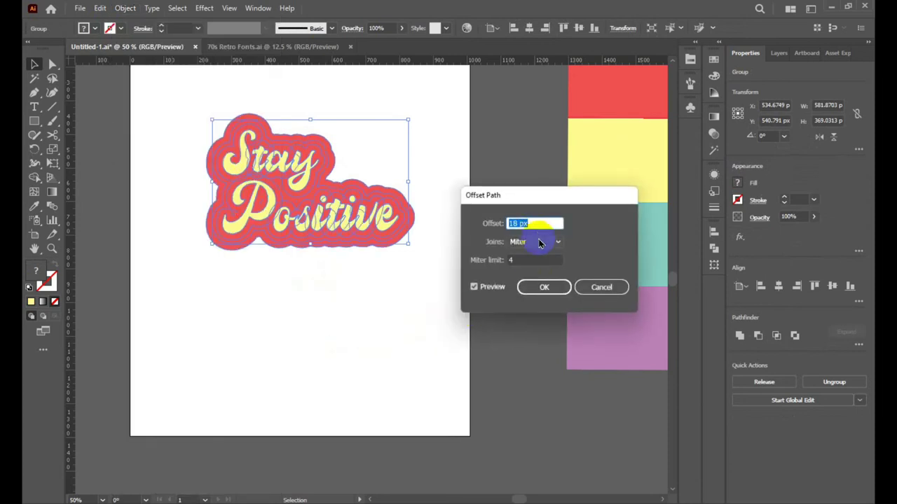
pyautogui.click(543, 289)
pyautogui.click(739, 336)
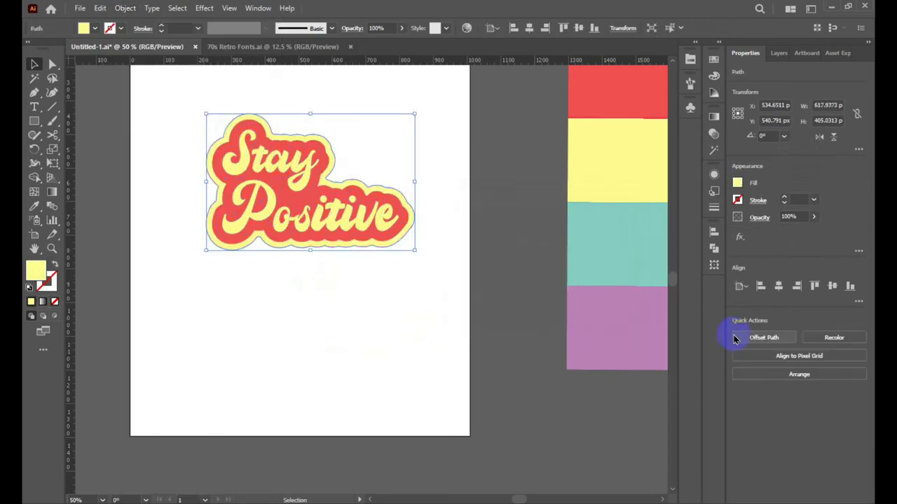
pyautogui.click(364, 326)
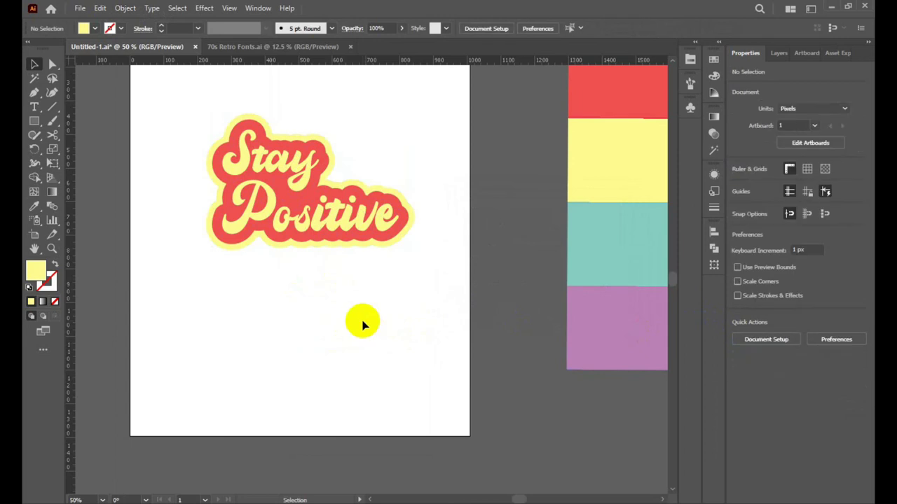
# Recolour the outer border with the coral-pink swatch using the Eyedropper.
pyautogui.click(409, 233)
pyautogui.click(33, 206)
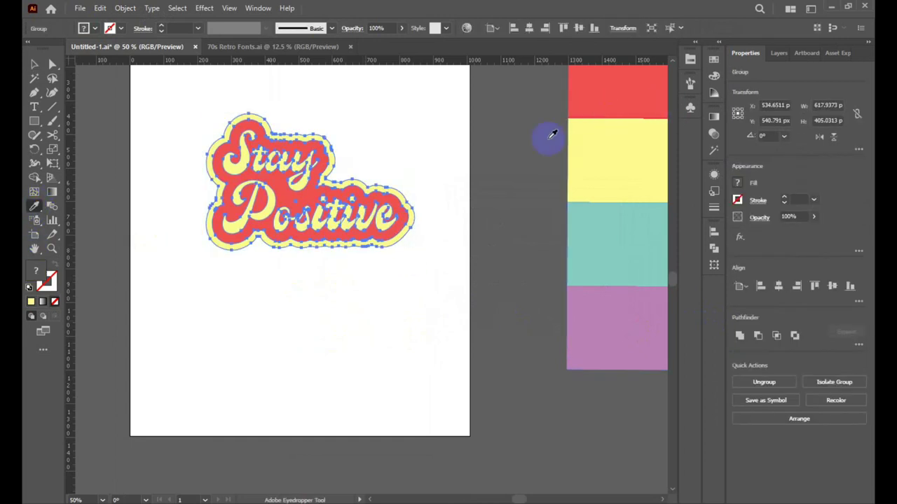
pyautogui.scroll(2, 583, 133)
pyautogui.scroll(2, 584, 133)
pyautogui.click(617, 124)
pyautogui.click(34, 62)
pyautogui.click(330, 200)
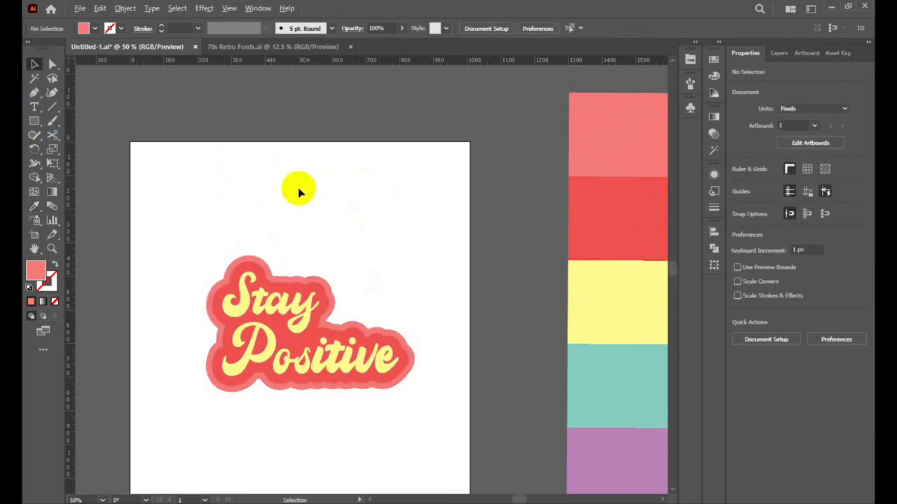
pyautogui.scroll(-1, 297, 190)
pyautogui.scroll(2, 358, 319)
pyautogui.click(366, 324)
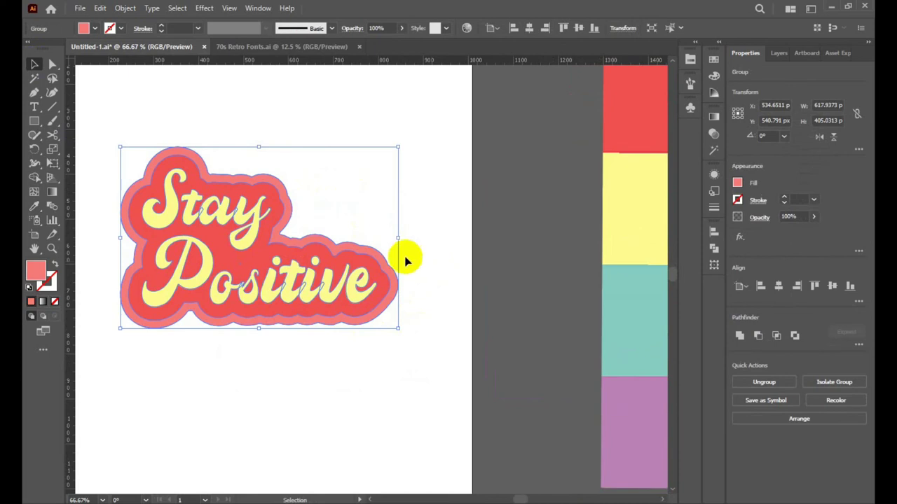
# Add an 18 px Offset Path border around the sticker.
pyautogui.click(129, 8)
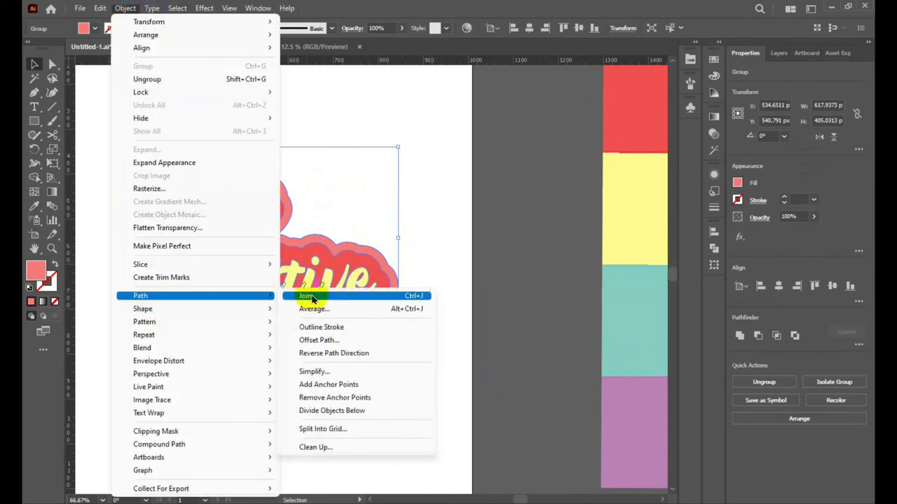
pyautogui.click(329, 340)
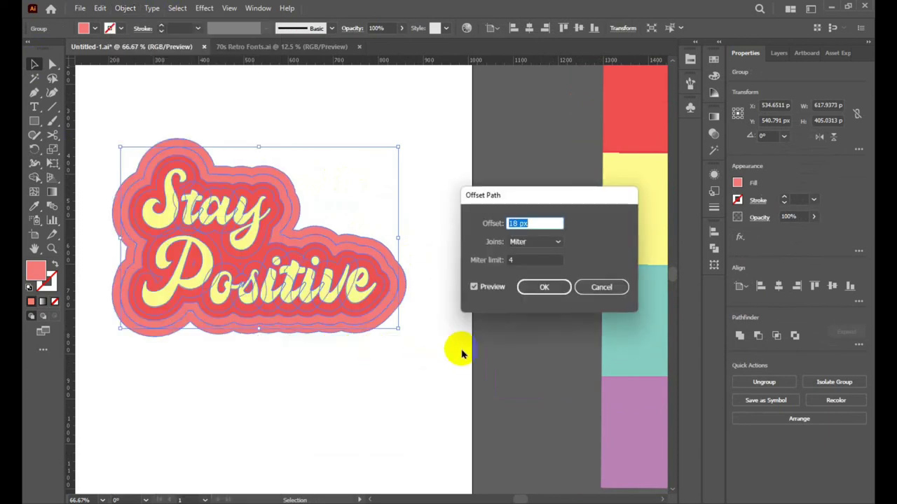
pyautogui.click(540, 287)
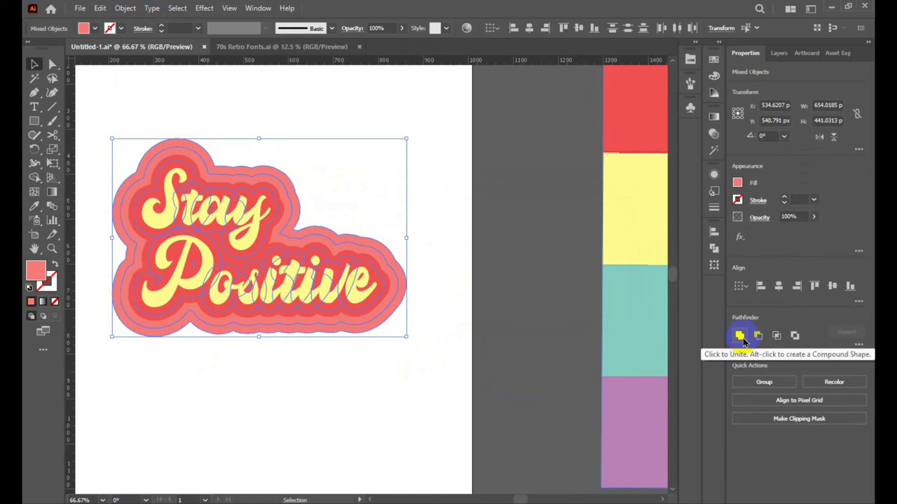
# Fill the new outer border with the teal swatch using the Eyedropper.
pyautogui.click(34, 208)
pyautogui.click(651, 321)
pyautogui.click(32, 64)
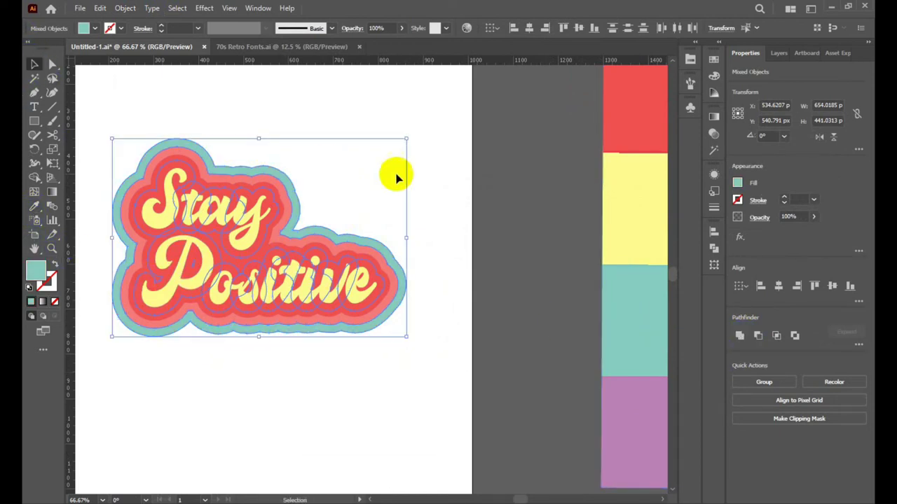
pyautogui.click(444, 159)
pyautogui.scroll(-2, 384, 310)
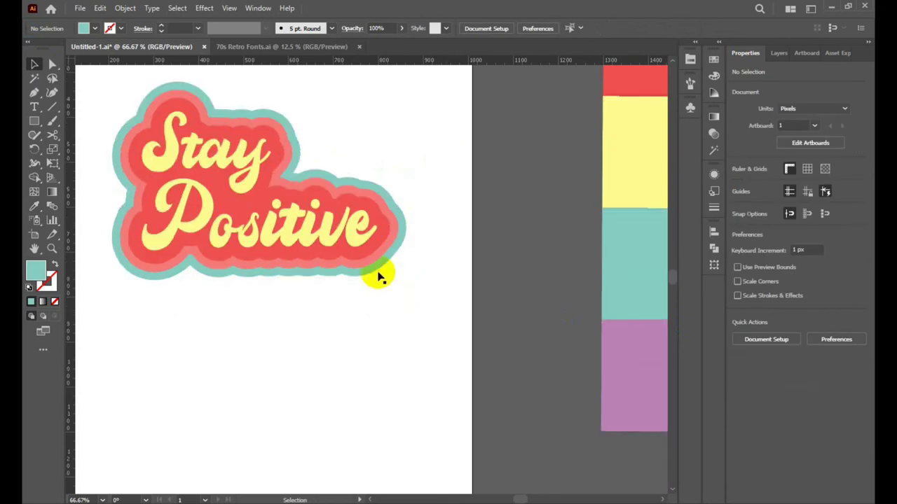
pyautogui.click(381, 272)
# Add another 18 px Offset Path layer to the sticker and fill it purple.
pyautogui.press('a')
pyautogui.press('v')
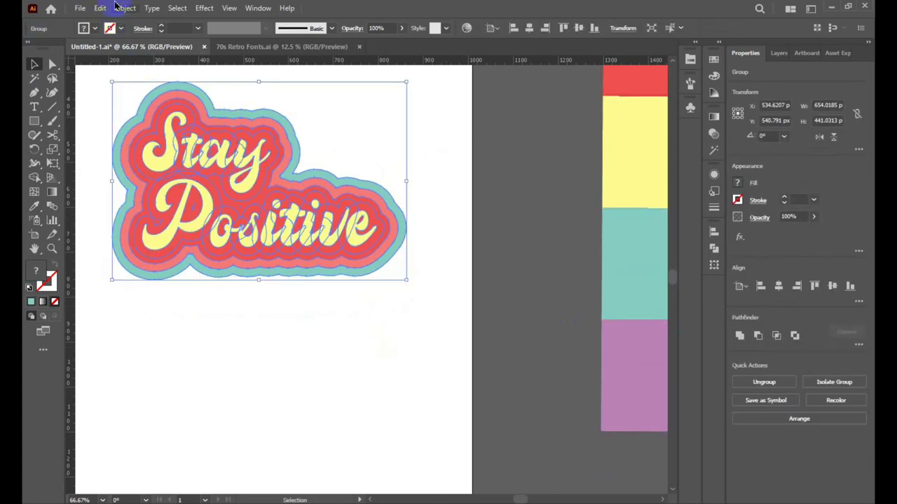
pyautogui.click(125, 8)
pyautogui.moveTo(194, 296)
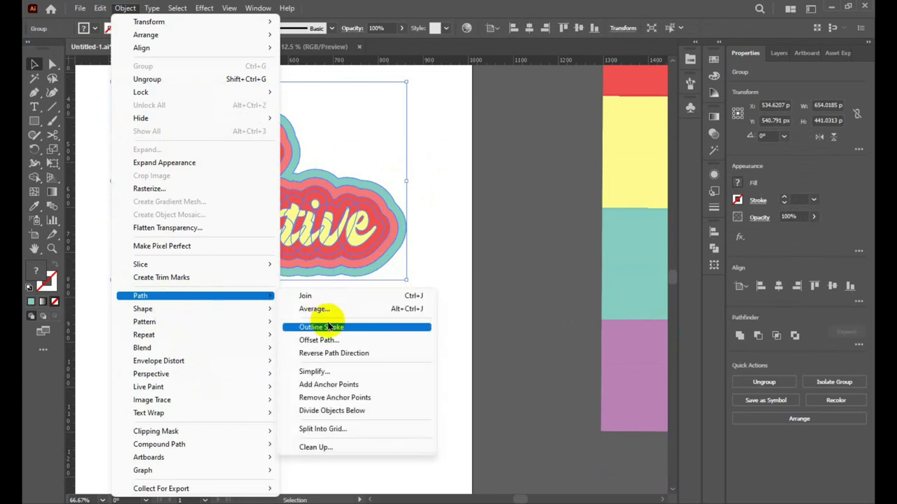
pyautogui.click(347, 341)
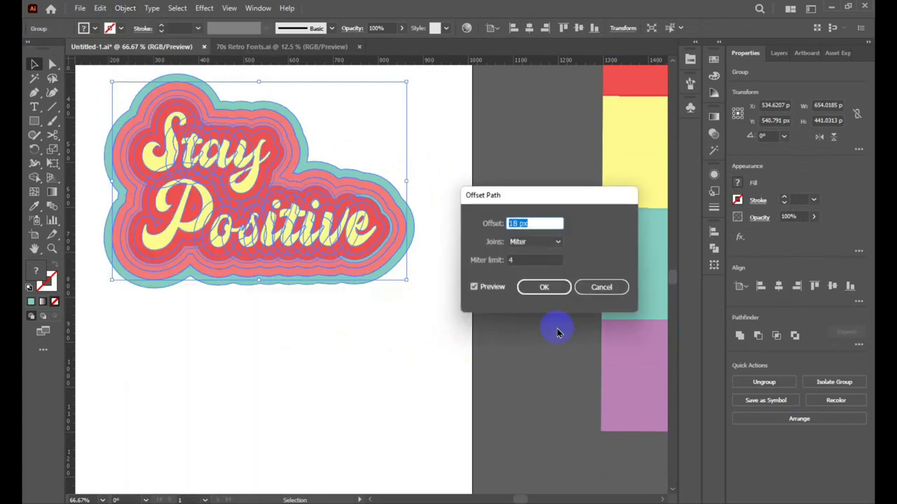
pyautogui.click(540, 283)
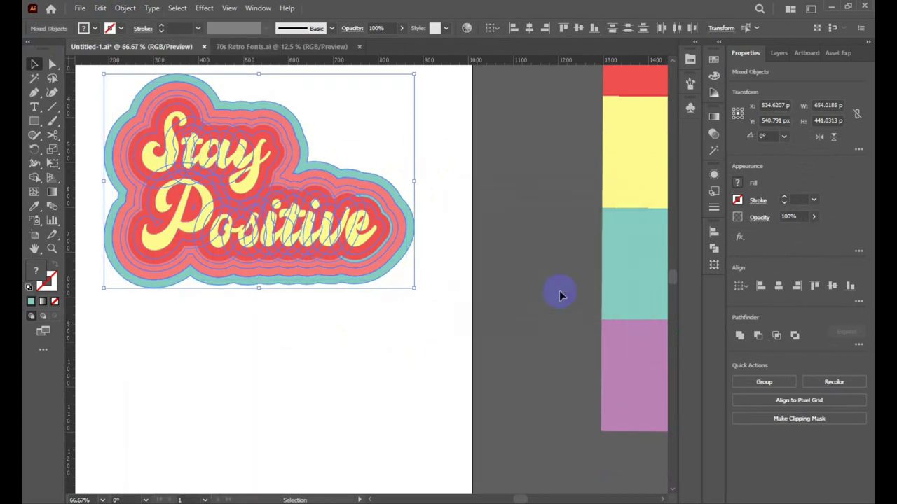
pyautogui.click(33, 205)
pyautogui.click(640, 391)
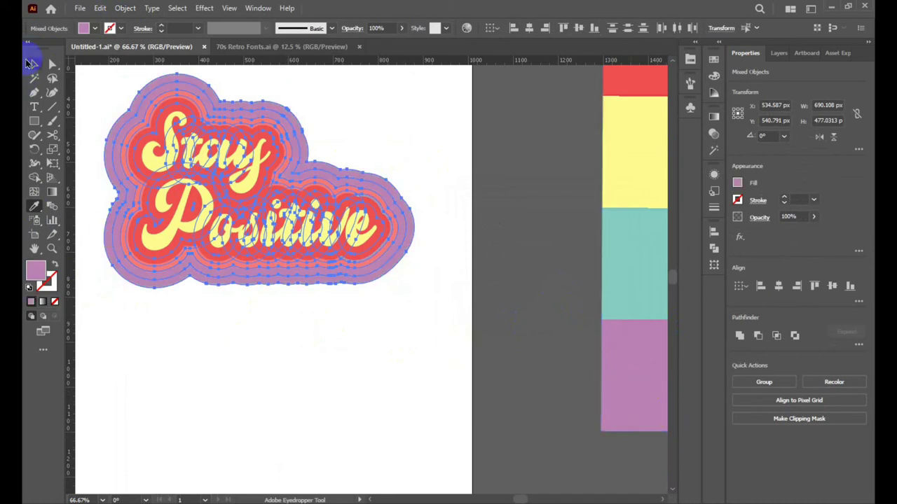
# Ungroup the sticker and eyedrop the teal swatch onto its outer border layers.
pyautogui.click(34, 62)
pyautogui.click(180, 302)
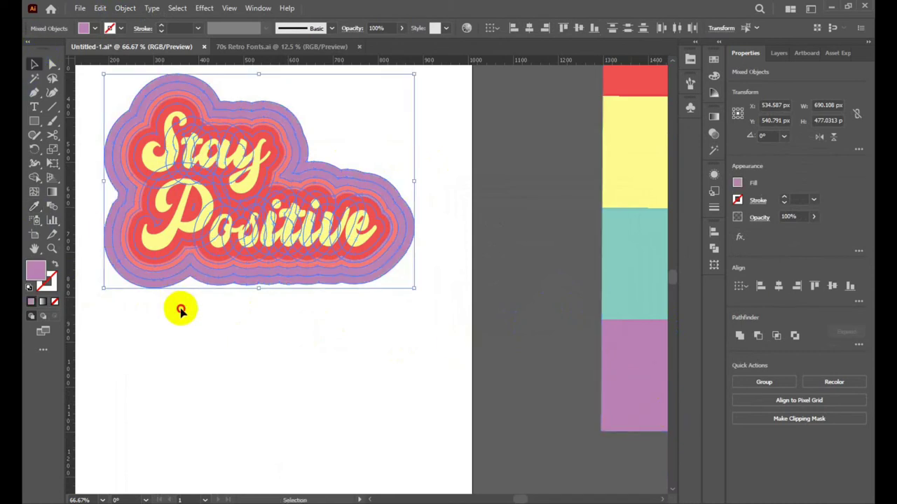
pyautogui.click(293, 141)
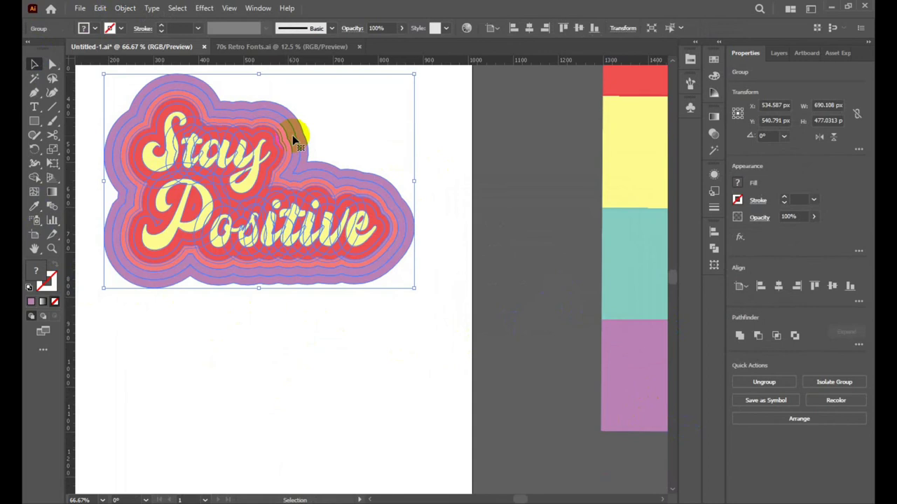
pyautogui.rightClick(293, 141)
pyautogui.click(322, 228)
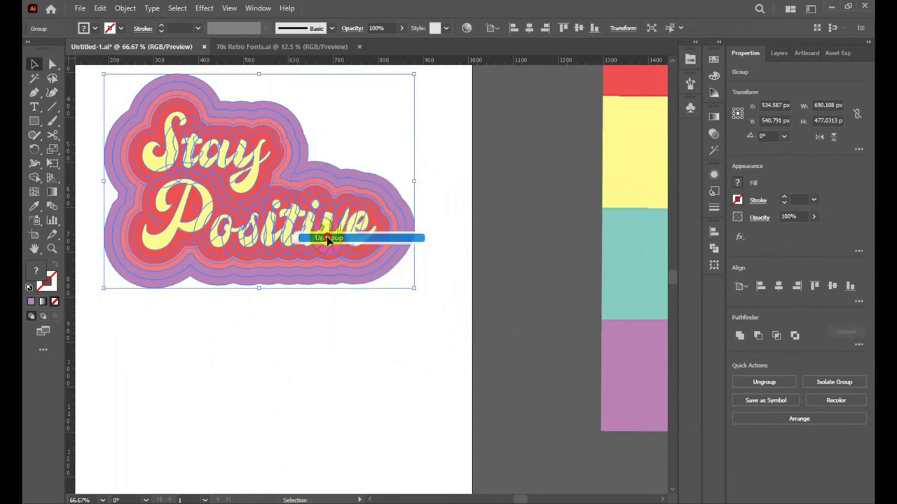
pyautogui.click(291, 133)
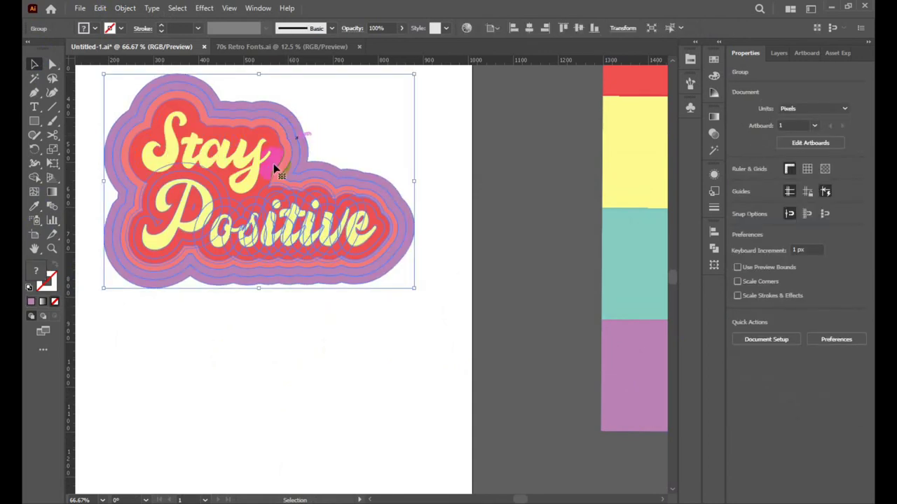
pyautogui.click(33, 206)
pyautogui.click(627, 244)
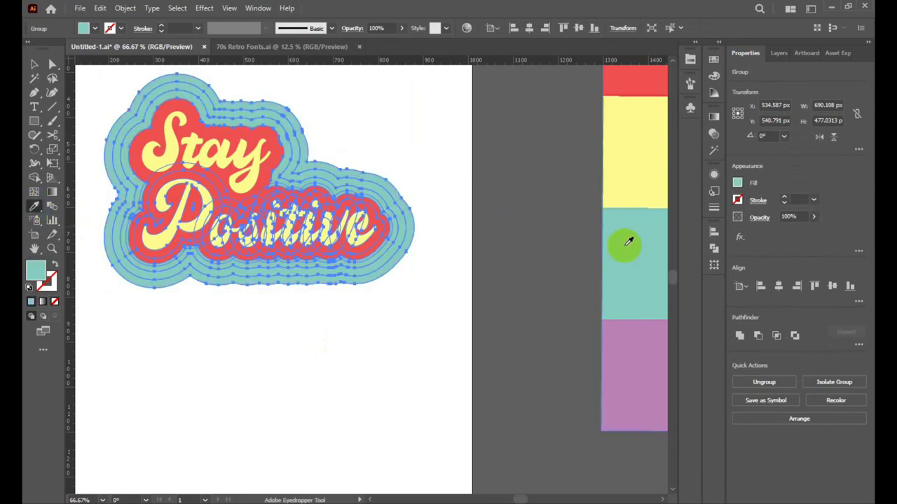
pyautogui.click(34, 64)
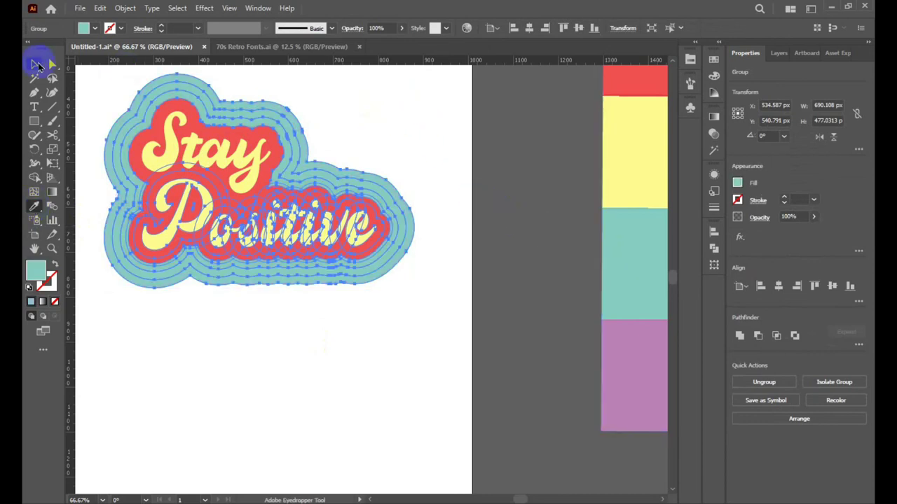
# Ungroup the sticker layers and fill the outermost teal path purple.
pyautogui.click(261, 396)
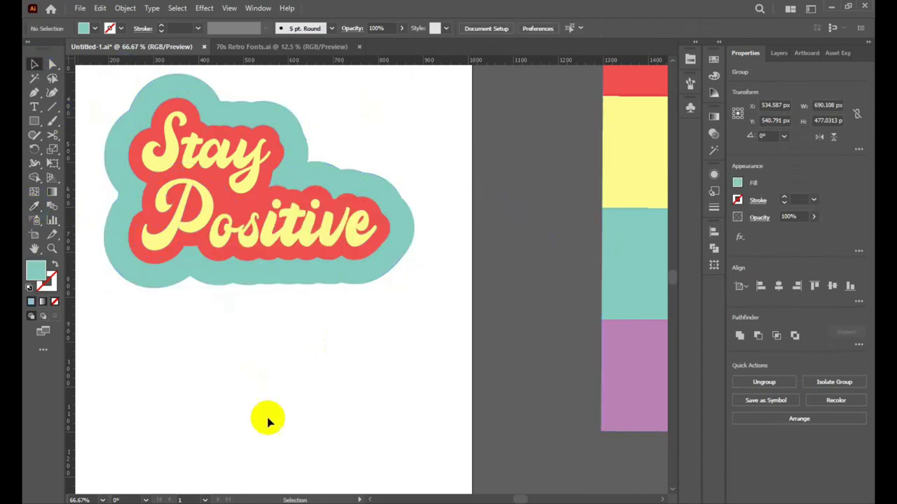
pyautogui.click(406, 225)
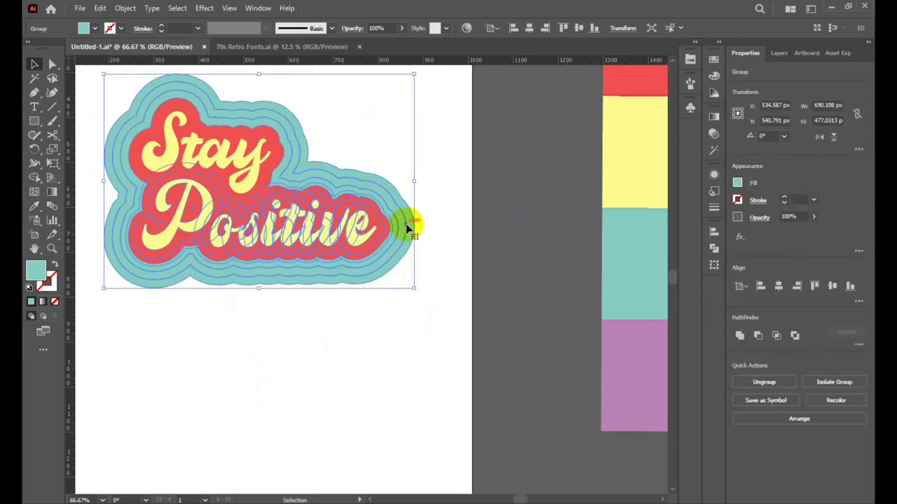
pyautogui.rightClick(406, 225)
pyautogui.click(441, 327)
pyautogui.click(412, 301)
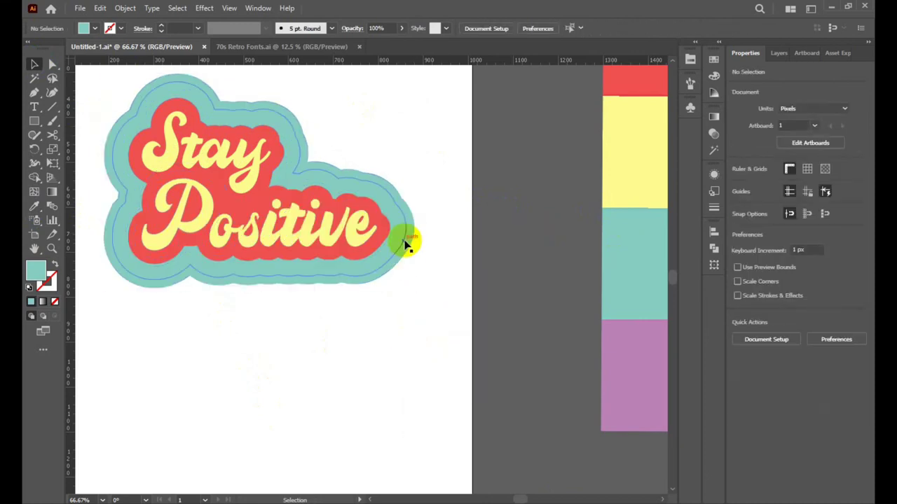
pyautogui.click(402, 228)
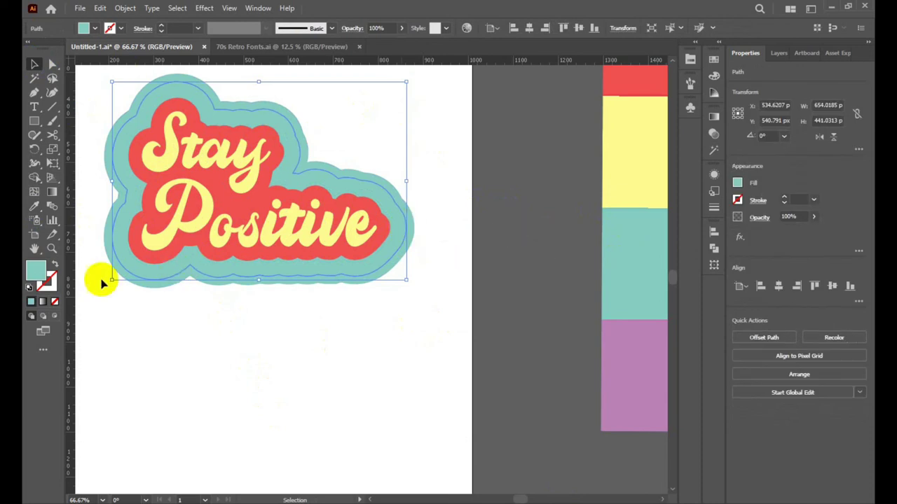
pyautogui.click(429, 232)
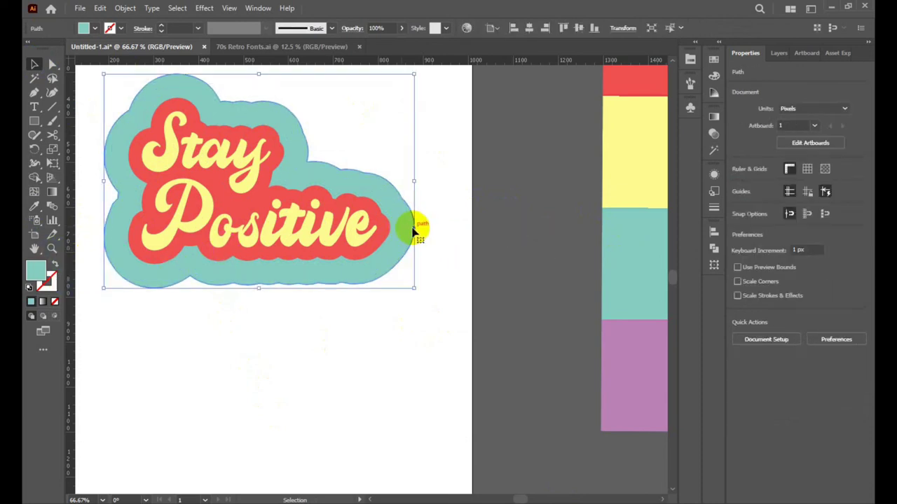
pyautogui.click(33, 206)
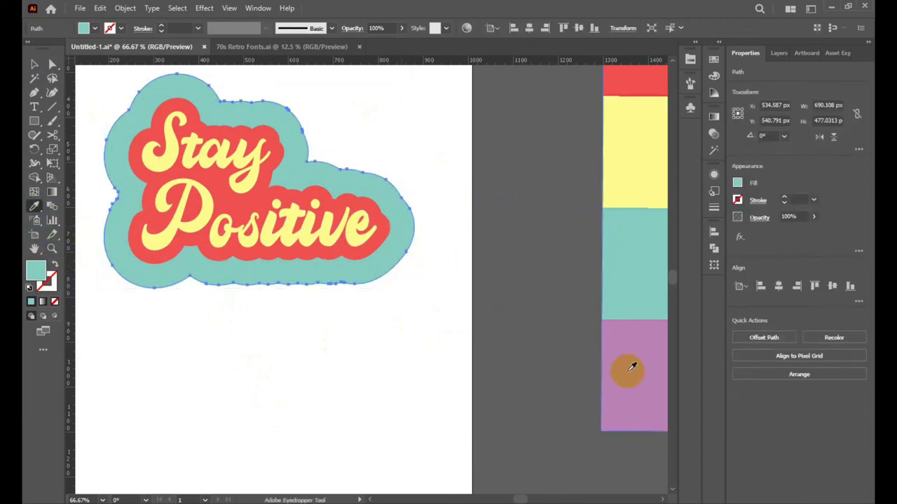
pyautogui.click(624, 370)
pyautogui.click(32, 65)
# Recolour the inner teal layers coral pink sampled from the swatches.
pyautogui.click(462, 126)
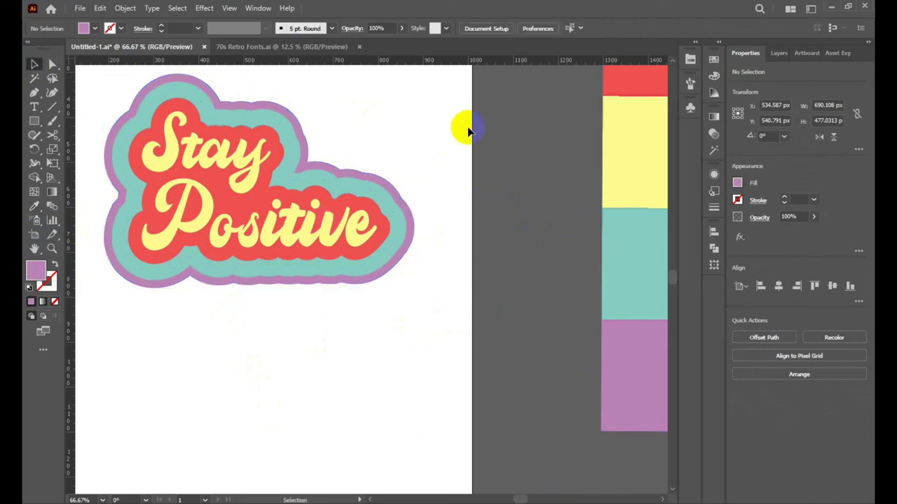
pyautogui.click(284, 180)
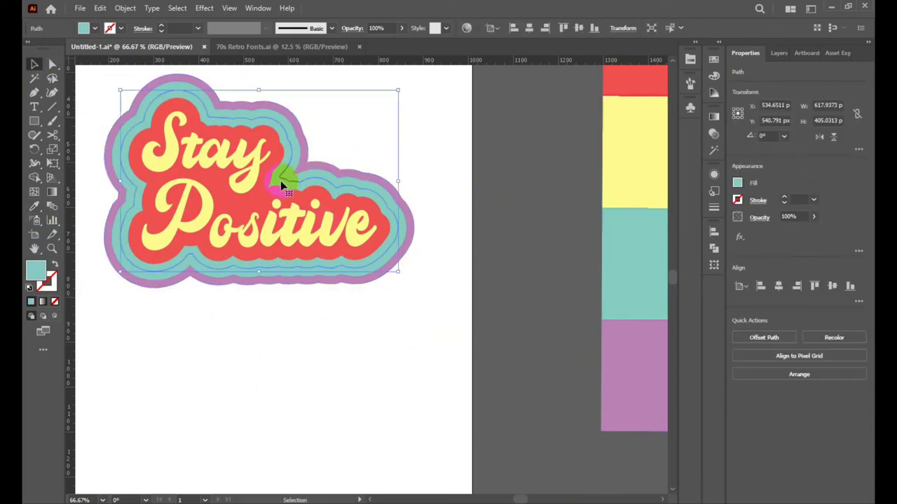
pyautogui.click(33, 206)
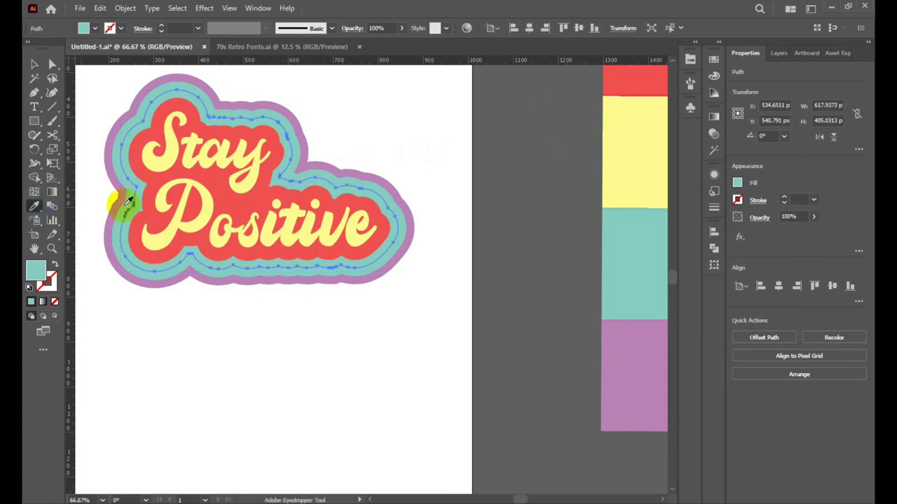
pyautogui.scroll(5, 490, 223)
pyautogui.click(645, 82)
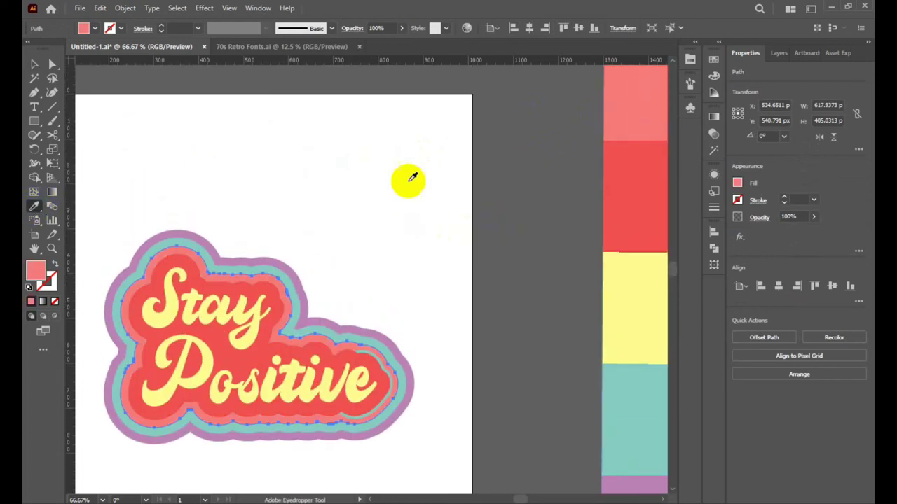
pyautogui.click(34, 64)
pyautogui.click(358, 177)
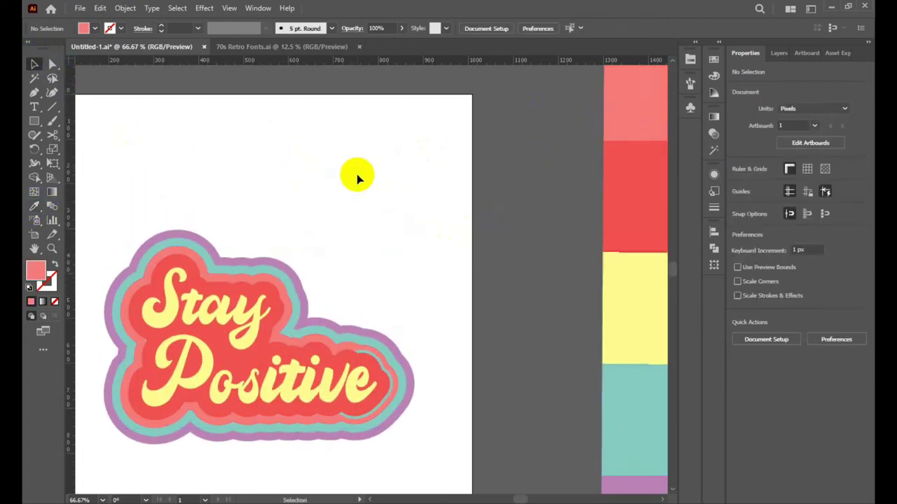
pyautogui.scroll(1, 495, 175)
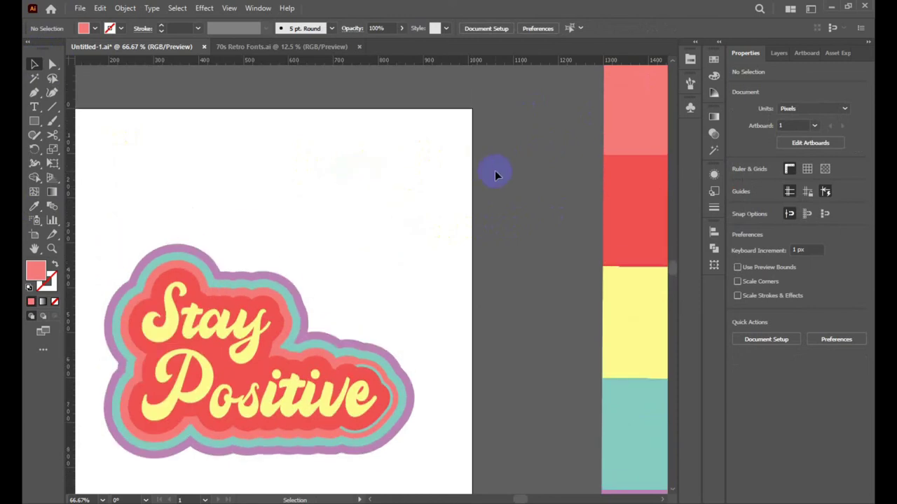
pyautogui.click(267, 307)
pyautogui.click(35, 207)
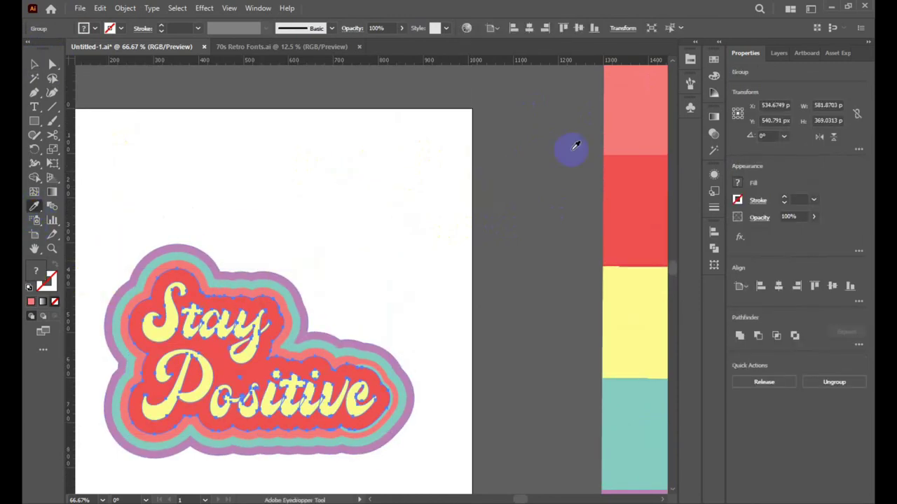
pyautogui.click(638, 113)
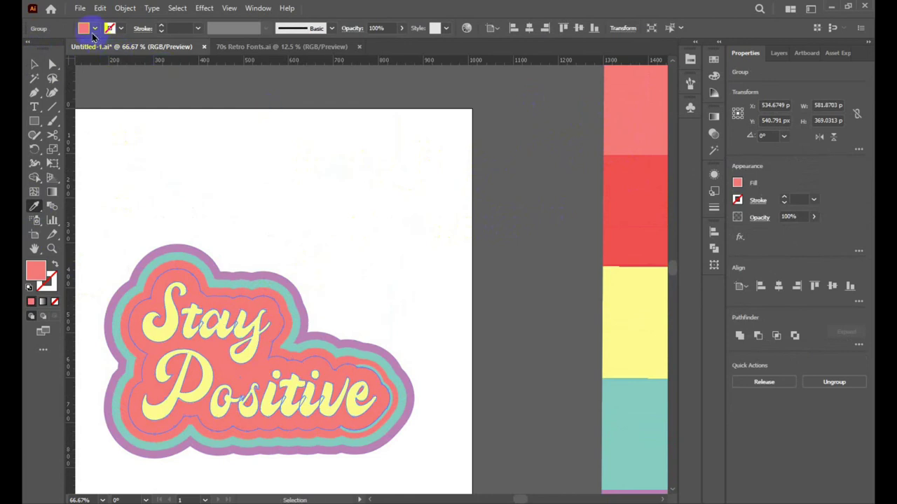
pyautogui.click(34, 64)
# Fill the next inner sticker layer with the red swatch.
pyautogui.click(400, 123)
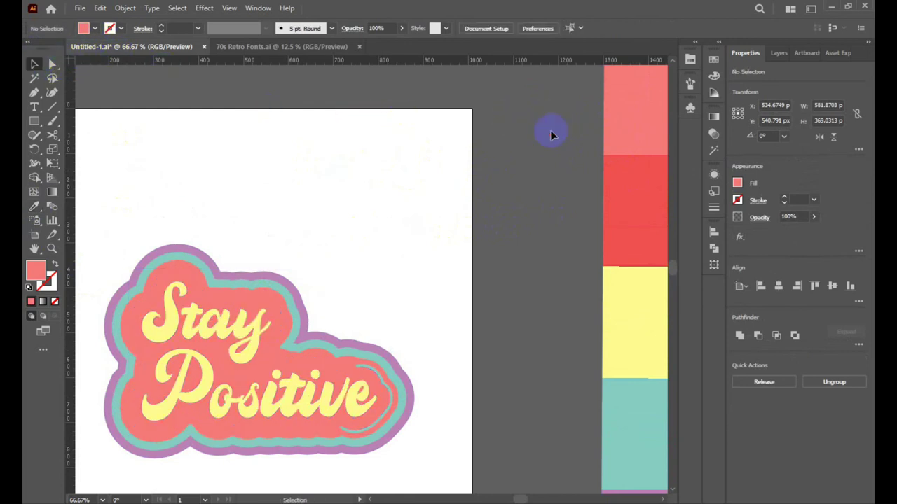
pyautogui.click(286, 320)
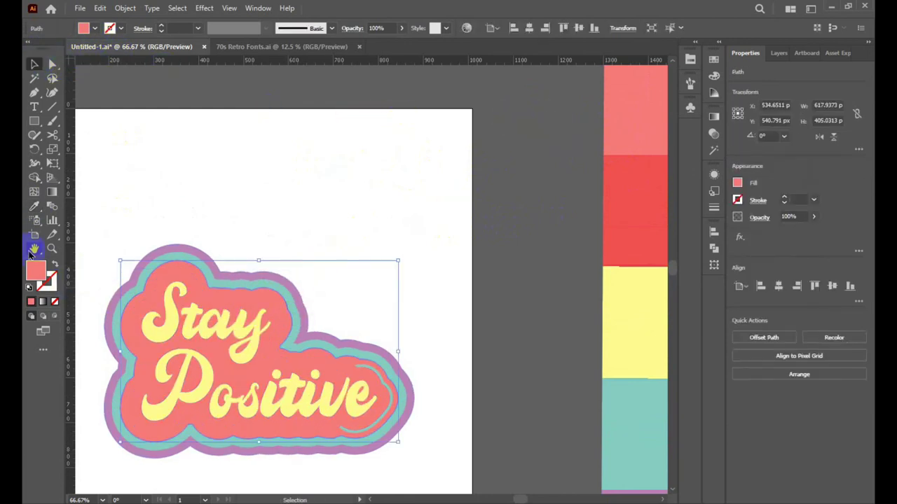
pyautogui.click(35, 207)
pyautogui.click(659, 187)
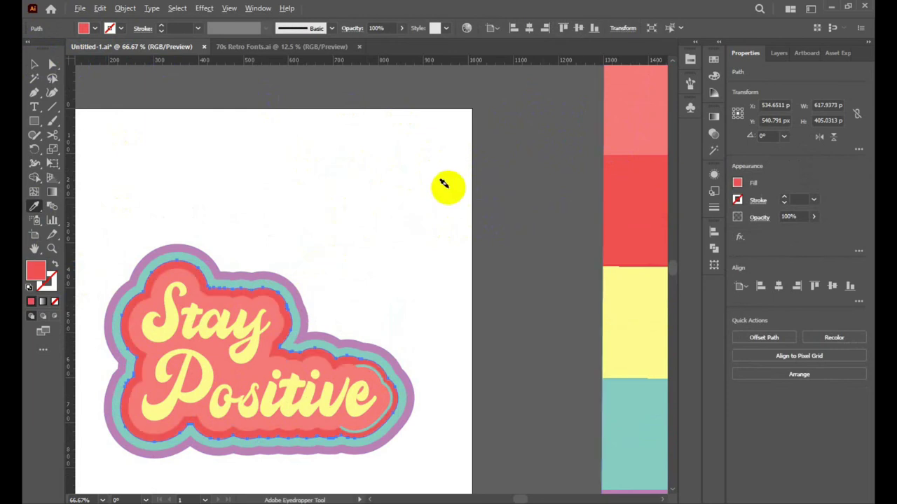
pyautogui.scroll(-2, 448, 186)
pyautogui.click(35, 64)
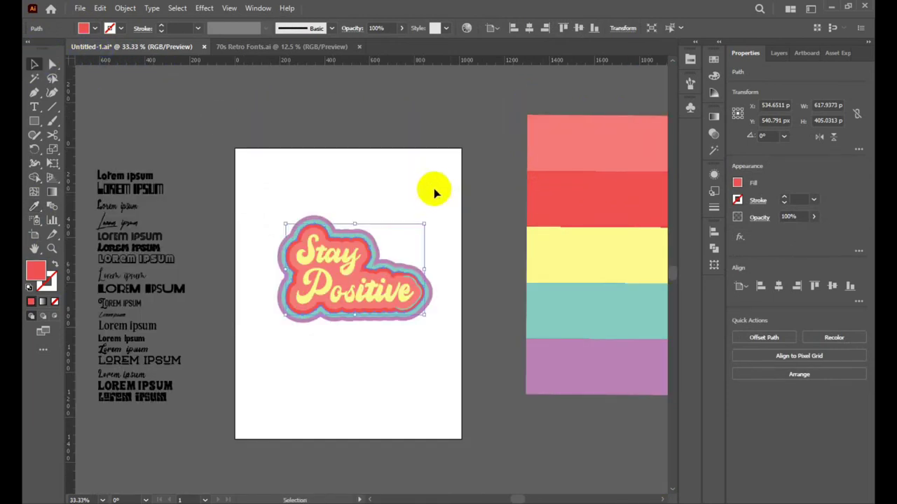
# Marquee-select all sticker layers and drag a corner handle outward to enlarge it.
pyautogui.click(313, 164)
pyautogui.scroll(-1, 301, 159)
pyautogui.scroll(2, 333, 280)
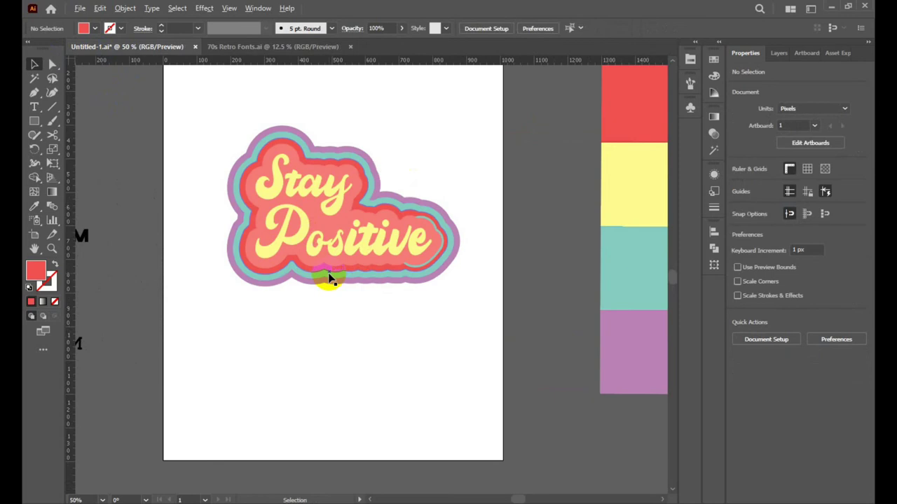
pyautogui.moveTo(463, 129); pyautogui.dragTo(216, 306)
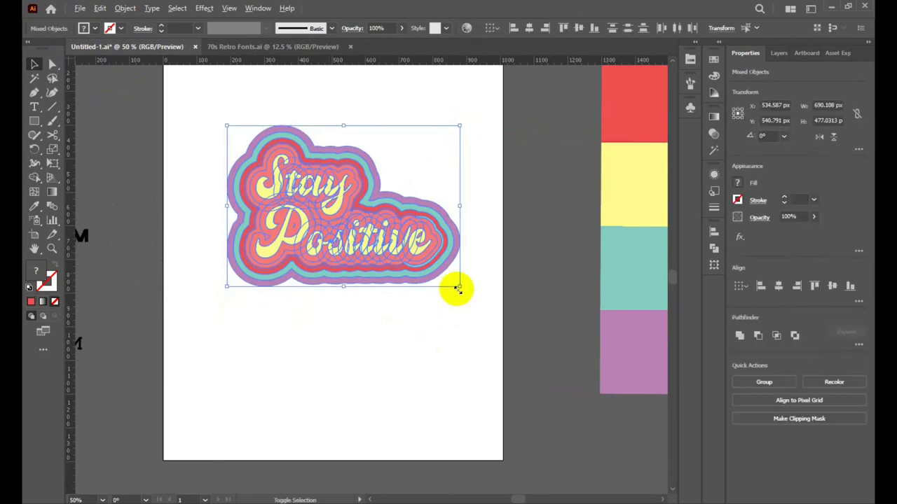
pyautogui.moveTo(459, 287); pyautogui.dragTo(492, 320)
pyautogui.click(554, 263)
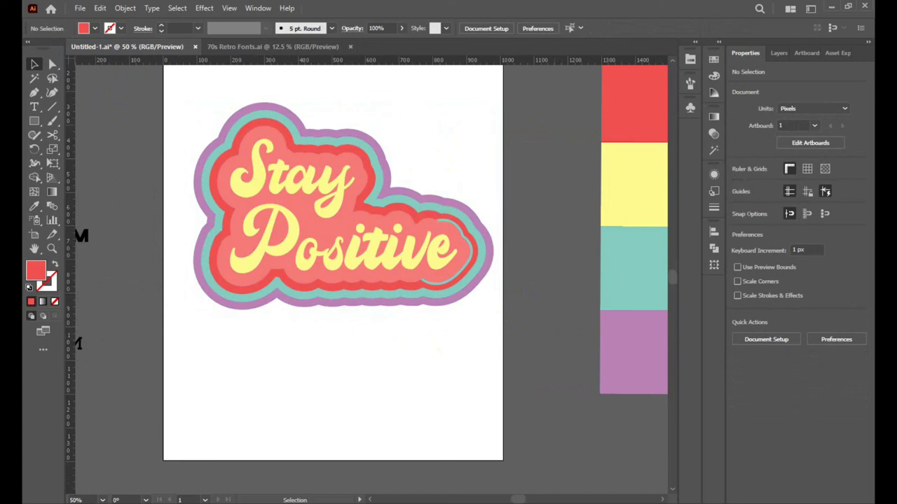
# Scroll around the artboard to review the enlarged sticker.
pyautogui.scroll(3, 267, 283)
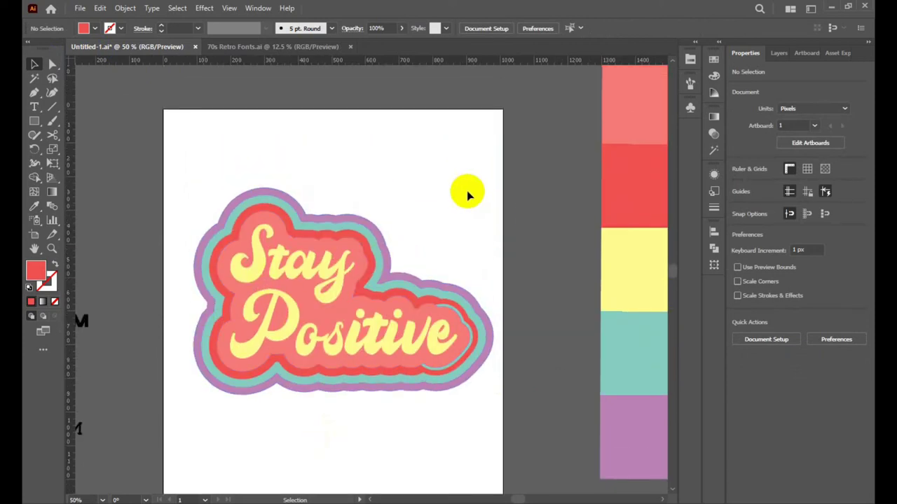
pyautogui.scroll(2, 344, 232)
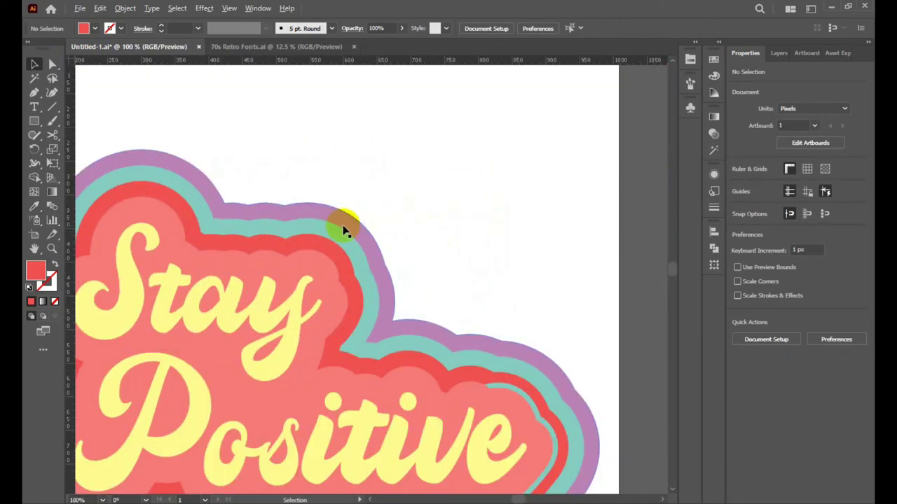
pyautogui.scroll(-1, 344, 231)
pyautogui.scroll(-2, 372, 173)
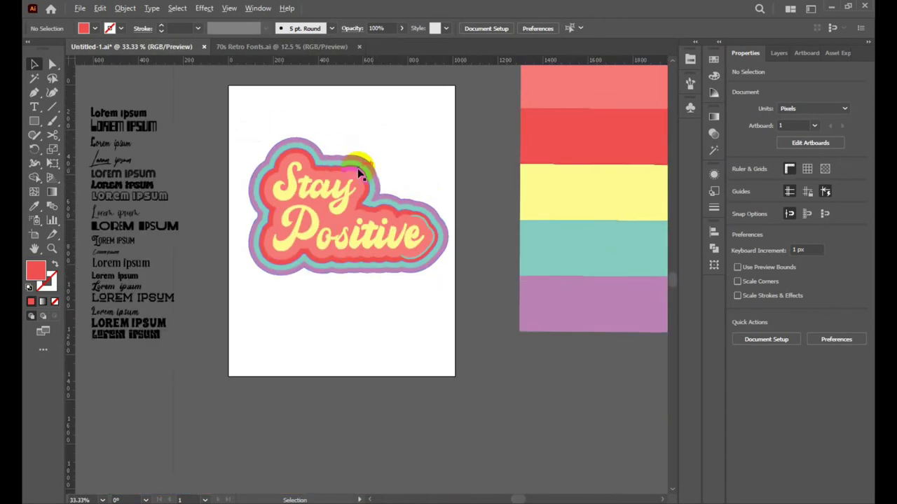
pyautogui.scroll(-1, 368, 171)
pyautogui.scroll(3, 421, 203)
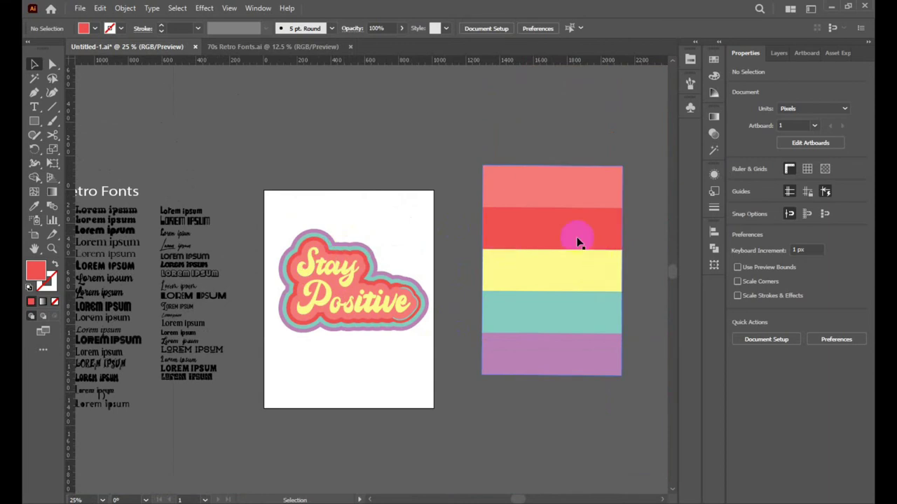
pyautogui.scroll(-1, 420, 203)
pyautogui.scroll(-1, 372, 180)
pyautogui.scroll(1, 300, 301)
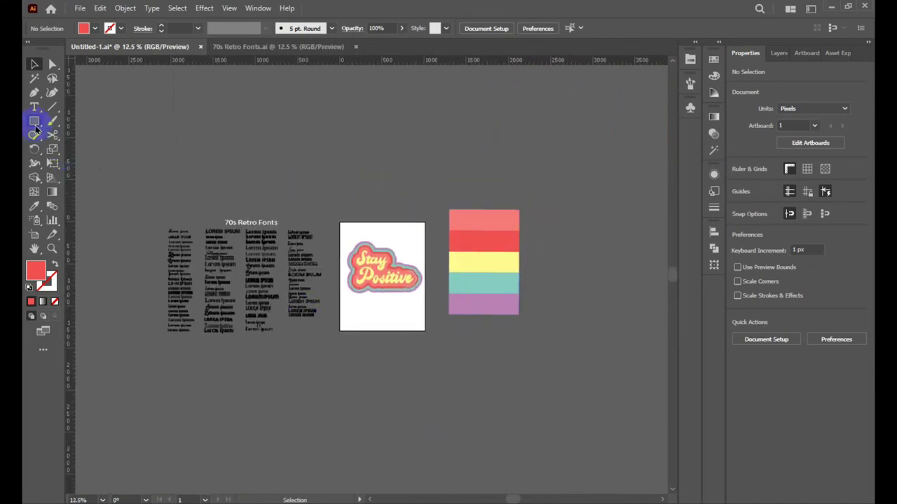
# Draw a red square above the artboard and Alt-drag a copy to its right.
pyautogui.click(35, 122)
pyautogui.moveTo(194, 110)
pyautogui.mouseDown()
pyautogui.moveTo(229, 145)
pyautogui.moveTo(220, 134)
pyautogui.moveTo(390, 121)
pyautogui.mouseUp()
pyautogui.click(35, 64)
pyautogui.click(297, 152)
pyautogui.click(404, 299)
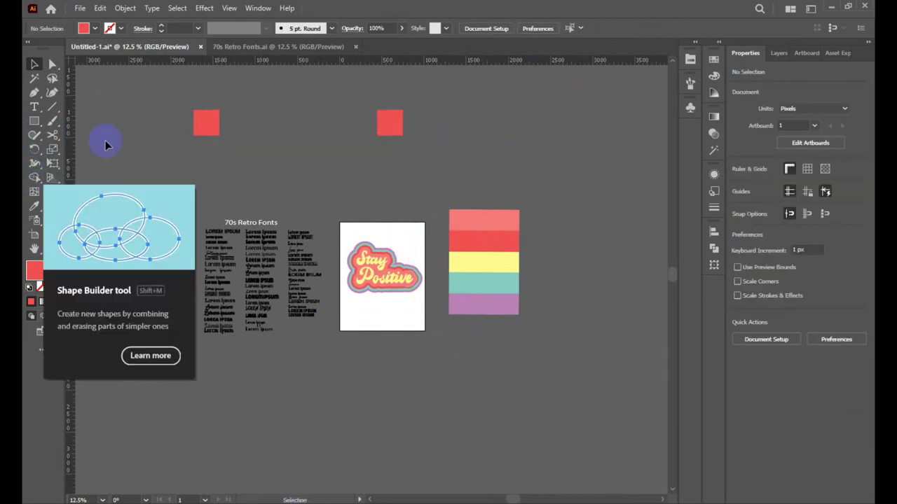
# Set the right-hand square's fill to white.
pyautogui.click(389, 124)
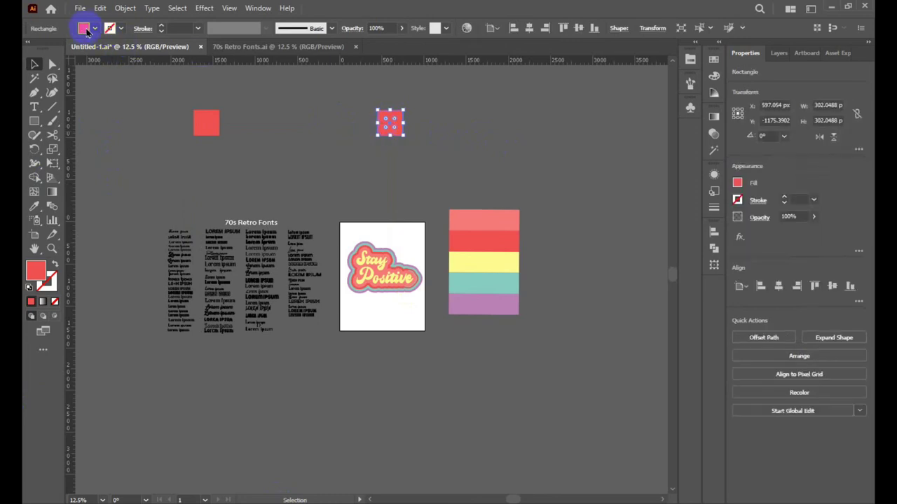
pyautogui.click(87, 29)
pyautogui.click(46, 55)
pyautogui.click(298, 138)
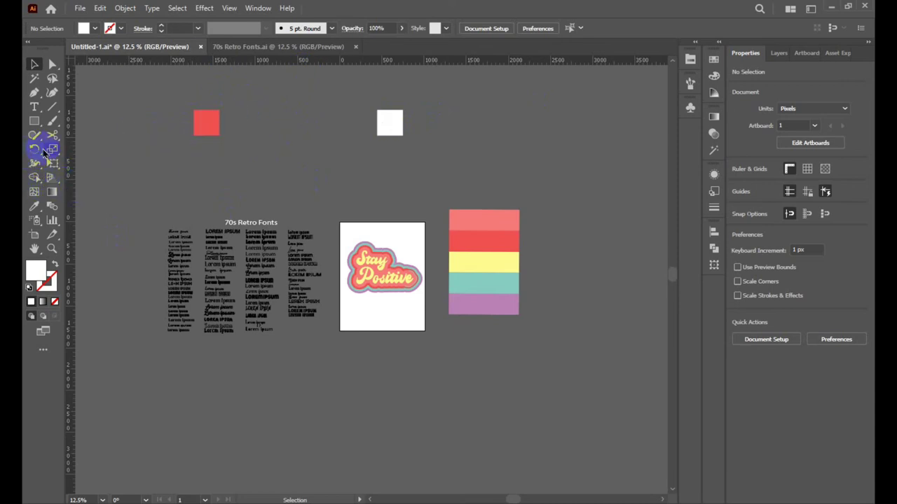
# Blend the red and white squares using Specified Steps set to 5.
pyautogui.click(53, 207)
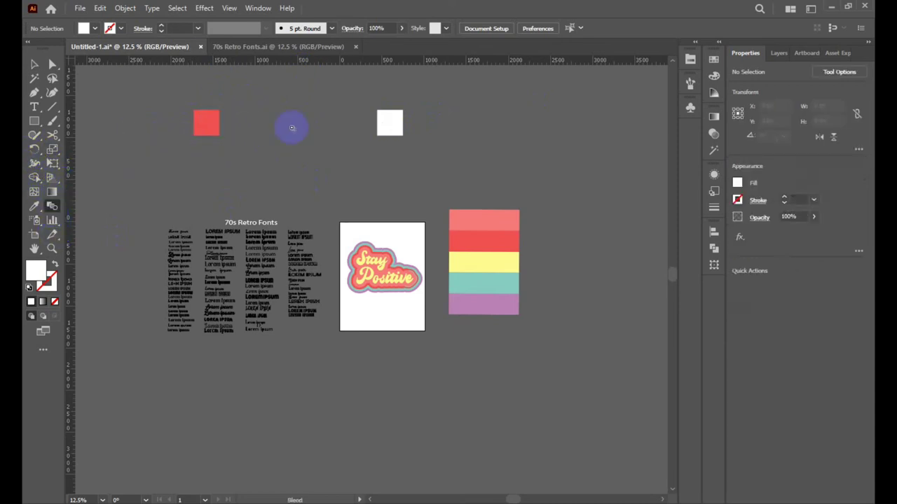
pyautogui.click(403, 128)
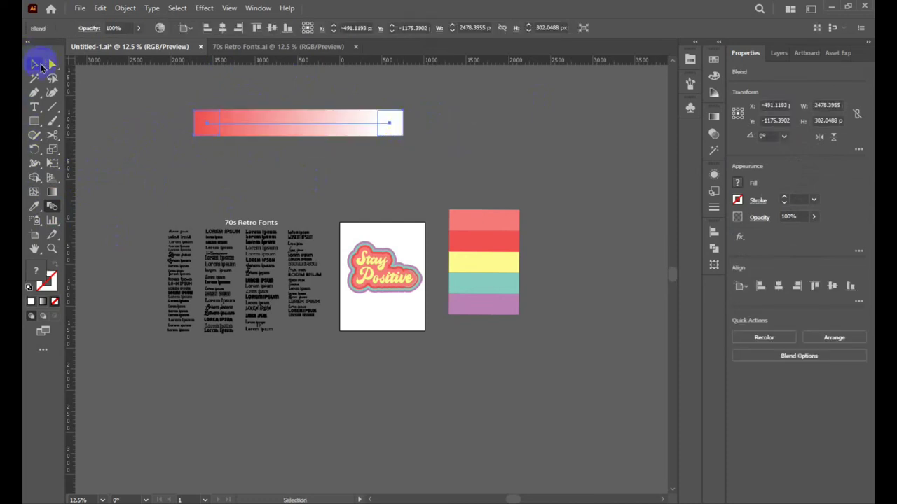
pyautogui.doubleClick(51, 206)
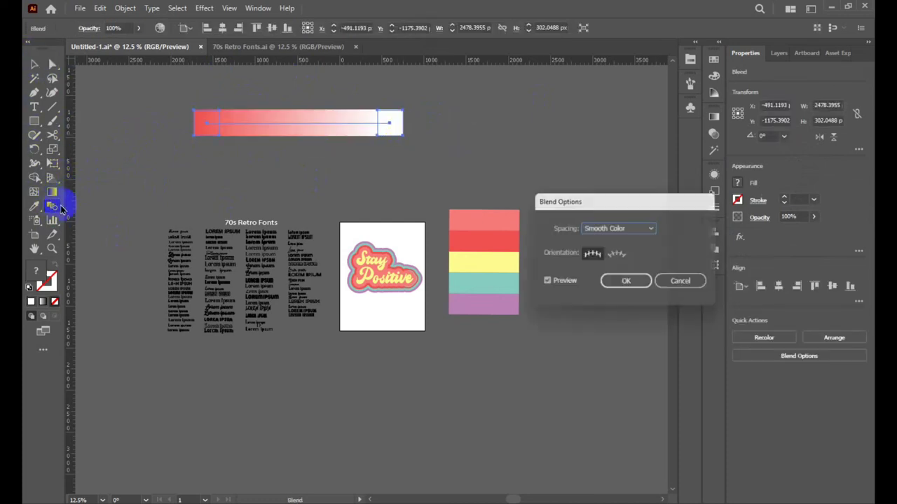
pyautogui.click(653, 228)
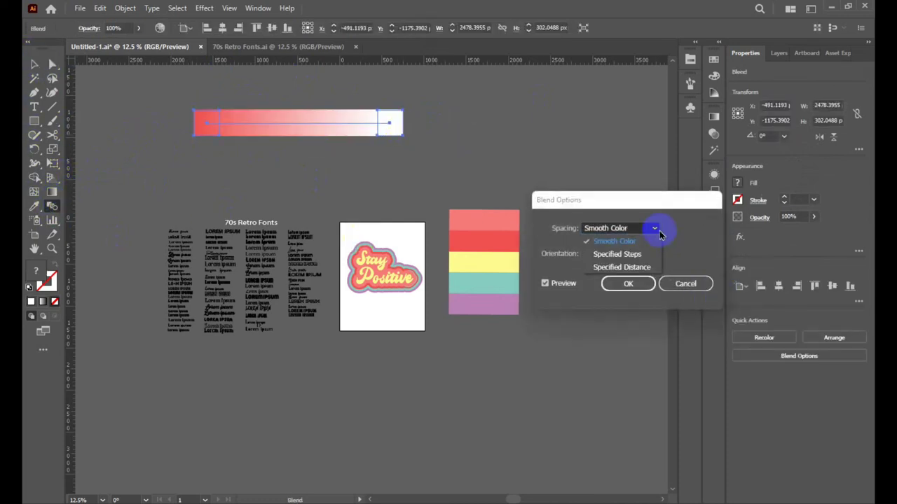
pyautogui.click(621, 255)
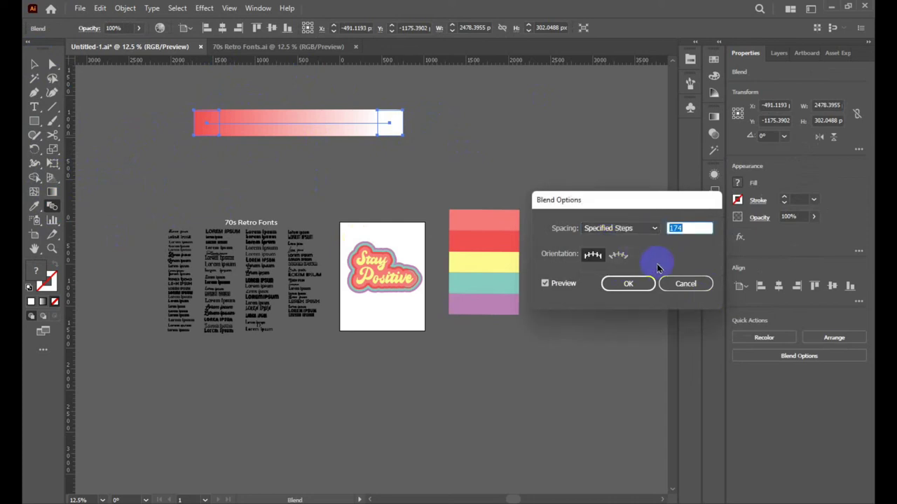
pyautogui.write('5')
pyautogui.press('Return')
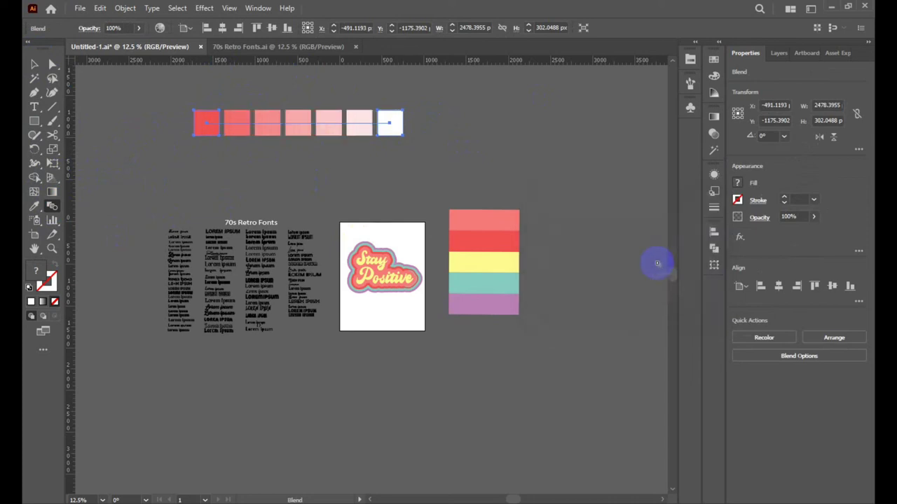
# Move the seven-square blend and the striped colour block closer to the artboard.
pyautogui.click(36, 65)
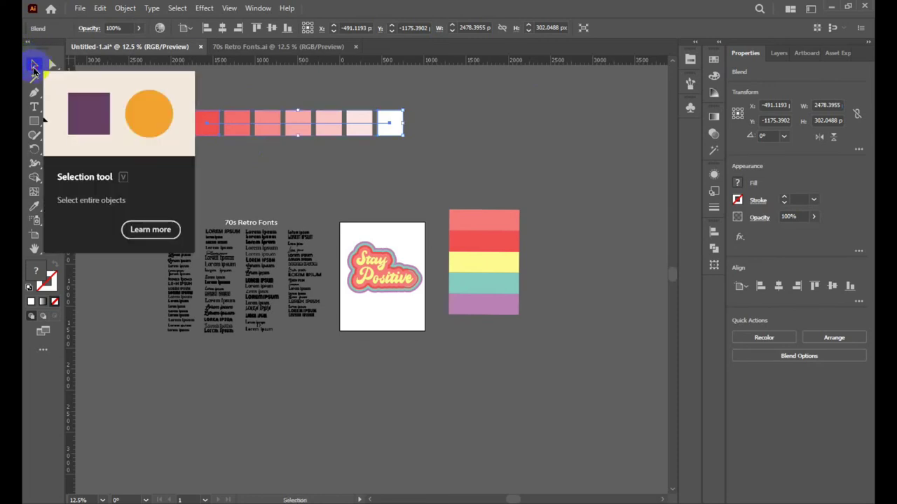
pyautogui.click(423, 137)
pyautogui.scroll(3, 346, 183)
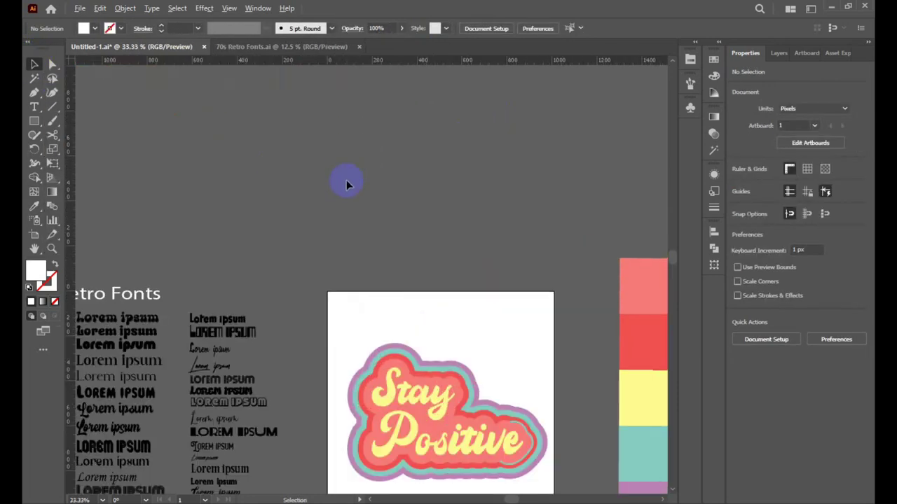
pyautogui.scroll(-1, 315, 168)
pyautogui.scroll(-1, 280, 147)
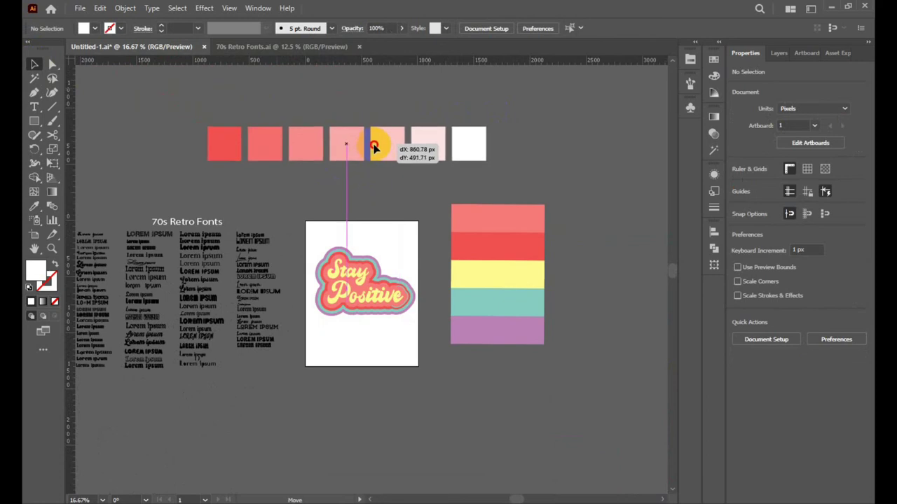
pyautogui.moveTo(276, 91); pyautogui.dragTo(372, 180)
pyautogui.moveTo(498, 234)
pyautogui.mouseDown()
pyautogui.moveTo(619, 184)
pyautogui.moveTo(632, 135)
pyautogui.mouseUp()
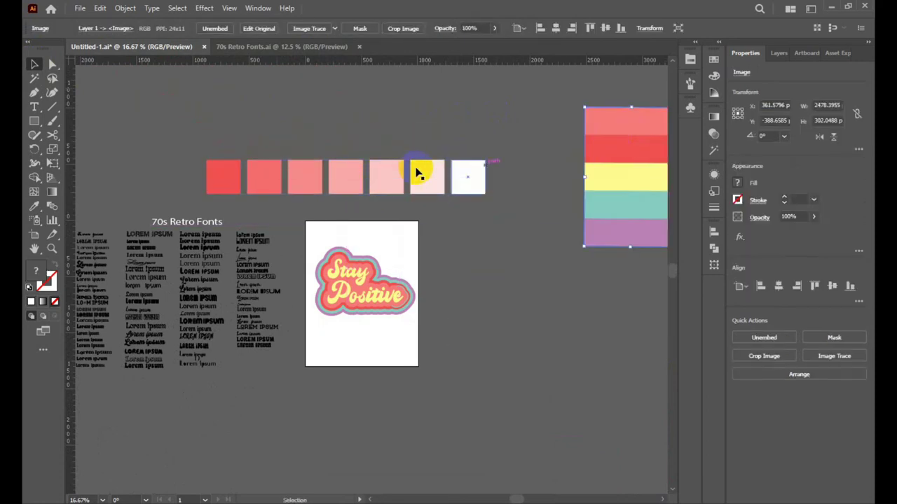
pyautogui.moveTo(393, 177); pyautogui.dragTo(407, 186)
pyautogui.click(464, 314)
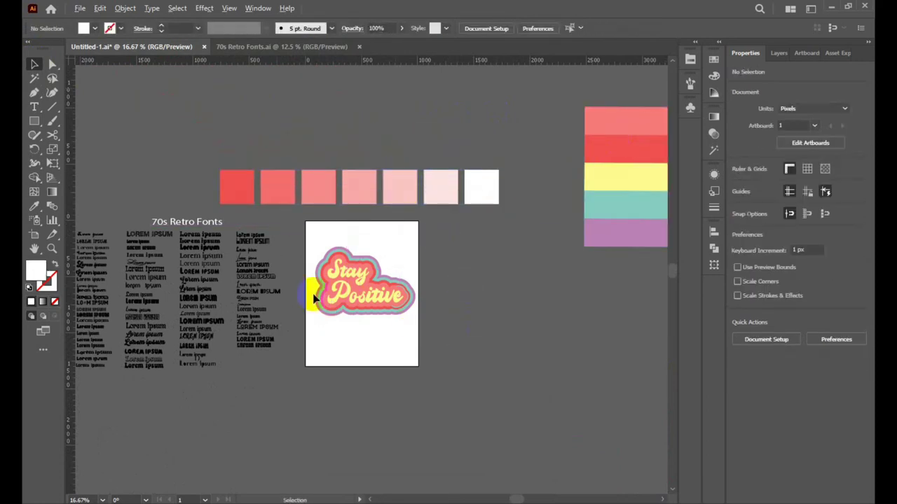
# Give the sticker's inner shape the light pink tint from the blend squares.
pyautogui.scroll(2, 311, 296)
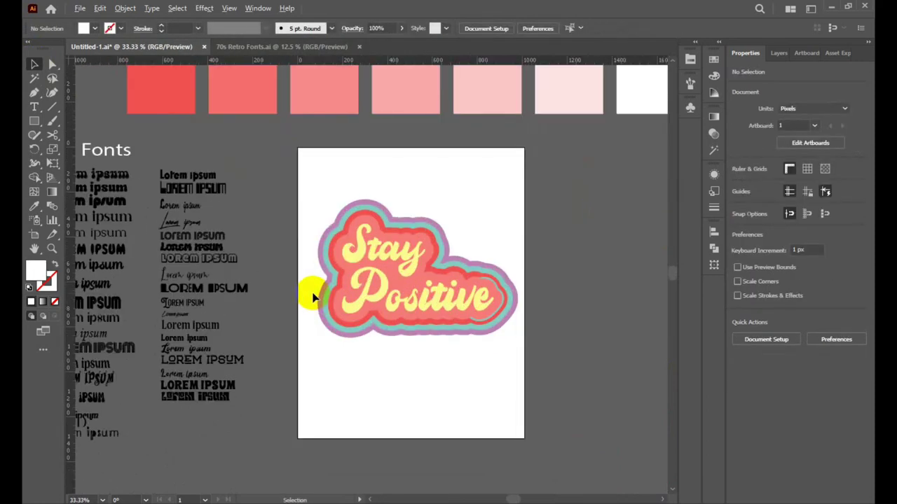
pyautogui.click(406, 236)
pyautogui.scroll(2, 494, 205)
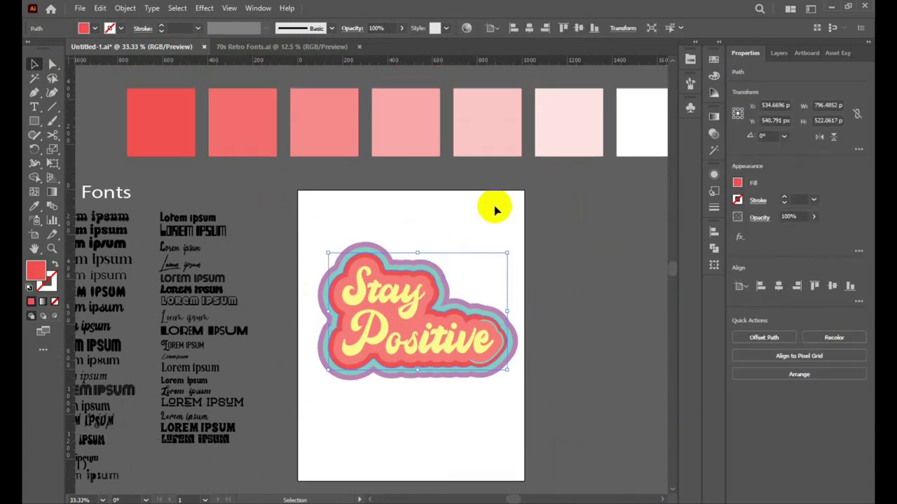
pyautogui.moveTo(434, 300); pyautogui.dragTo(425, 302)
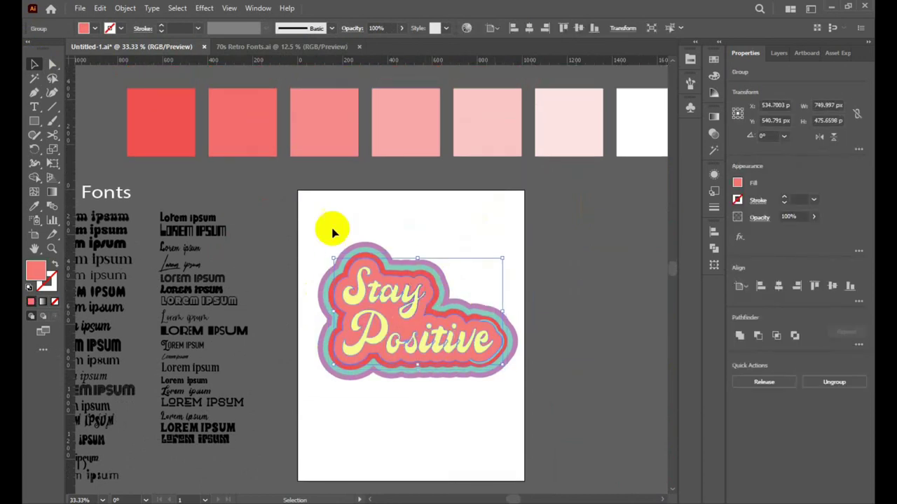
pyautogui.click(35, 207)
pyautogui.click(486, 104)
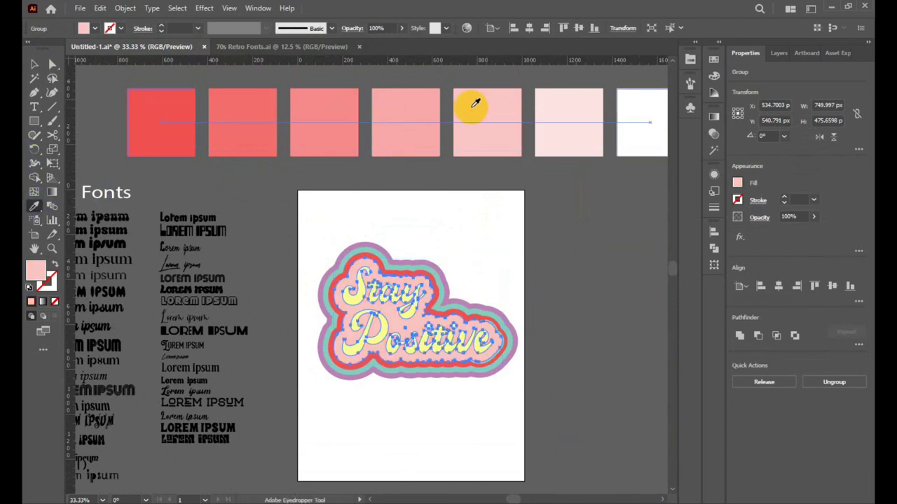
pyautogui.hotkey('ctrl', 'shift', 'a')
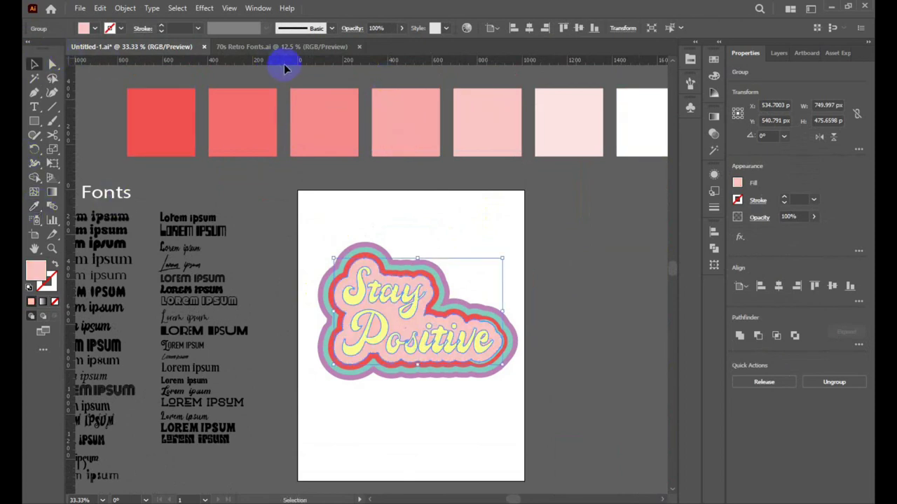
pyautogui.click(484, 273)
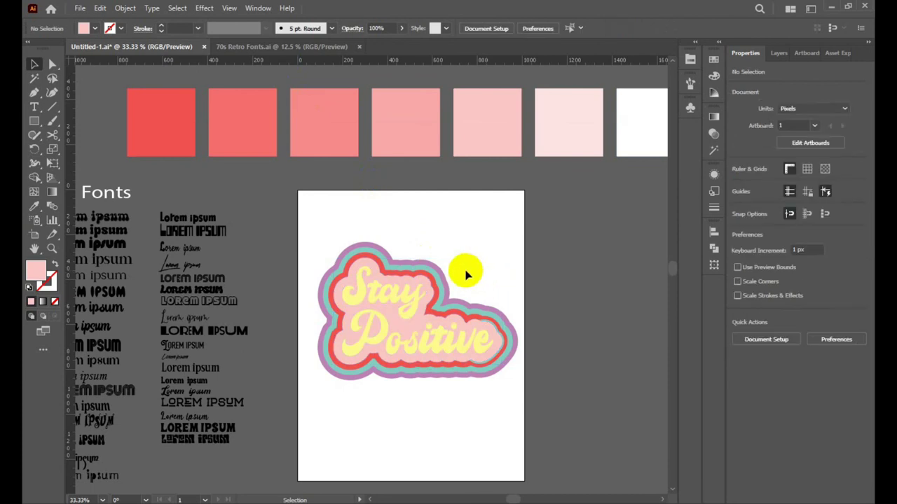
# Colour the Stay Positive lettering with the first red swatch.
pyautogui.click(413, 298)
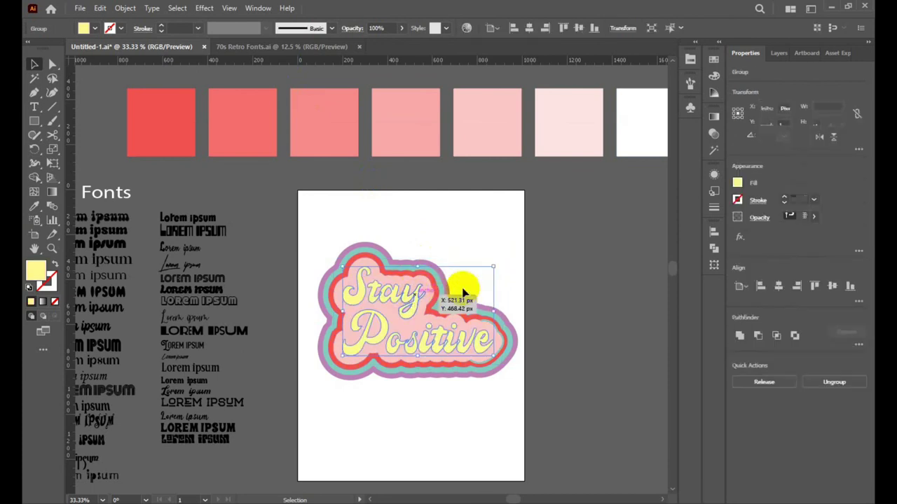
pyautogui.click(34, 206)
pyautogui.click(157, 137)
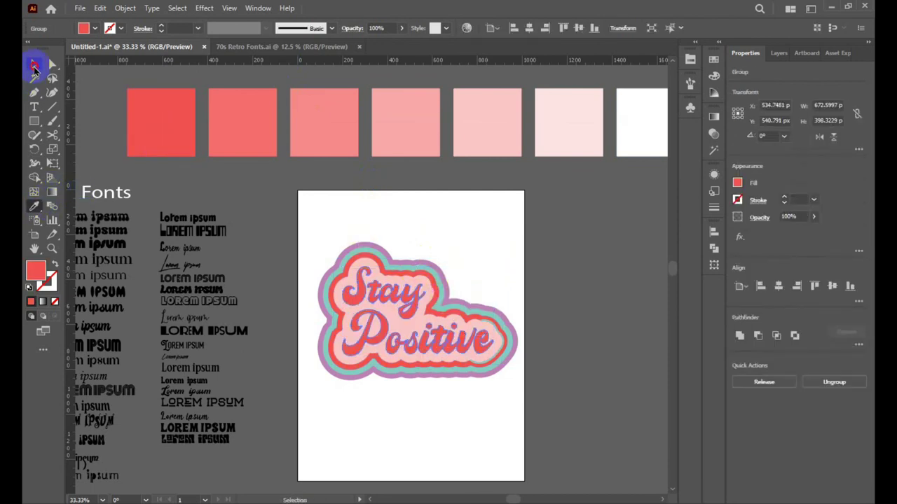
pyautogui.click(33, 65)
pyautogui.click(456, 230)
pyautogui.scroll(1, 434, 265)
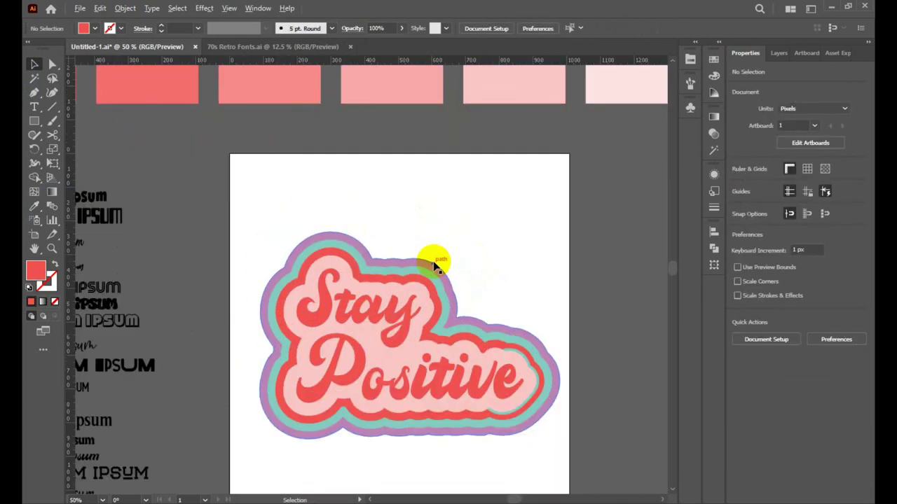
pyautogui.moveTo(401, 226)
pyautogui.mouseDown()
pyautogui.moveTo(394, 258)
pyautogui.moveTo(386, 257)
pyautogui.mouseUp()
pyautogui.hotkey('ctrl', '=')
pyautogui.hotkey('ctrl', '=')
pyautogui.hotkey('ctrl', '=')
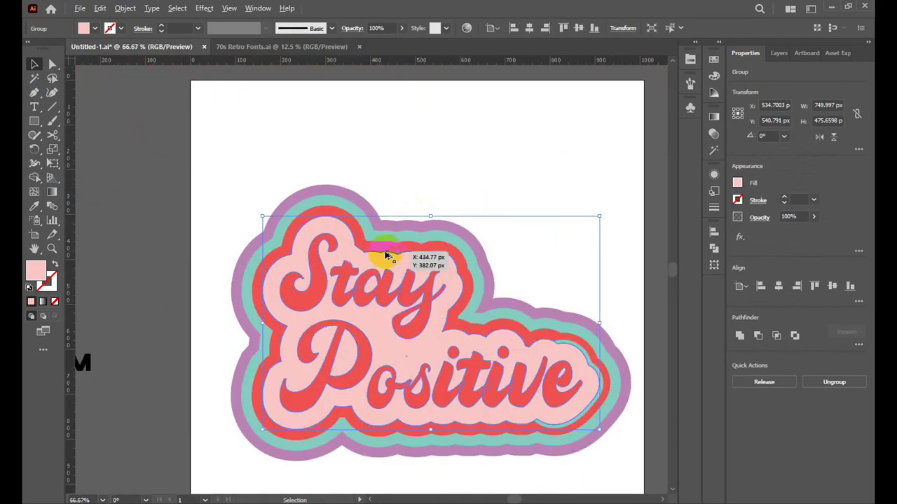
# Fill the red band around the lettering with the third pink tint, after trying white.
pyautogui.click(384, 253)
pyautogui.hotkey('ctrl', '-')
pyautogui.hotkey('ctrl', '-')
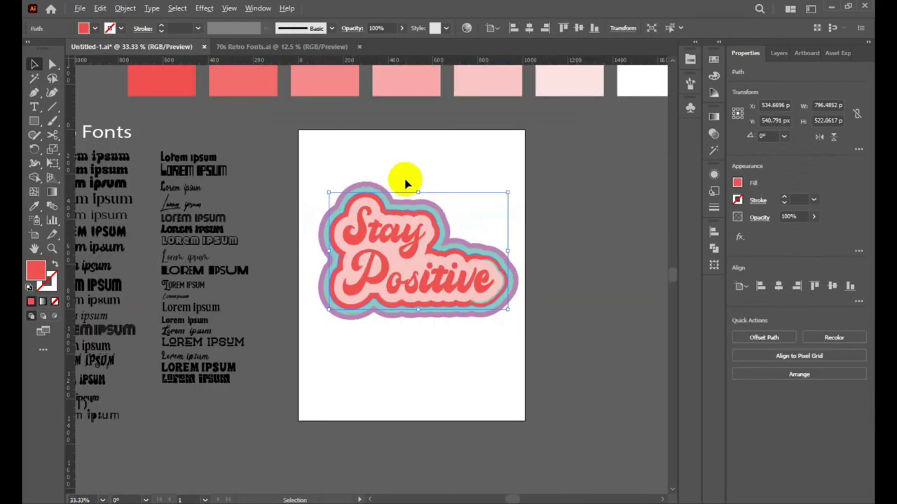
pyautogui.scroll(1, 405, 184)
pyautogui.scroll(1, 458, 145)
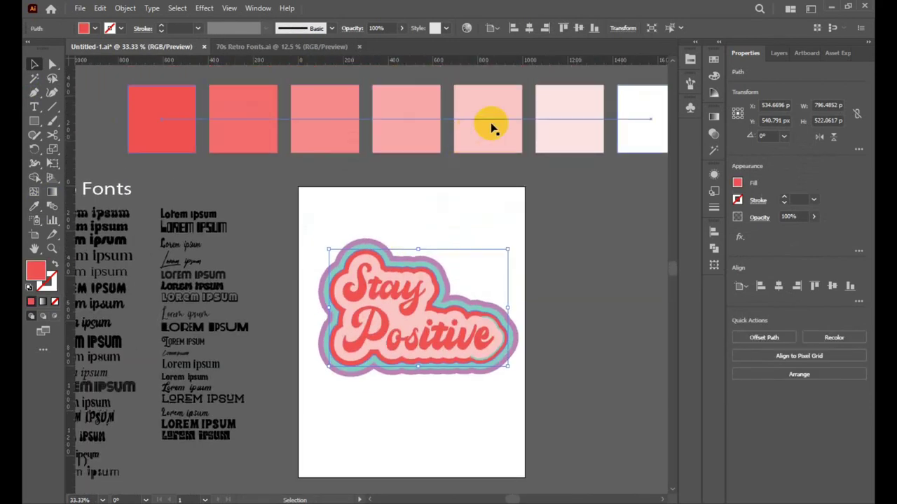
pyautogui.click(35, 206)
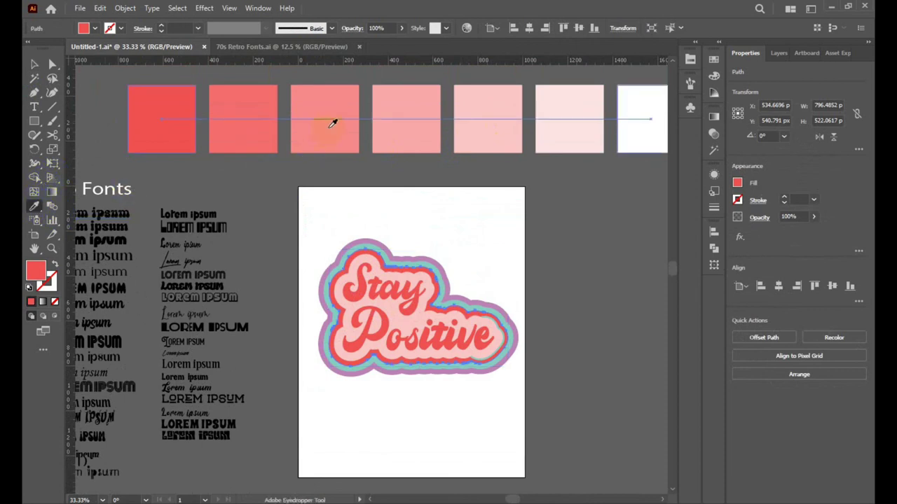
pyautogui.click(335, 121)
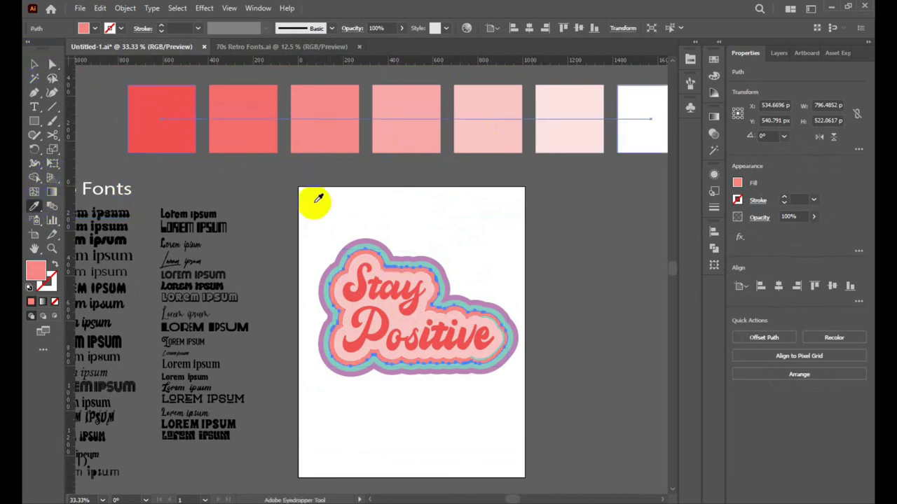
pyautogui.click(455, 234)
pyautogui.click(333, 123)
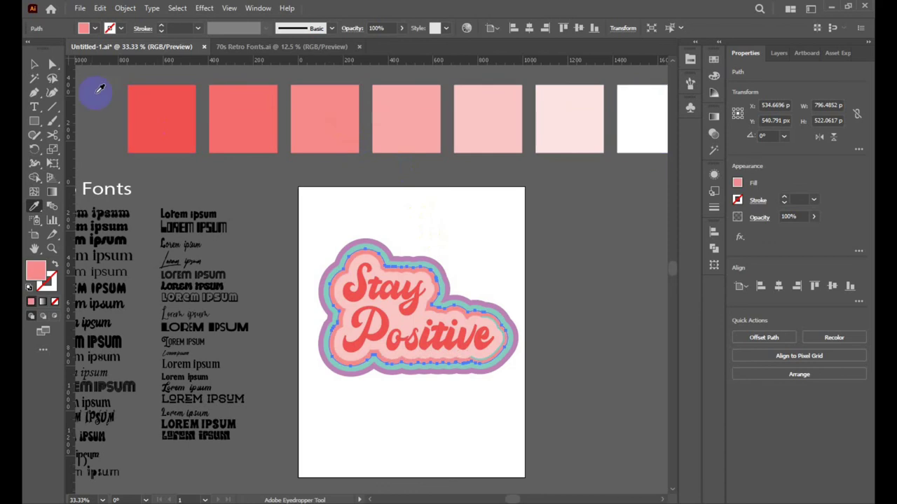
pyautogui.click(34, 64)
pyautogui.click(476, 229)
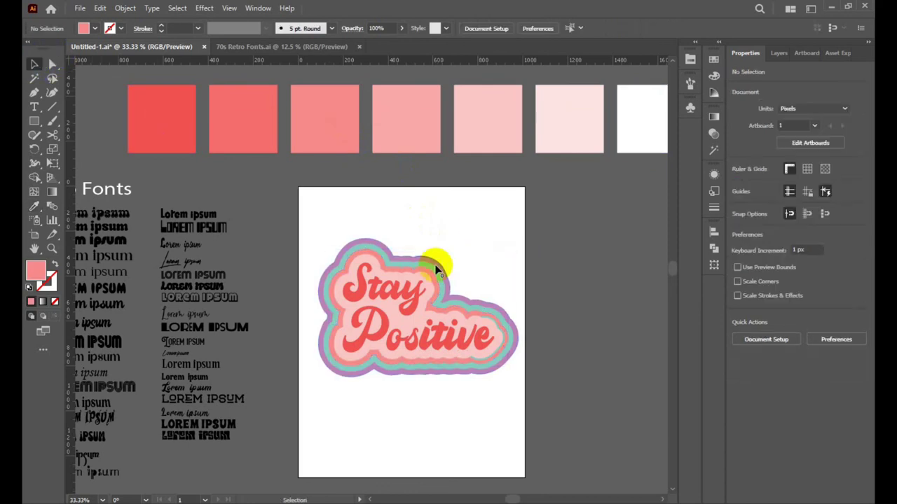
# Resample the lettering band, going from the second pink to the lighter third pink.
pyautogui.click(422, 268)
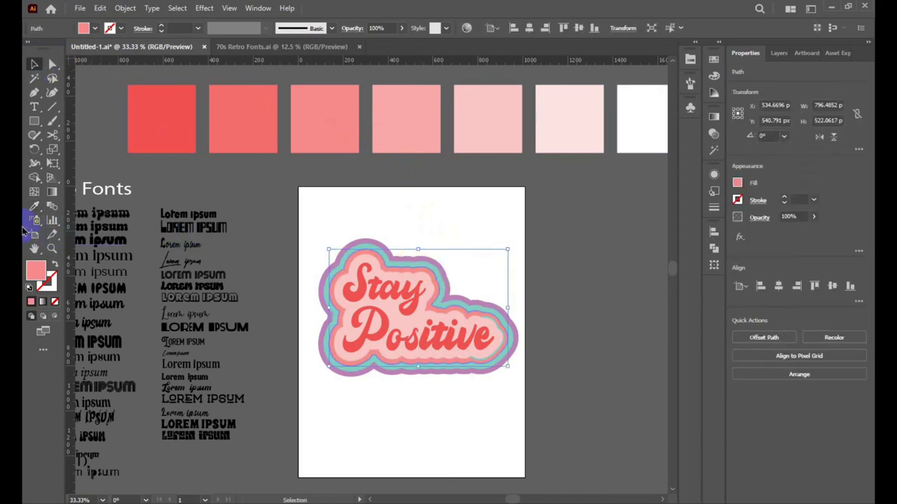
pyautogui.click(30, 206)
pyautogui.click(260, 110)
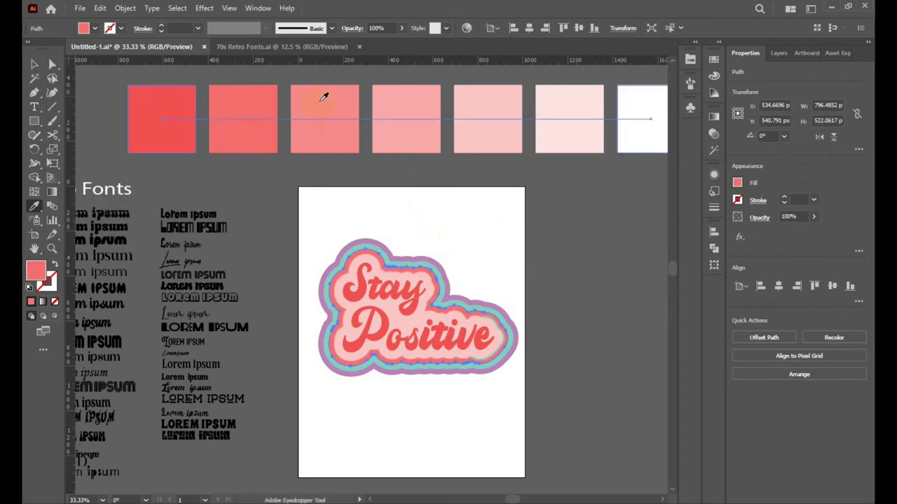
pyautogui.click(326, 91)
pyautogui.click(35, 64)
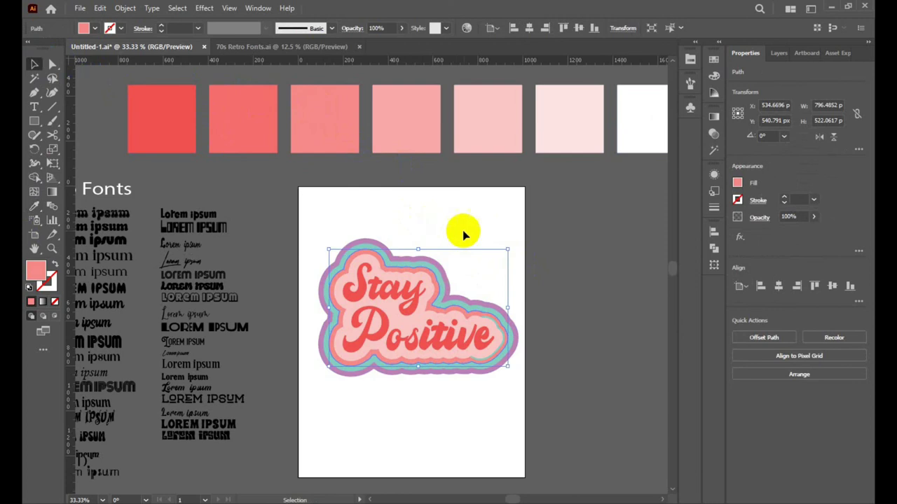
pyautogui.click(459, 231)
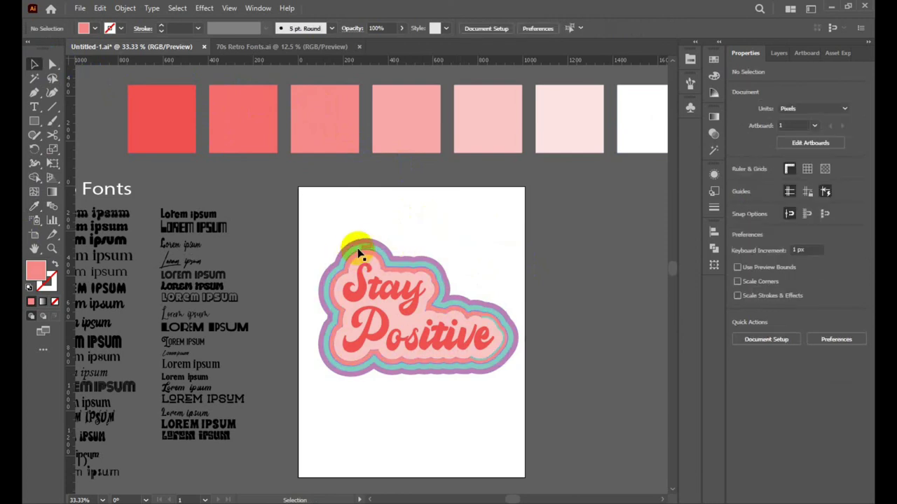
# Recolour the teal band coral and the purple outermost band with the first red swatch.
pyautogui.click(359, 253)
pyautogui.click(34, 209)
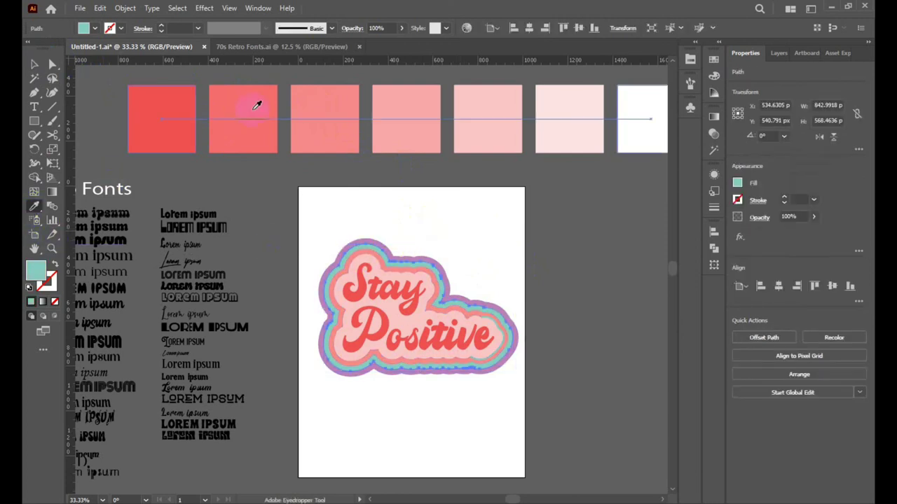
pyautogui.click(179, 98)
pyautogui.click(34, 64)
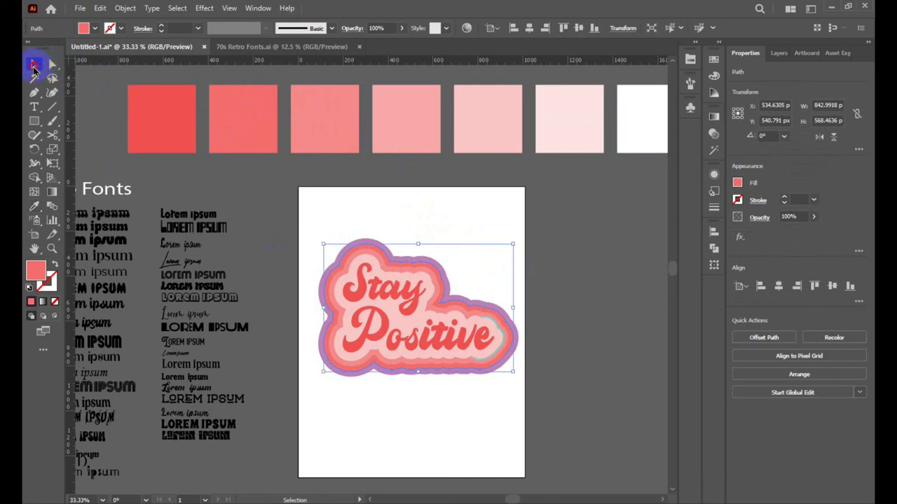
pyautogui.click(459, 206)
pyautogui.click(367, 244)
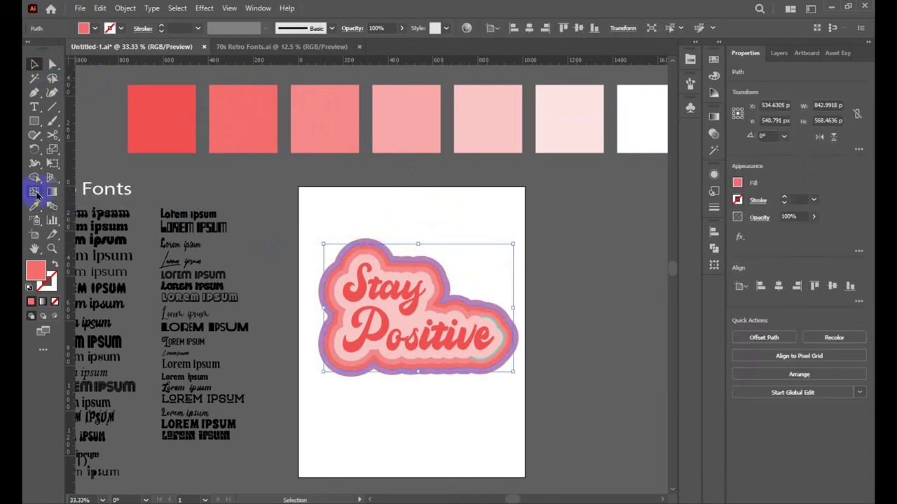
pyautogui.click(378, 244)
pyautogui.click(31, 206)
pyautogui.click(166, 112)
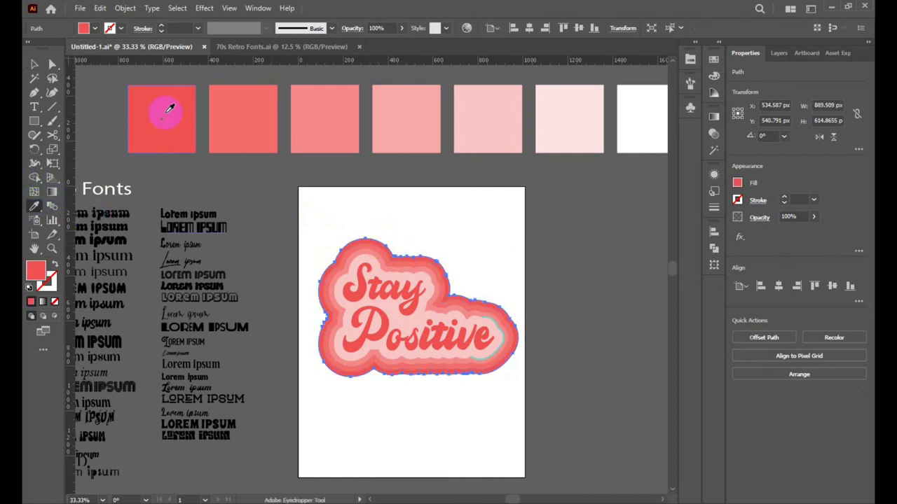
pyautogui.click(35, 66)
pyautogui.click(437, 285)
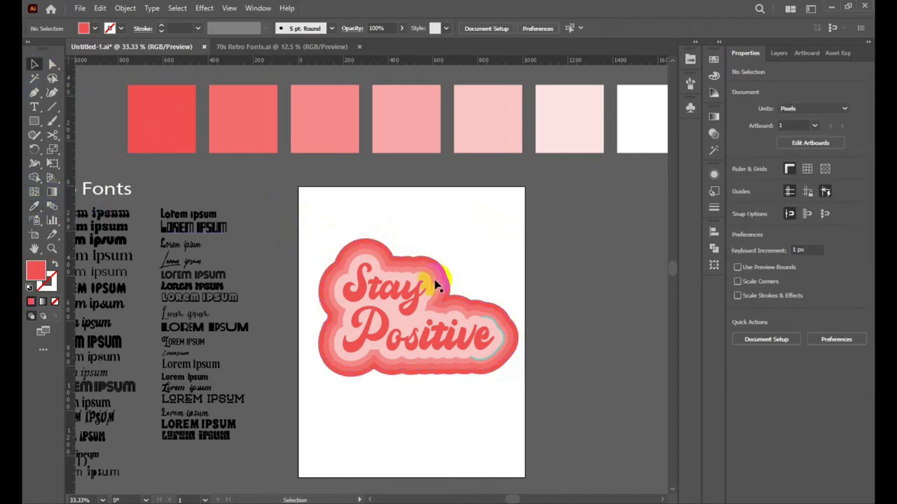
# Drag the teal ellipse out from behind the pink shapes and delete it.
pyautogui.scroll(-2, 340, 315)
pyautogui.scroll(2, 389, 370)
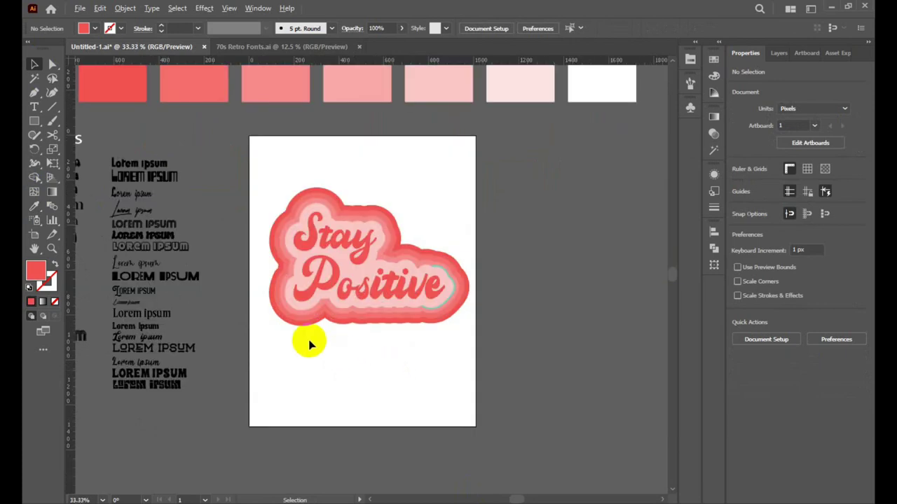
pyautogui.scroll(2, 310, 344)
pyautogui.scroll(1, 311, 343)
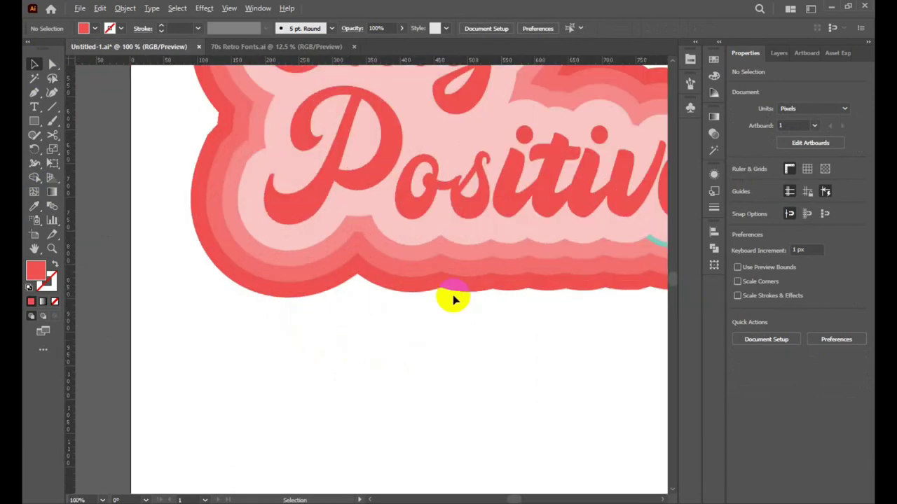
pyautogui.scroll(-4, 452, 301)
pyautogui.scroll(5, 355, 293)
pyautogui.scroll(-3, 382, 287)
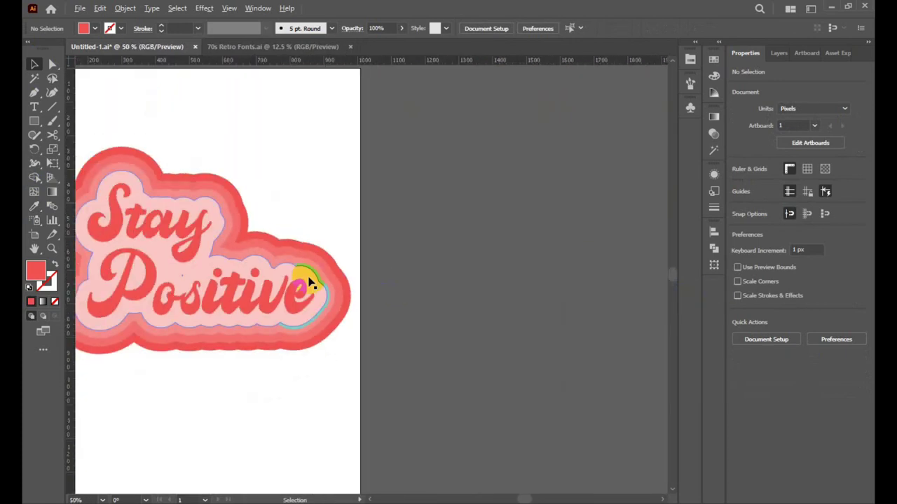
pyautogui.scroll(4, 301, 280)
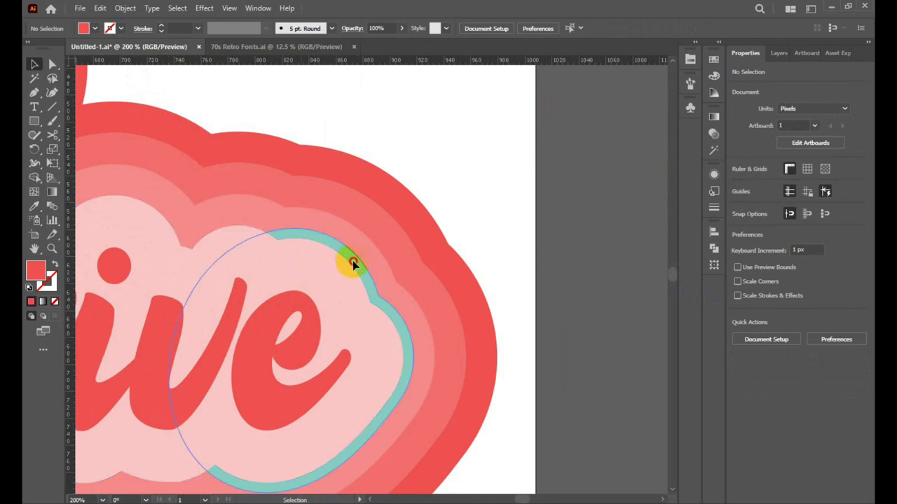
pyautogui.moveTo(354, 263); pyautogui.dragTo(455, 106)
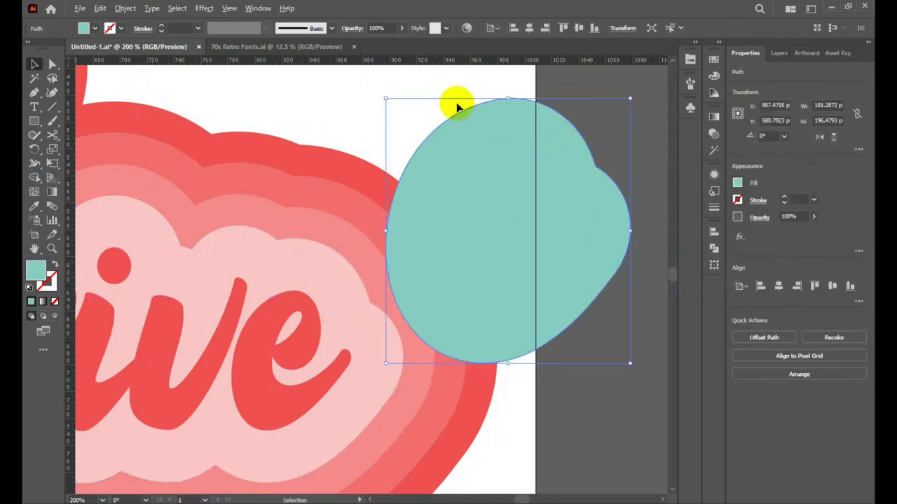
pyautogui.scroll(-2, 456, 101)
pyautogui.scroll(-2, 470, 132)
pyautogui.moveTo(470, 132); pyautogui.dragTo(581, 273)
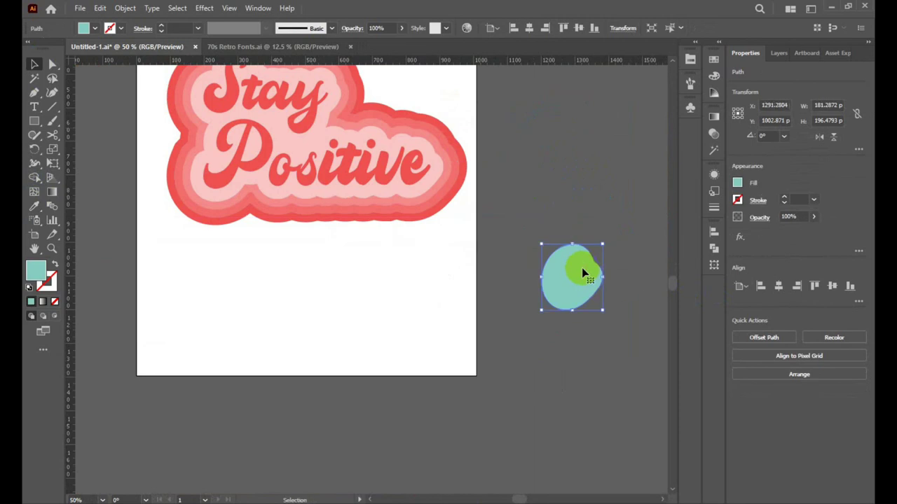
pyautogui.press('Delete')
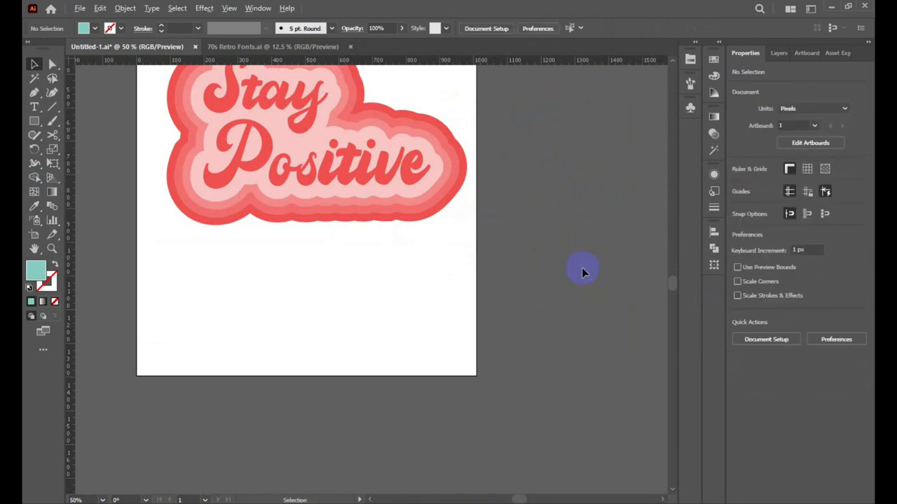
# Nudge the Stay Positive lettering slightly lower on the sticker.
pyautogui.scroll(-1, 582, 268)
pyautogui.scroll(1, 504, 227)
pyautogui.scroll(1, 495, 141)
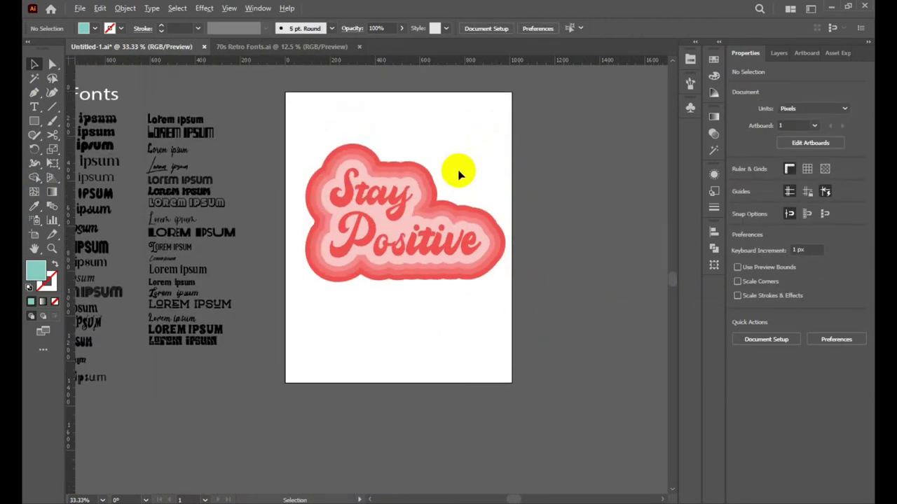
pyautogui.scroll(2, 456, 174)
pyautogui.scroll(-1, 430, 158)
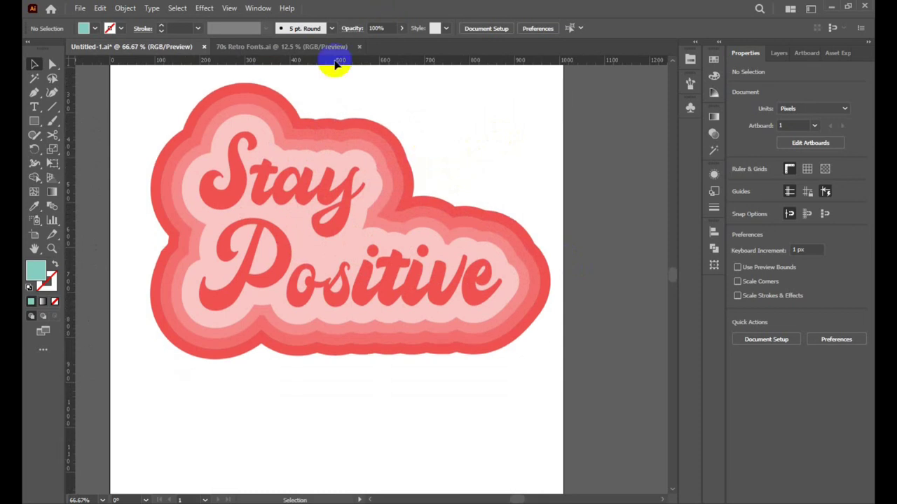
pyautogui.click(351, 200)
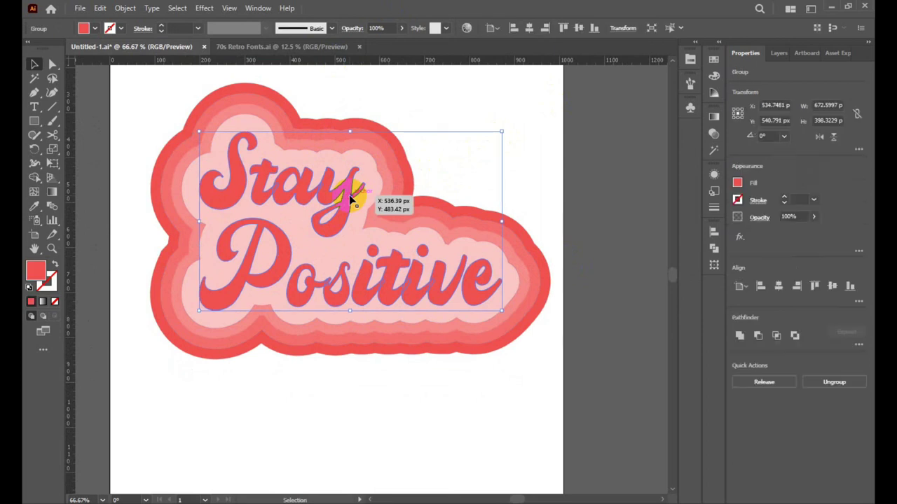
pyautogui.moveTo(345, 209)
pyautogui.mouseDown()
pyautogui.moveTo(627, 297)
pyautogui.moveTo(346, 210)
pyautogui.mouseUp()
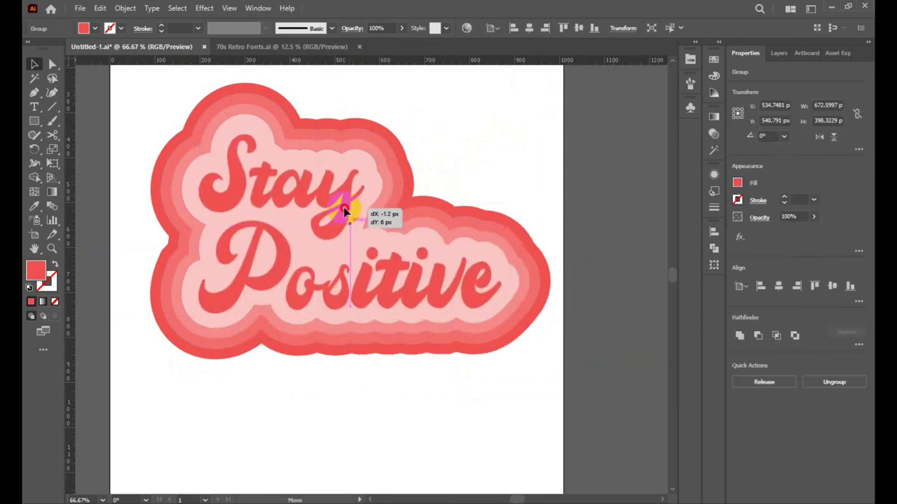
# Fill the Stay Positive lettering with white from the Control bar swatches.
pyautogui.click(488, 111)
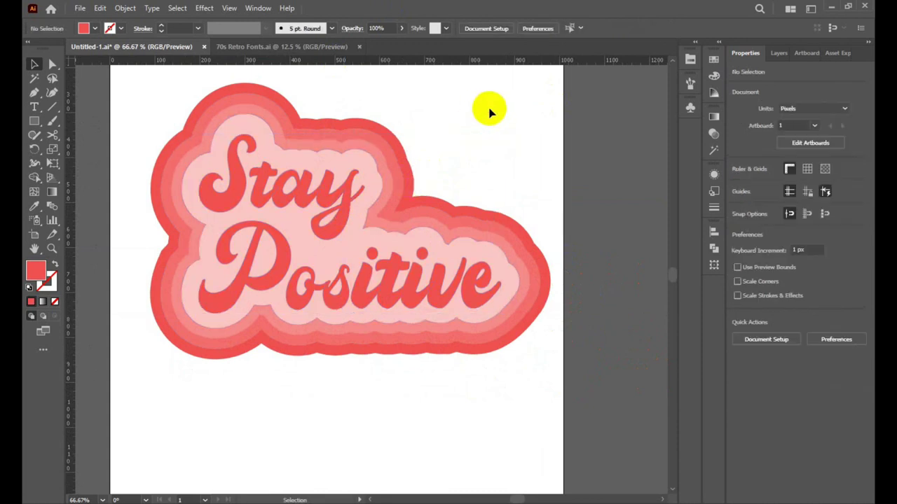
pyautogui.hotkey('ctrl', '-')
pyautogui.keyDown('alt'); pyautogui.scroll(1, 485, 150); pyautogui.keyUp('alt')
pyautogui.click(329, 196)
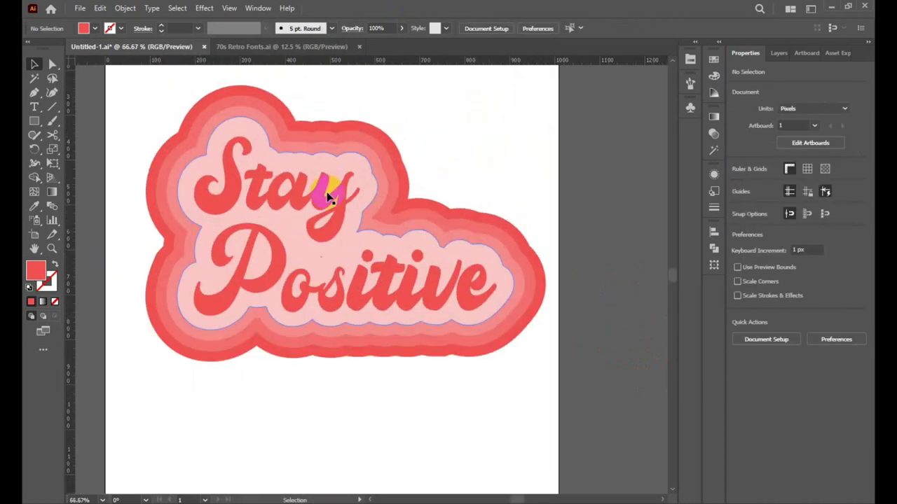
pyautogui.click(95, 28)
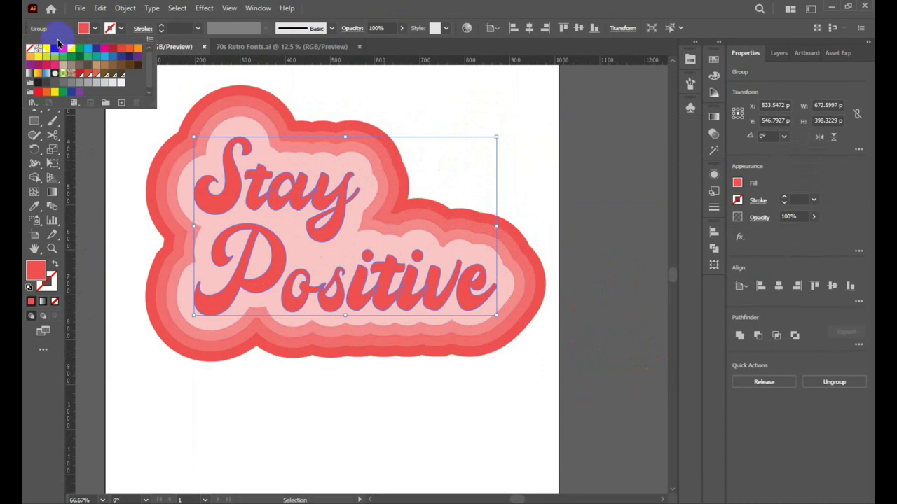
pyautogui.click(46, 49)
pyautogui.click(468, 105)
pyautogui.hotkey('ctrl', '-')
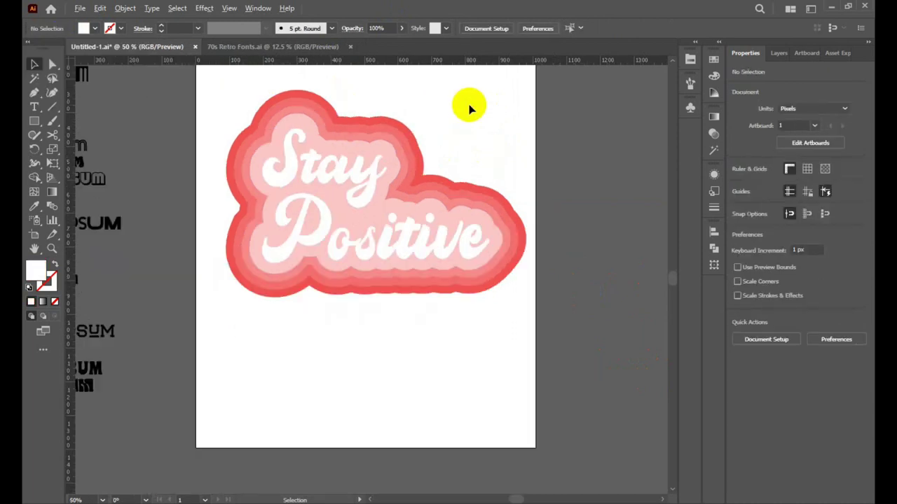
pyautogui.hotkey('ctrl', '-')
pyautogui.scroll(3, 487, 123)
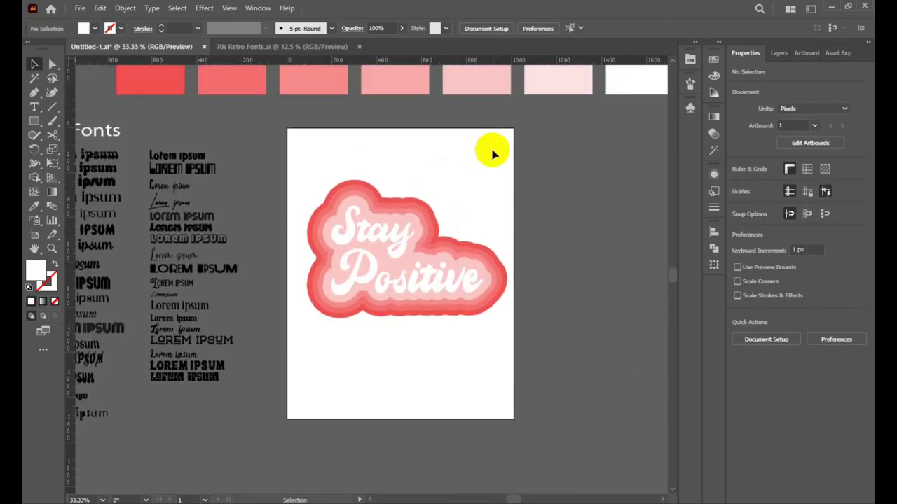
pyautogui.scroll(2, 518, 210)
pyautogui.scroll(2, 542, 275)
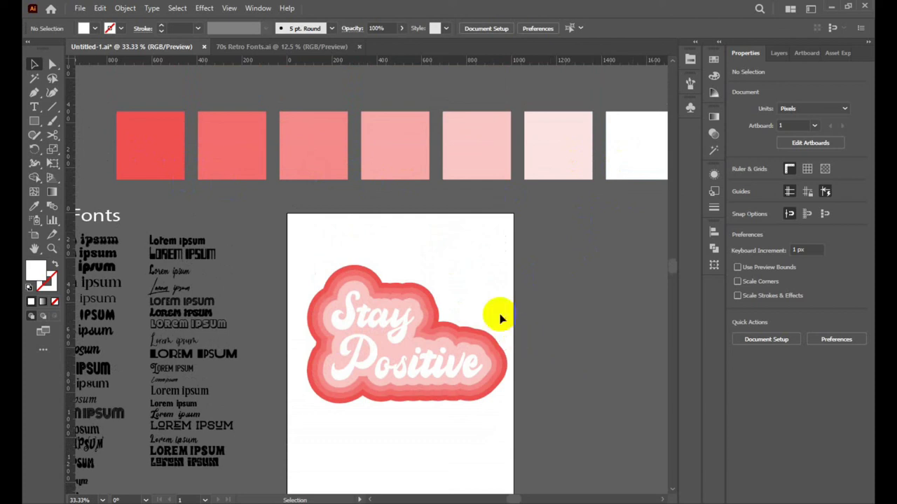
pyautogui.moveTo(491, 249)
pyautogui.mouseDown()
pyautogui.moveTo(313, 440)
pyautogui.moveTo(416, 455)
pyautogui.mouseUp()
pyautogui.click(419, 454)
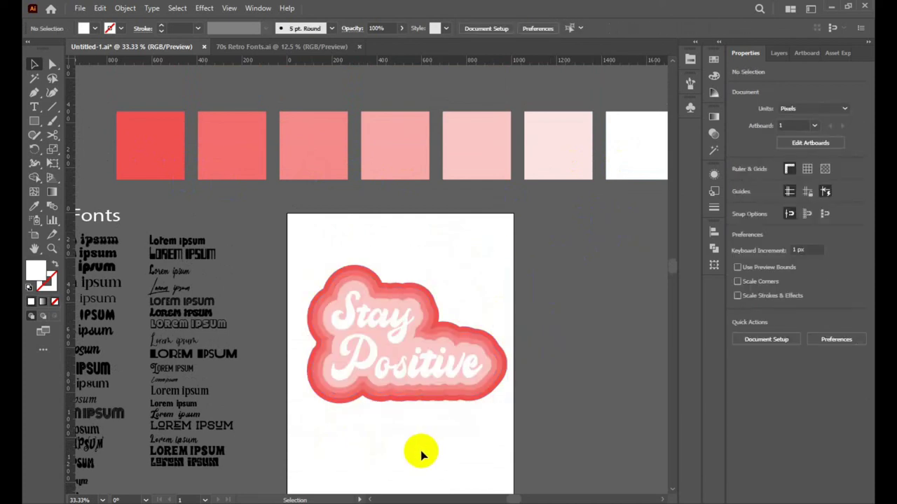
pyautogui.scroll(-1, 424, 441)
pyautogui.scroll(-2, 434, 406)
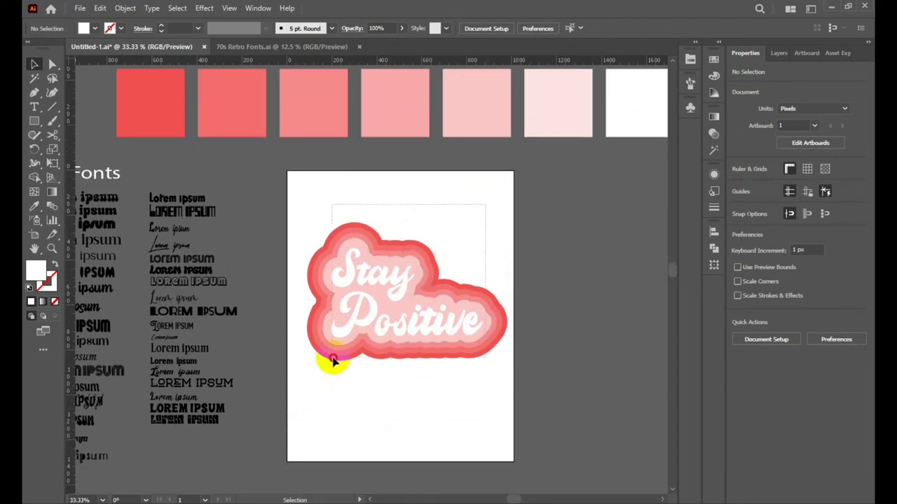
pyautogui.moveTo(486, 206); pyautogui.dragTo(300, 381)
pyautogui.click(433, 424)
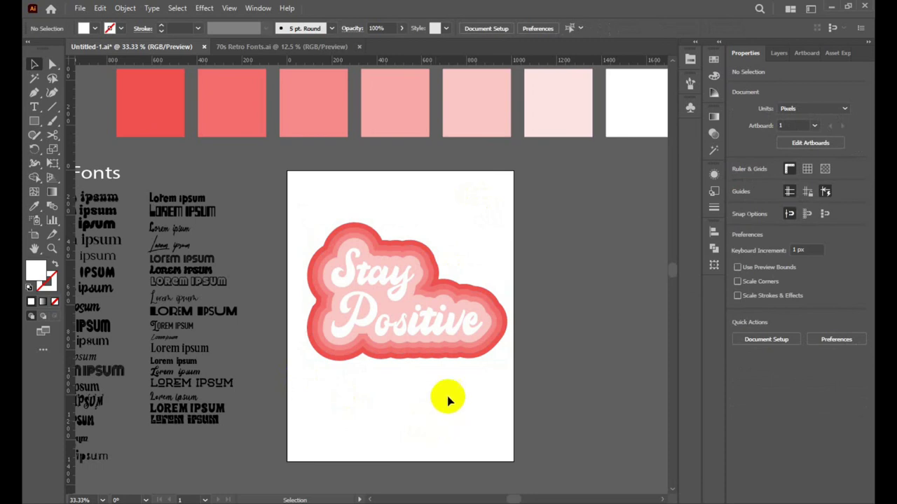
pyautogui.scroll(1, 443, 353)
# Try grey, light blue and near-white fills on the lettering from the enlarged swatch list.
pyautogui.click(388, 257)
pyautogui.click(690, 69)
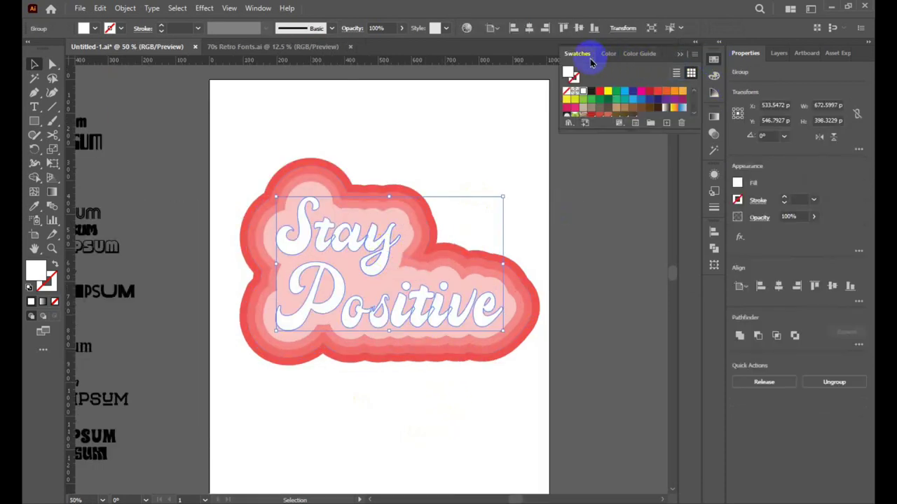
pyautogui.moveTo(645, 130); pyautogui.dragTo(628, 203)
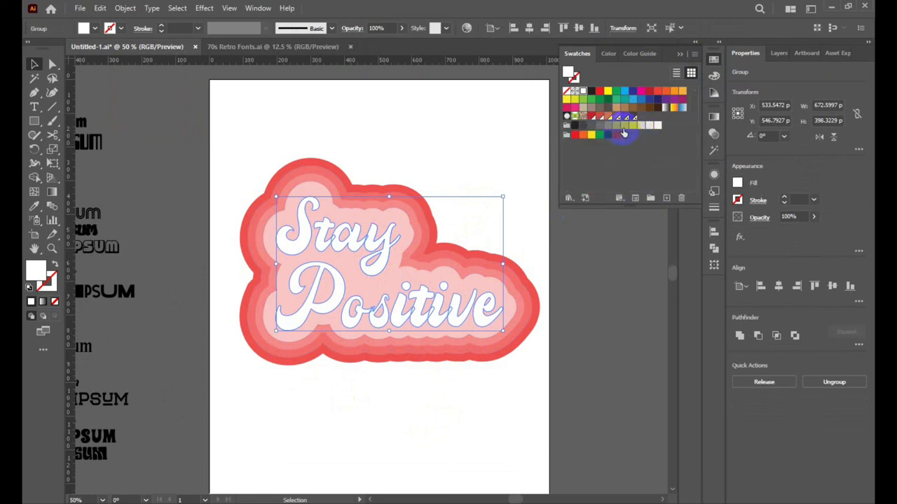
pyautogui.click(623, 127)
pyautogui.click(640, 128)
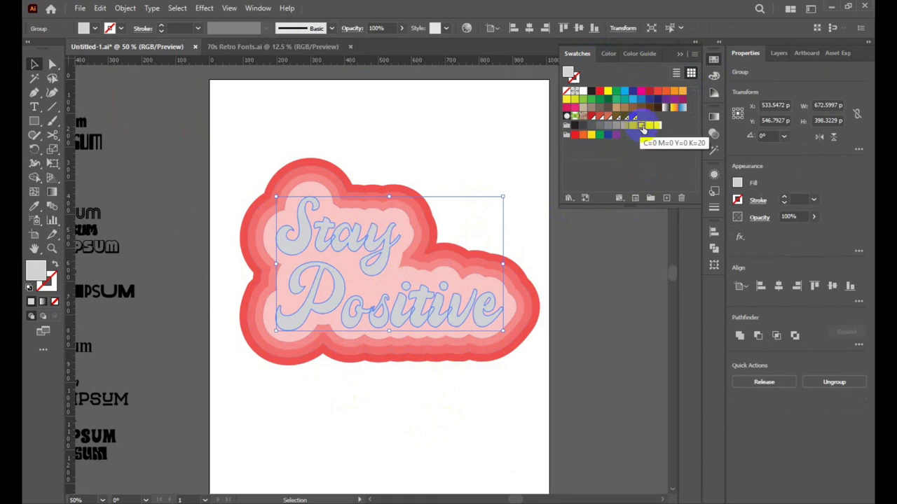
pyautogui.click(648, 125)
pyautogui.click(510, 130)
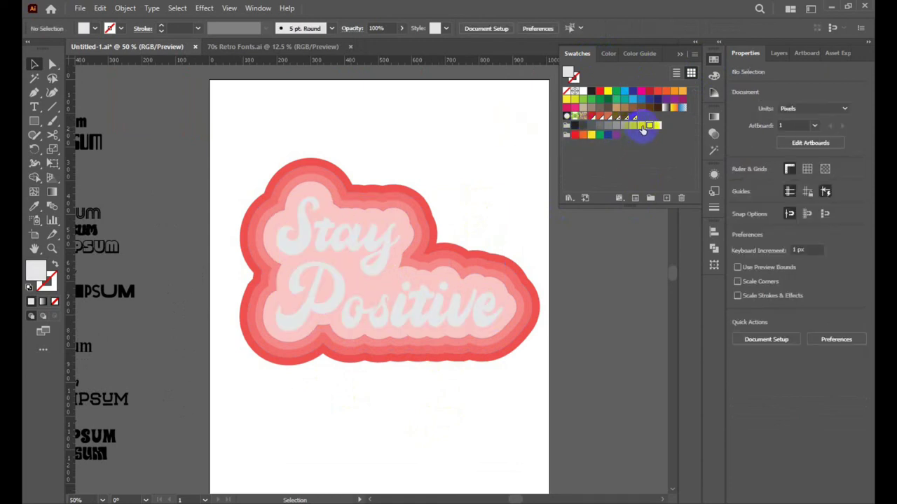
# Try light grey and green, then settle on a red fill for the lettering.
pyautogui.click(381, 244)
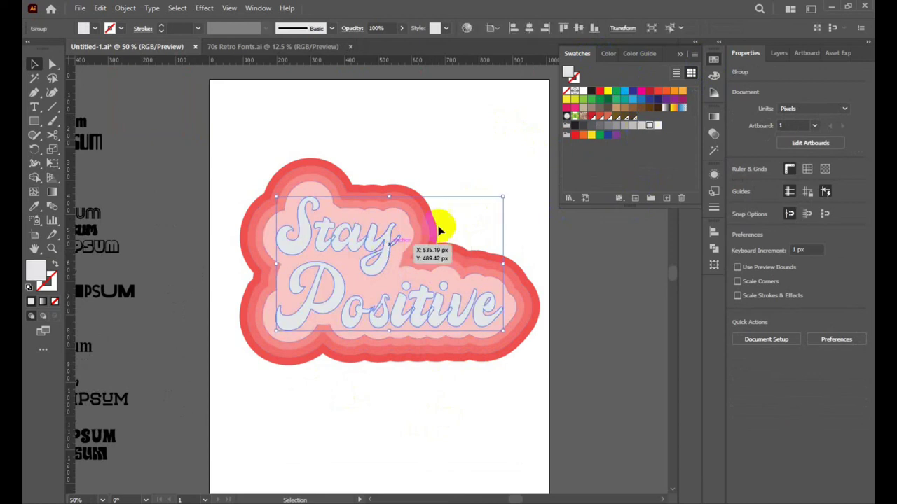
pyautogui.click(641, 126)
pyautogui.click(485, 141)
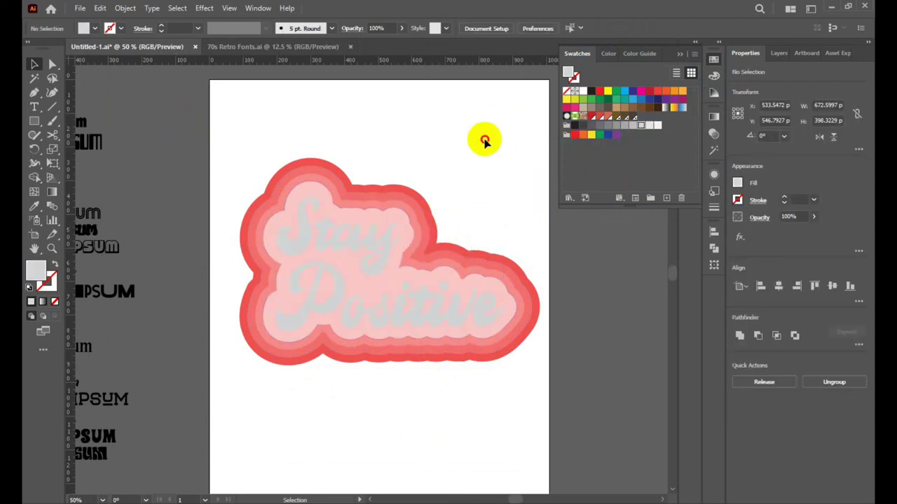
pyautogui.click(375, 246)
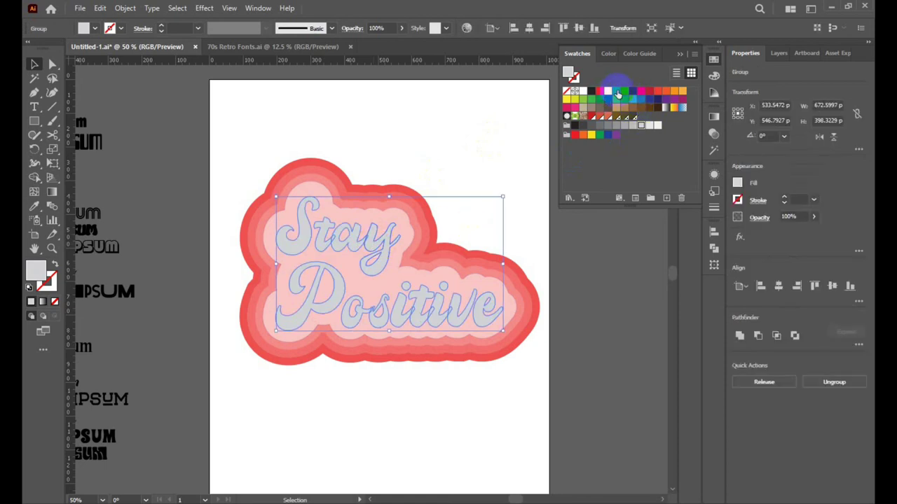
pyautogui.click(618, 94)
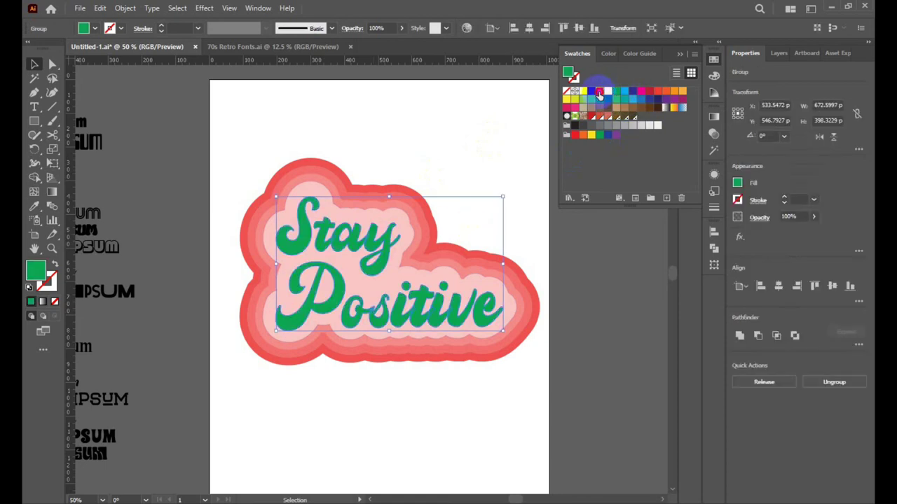
pyautogui.click(599, 92)
pyautogui.click(434, 128)
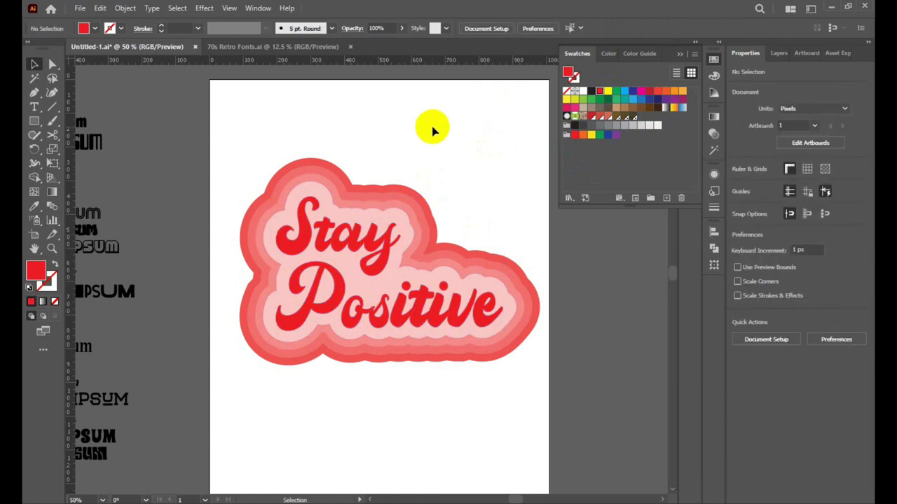
pyautogui.scroll(-2, 432, 129)
pyautogui.scroll(1, 451, 125)
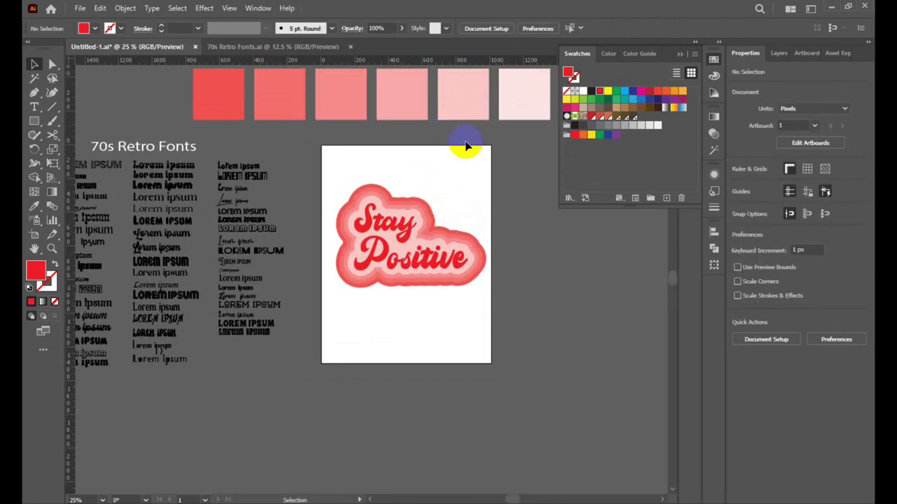
# Collapse the swatch colour list in the Control bar.
pyautogui.scroll(1, 456, 203)
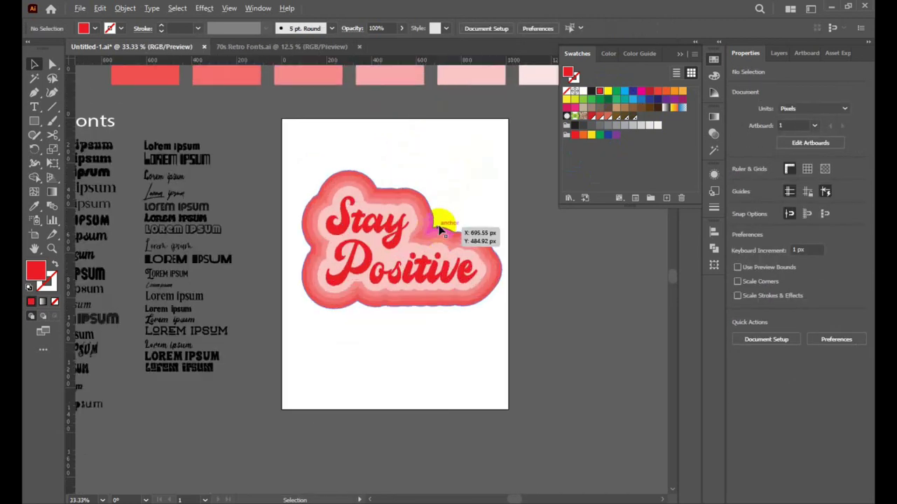
pyautogui.scroll(3, 438, 203)
pyautogui.scroll(-1, 434, 175)
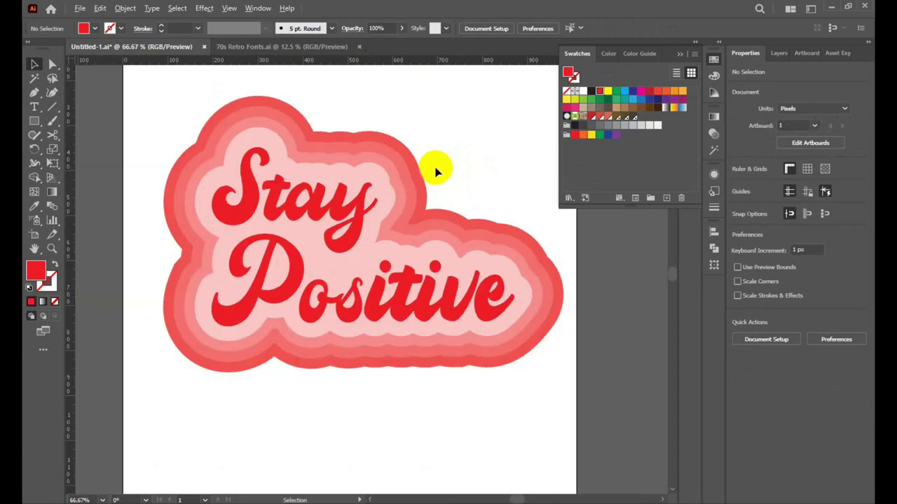
pyautogui.click(679, 54)
pyautogui.scroll(-3, 510, 130)
pyautogui.scroll(1, 510, 133)
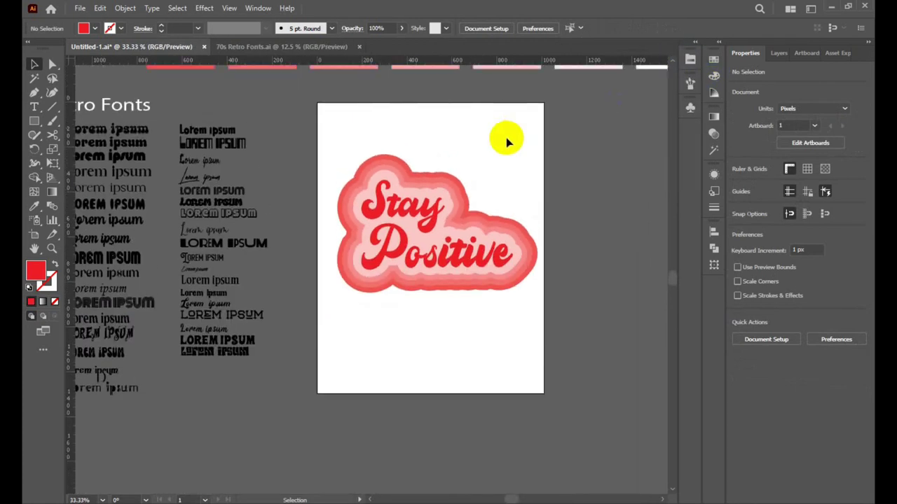
pyautogui.scroll(-1, 537, 169)
pyautogui.scroll(1, 531, 170)
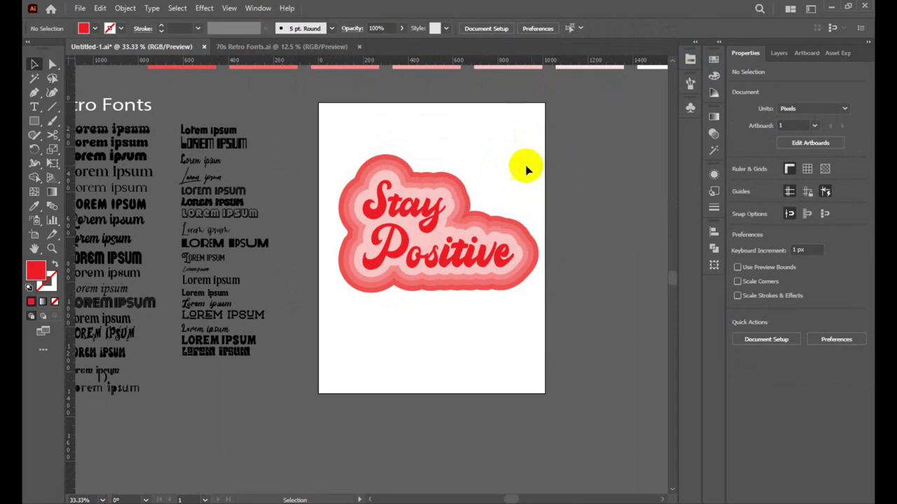
# Marquee the sticker artwork, then click it with the Selection tool (V) to grab the whole group.
pyautogui.moveTo(527, 169); pyautogui.dragTo(346, 341)
pyautogui.press('a')
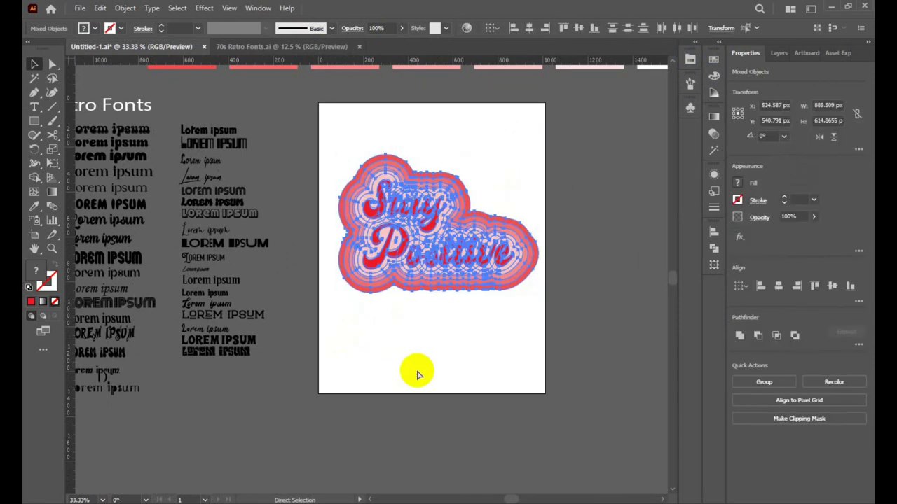
pyautogui.press('v')
pyautogui.click(429, 359)
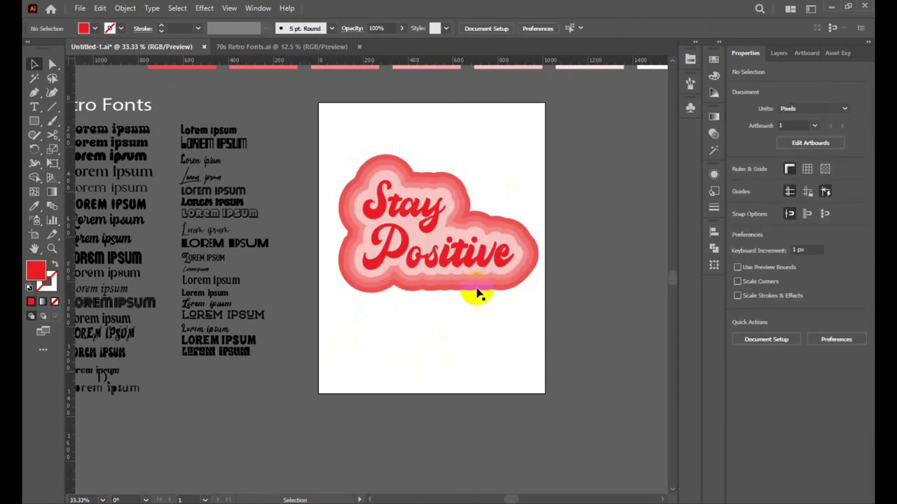
pyautogui.click(498, 254)
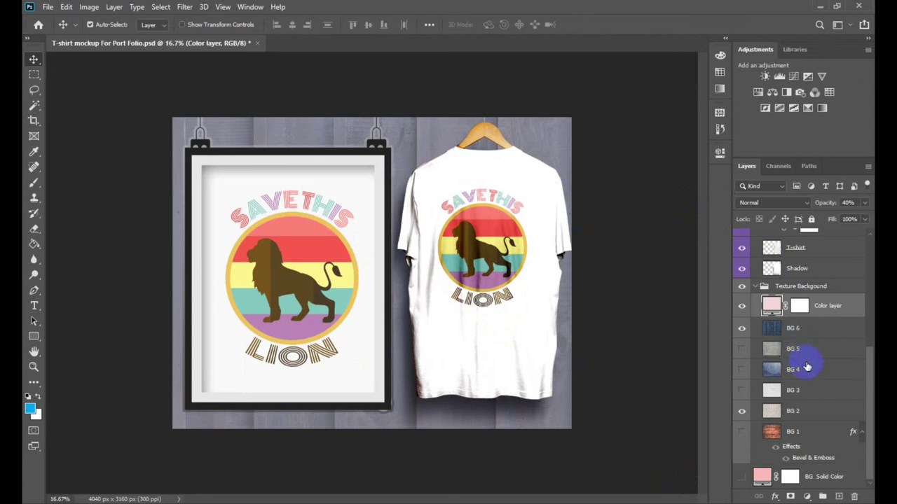
# In the Your design smart object, replace the lion layer with the sticker pasted as pixels, moved up.
pyautogui.scroll(3, 807, 366)
pyautogui.scroll(4, 811, 343)
pyautogui.doubleClick(778, 346)
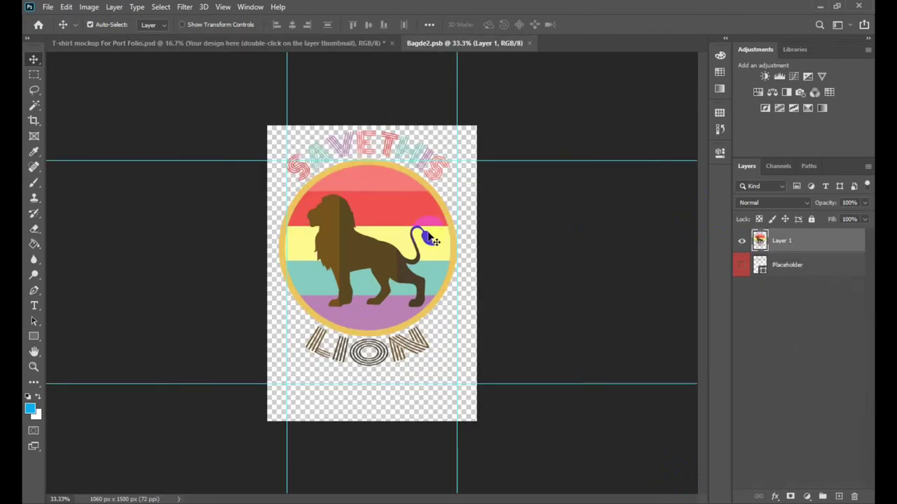
pyautogui.press('Delete')
pyautogui.hotkey('ctrl', 'v')
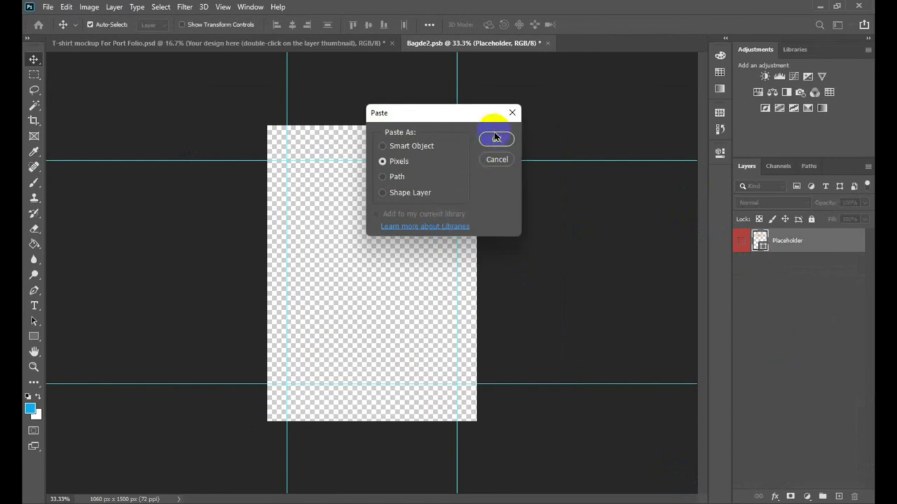
pyautogui.click(494, 140)
pyautogui.moveTo(380, 287); pyautogui.dragTo(385, 217)
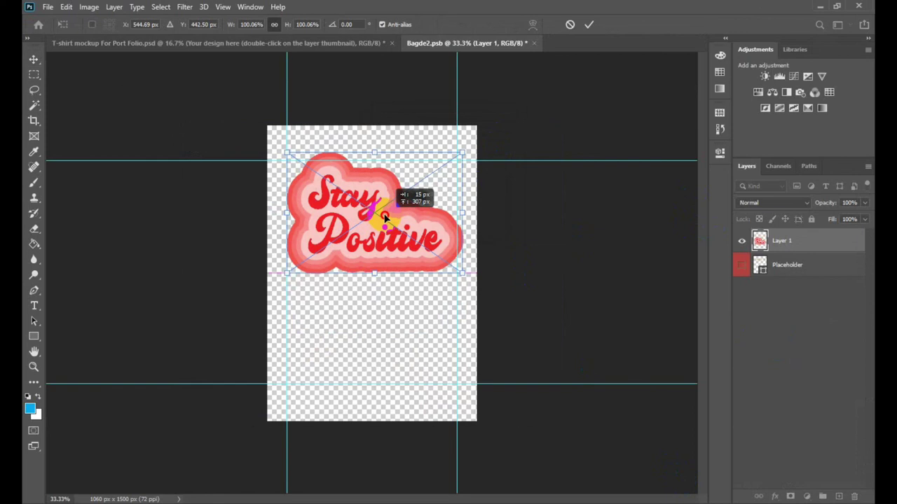
# Commit the placement, then close and save Bagde2.psb, dismissing the smart object error.
pyautogui.click(588, 25)
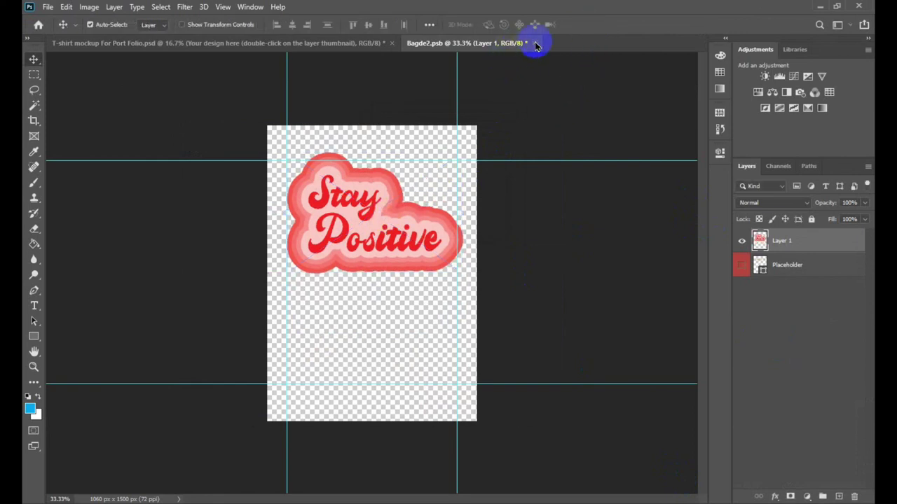
pyautogui.click(535, 44)
pyautogui.click(395, 194)
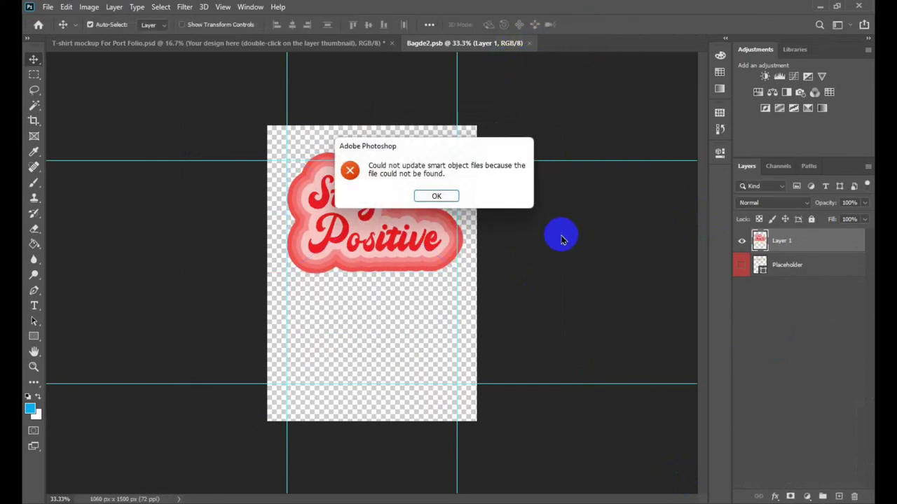
pyautogui.click(436, 195)
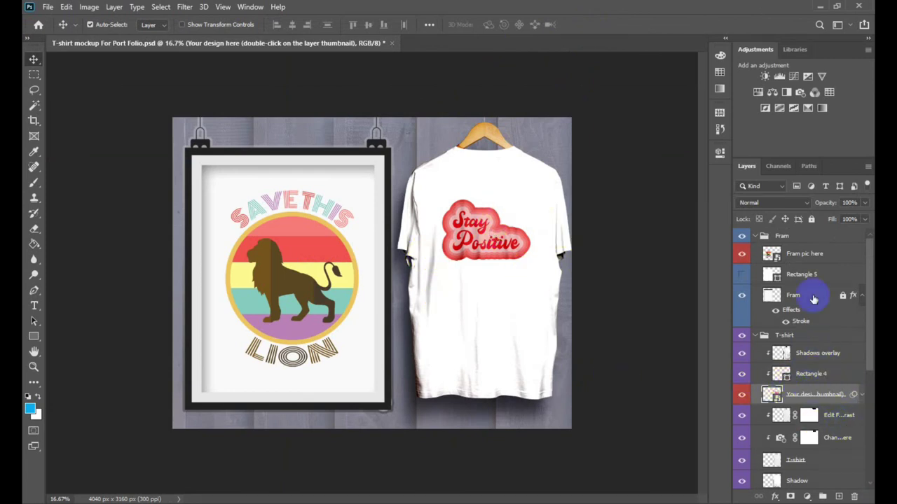
# In the Fram pic here smart object, swap the lion for the sticker pasted as pixels, slightly shrunk, and save.
pyautogui.doubleClick(772, 257)
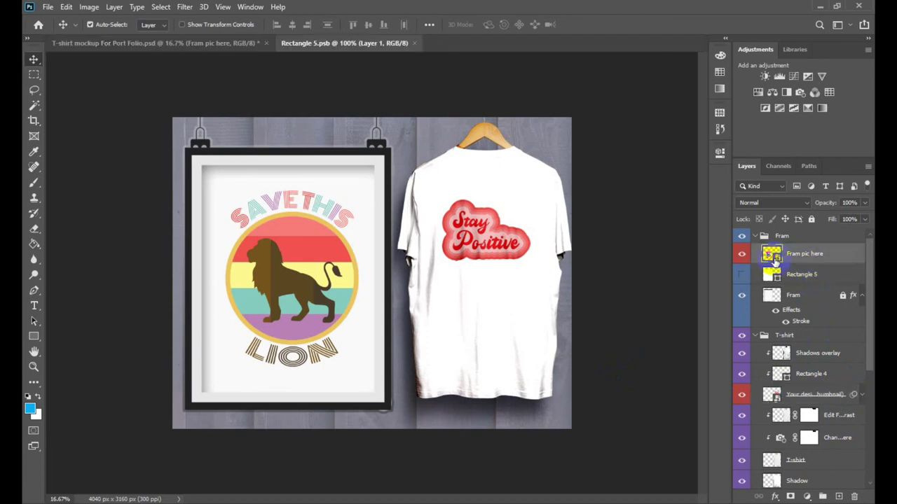
pyautogui.press('Delete')
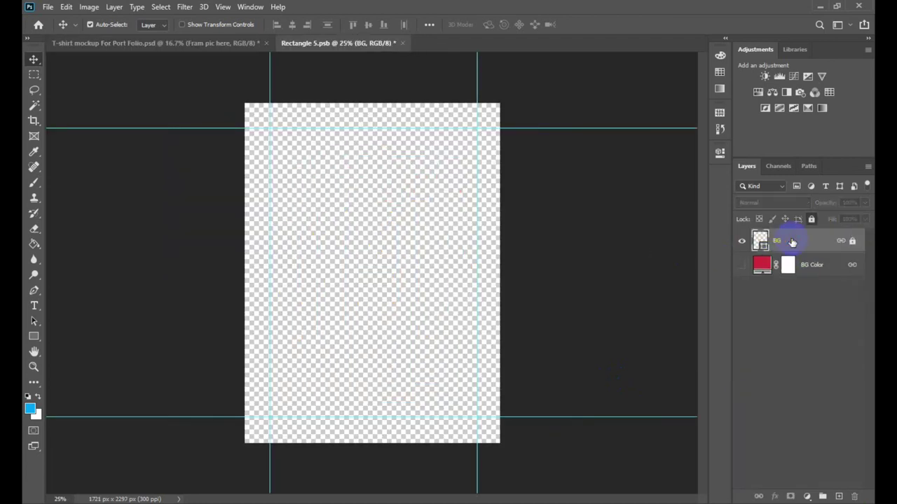
pyautogui.hotkey('ctrl', 'v')
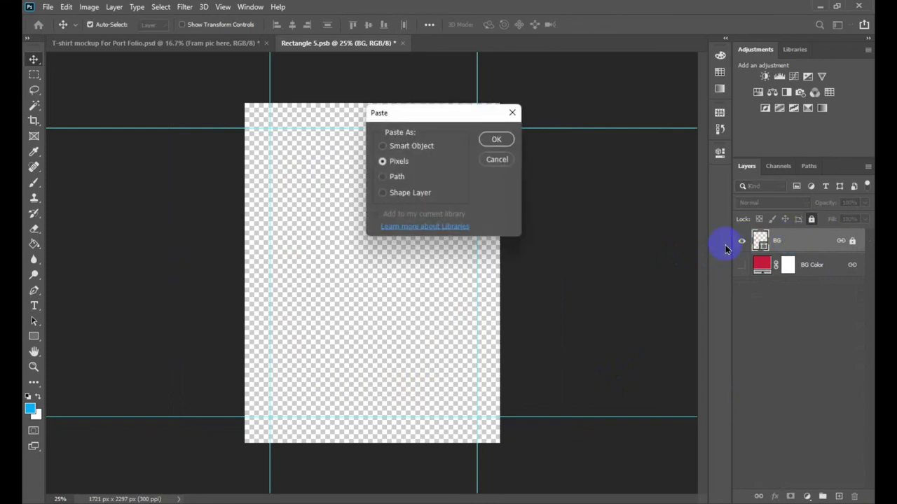
pyautogui.click(496, 138)
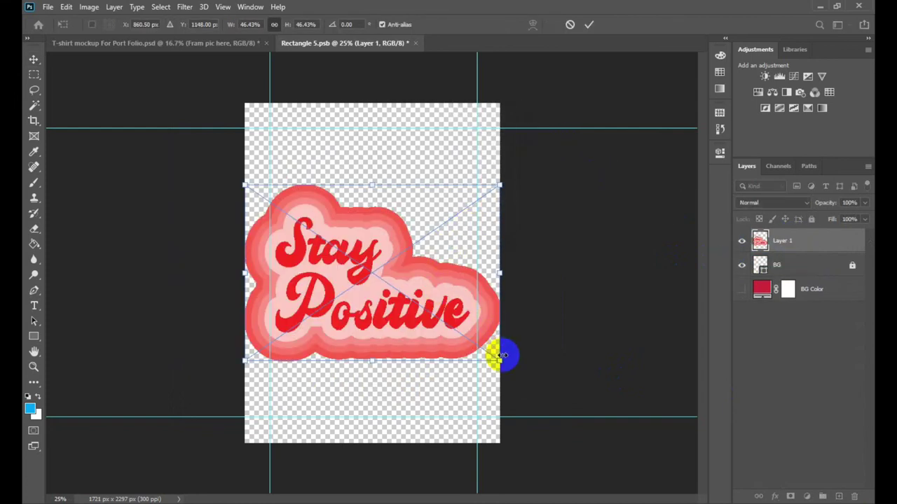
pyautogui.moveTo(495, 362); pyautogui.dragTo(484, 348)
pyautogui.moveTo(382, 309)
pyautogui.mouseDown()
pyautogui.moveTo(391, 300)
pyautogui.moveTo(382, 290)
pyautogui.mouseUp()
pyautogui.click(588, 24)
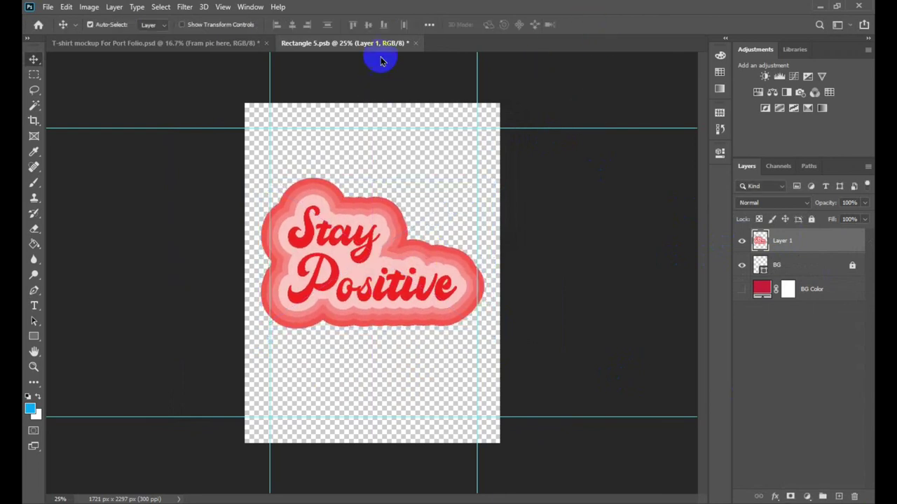
pyautogui.click(413, 43)
pyautogui.click(393, 196)
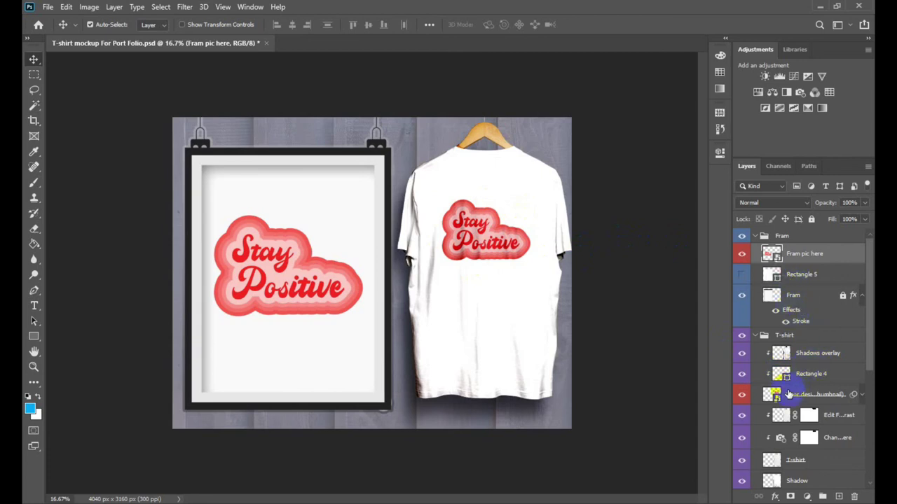
# In the Your design smart object, enlarge the sticker to about 113.63% and shift it left and down.
pyautogui.doubleClick(773, 397)
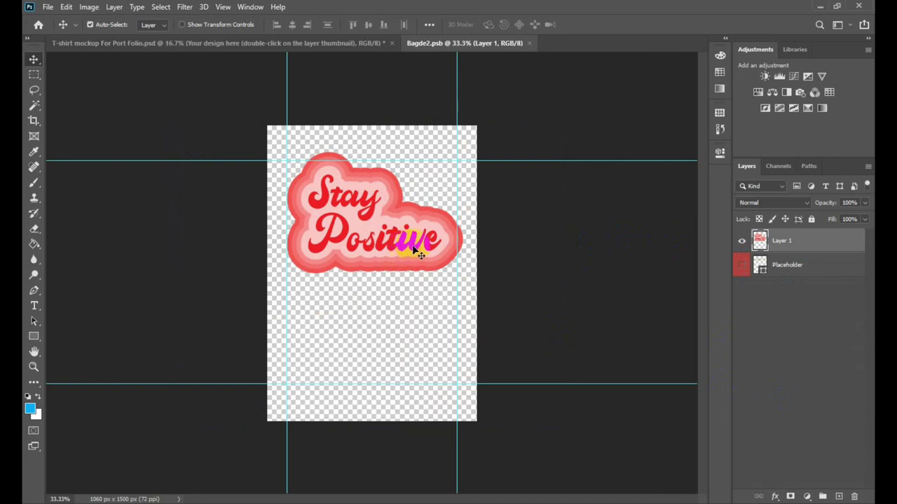
pyautogui.hotkey('ctrl', 't')
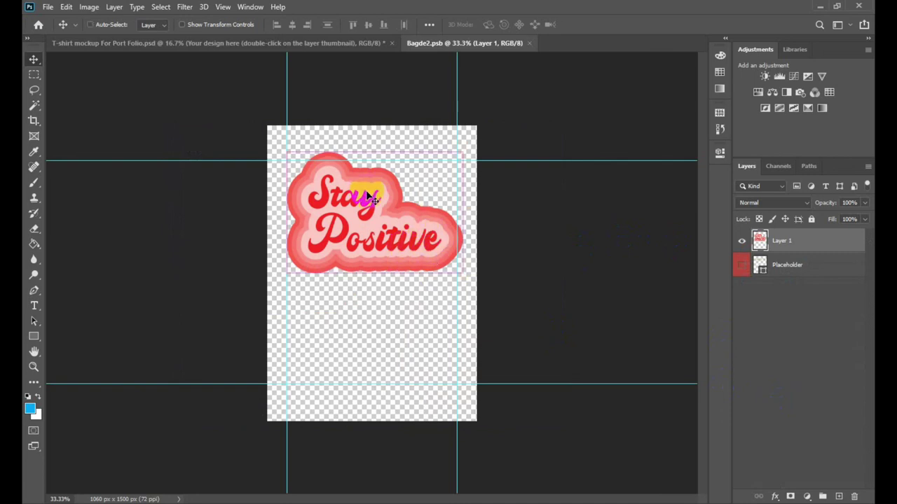
pyautogui.moveTo(461, 274)
pyautogui.mouseDown()
pyautogui.moveTo(479, 311)
pyautogui.moveTo(483, 296)
pyautogui.mouseUp()
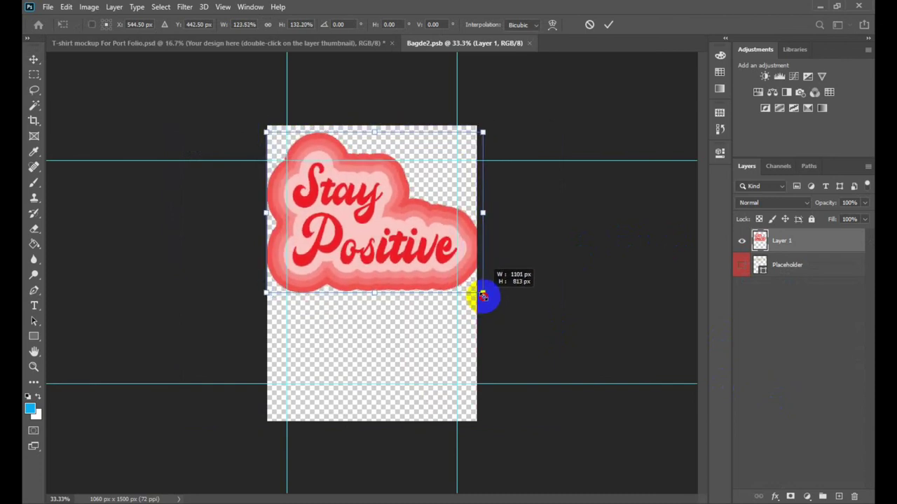
pyautogui.moveTo(483, 296); pyautogui.dragTo(476, 287)
pyautogui.hotkey('ctrl', 'z')
pyautogui.moveTo(487, 299); pyautogui.dragTo(485, 296)
pyautogui.moveTo(436, 265); pyautogui.dragTo(420, 269)
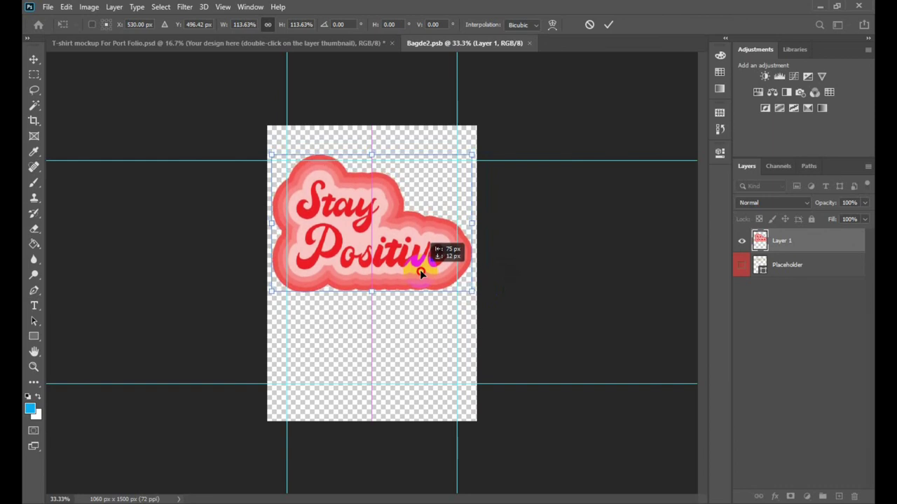
pyautogui.moveTo(420, 269); pyautogui.dragTo(419, 272)
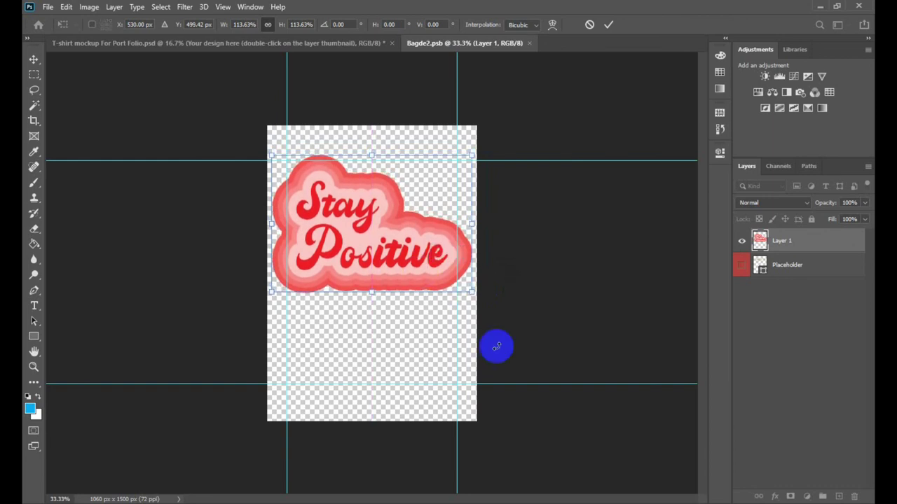
# Commit the transform, then close and save Bagde2.psb, dismissing the smart object error.
pyautogui.click(611, 26)
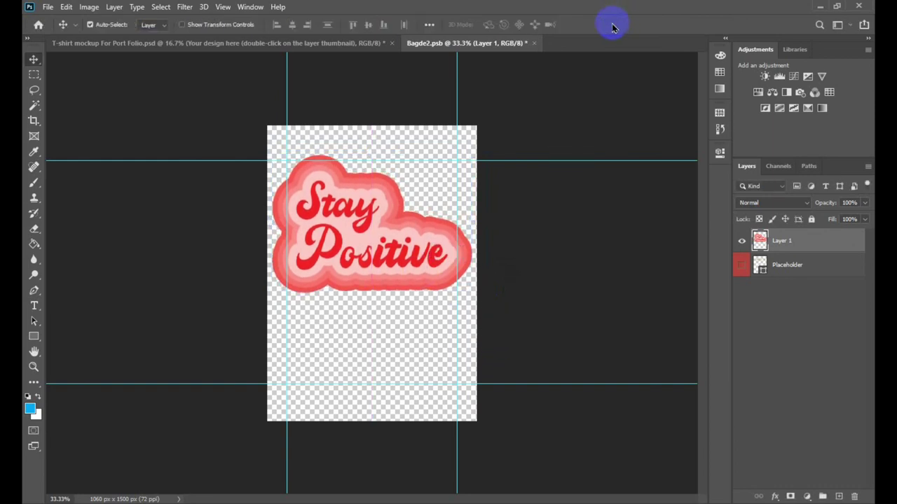
pyautogui.click(533, 43)
pyautogui.click(393, 194)
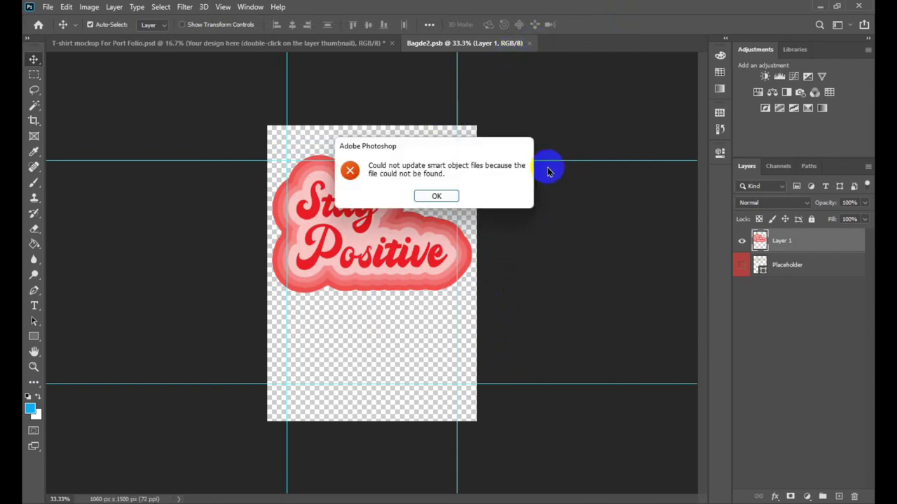
pyautogui.click(438, 194)
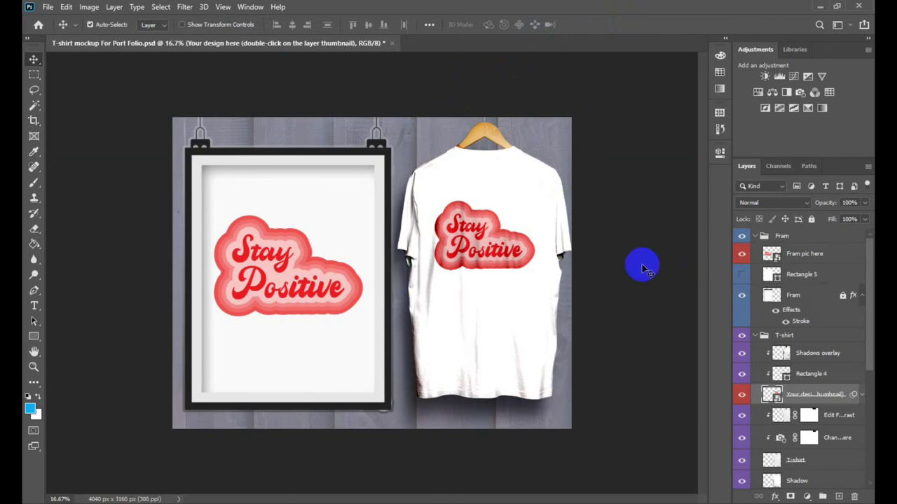